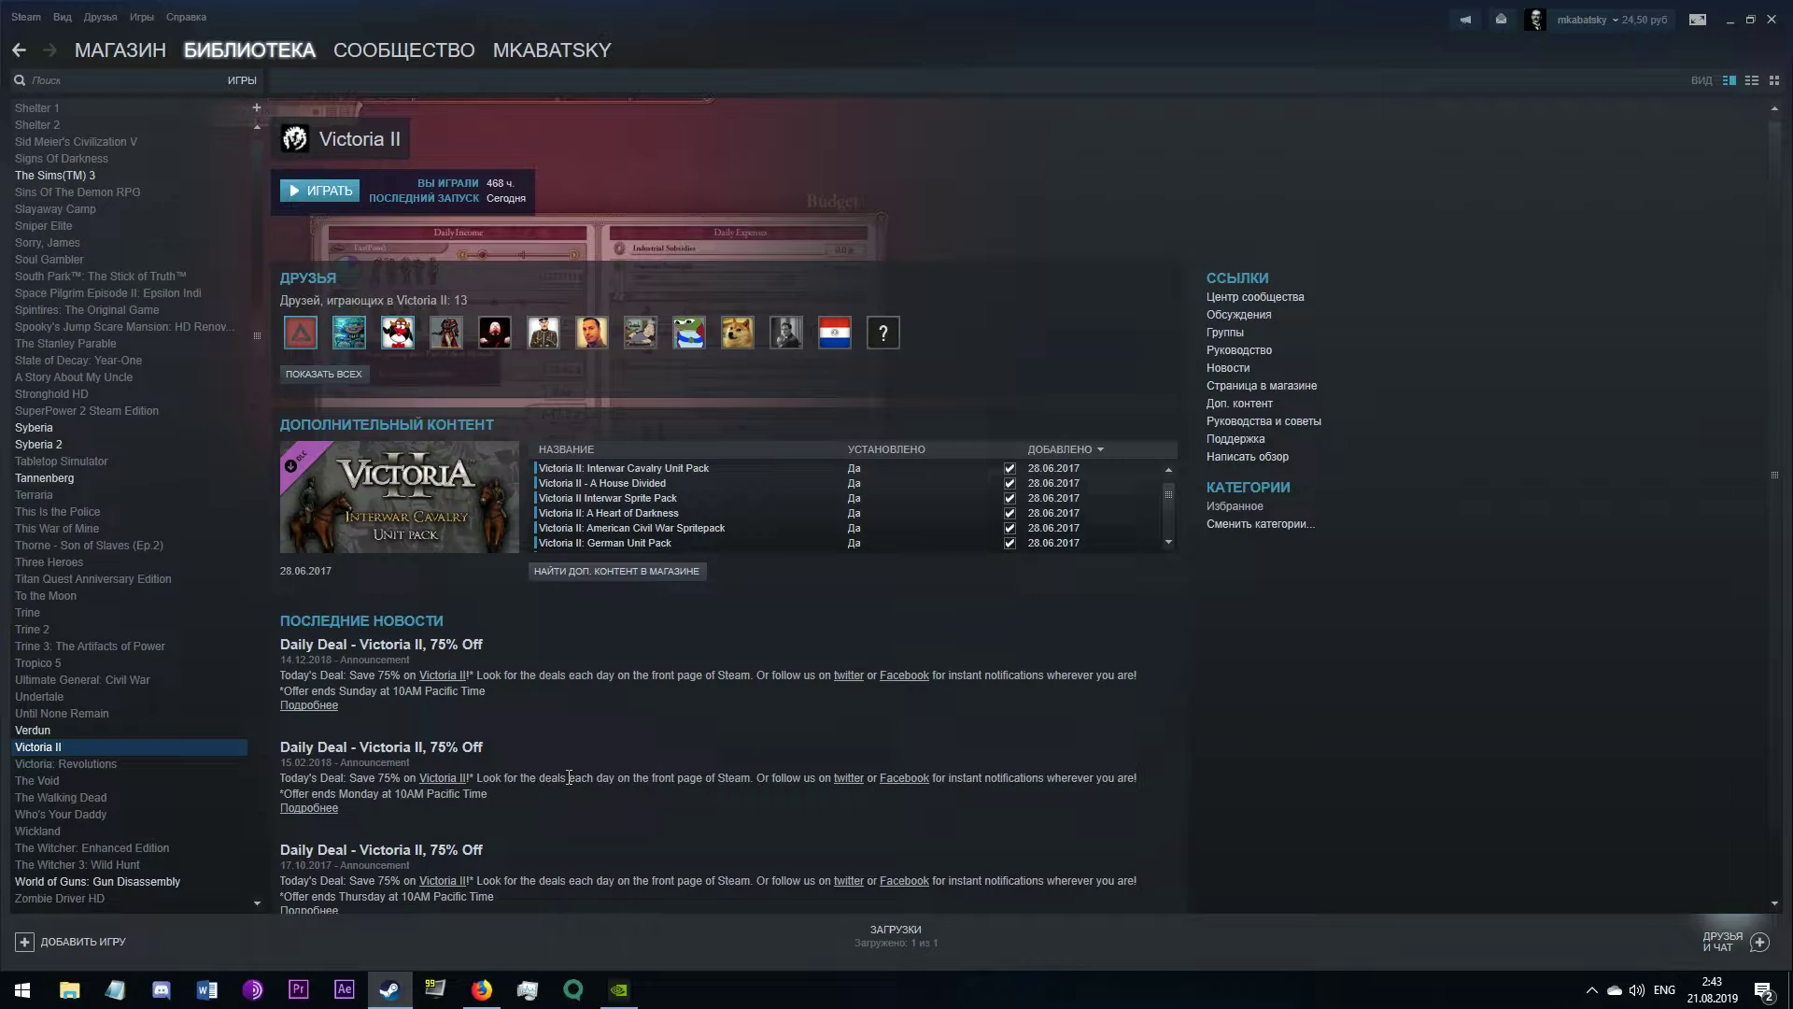
Step: Switch to Firefox to view the channel's Victoria II playlists on YouTube, and return to Steam
left_click(481, 989)
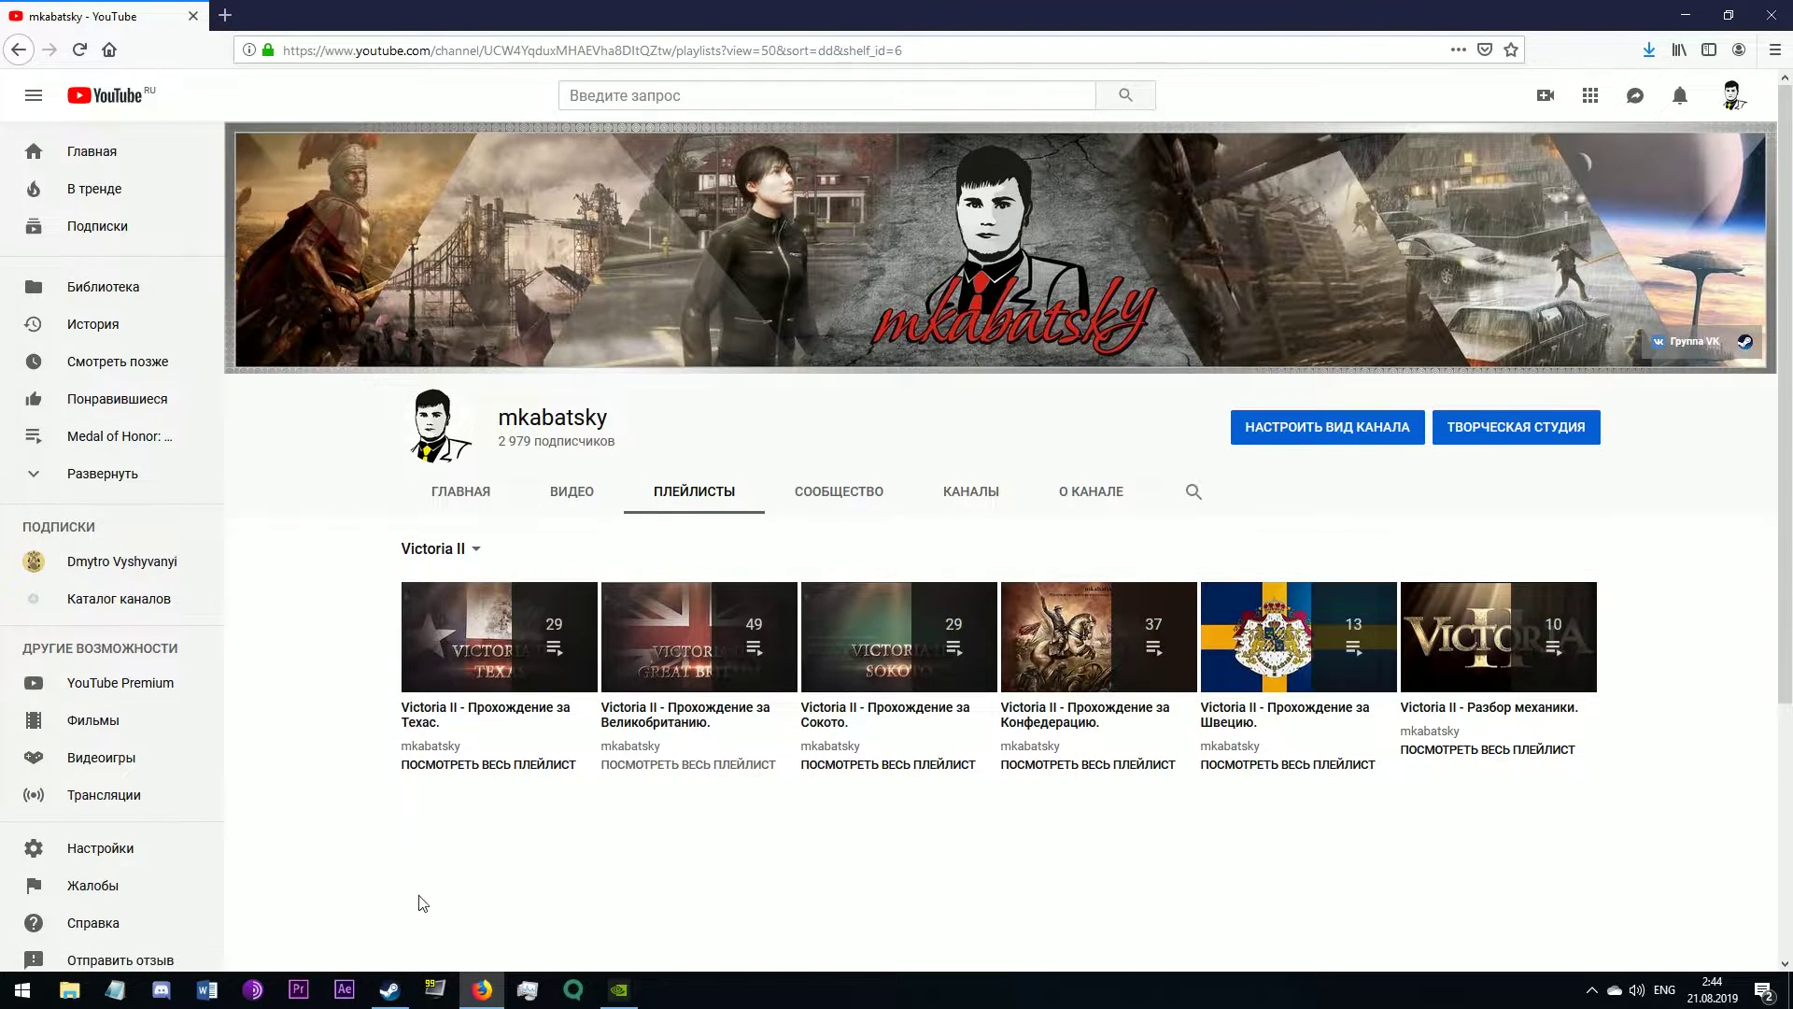
left_click(392, 988)
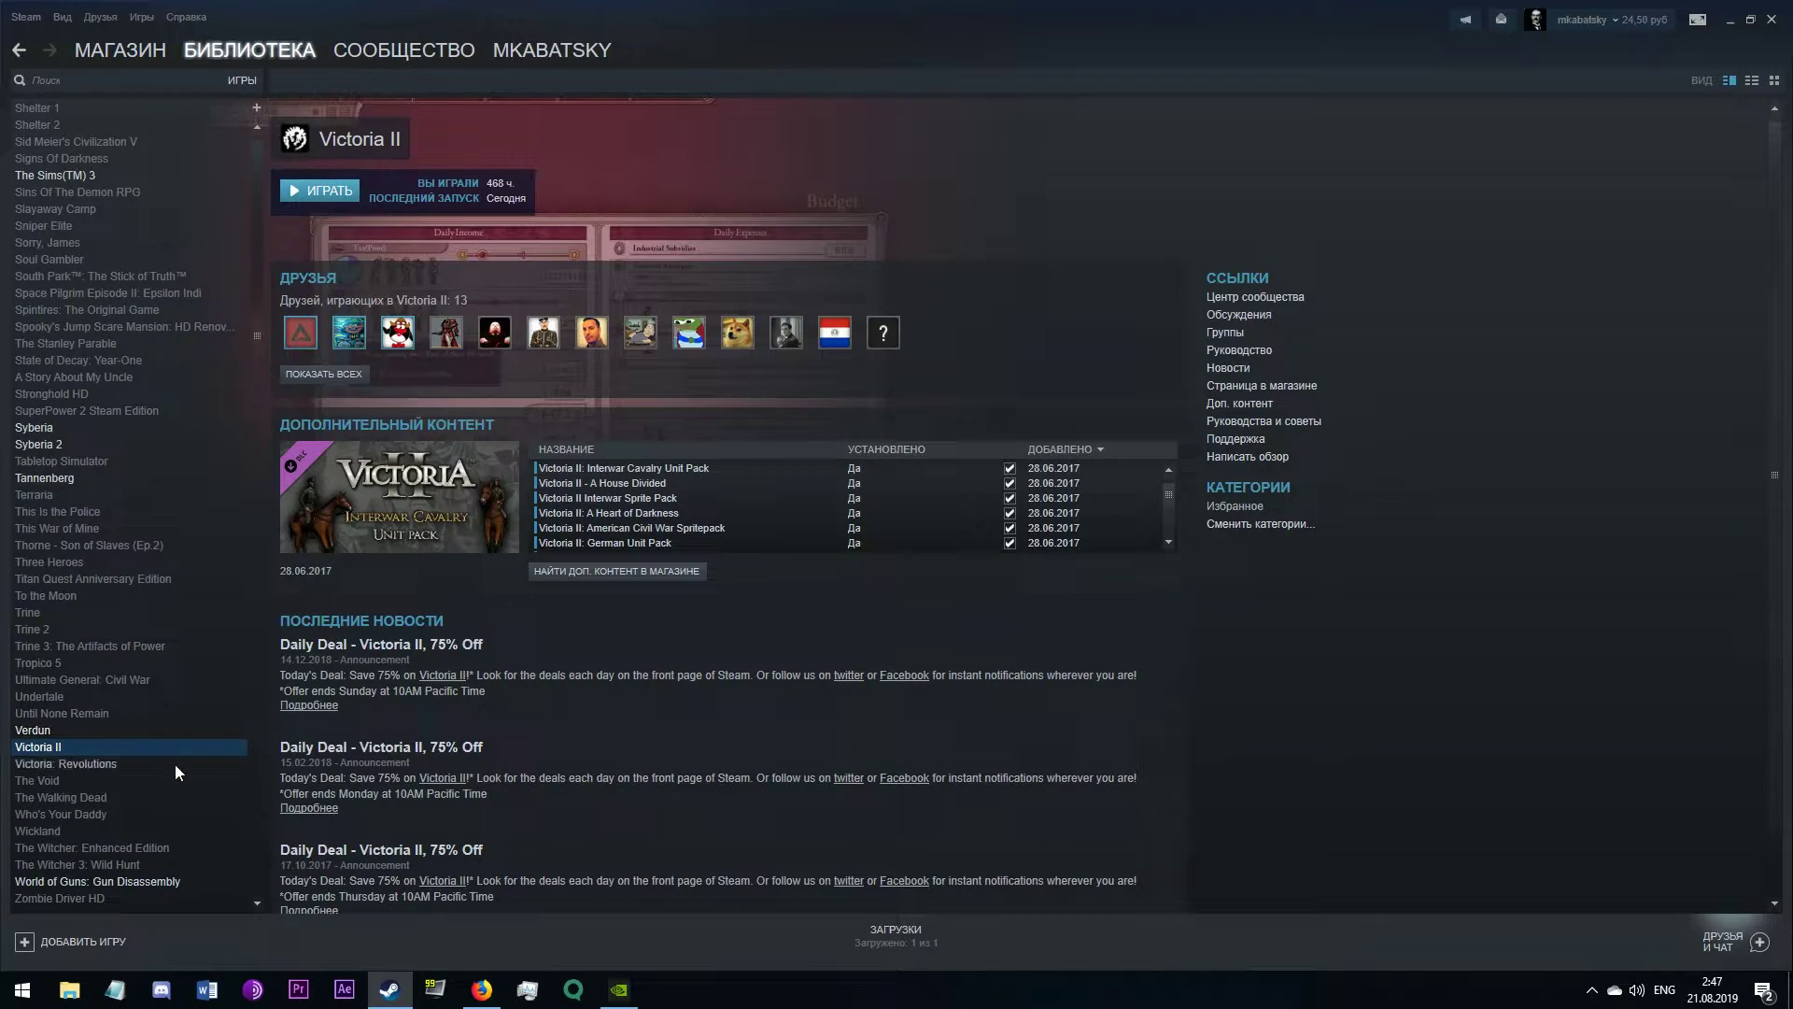
Step: Browse to Victoria II's installation folder from the game's local files properties and look through its contents
right_click(79, 743)
left_click(113, 726)
left_click(632, 134)
left_click(564, 208)
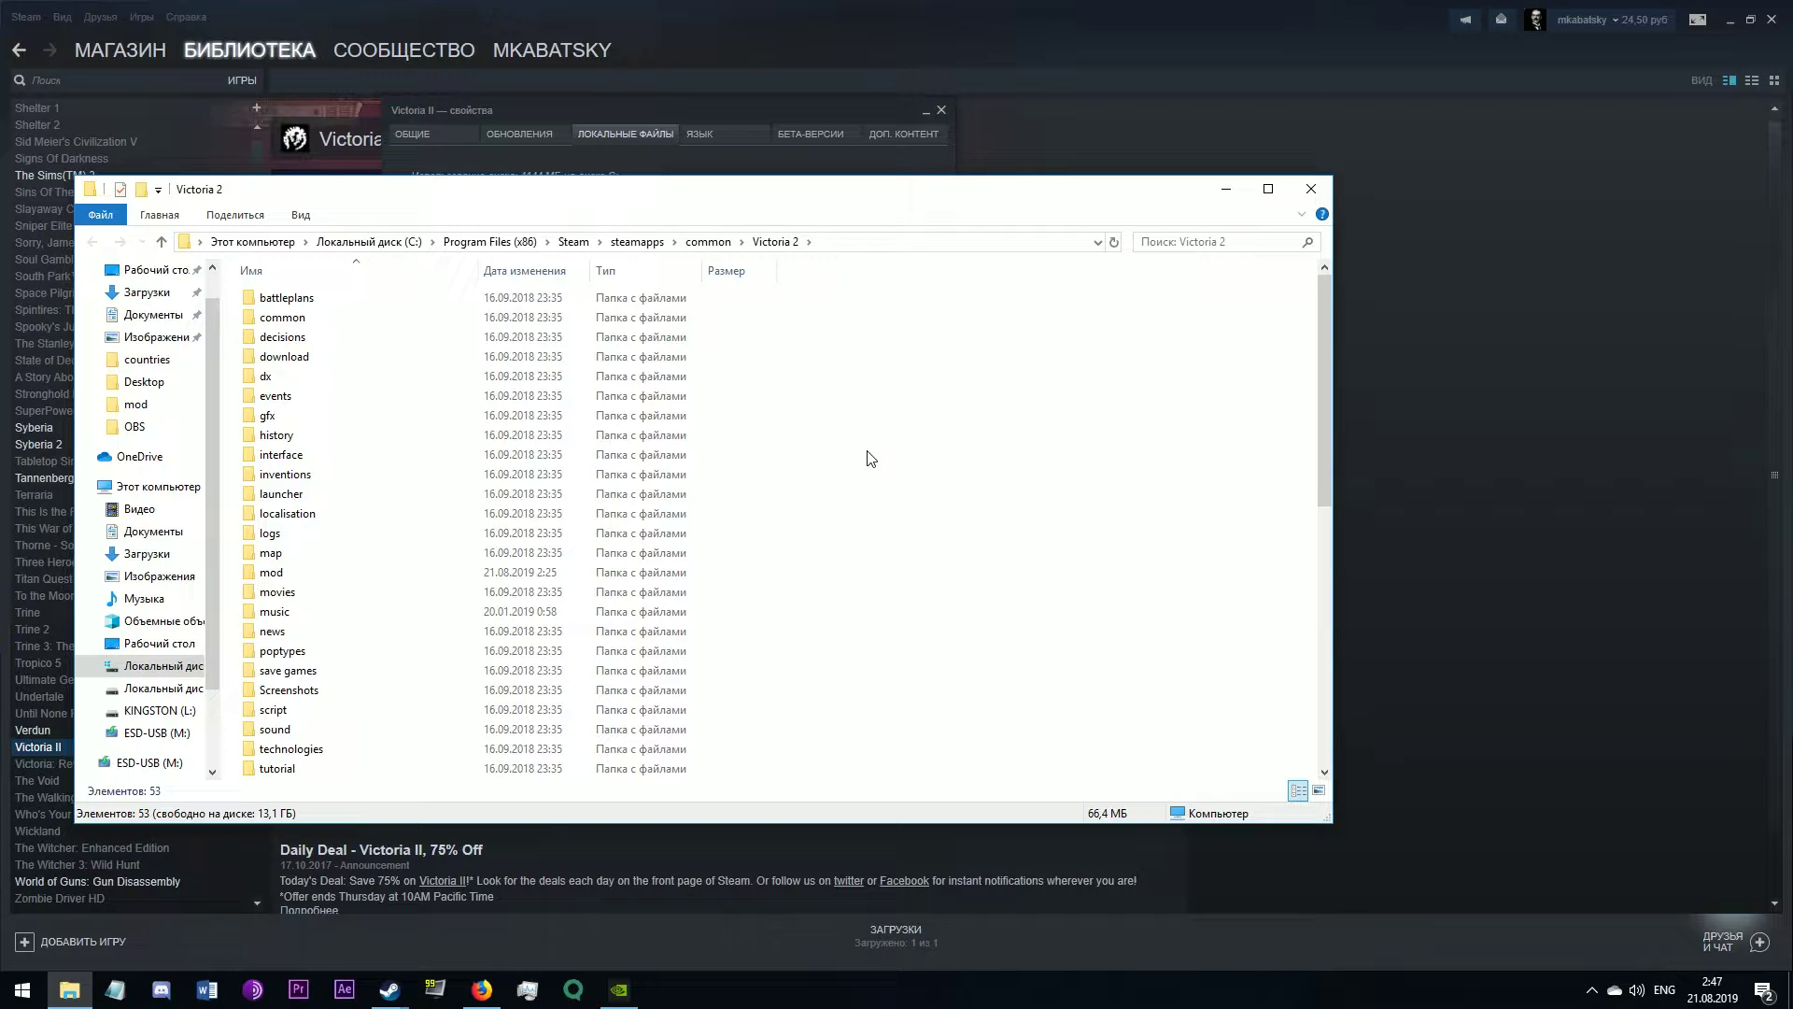
scroll(870, 459, "down", 10)
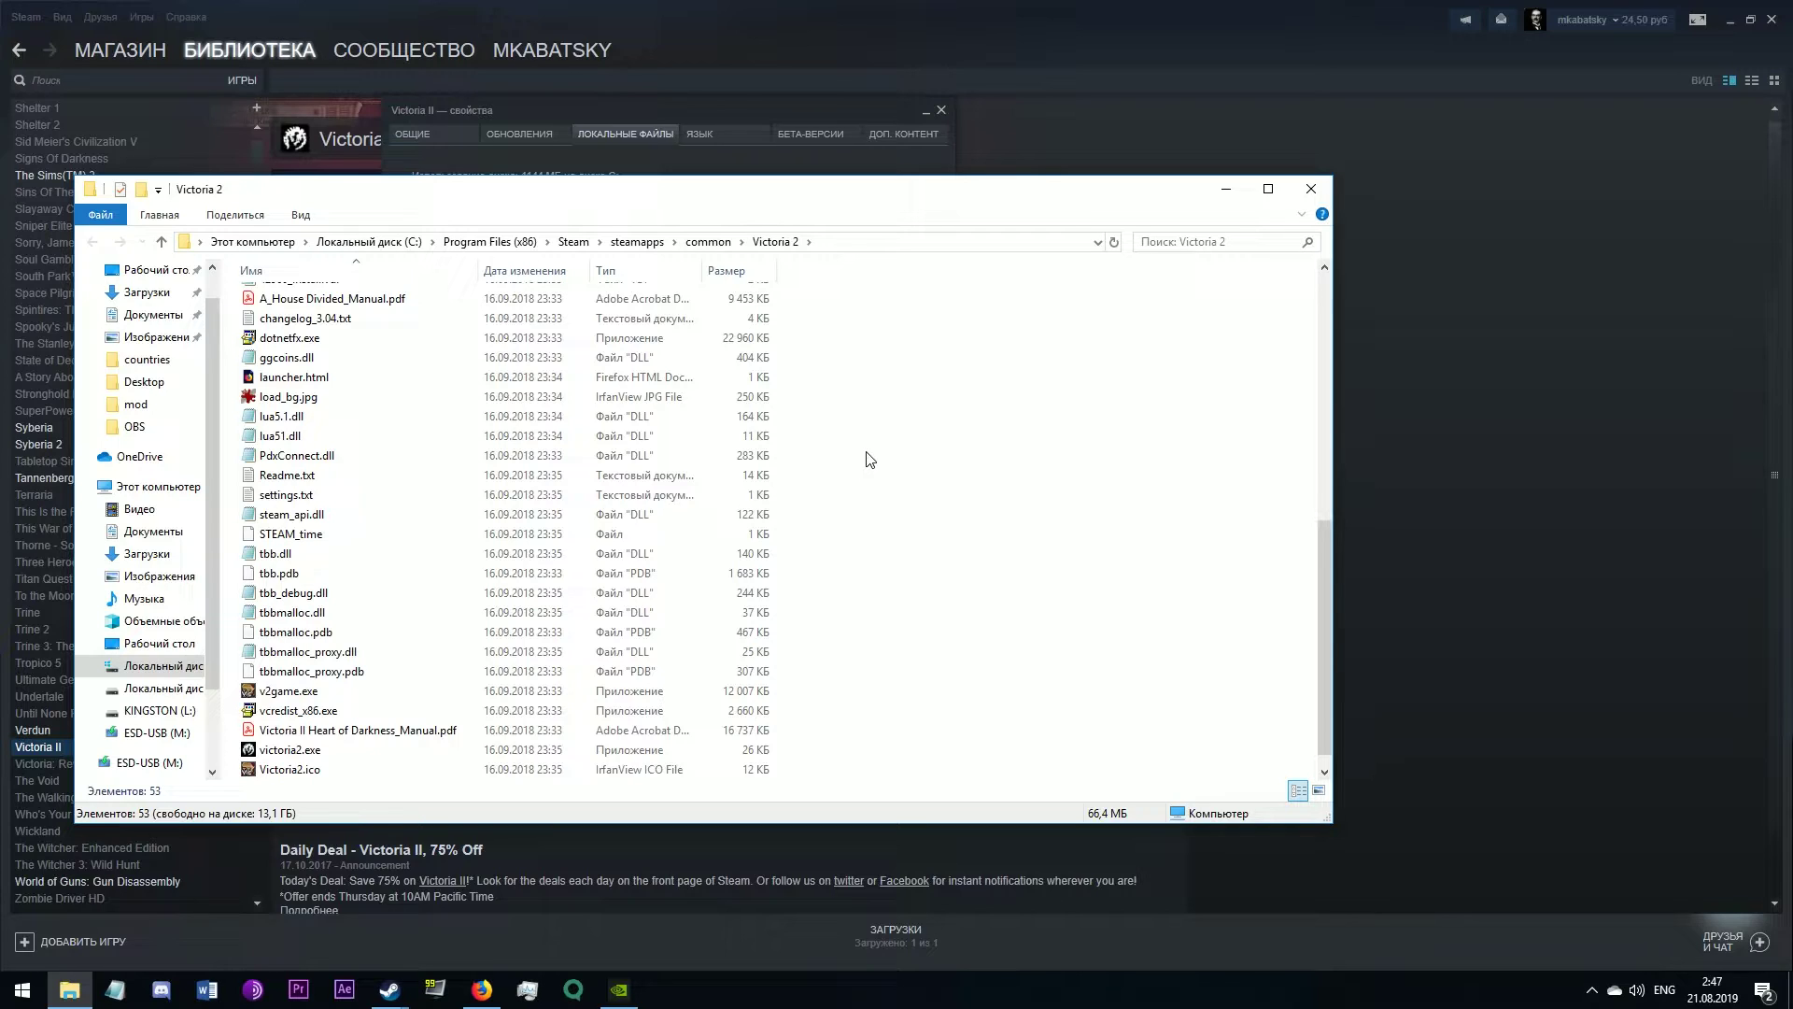
scroll(870, 467, "down", 1)
scroll(870, 494, "up", 8)
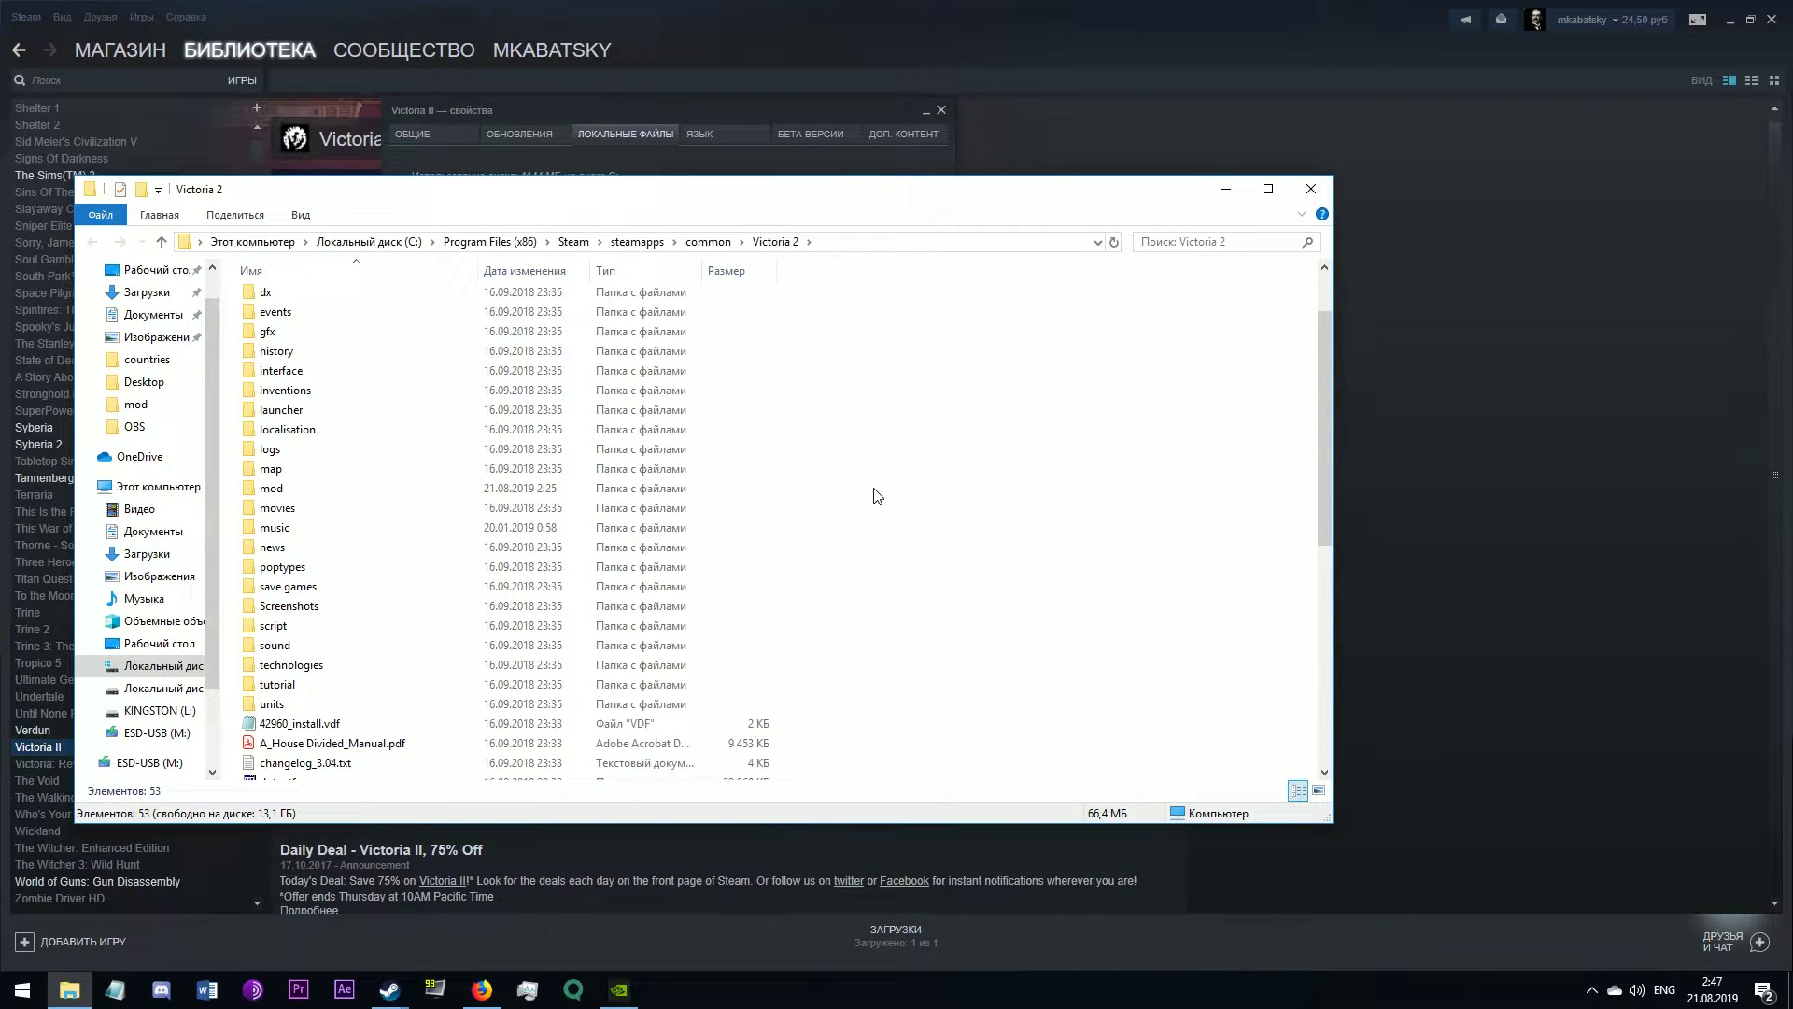
scroll(876, 496, "up", 2)
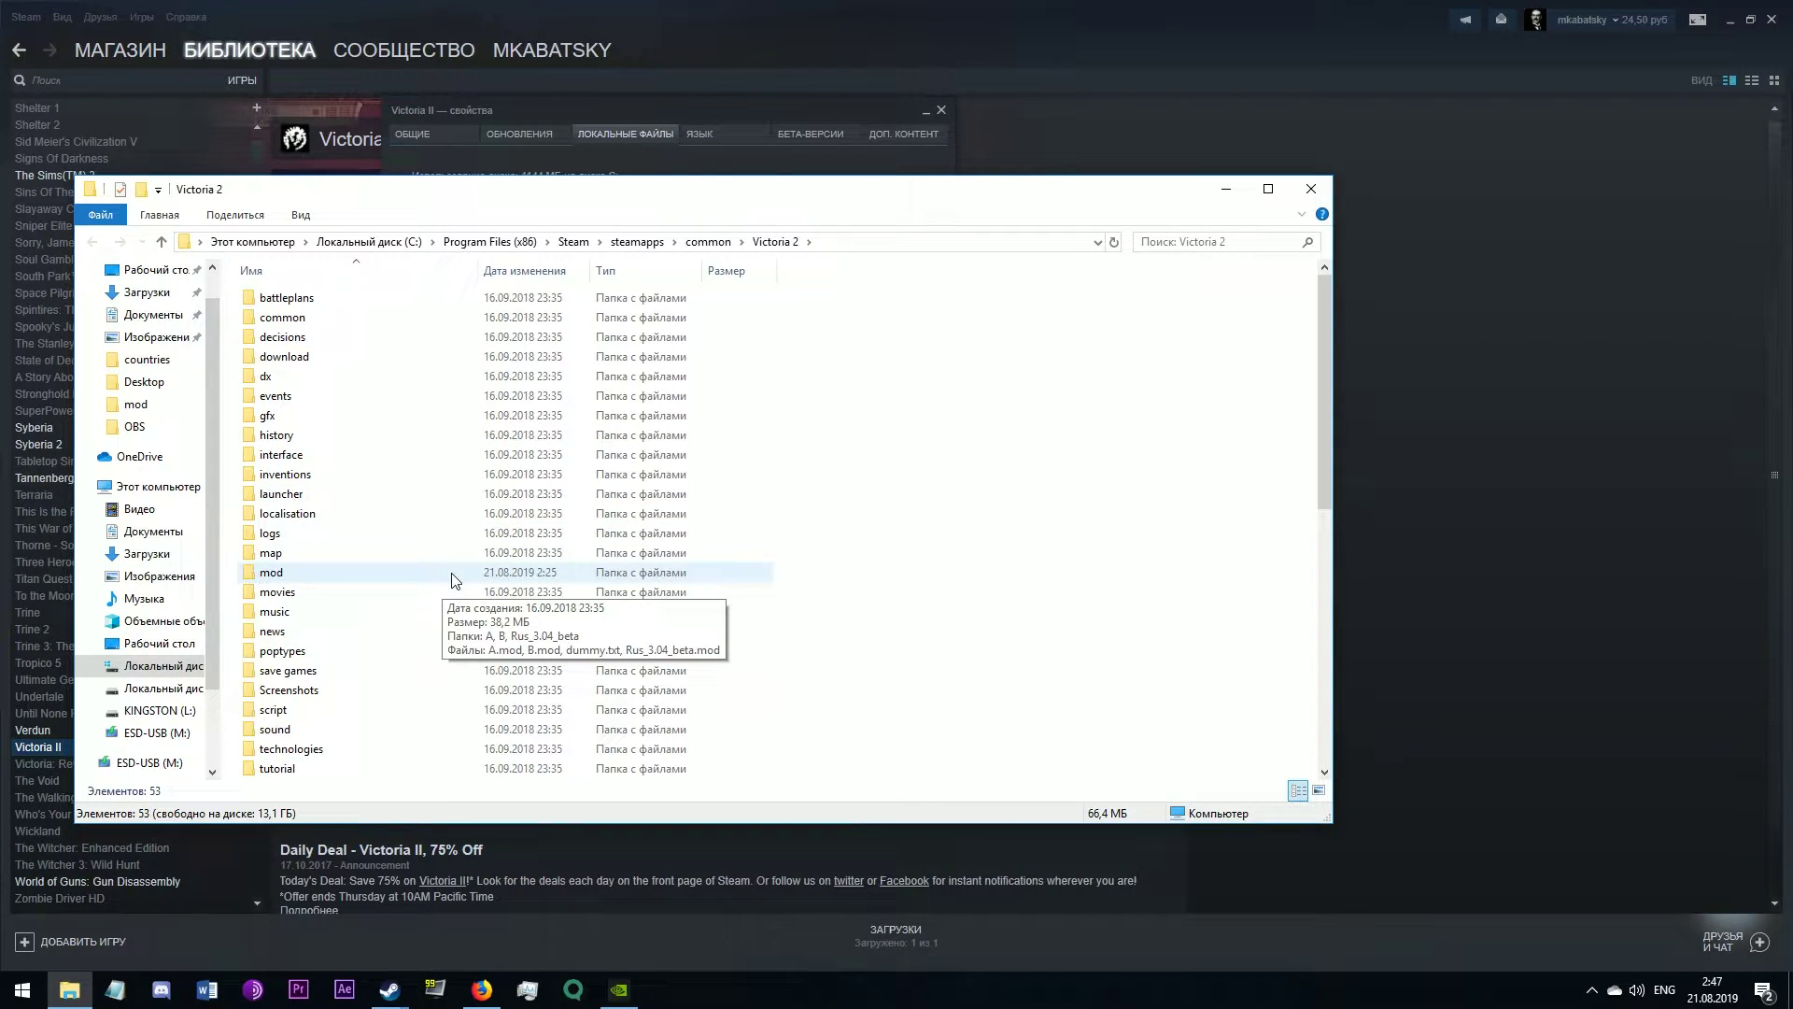
Step: Open the countries folder inside the game's history folder
double_click(279, 437)
key("Down")
key("Return")
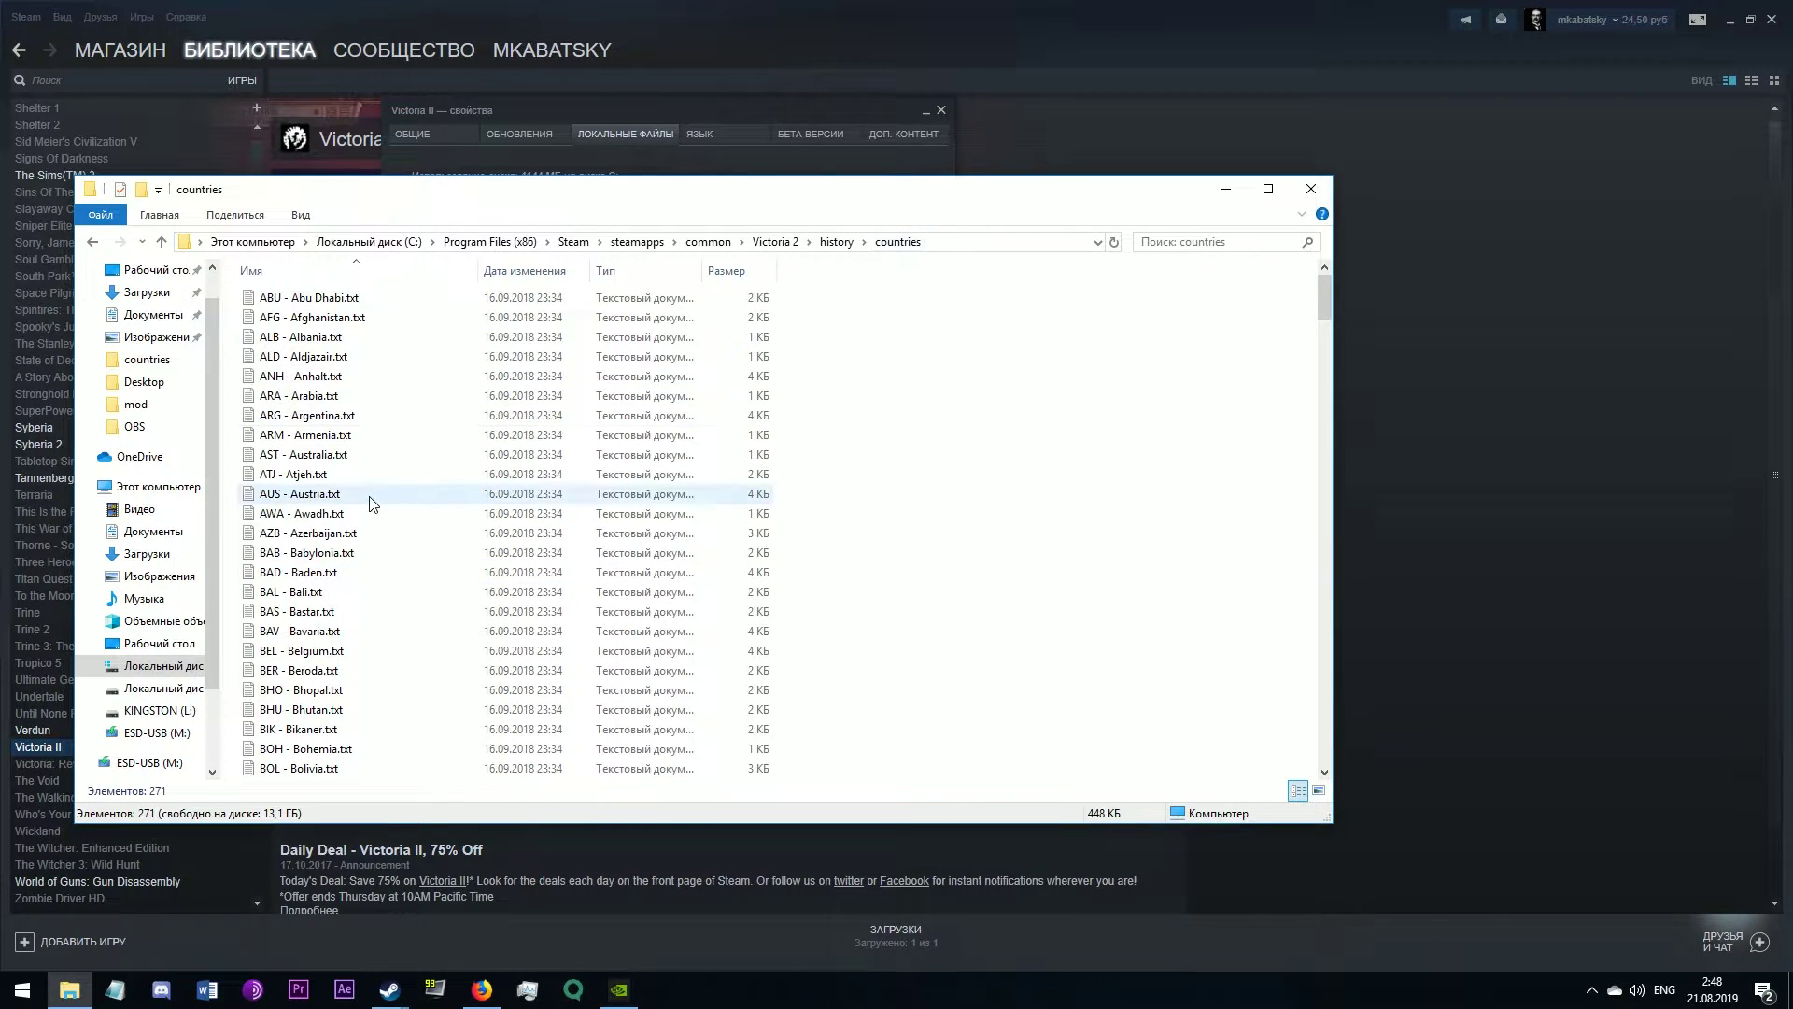
Step: Open ALB - Albania.txt, try setting the slavery reform to slavery, and close the file without saving
double_click(324, 338)
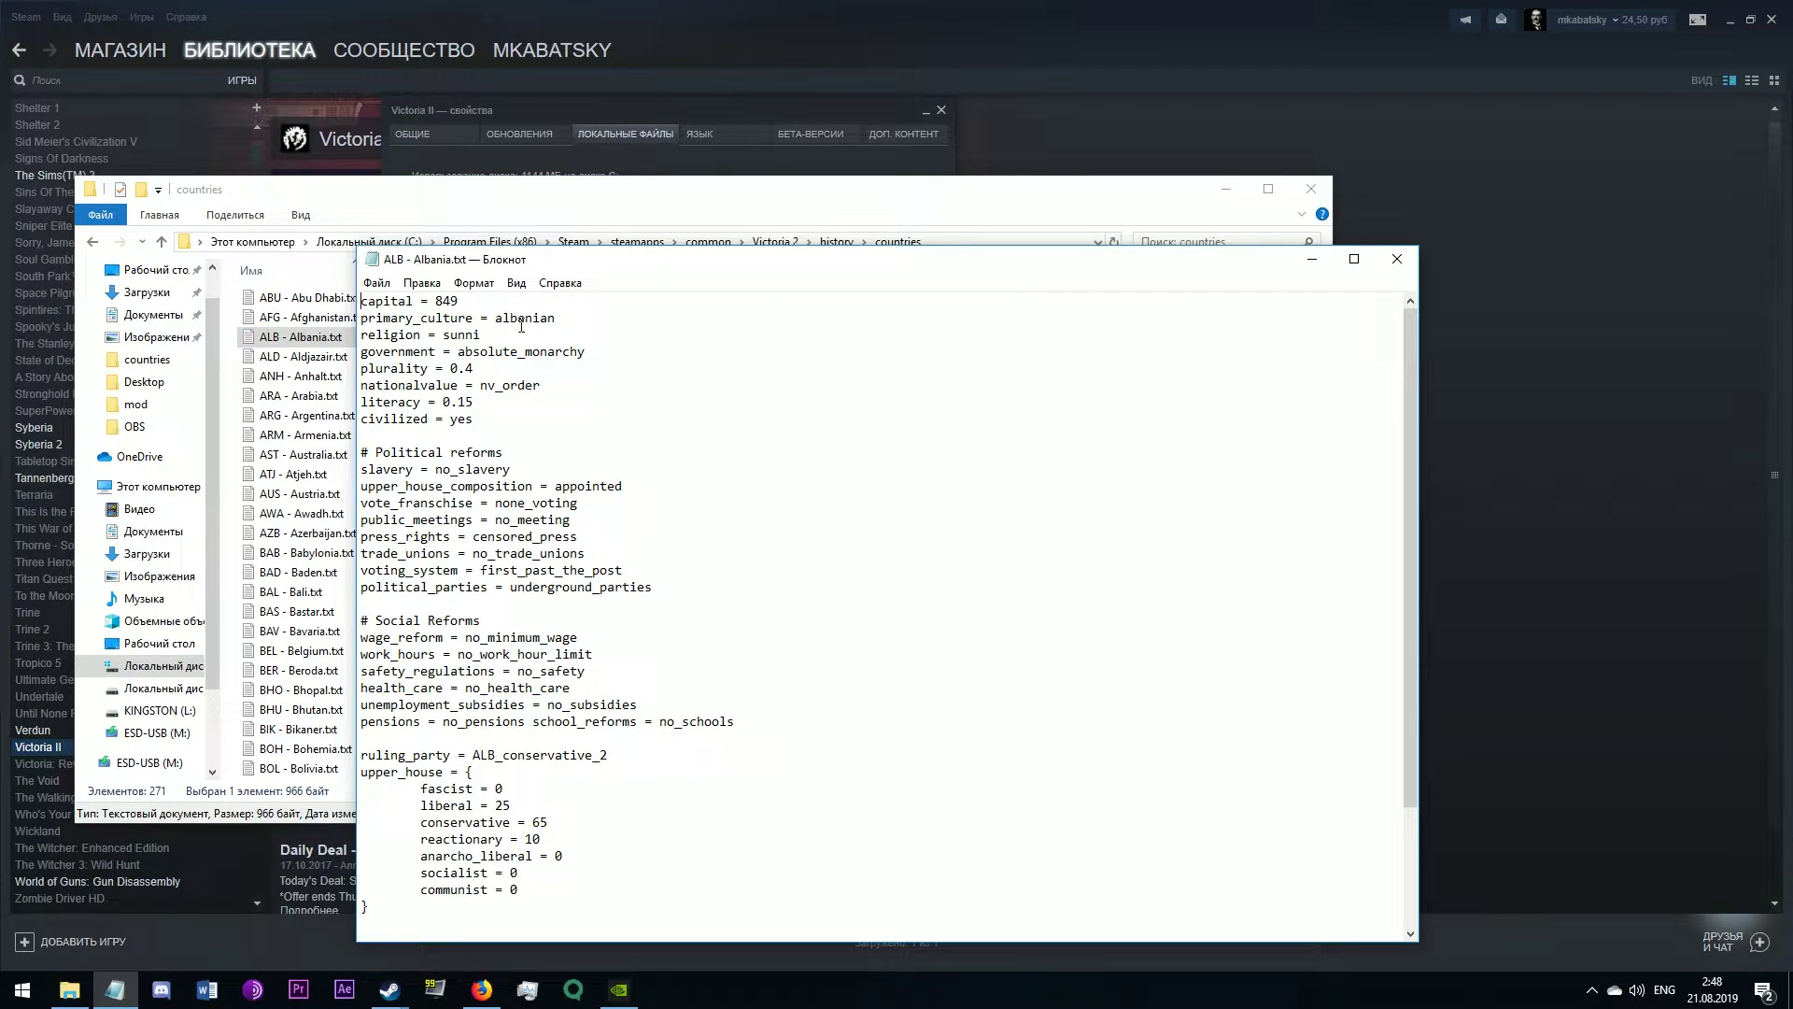
left_click(457, 469)
key("shift+Left")
key("shift+Left")
key("shift+Left")
key("Delete")
left_click_drag(375, 468, 490, 469)
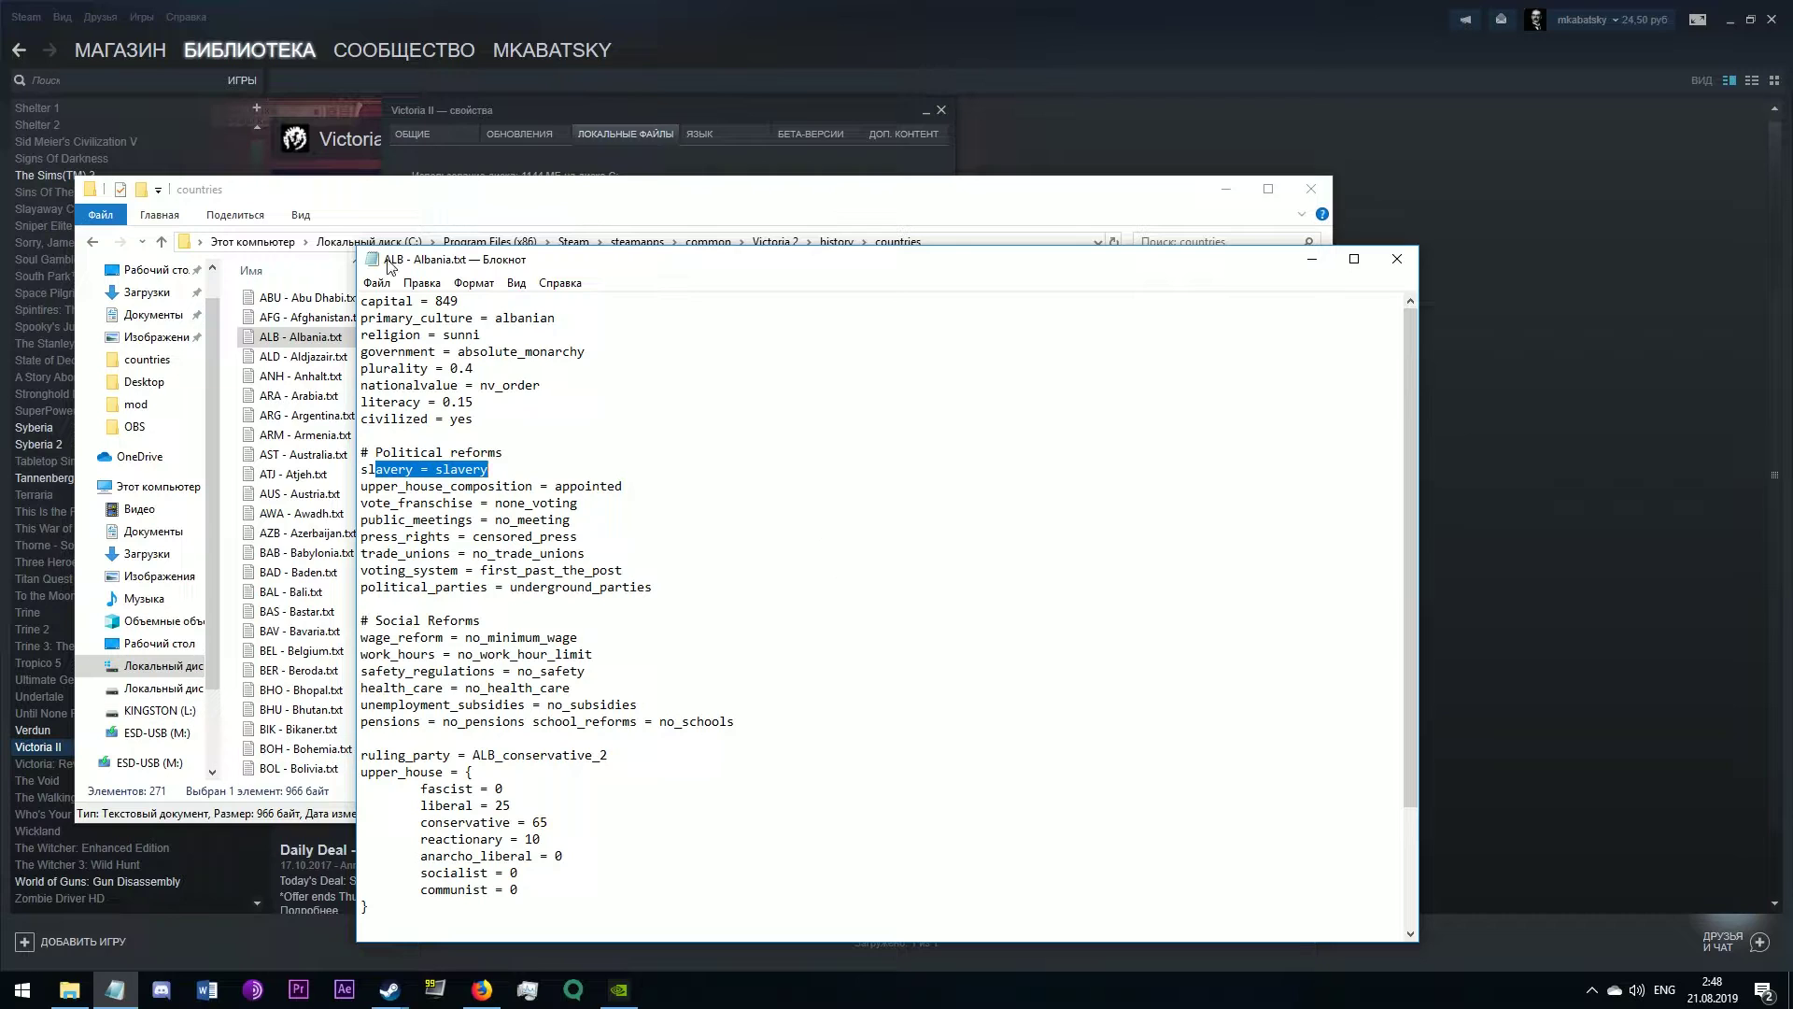
left_click(1396, 259)
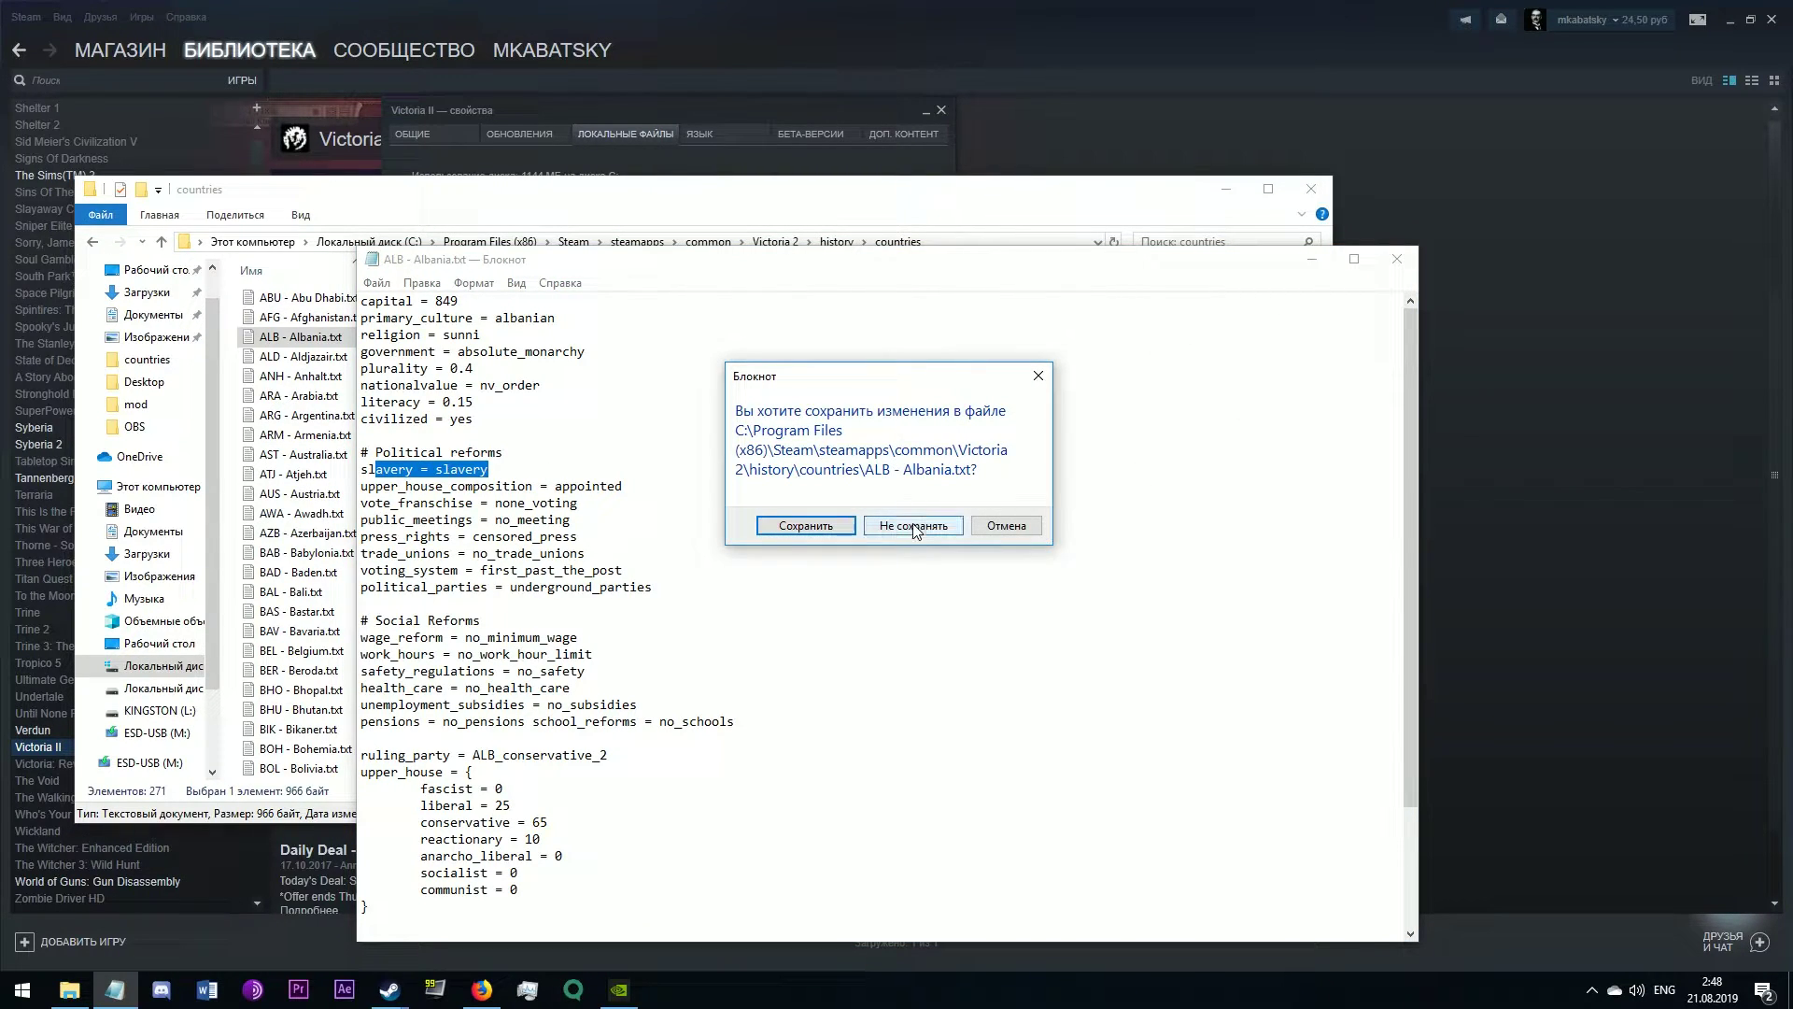
left_click(914, 528)
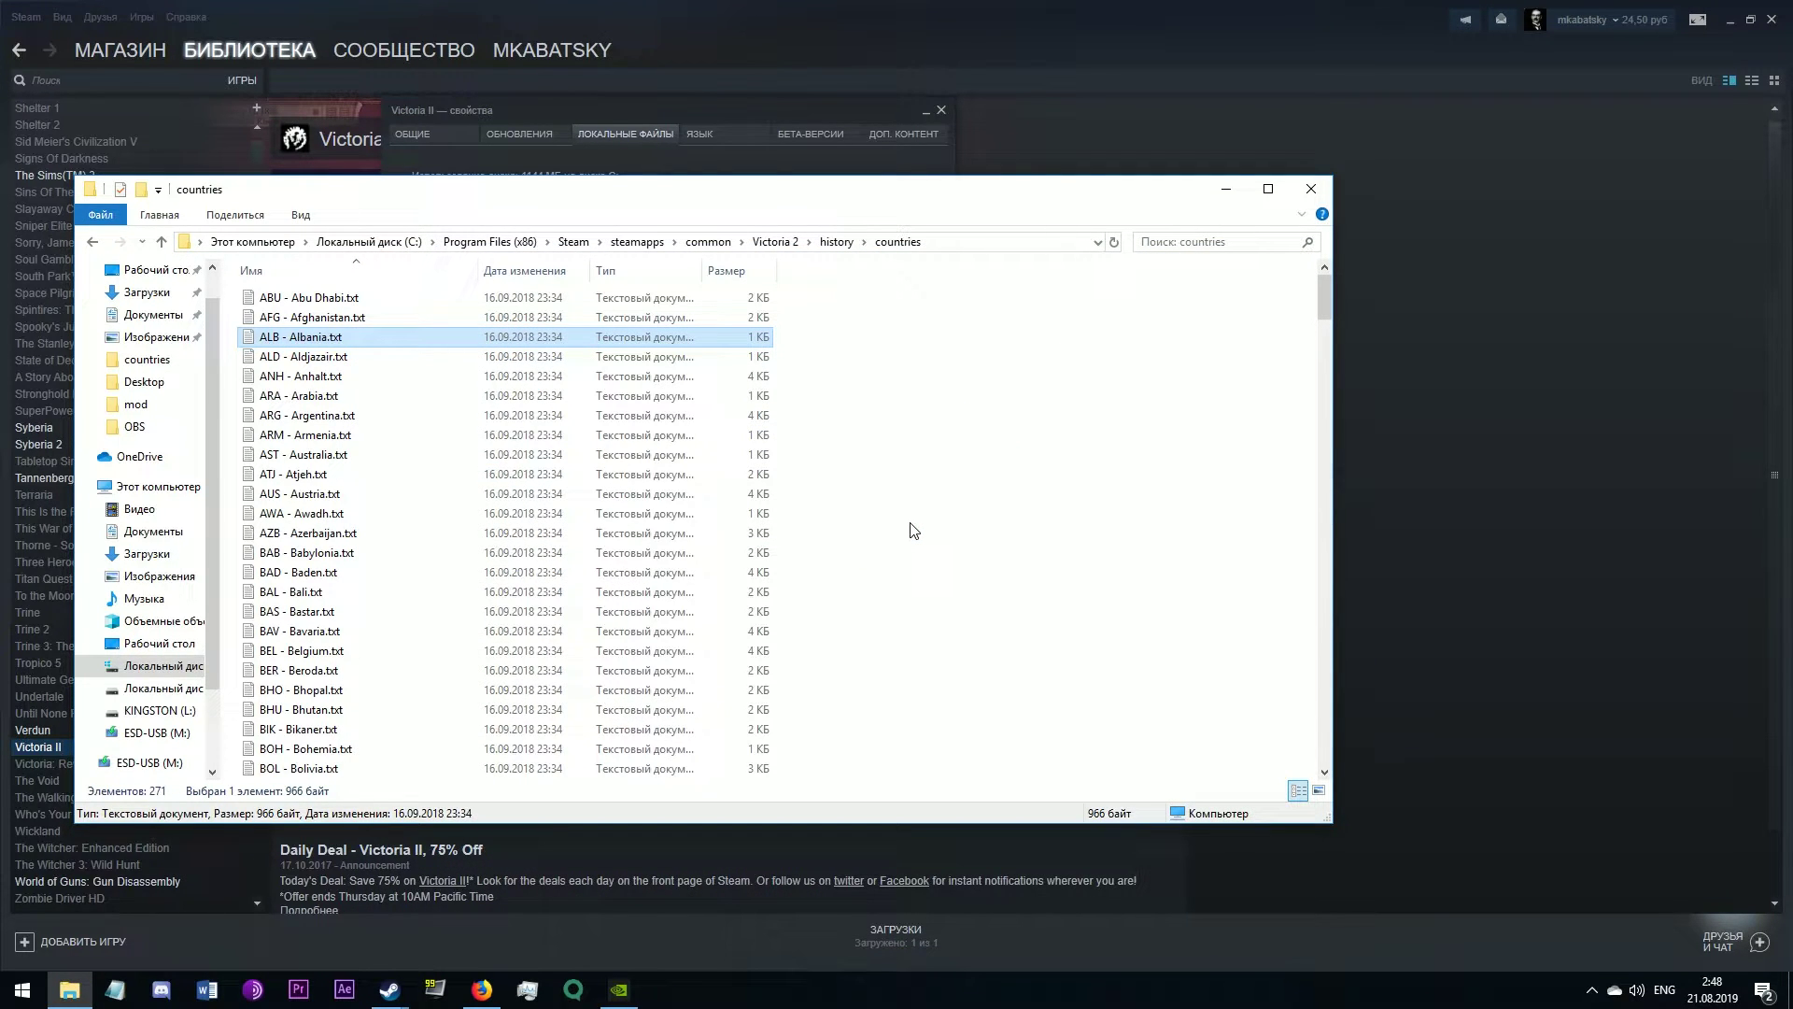
Step: Close Victoria II's properties in Steam, view its local files options once more, and close them again
left_click(943, 116)
left_click(942, 111)
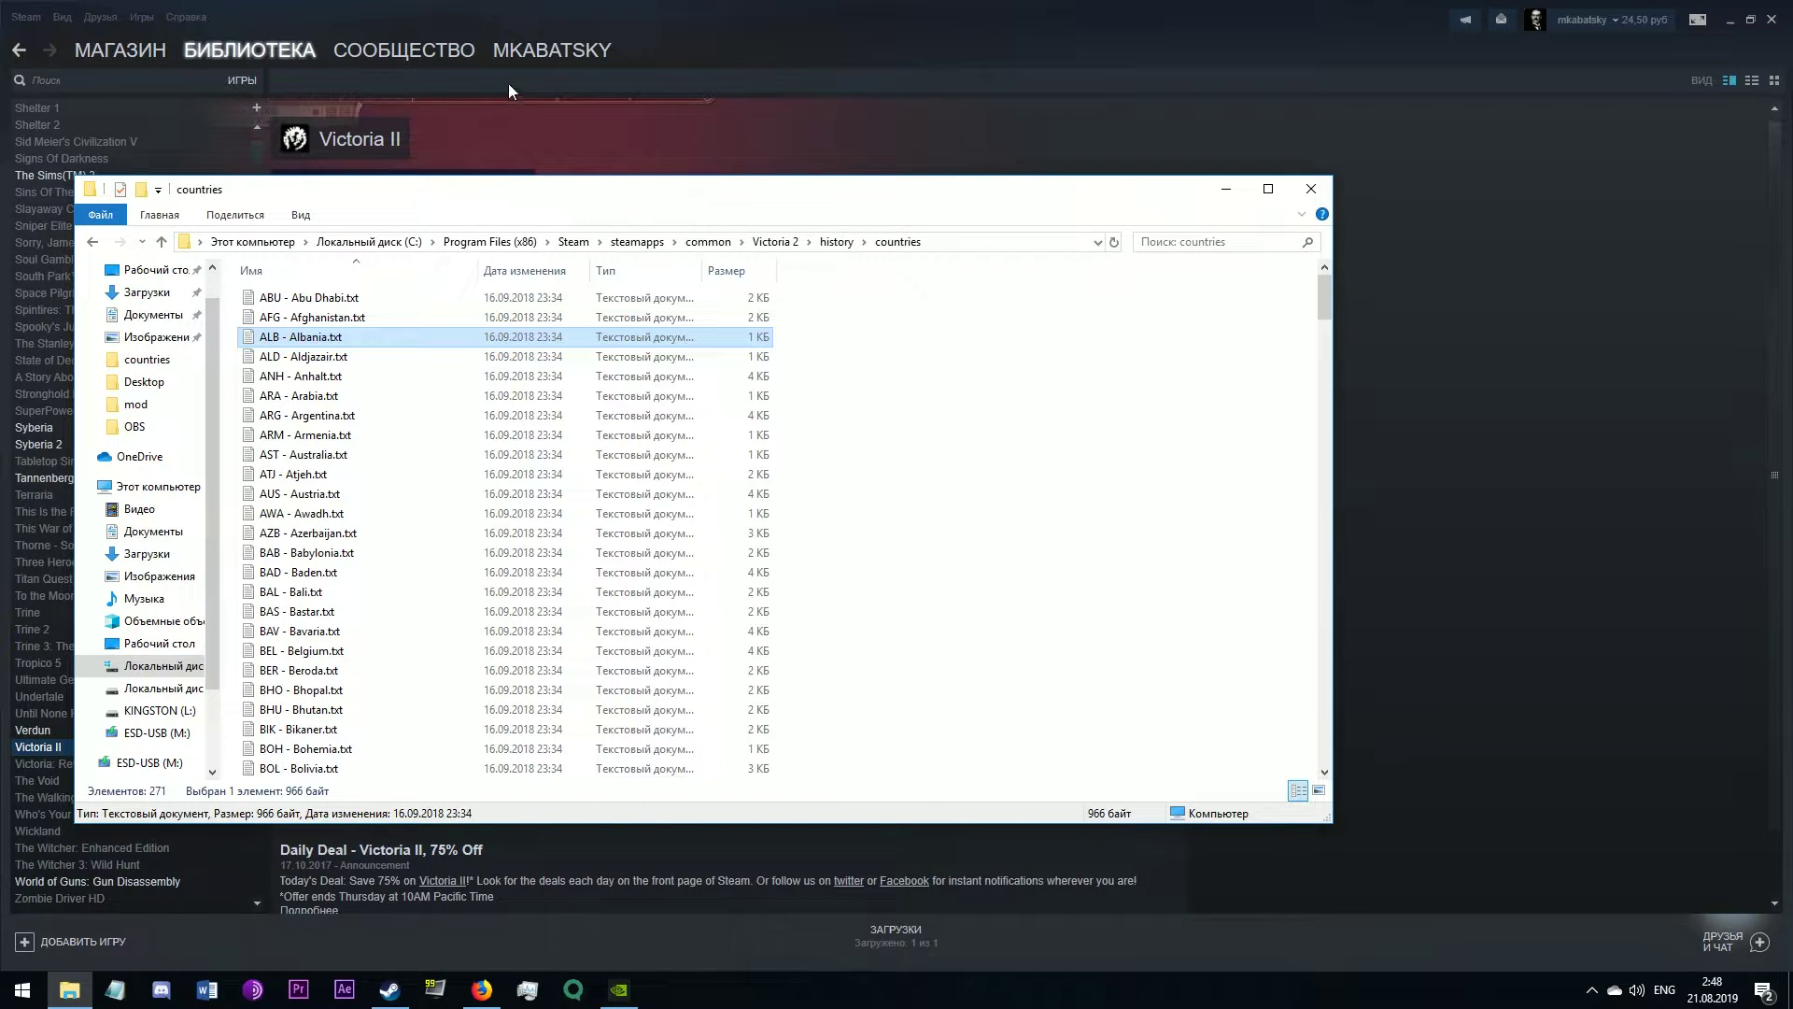
left_click(534, 110)
right_click(155, 749)
left_click(159, 730)
left_click(639, 139)
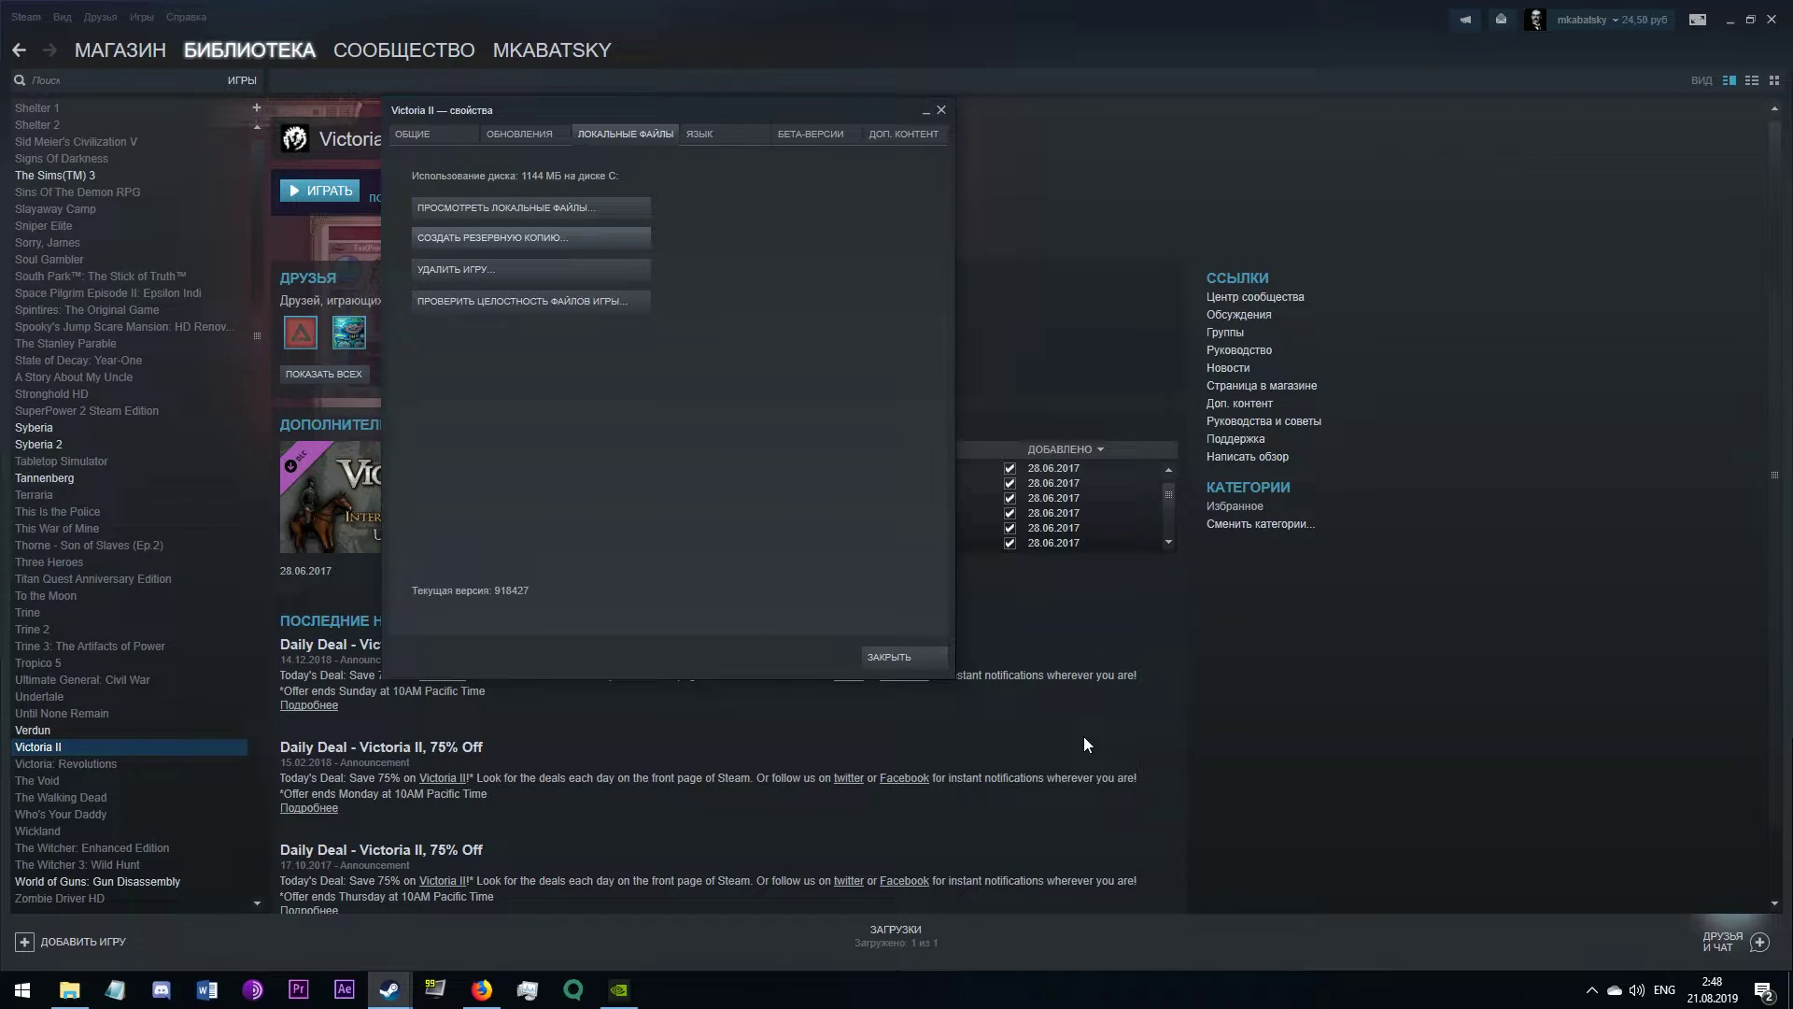
left_click(888, 656)
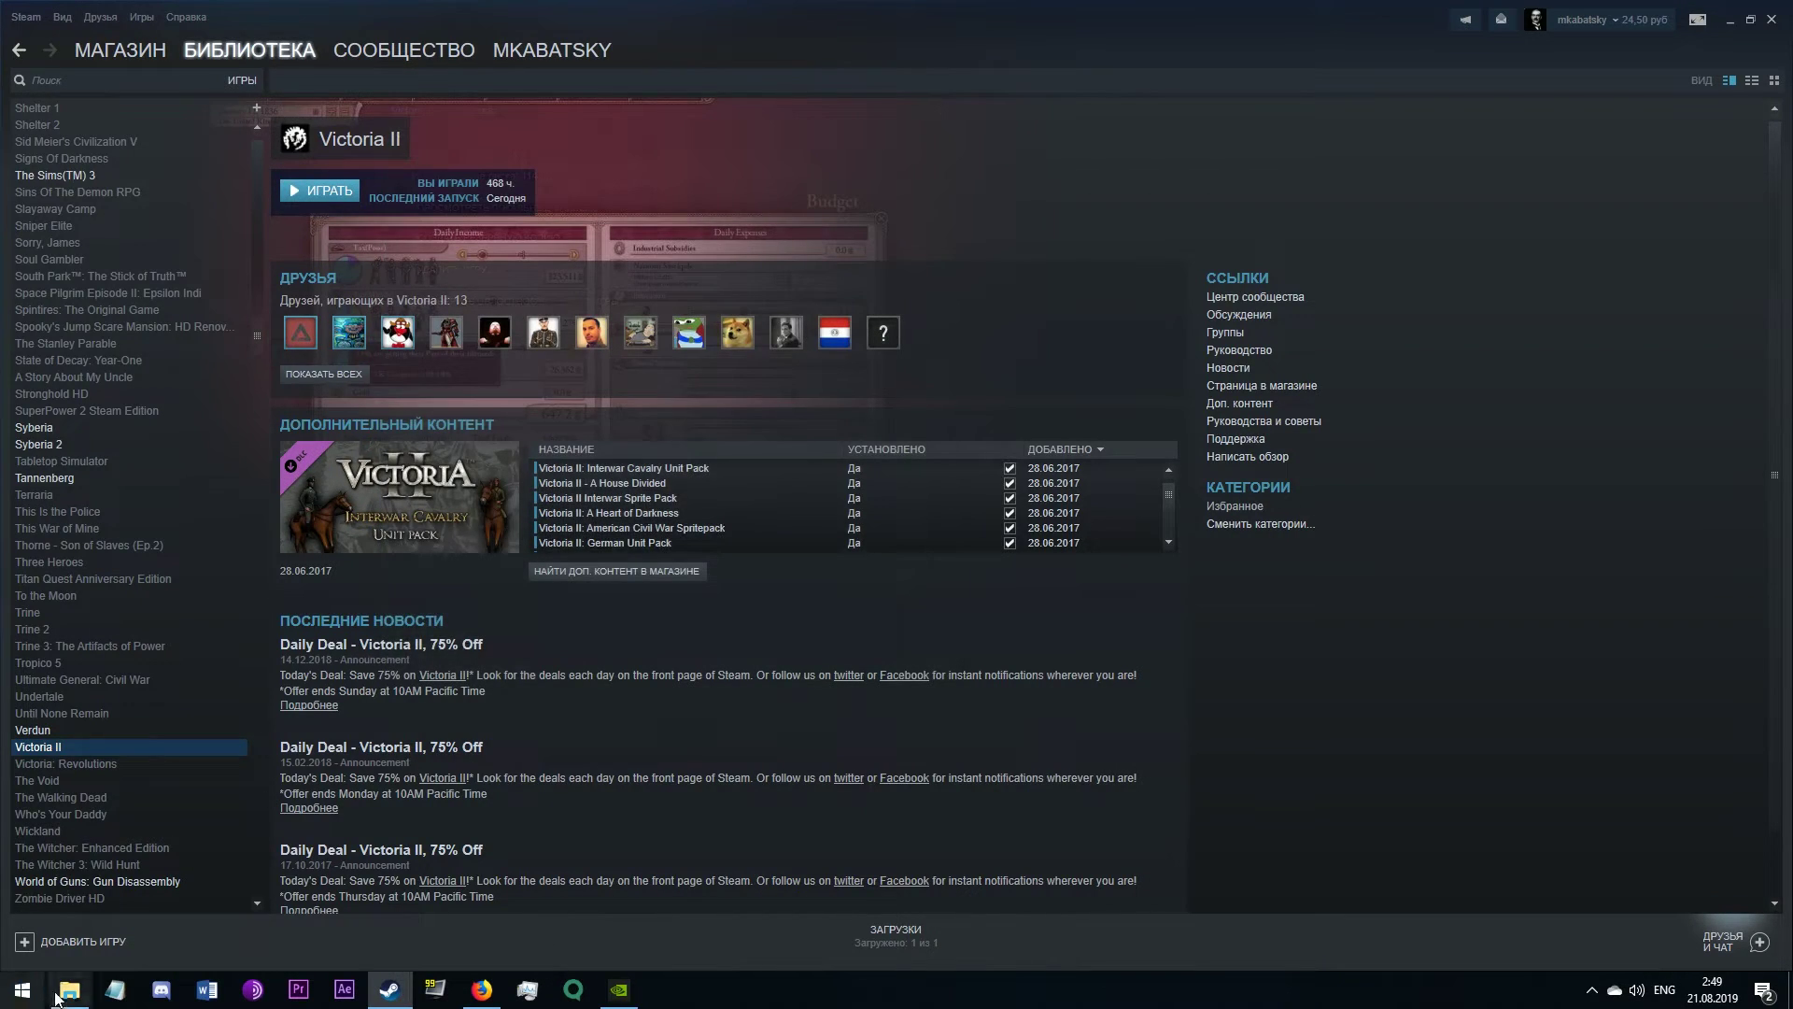
Step: Switch back to File Explorer and open the mod folder inside the Victoria 2 folder
left_click(68, 991)
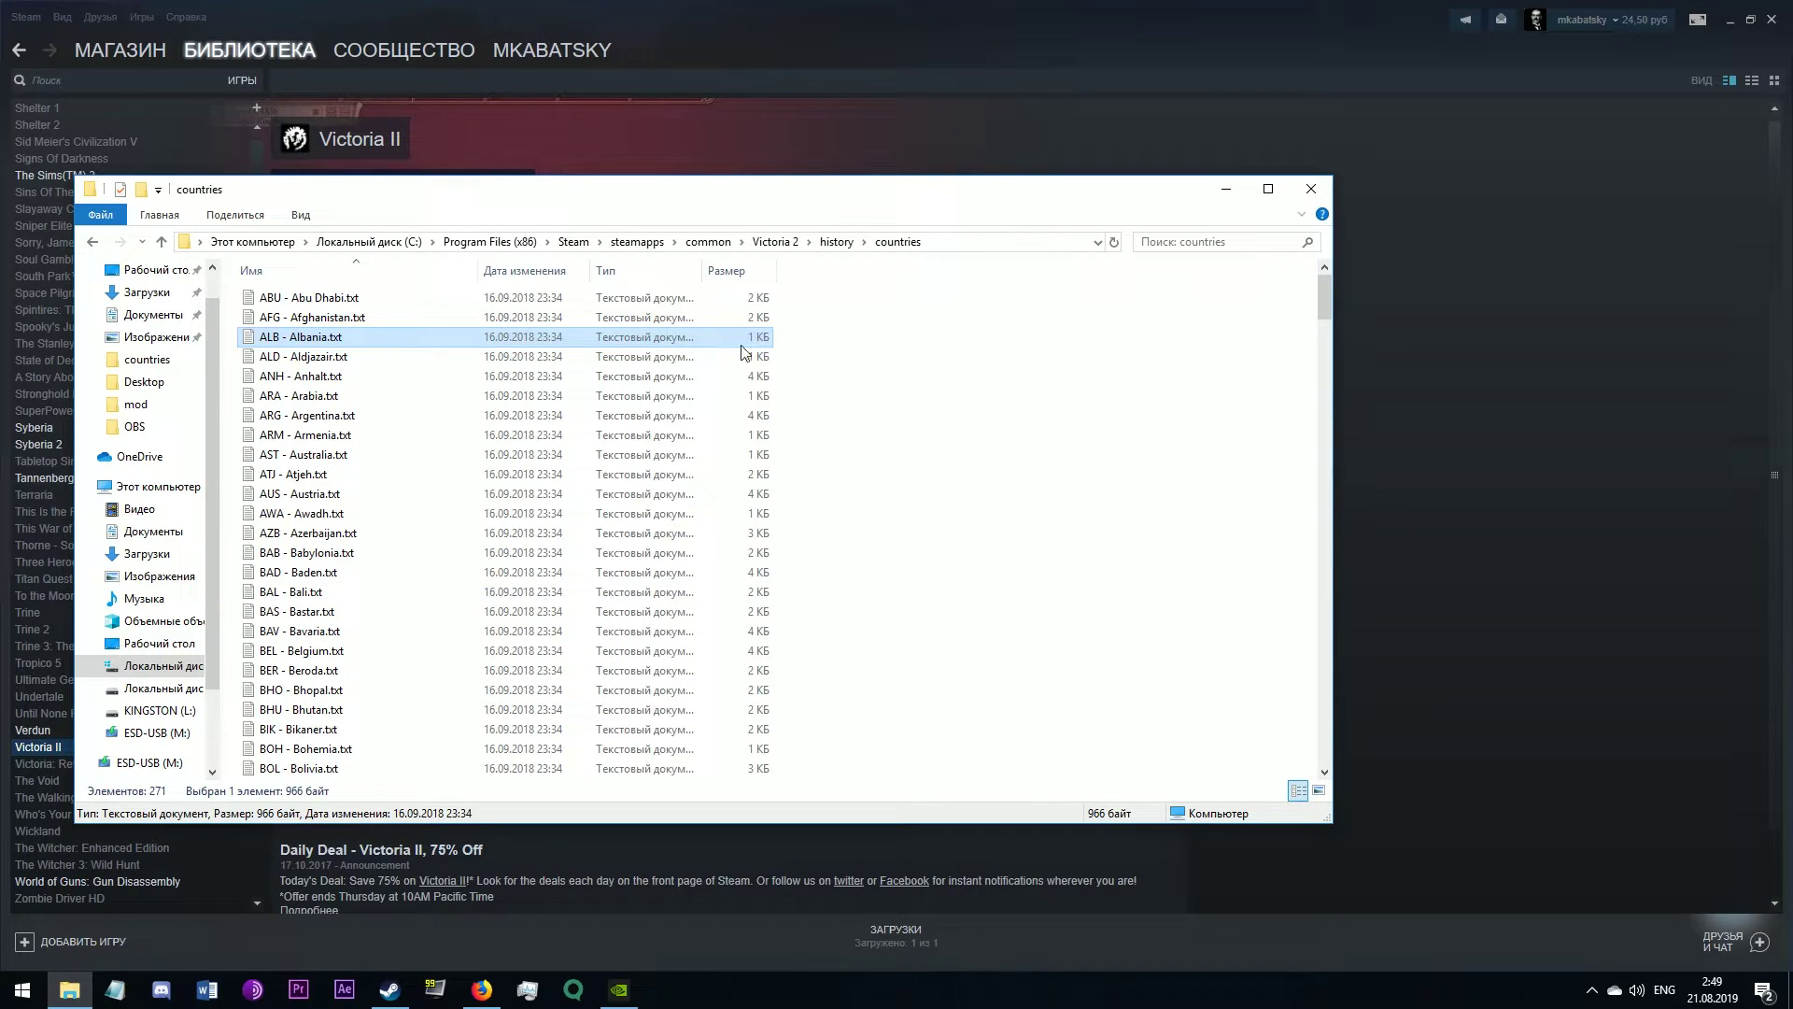
left_click(774, 242)
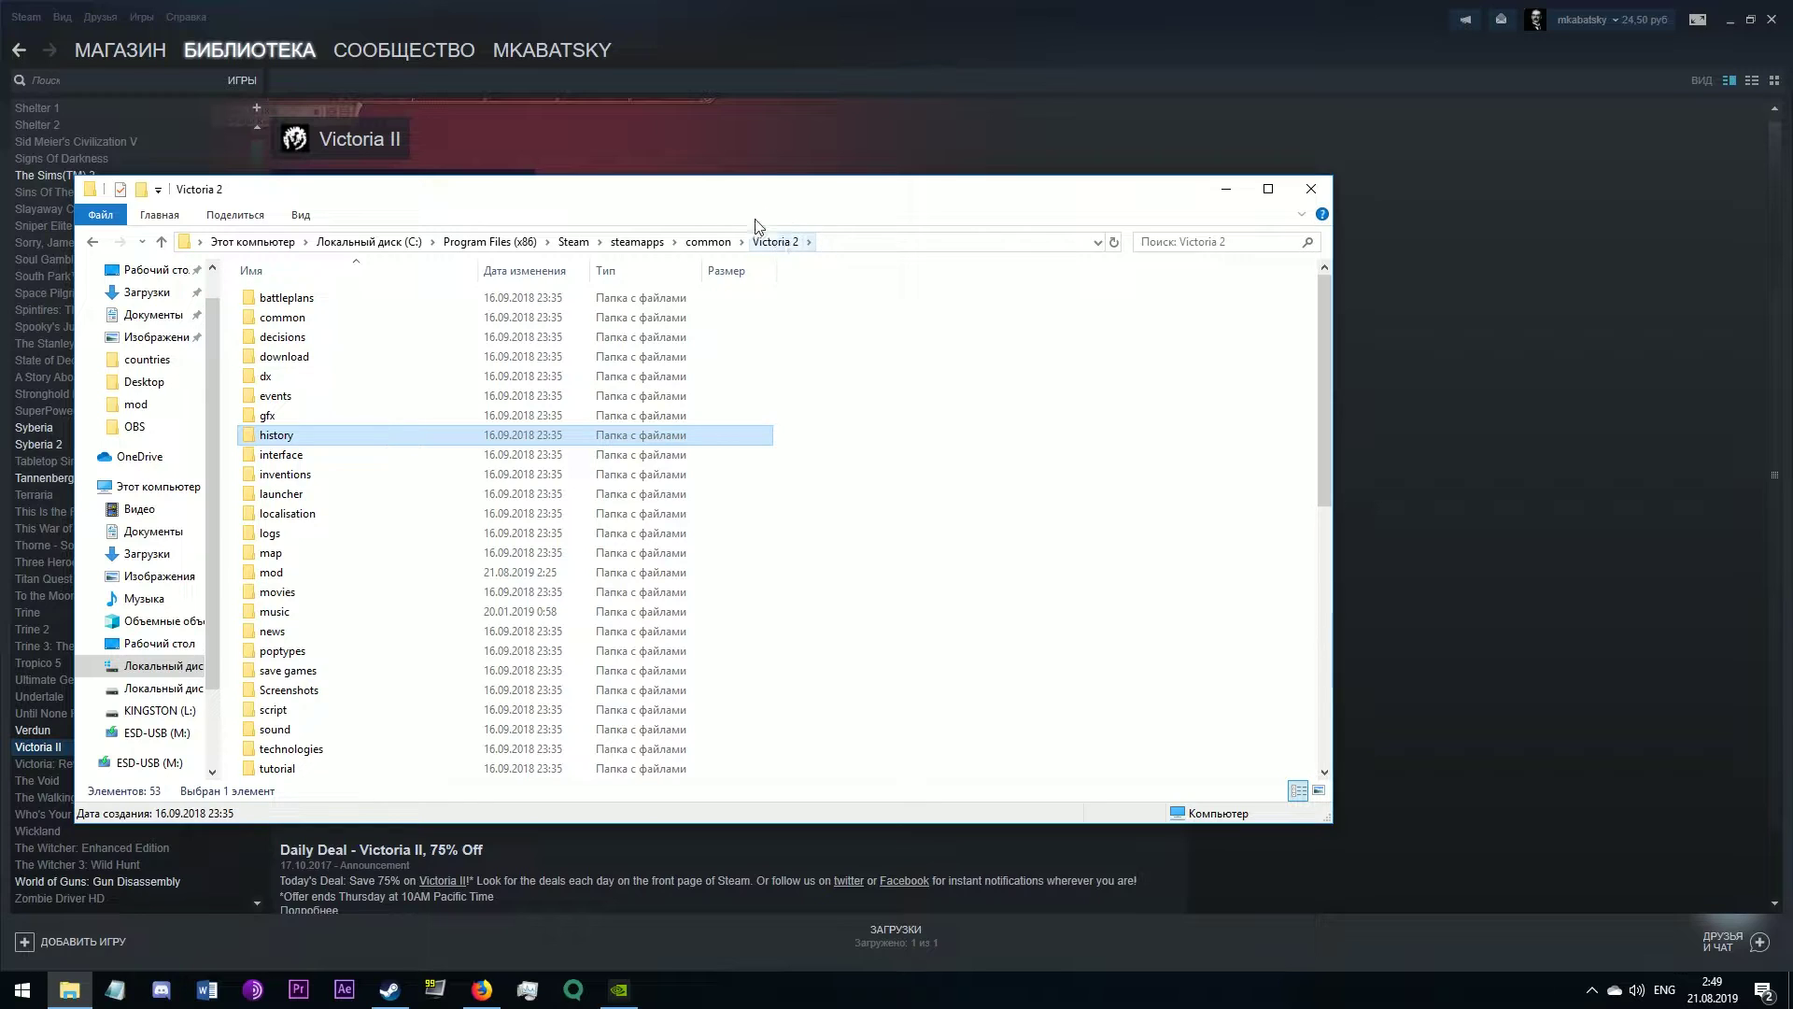
left_click(929, 399)
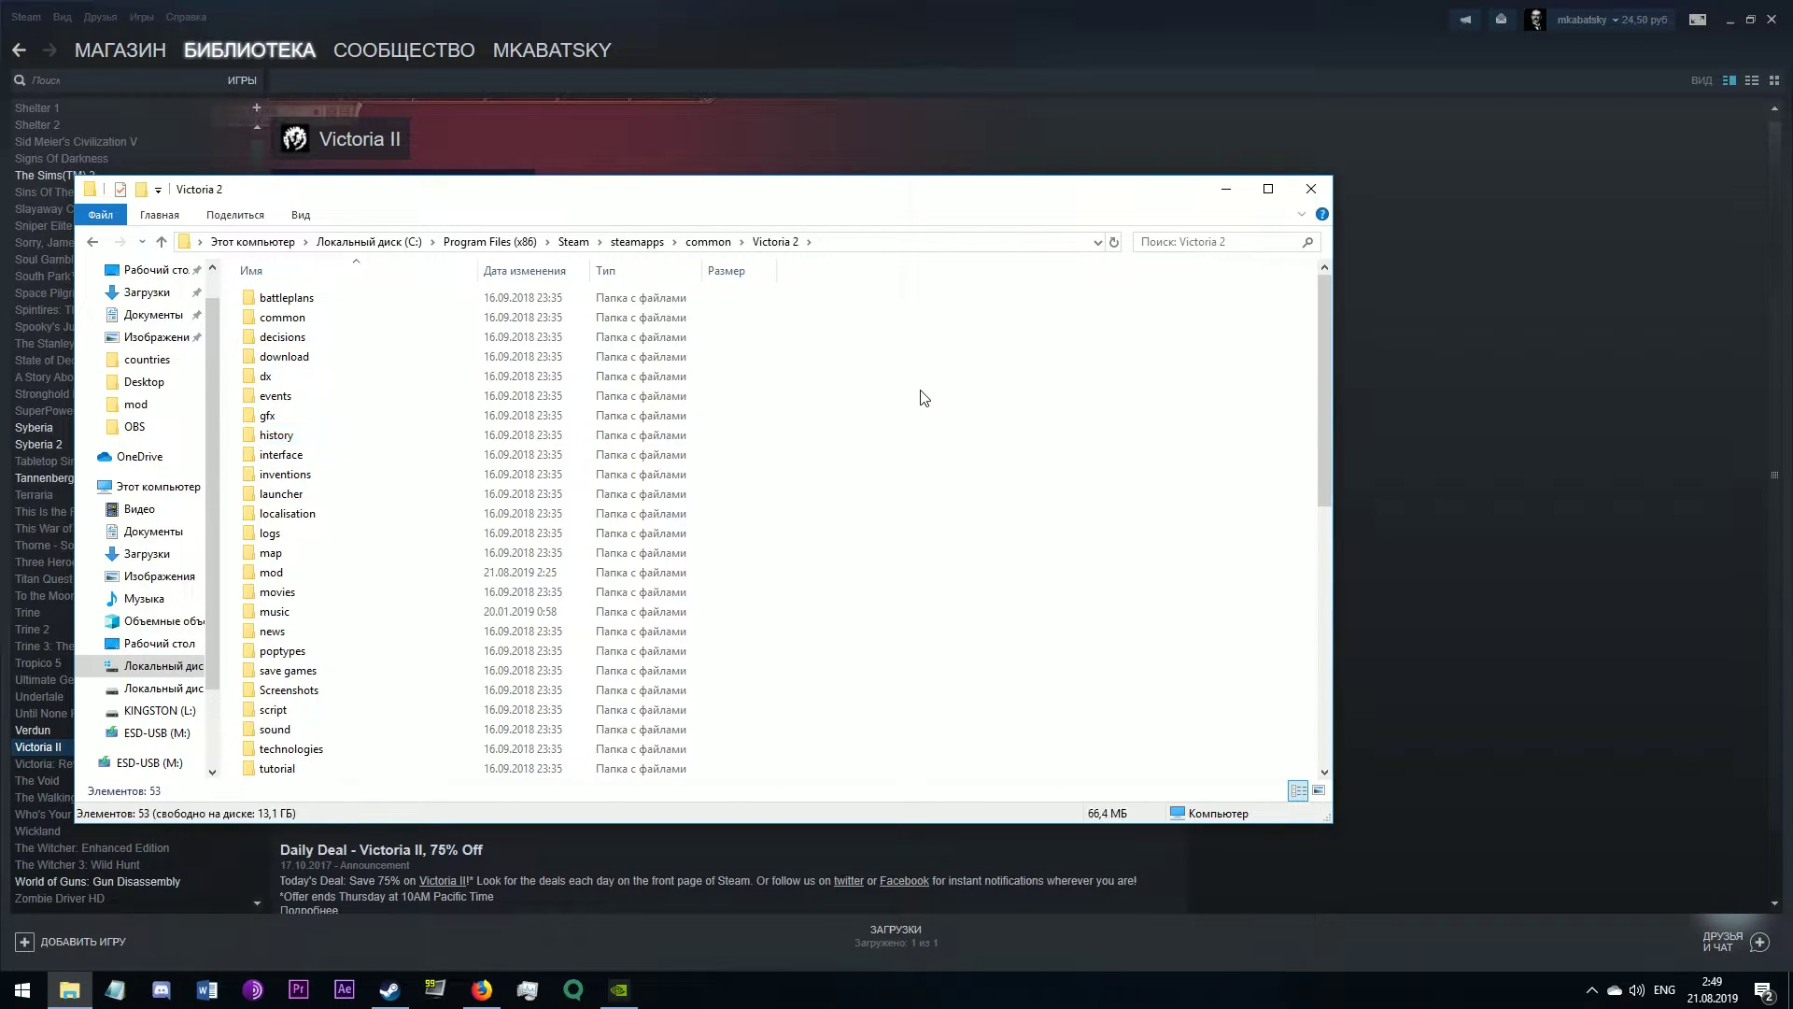
left_click(292, 579)
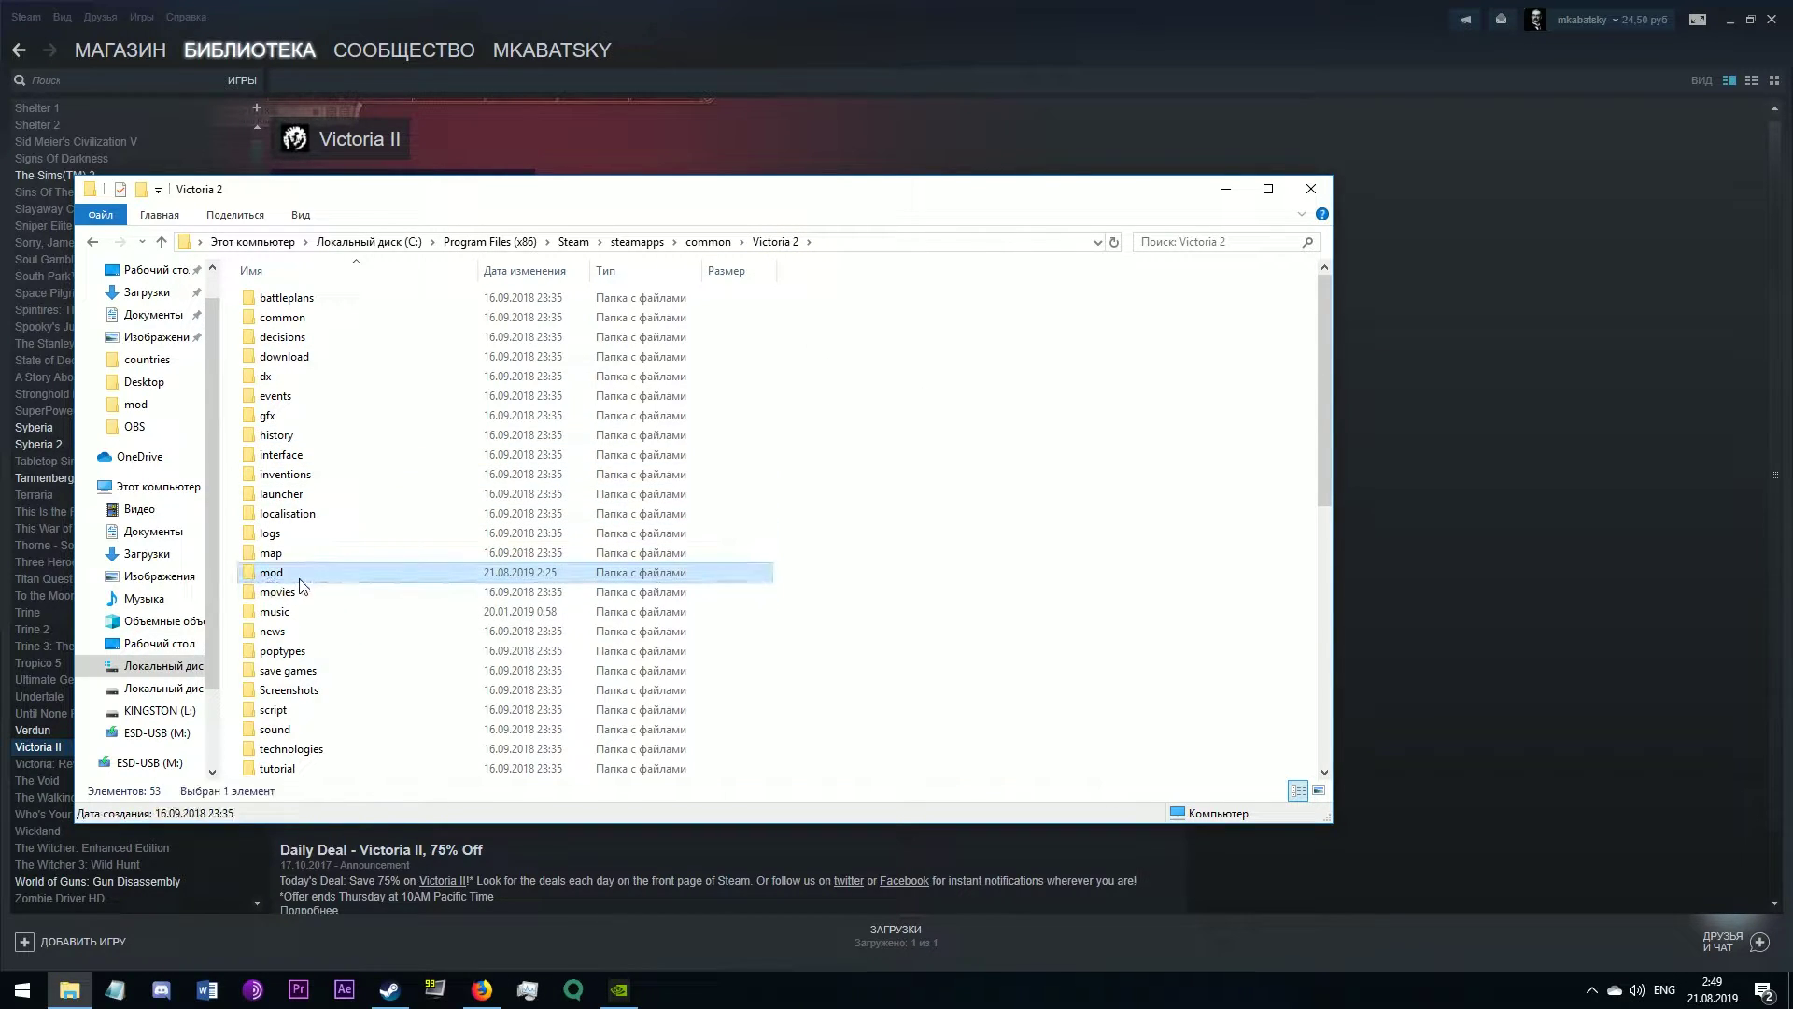
double_click(293, 579)
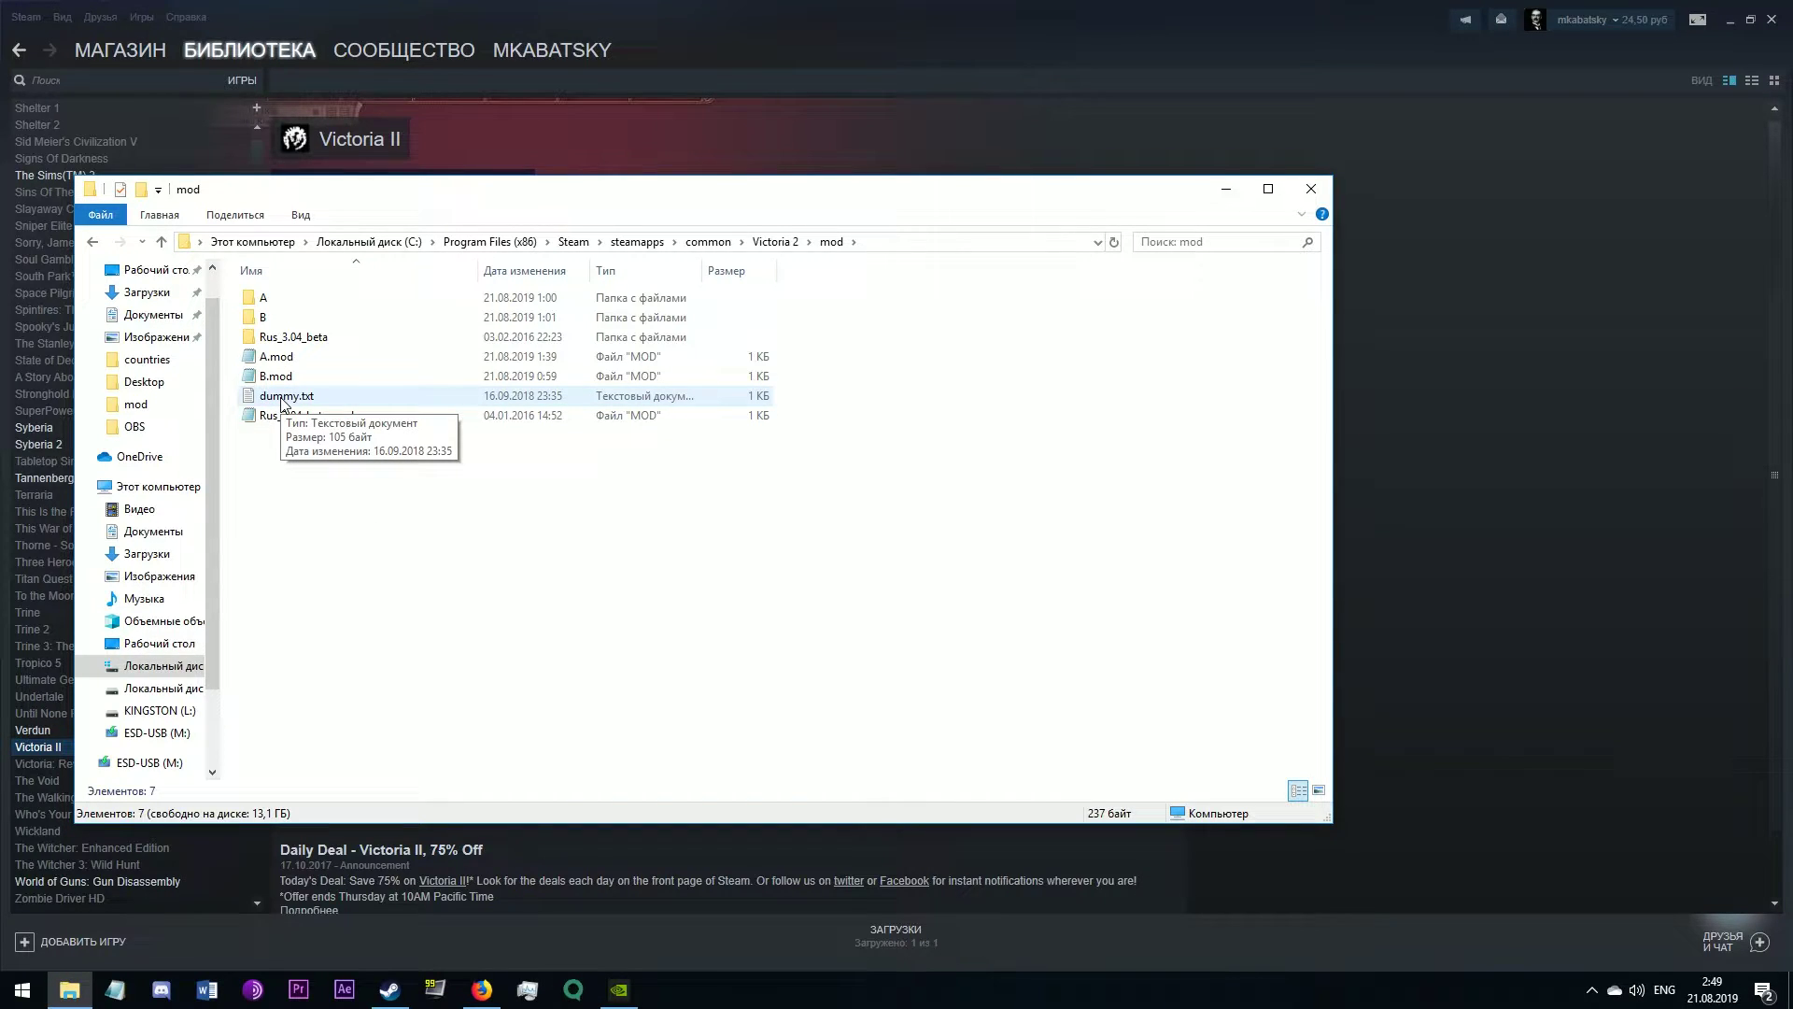
Step: Read the contents of dummy.txt in the mod folder and close the file
double_click(283, 398)
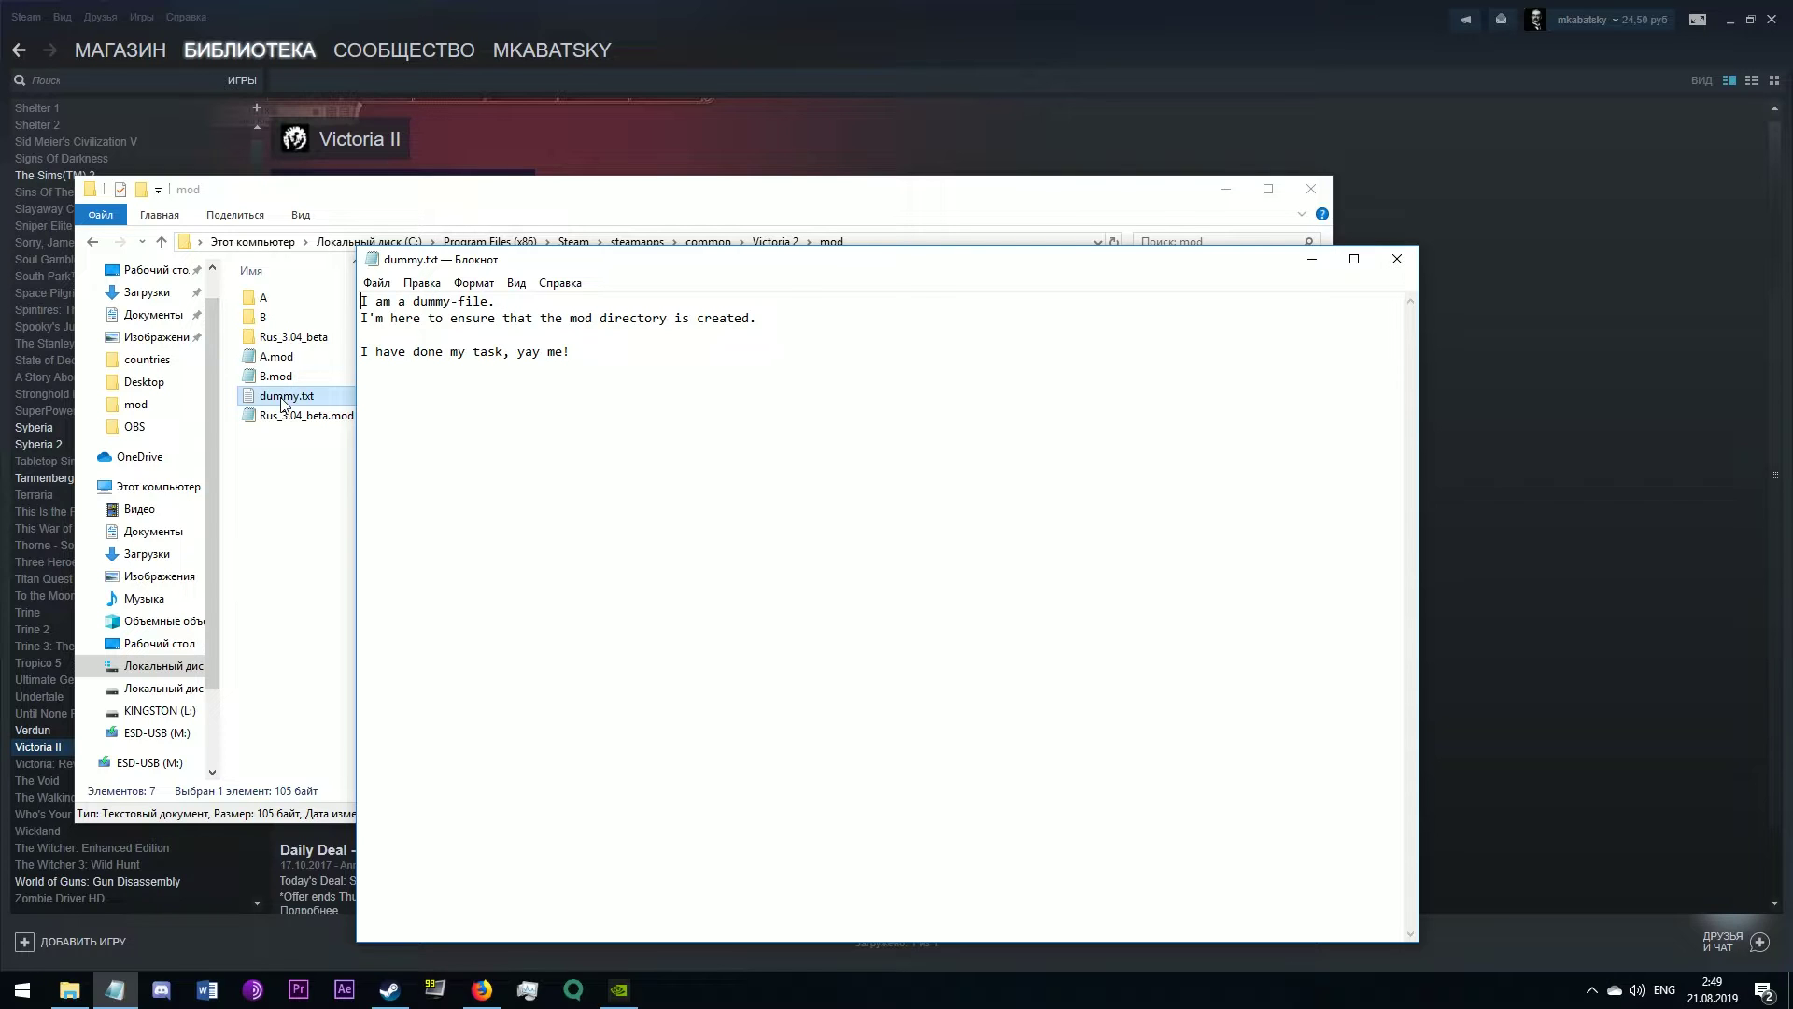
left_click_drag(572, 352, 290, 297)
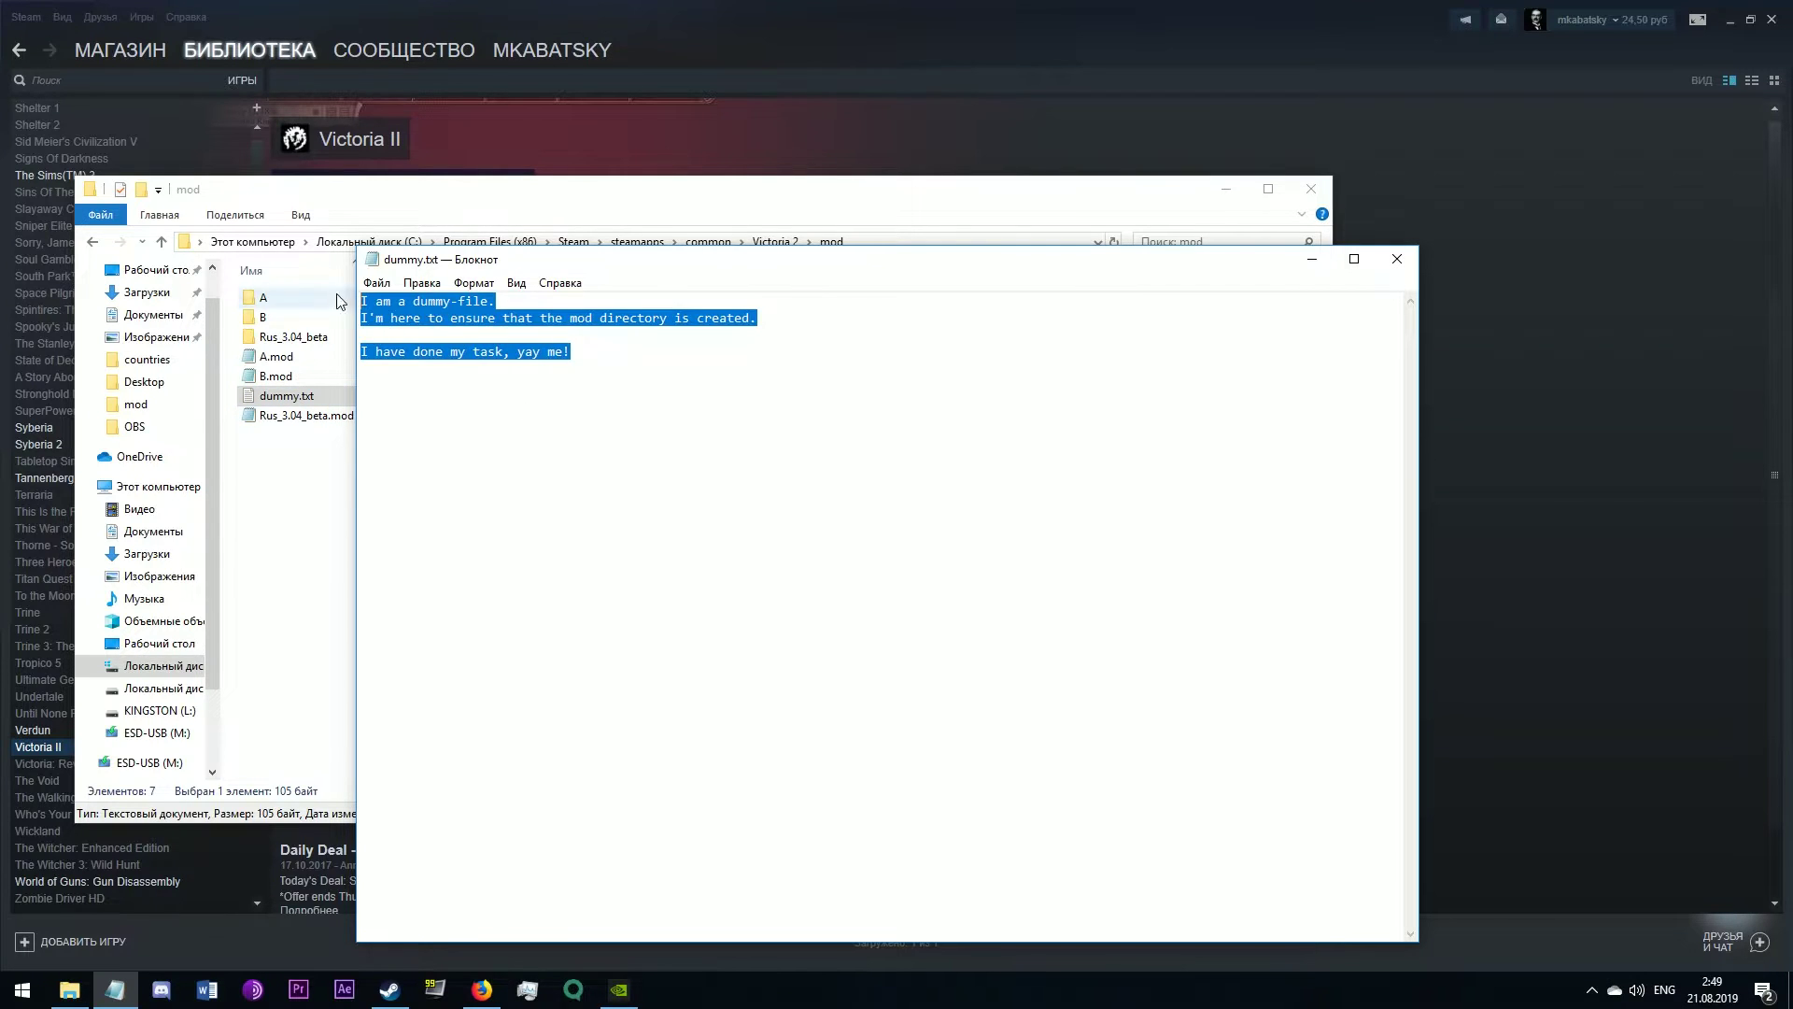
left_click(1396, 261)
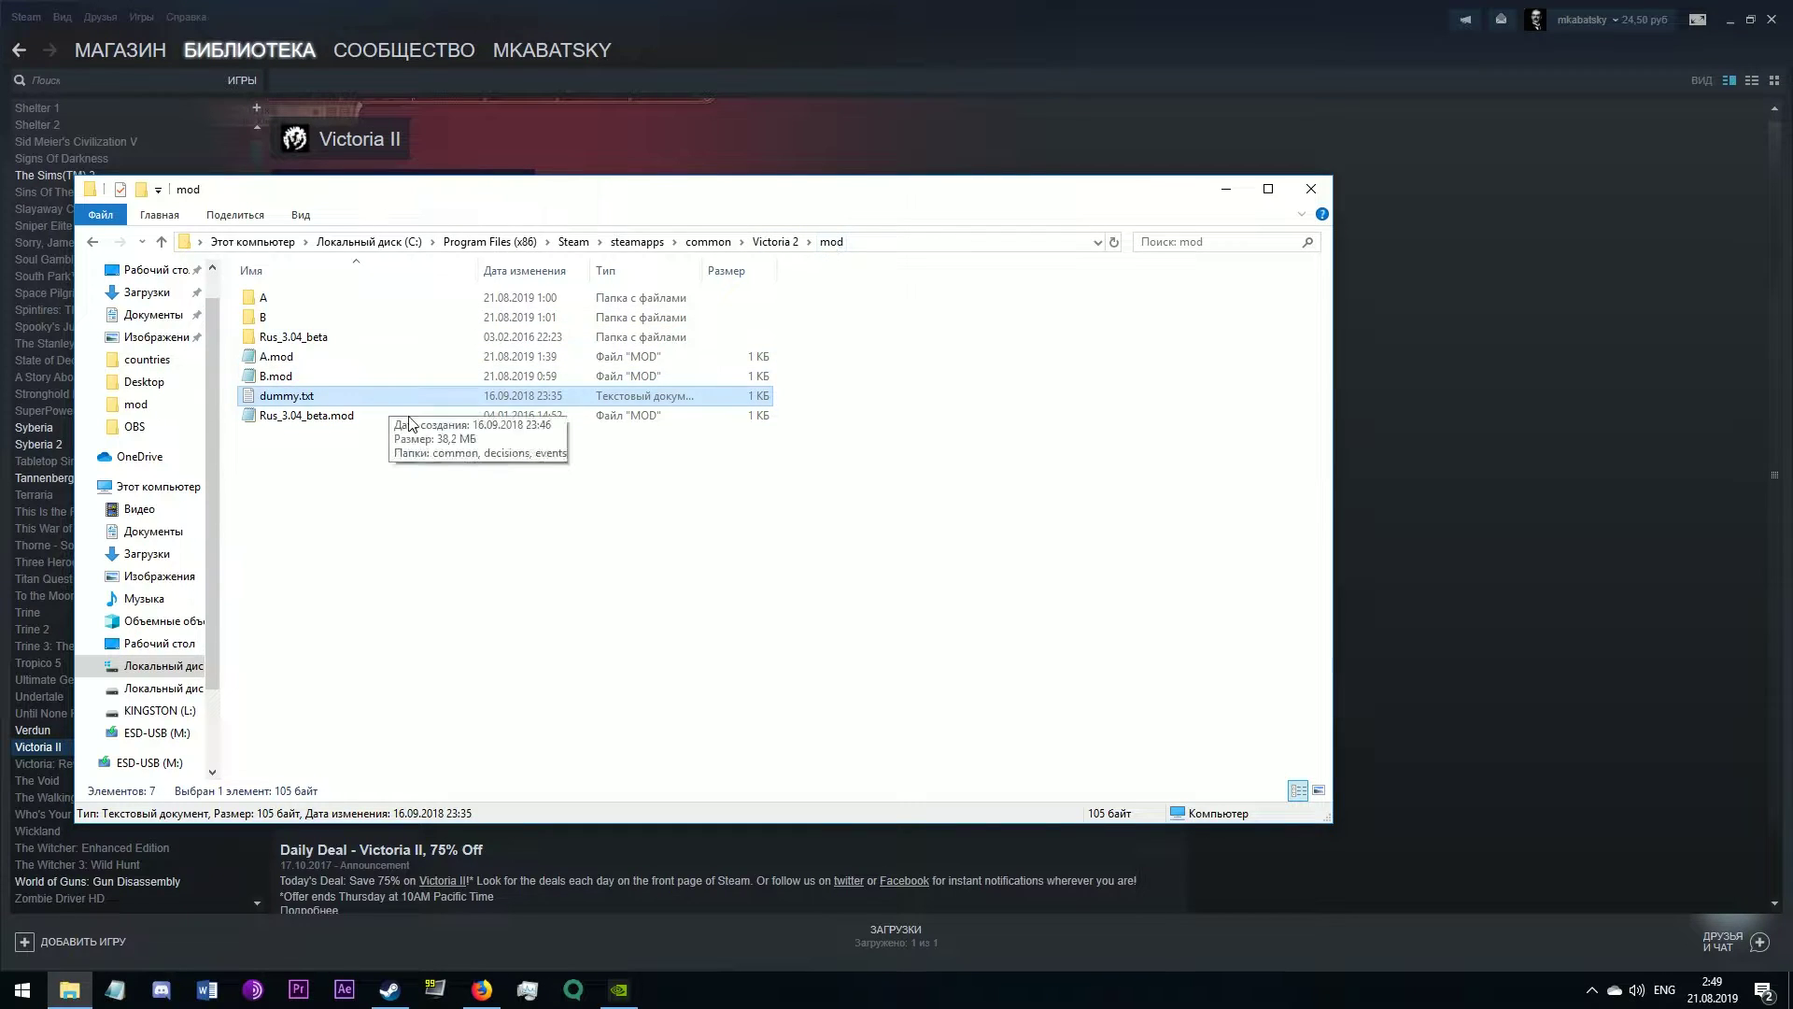
left_click(592, 520)
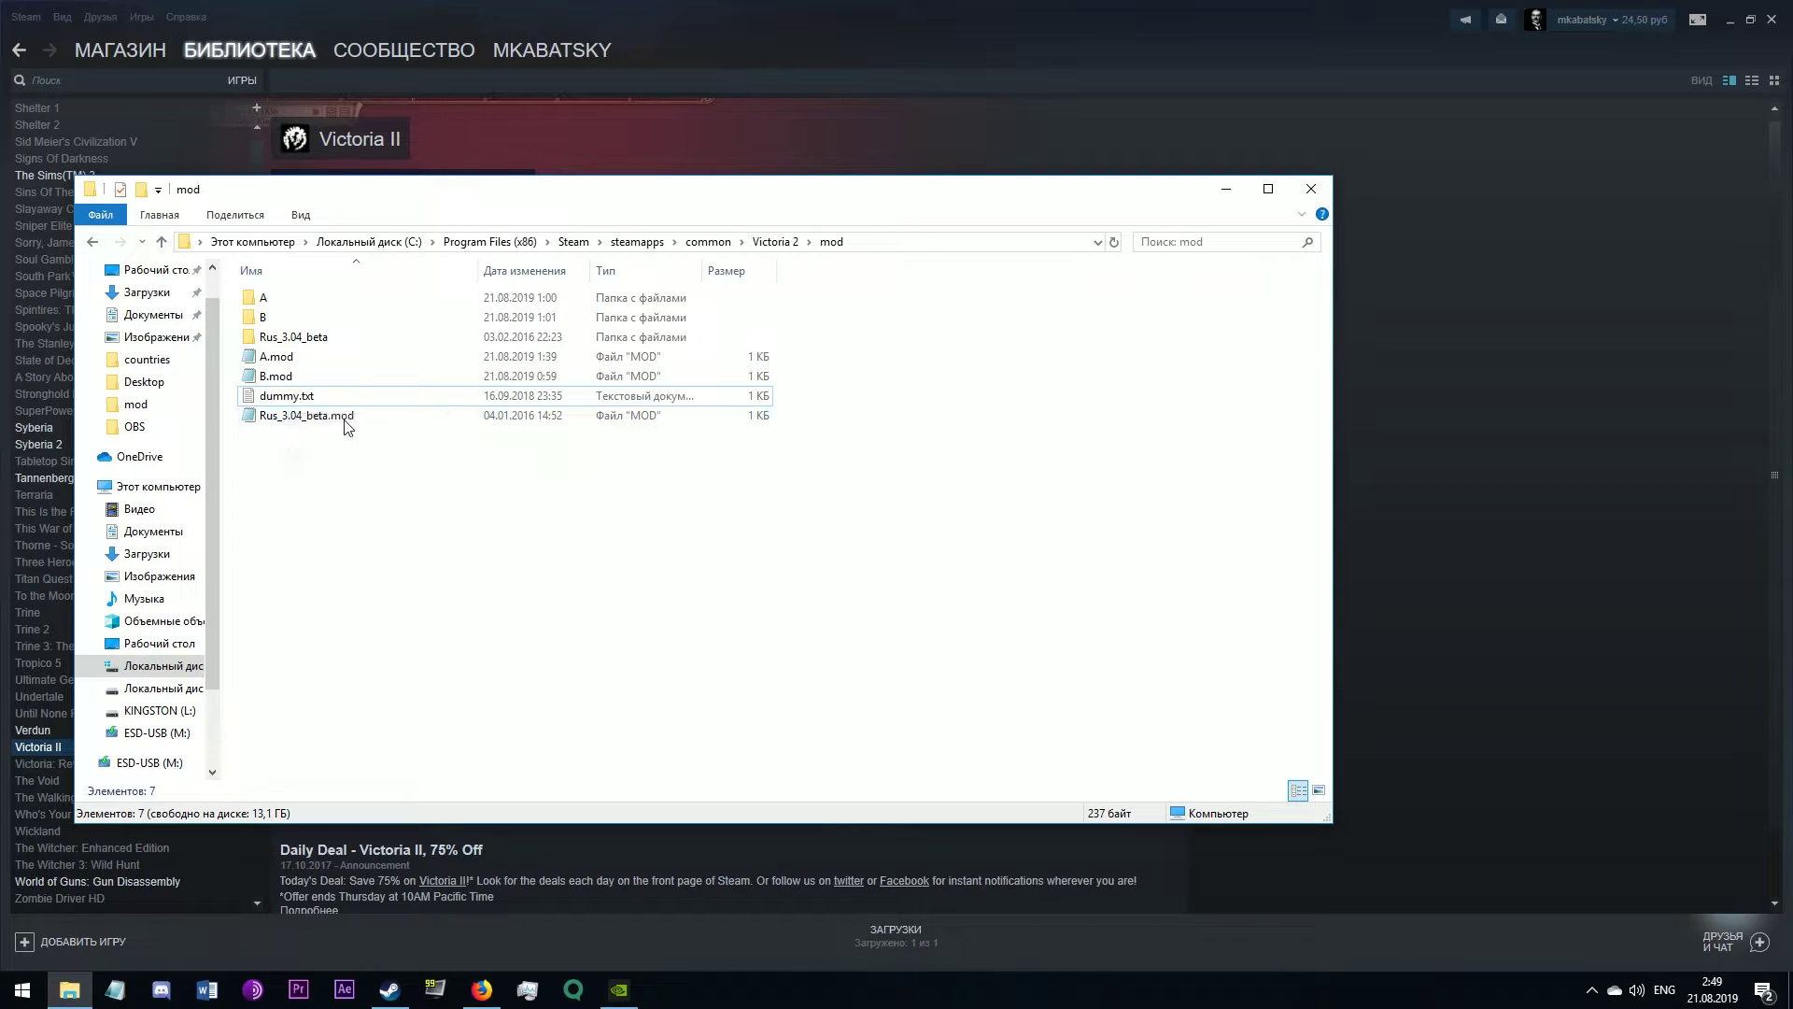
left_click(324, 398)
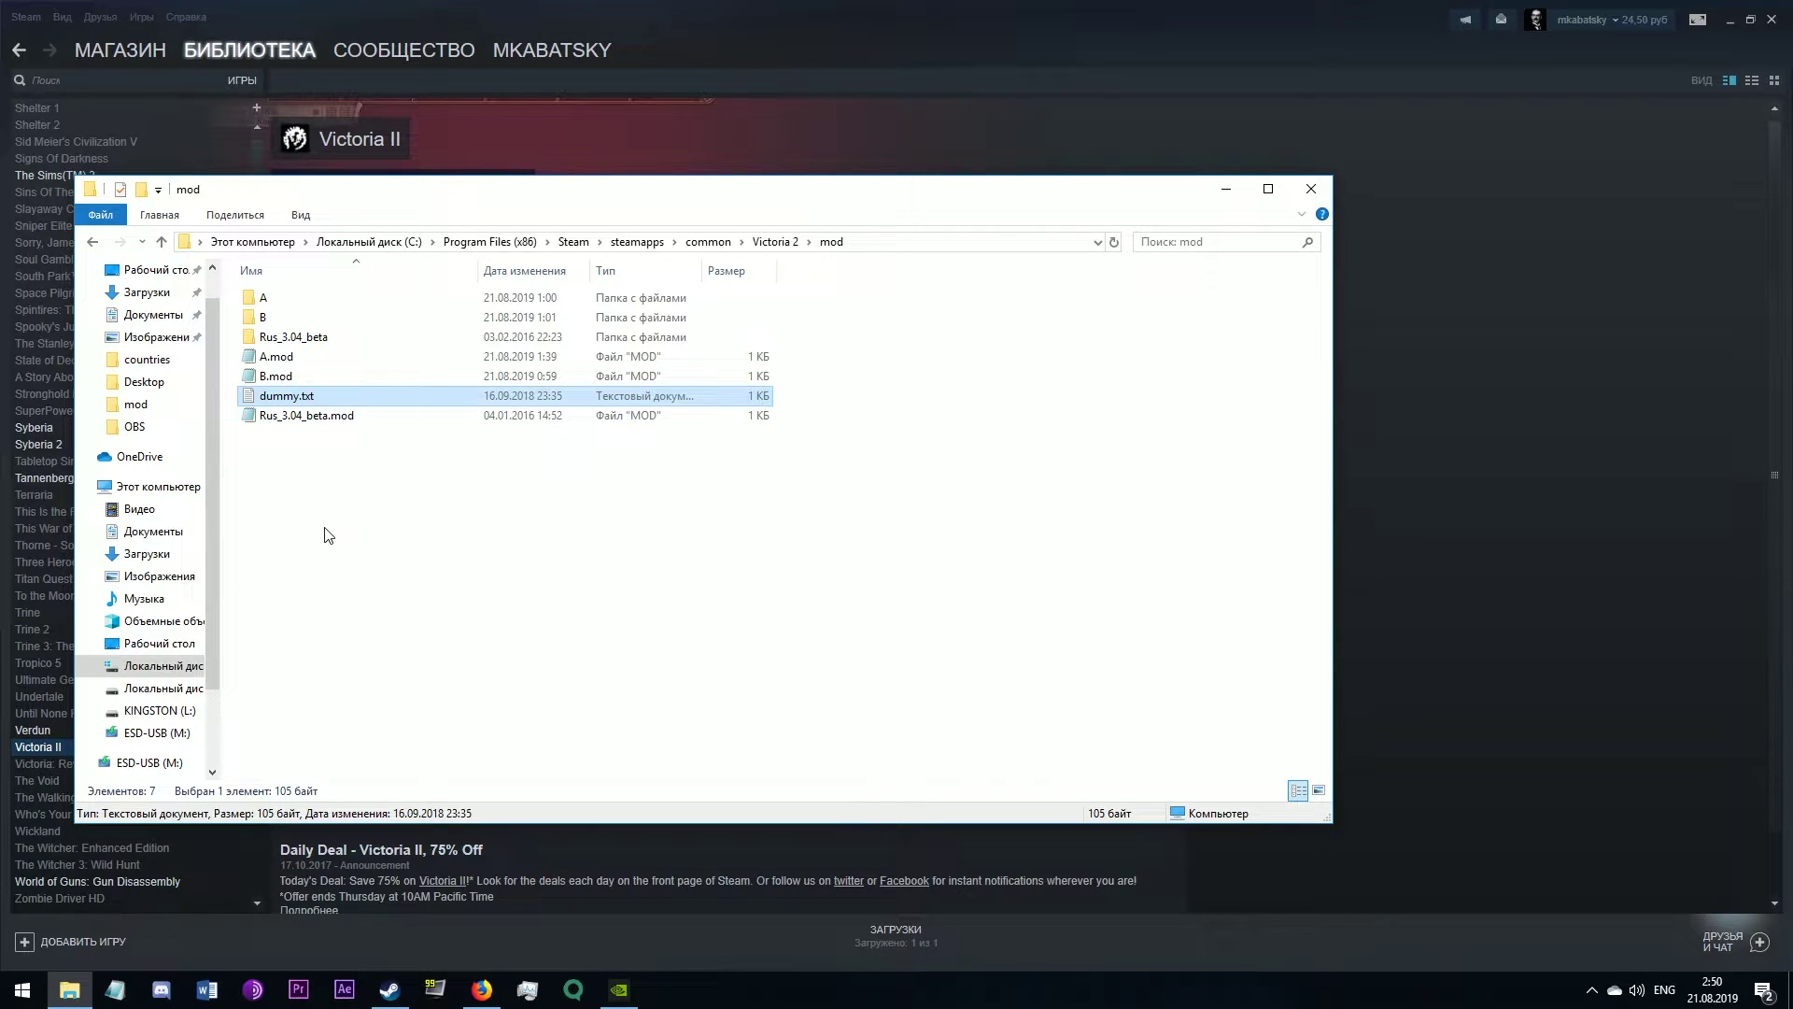
left_click(393, 560)
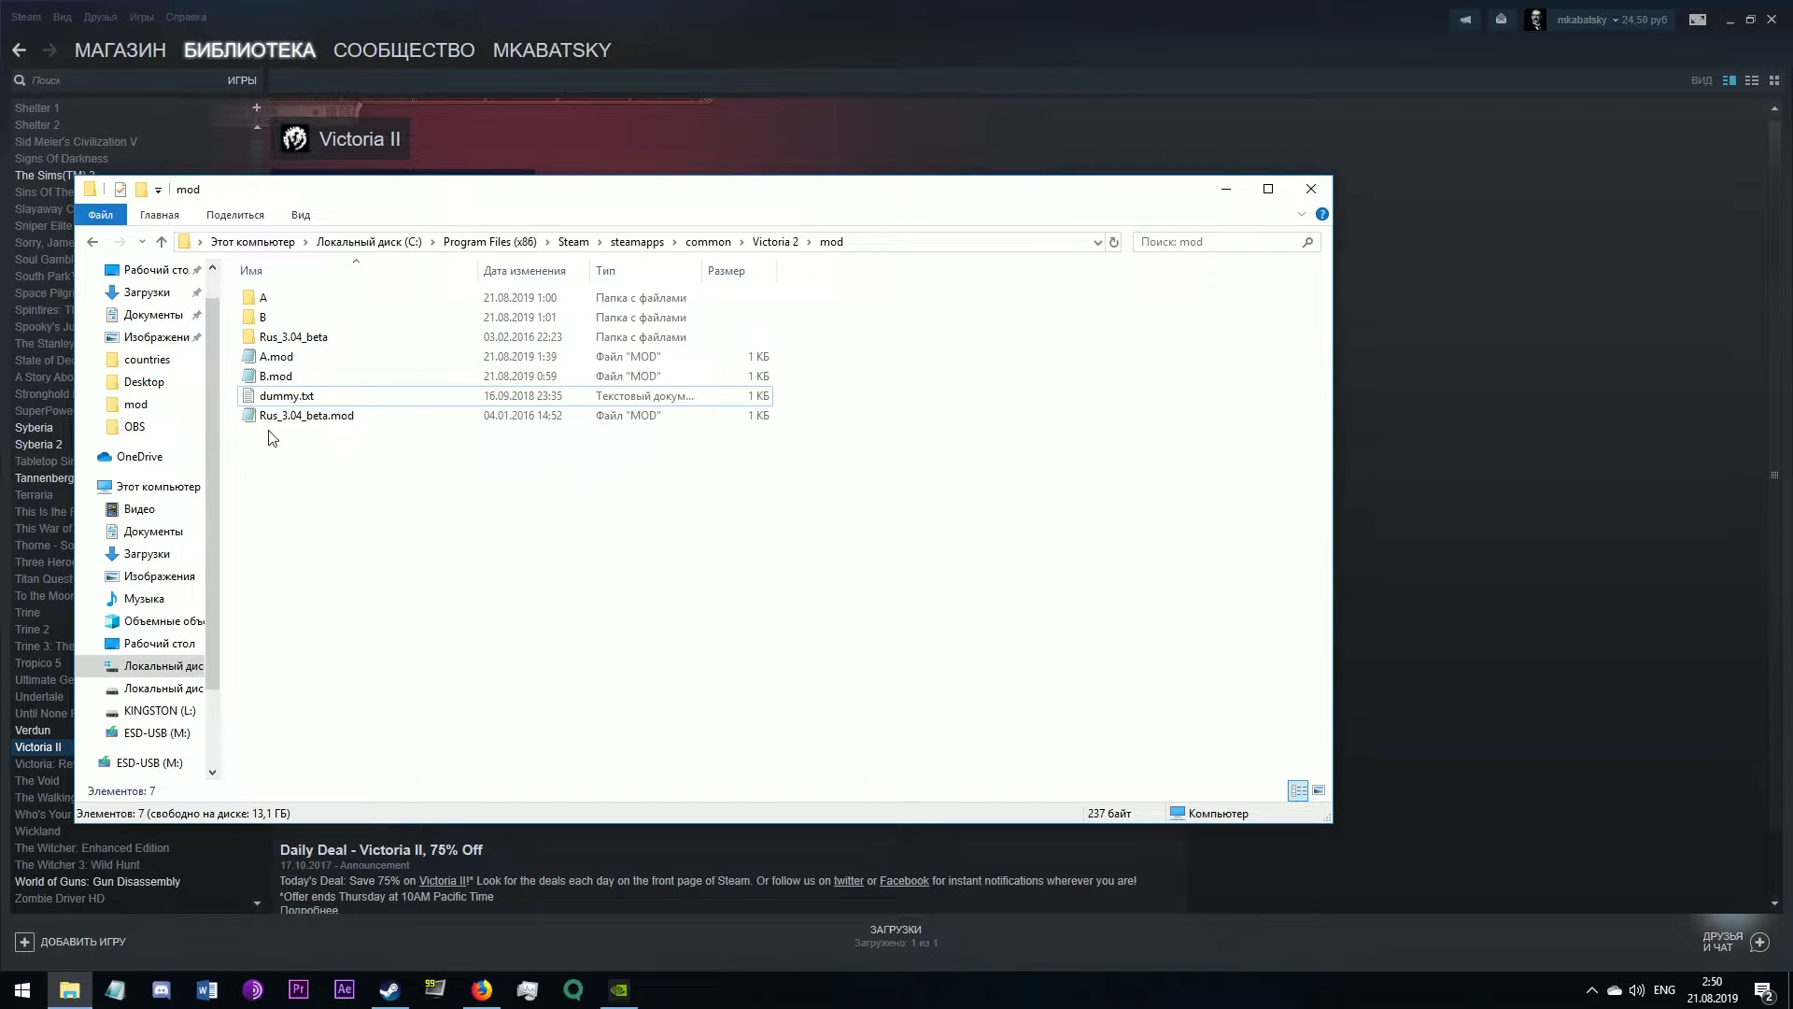
Step: Examine how the Rus_3.04_beta, A and B mod folders pair with their .mod files
left_click(297, 416)
left_click(334, 344, "ctrl")
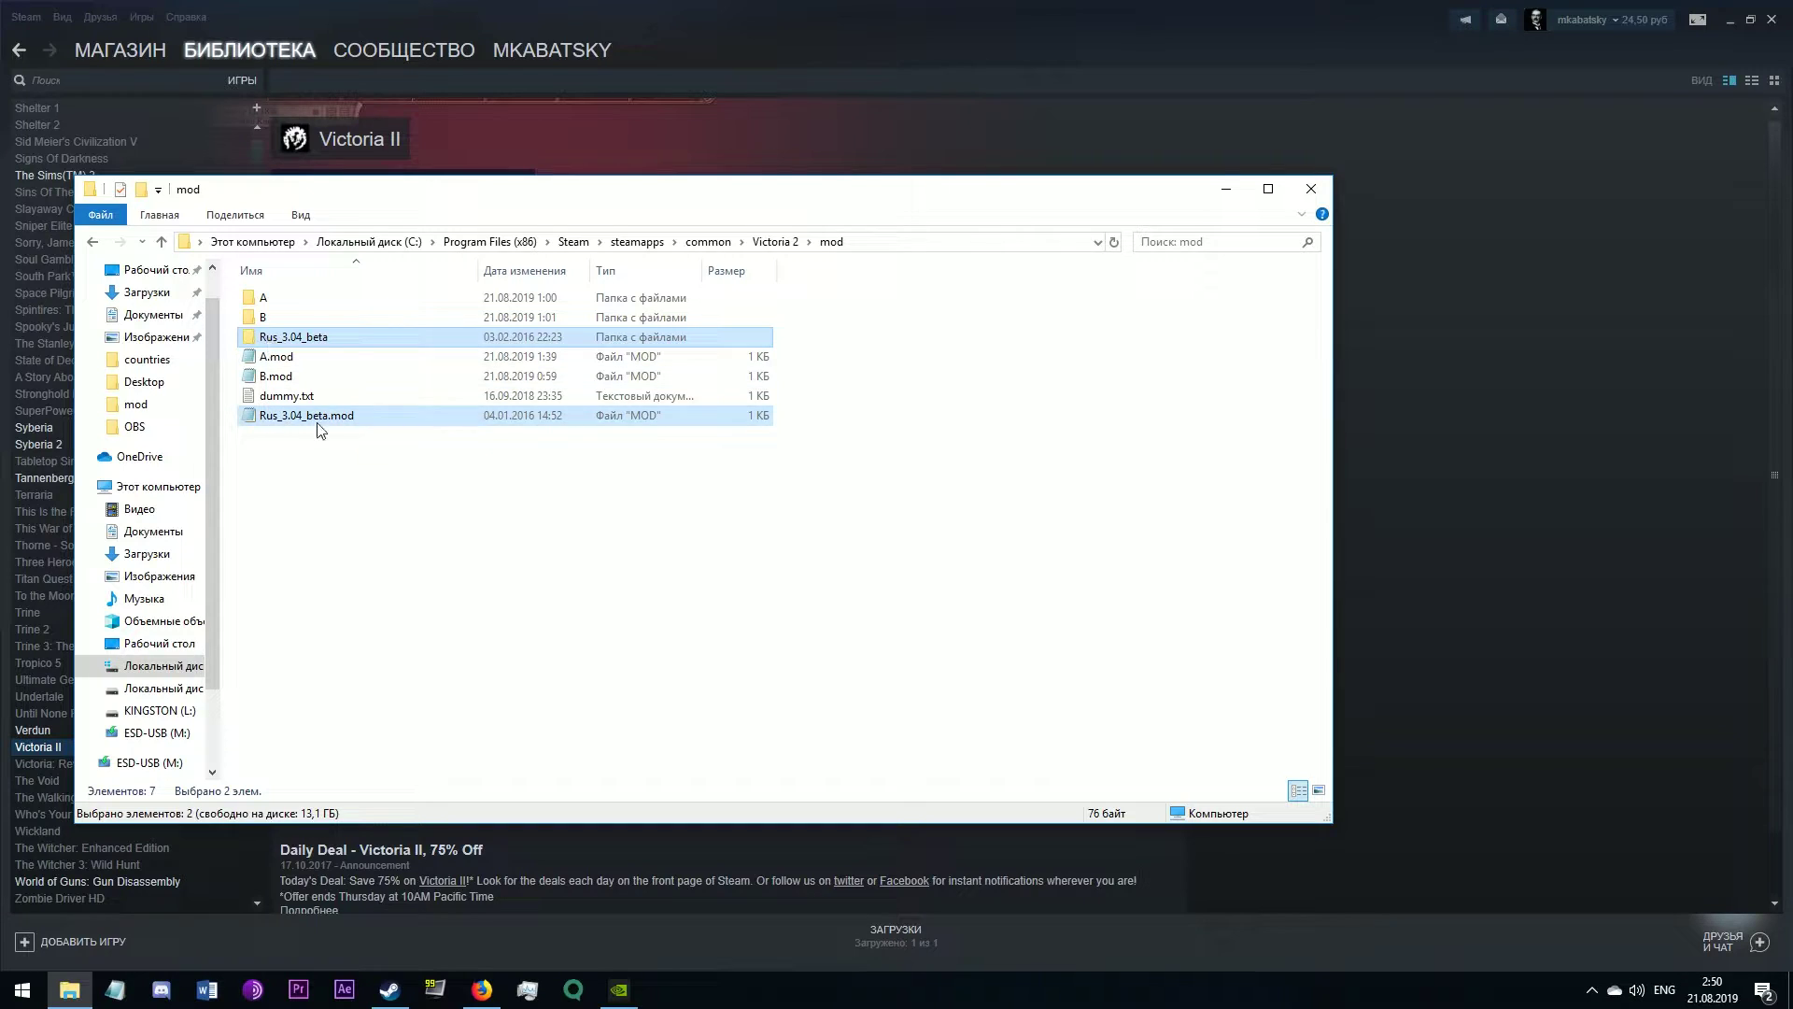
left_click(380, 557)
left_click(268, 299)
left_click(266, 317, "ctrl")
left_click(276, 357, "ctrl")
left_click(276, 377, "ctrl")
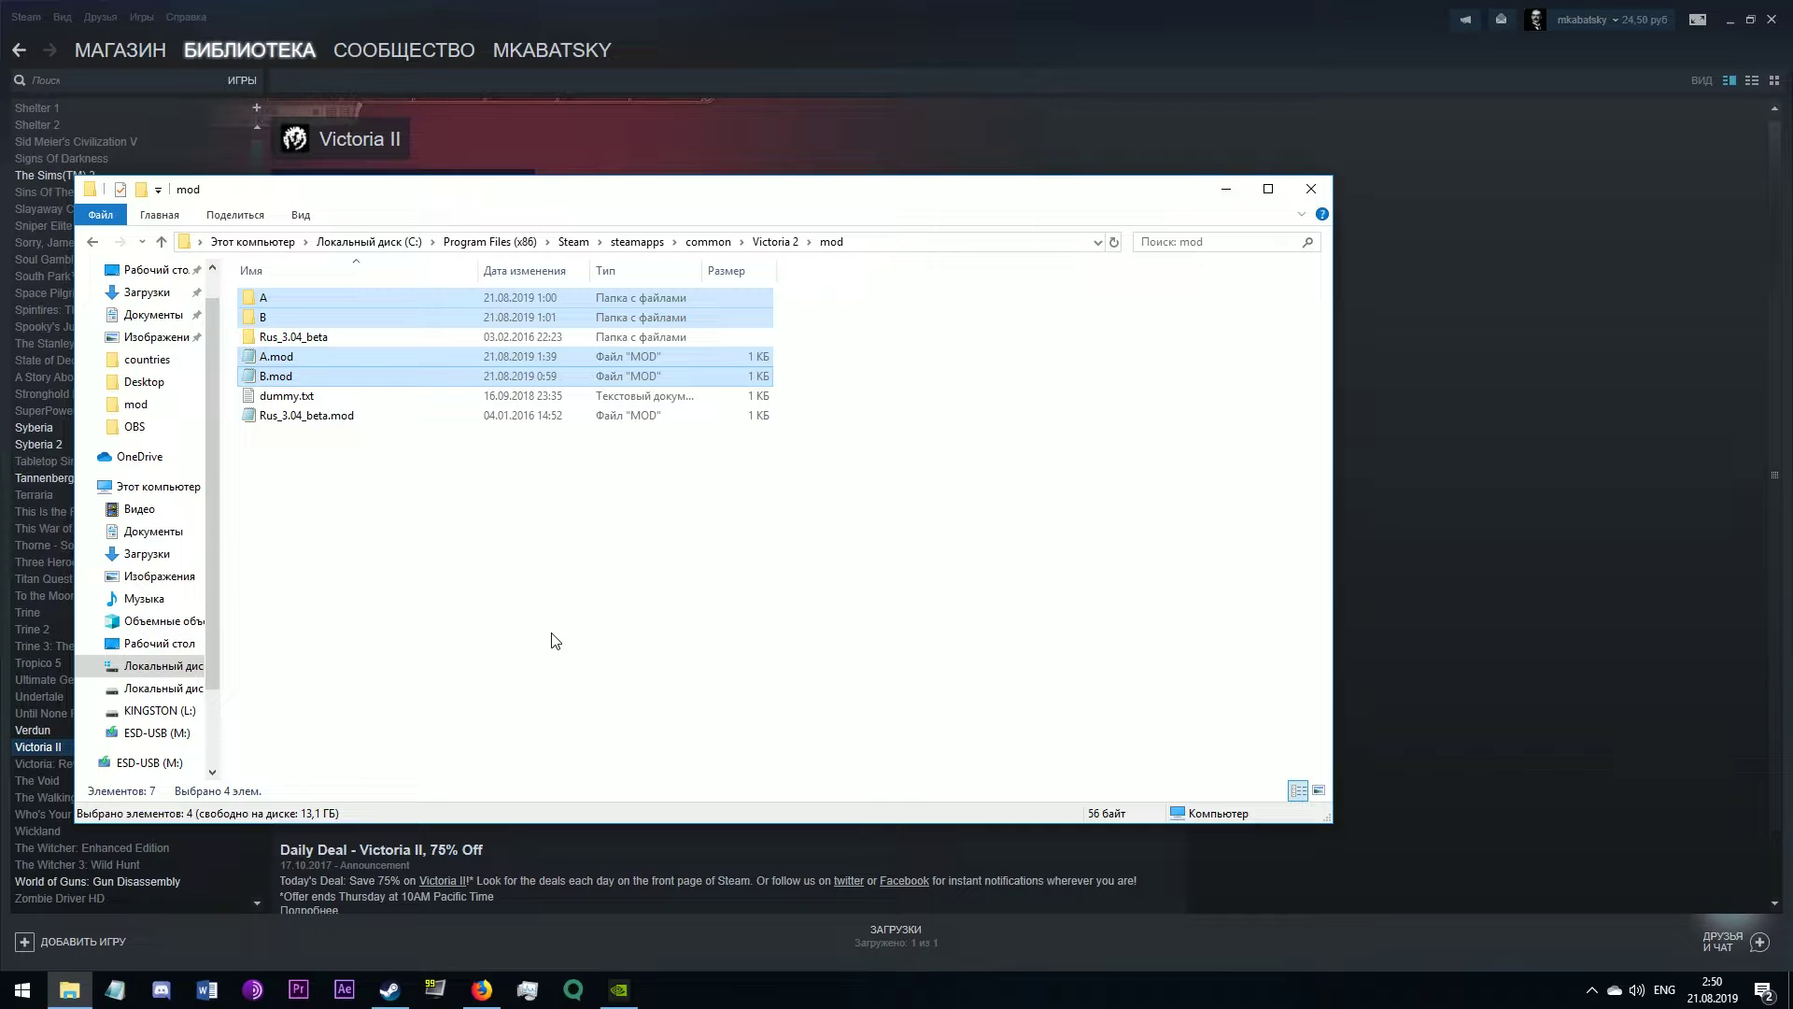
left_click(547, 637)
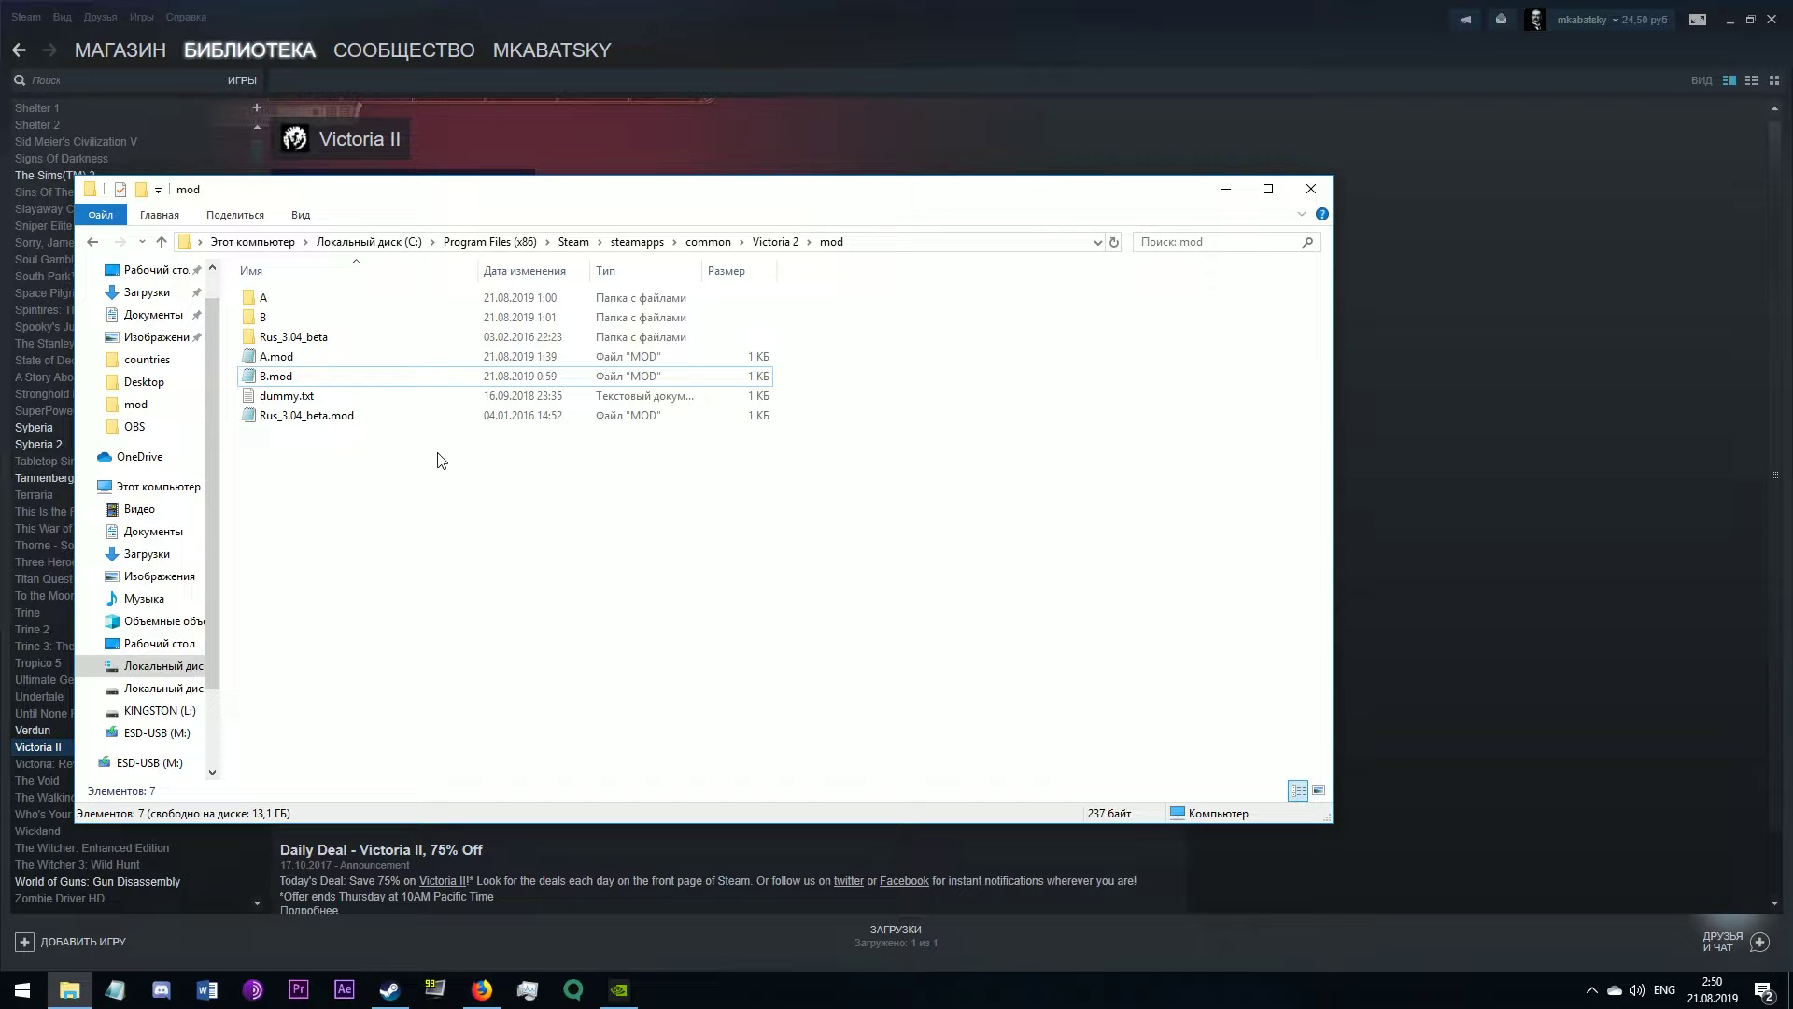
left_click(347, 416)
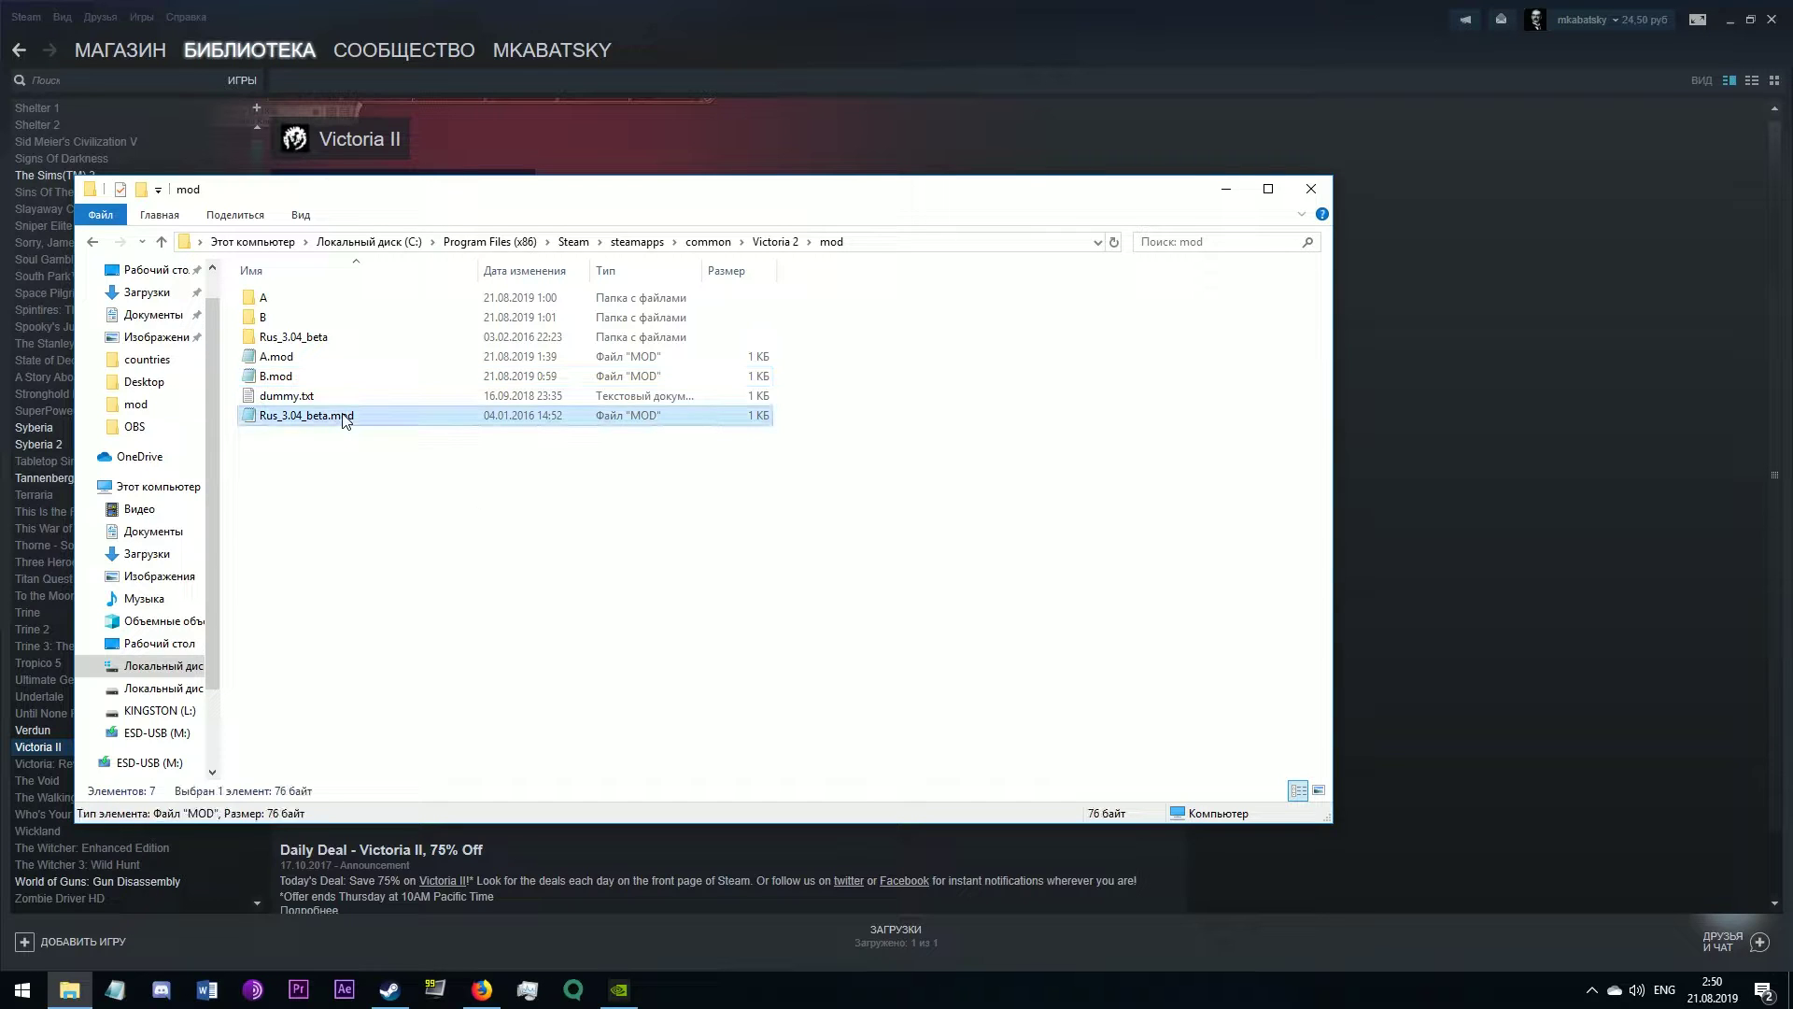
left_click(366, 535)
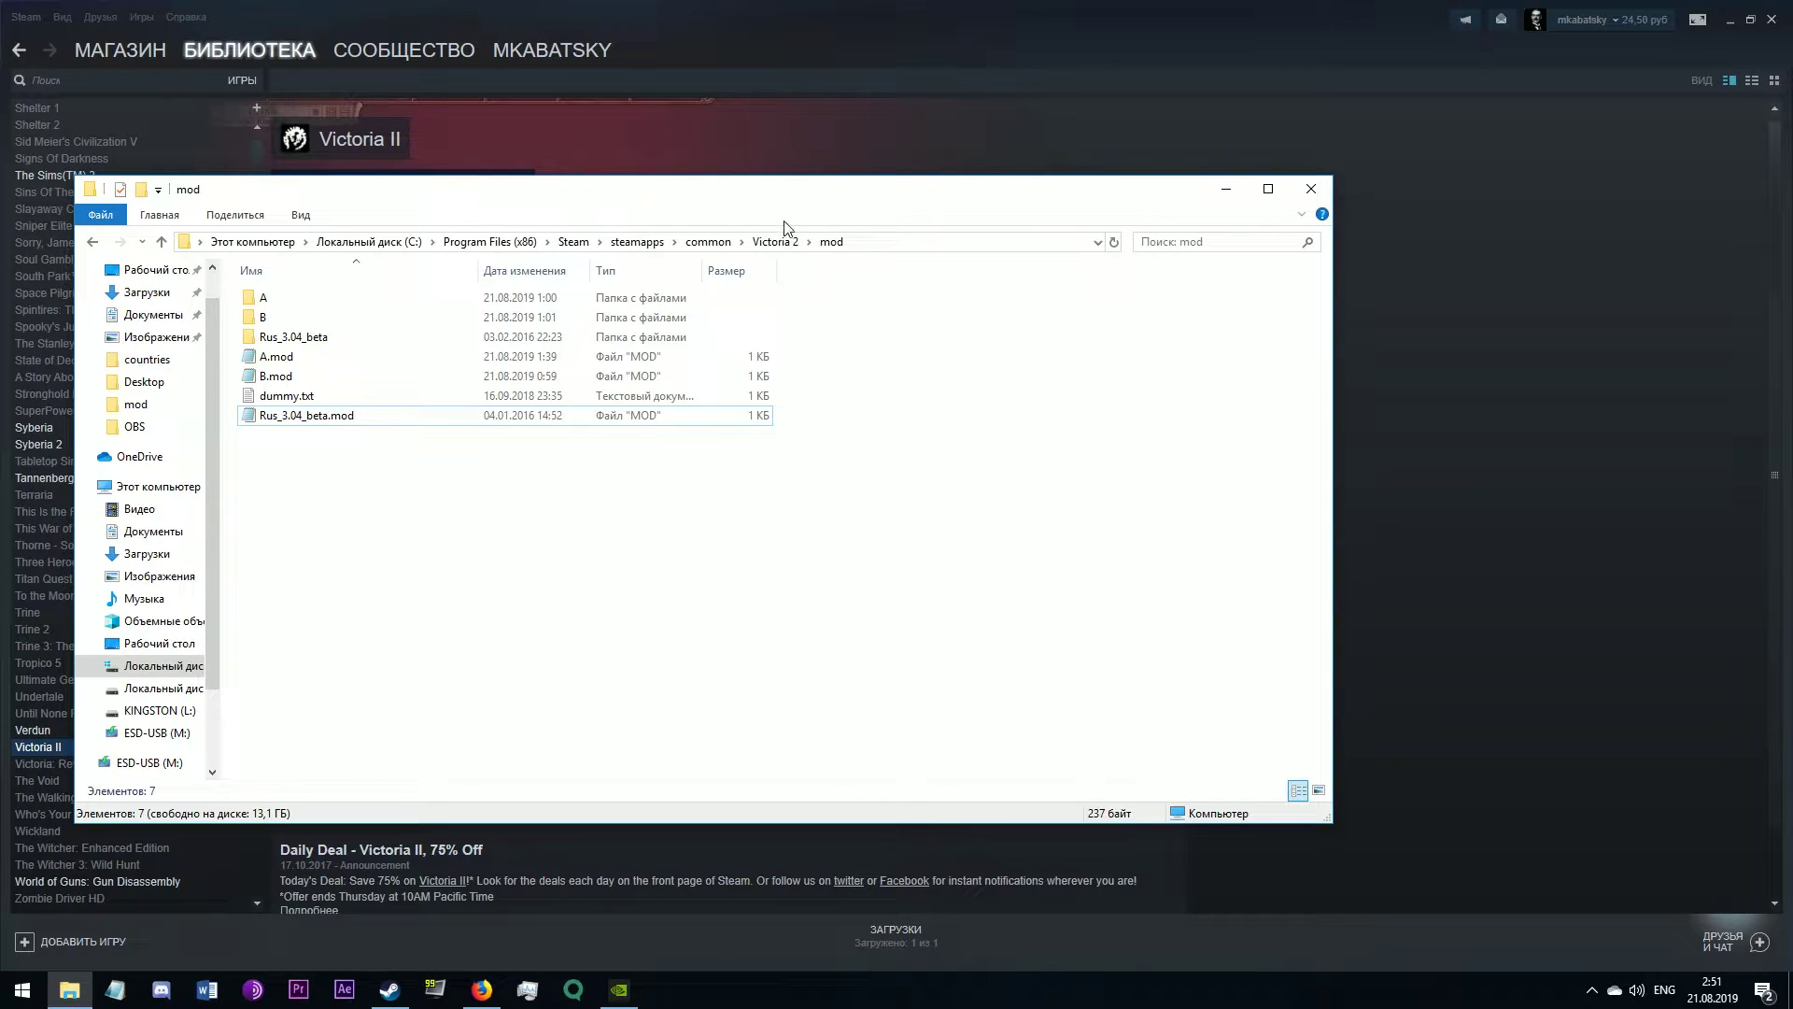
Step: Open A.mod in Notepad and examine its name and path lines
double_click(277, 361)
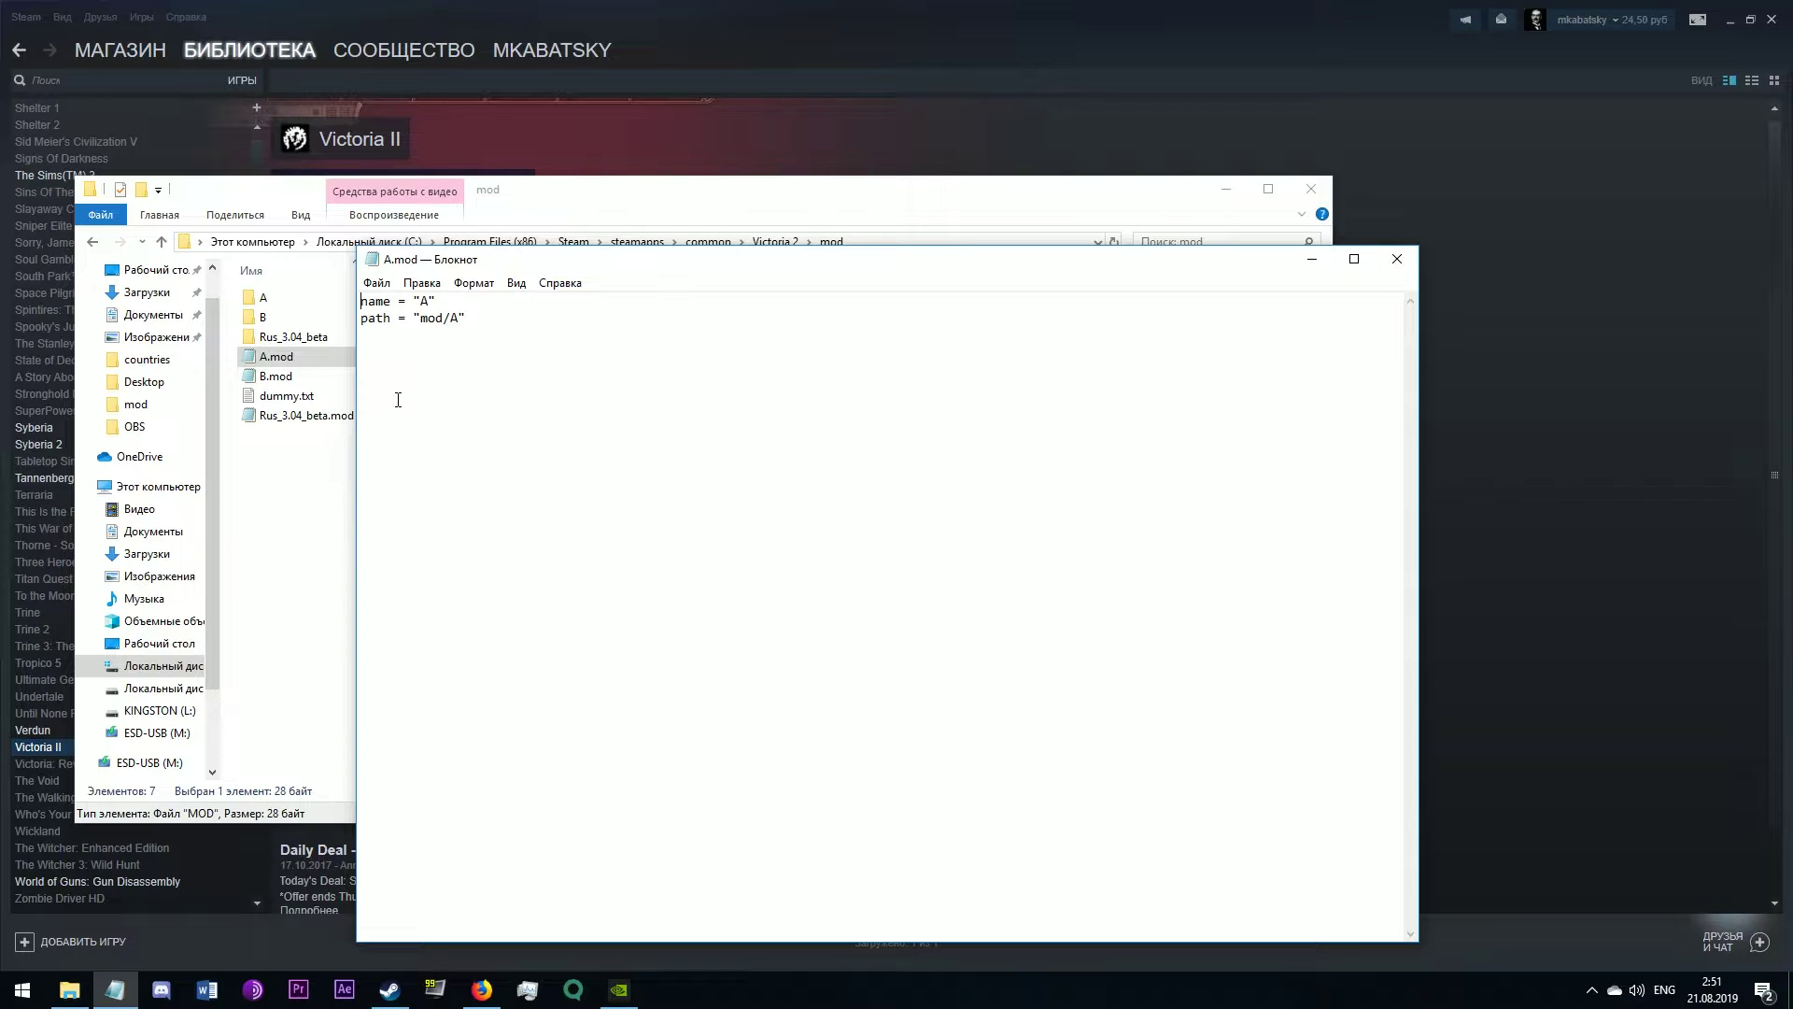
double_click(374, 301)
double_click(375, 319)
double_click(381, 301)
double_click(381, 319)
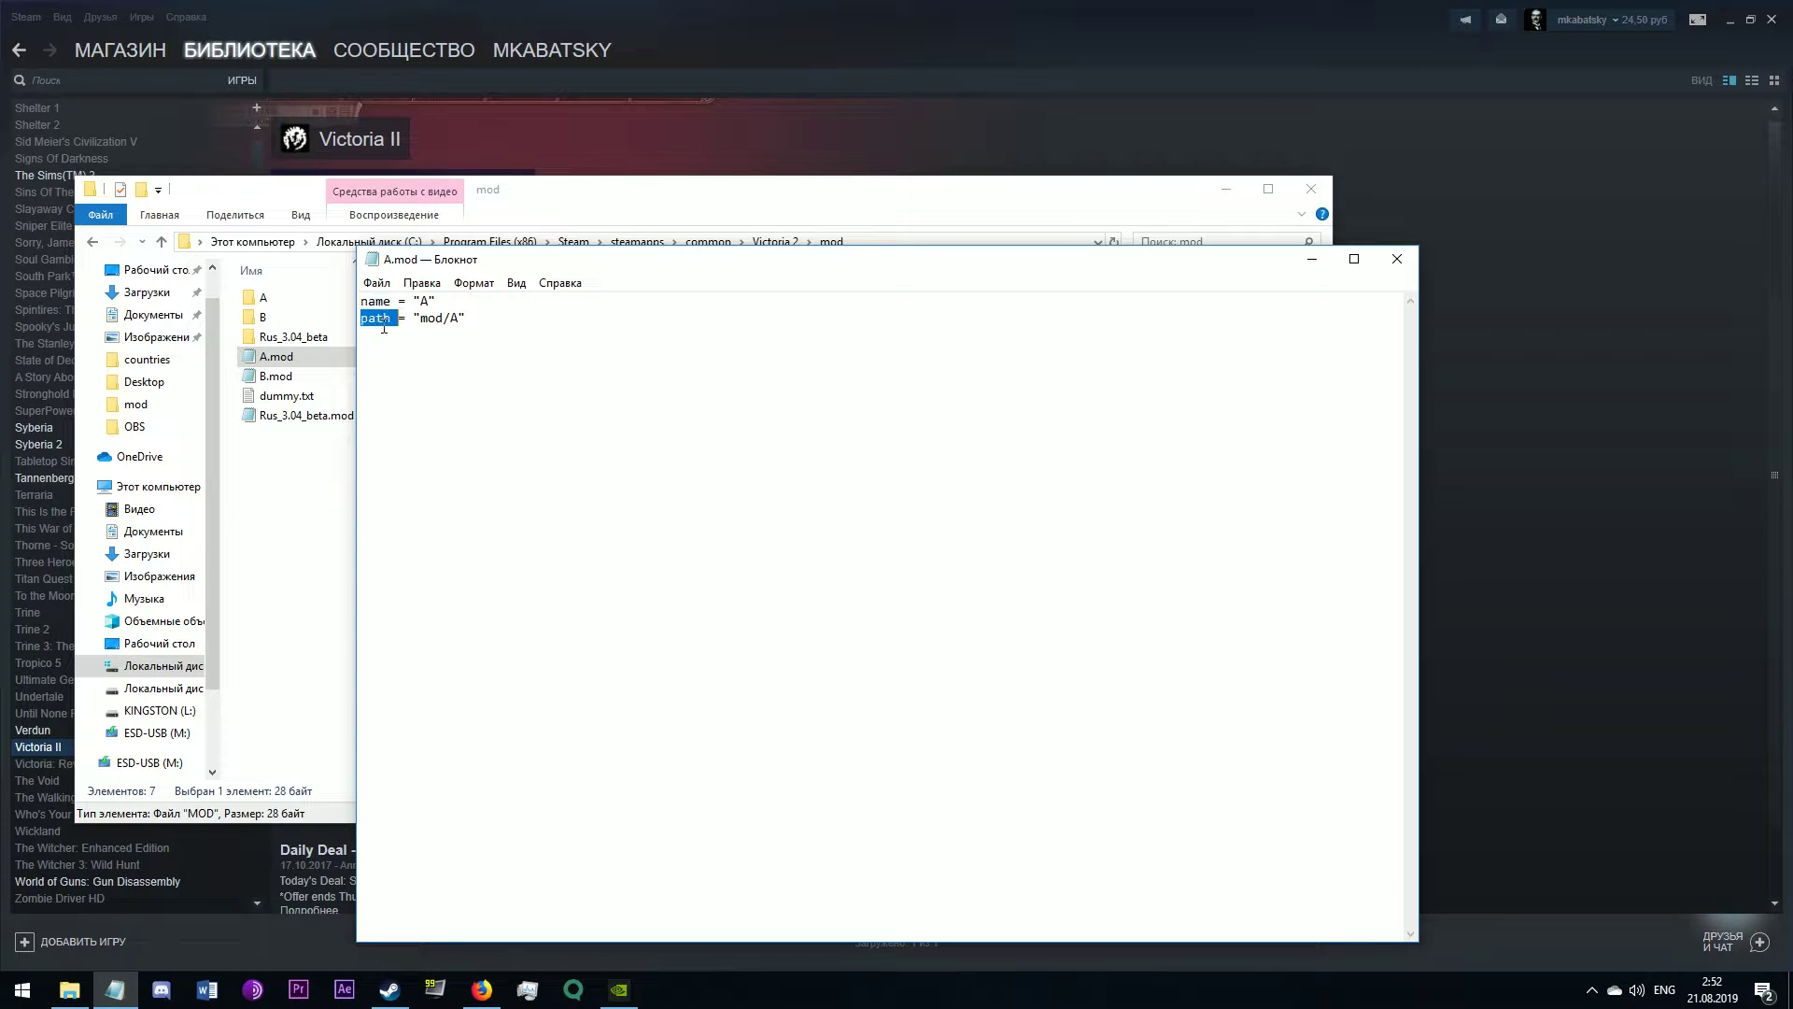
left_click(485, 371)
left_click_drag(591, 262, 631, 265)
double_click(409, 304)
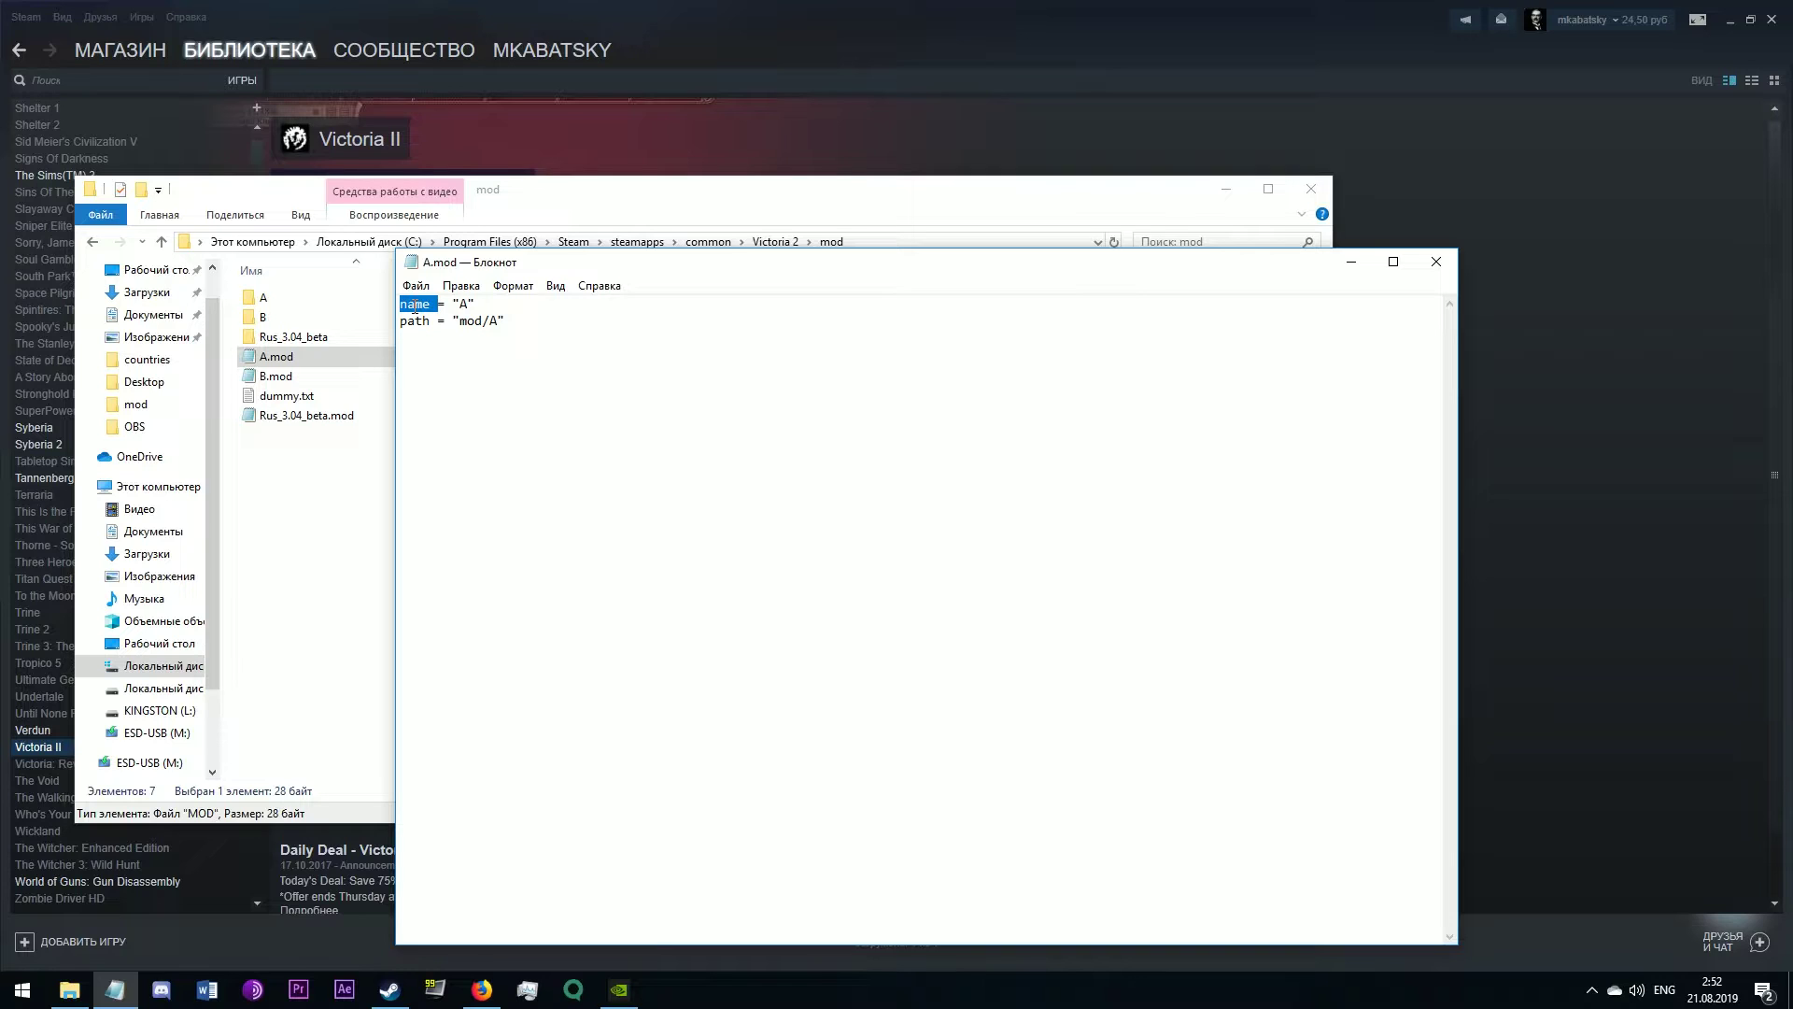
left_click(466, 387)
left_click_drag(455, 304, 476, 303)
left_click(461, 304)
double_click(461, 303)
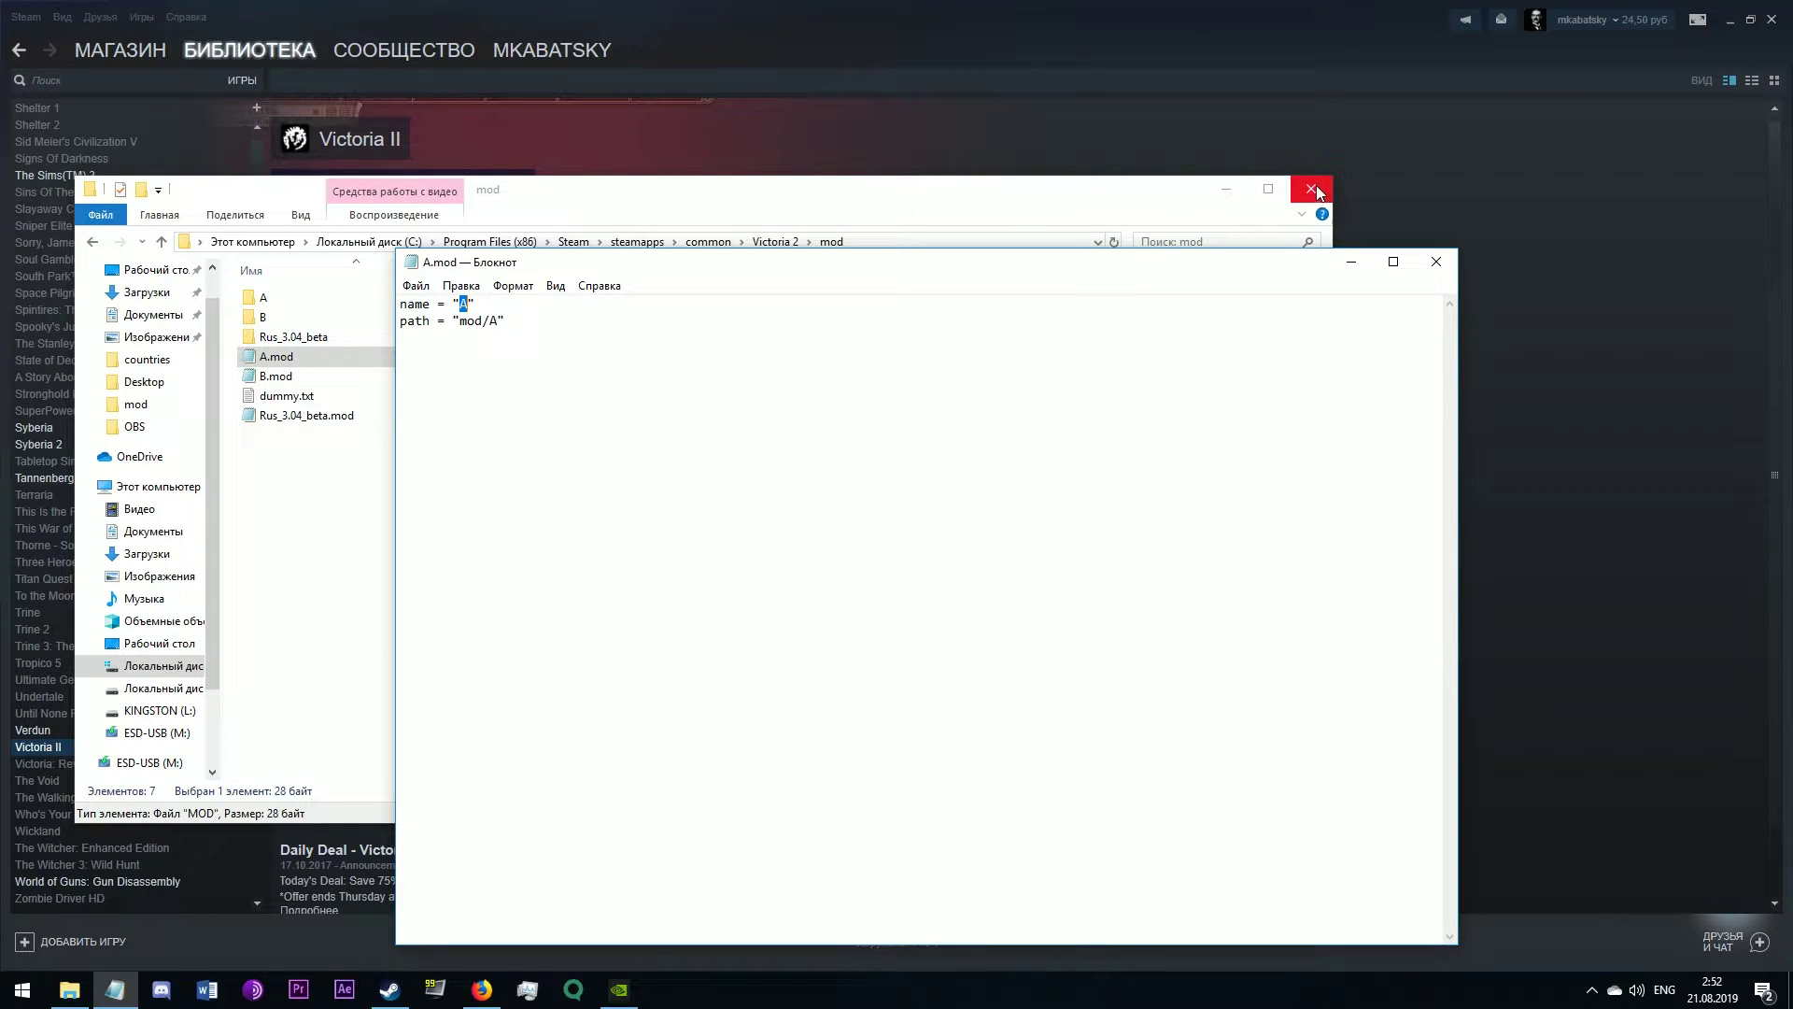
Step: Switch to Steam and launch Victoria II to bring up its launcher
left_click(303, 80)
left_click(336, 189)
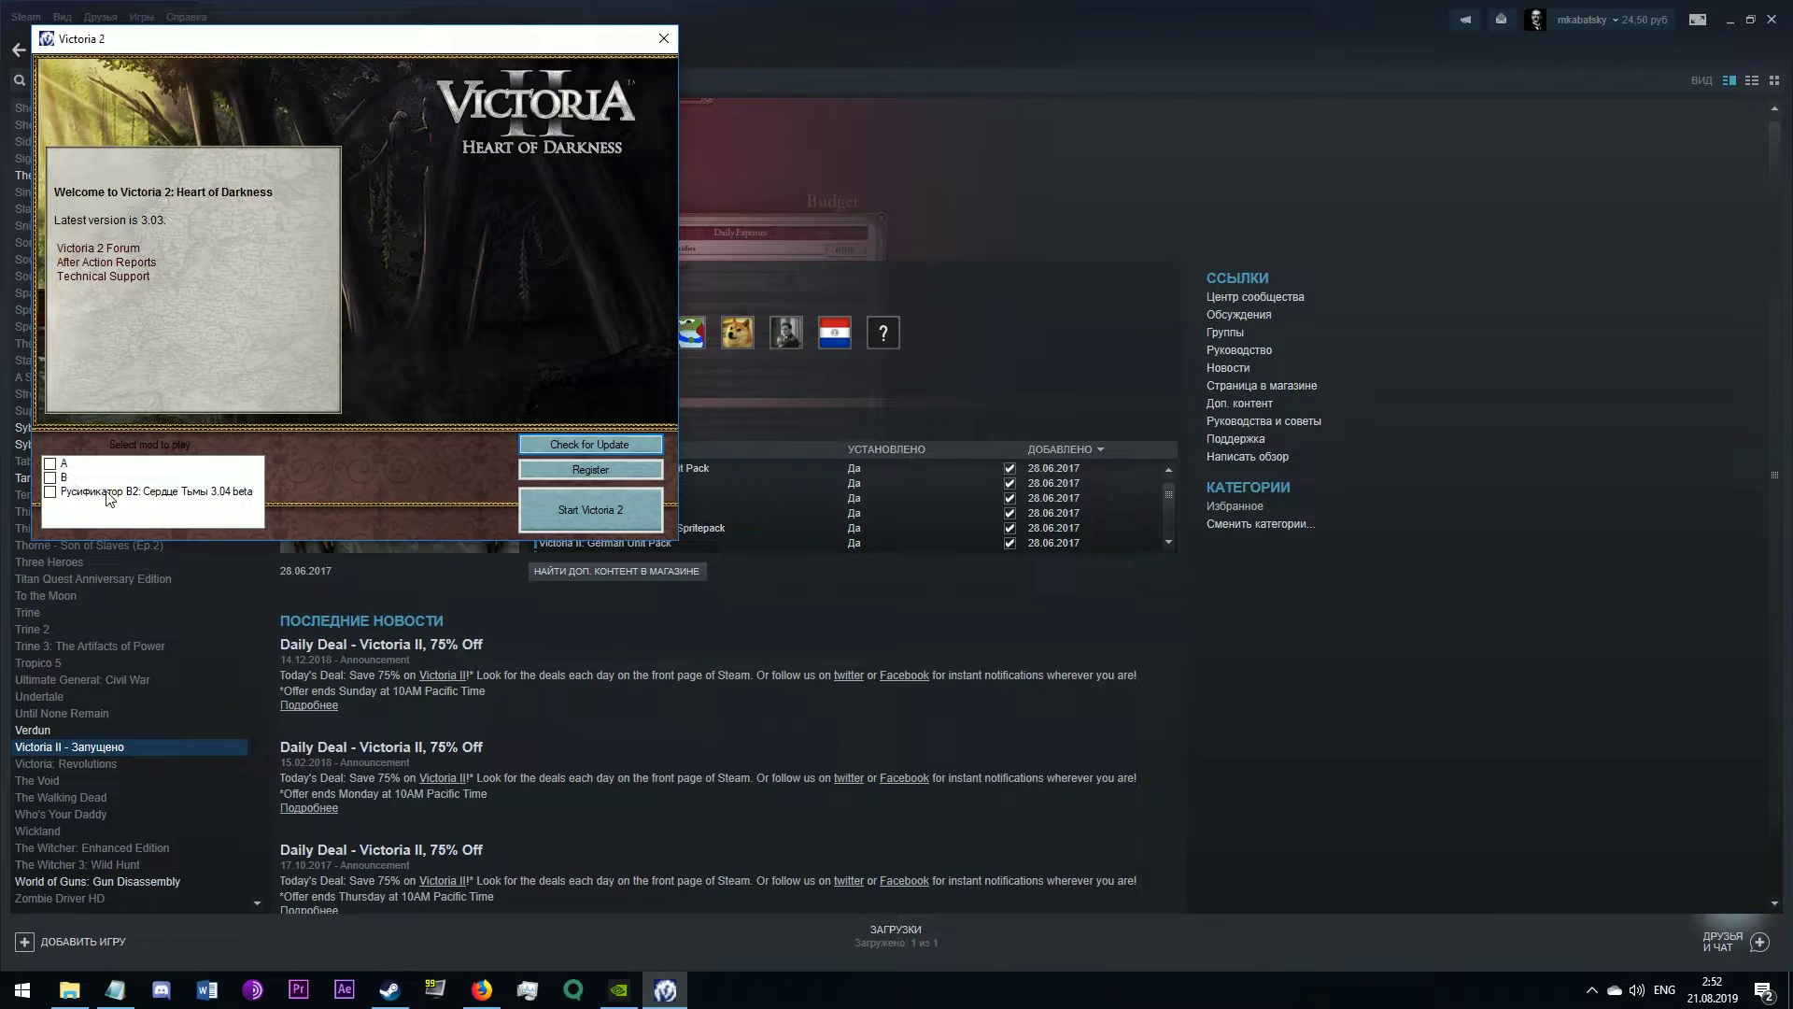
Step: Open A.mod from the mod folder in Notepad and change its name value to "123"
left_click(60, 997)
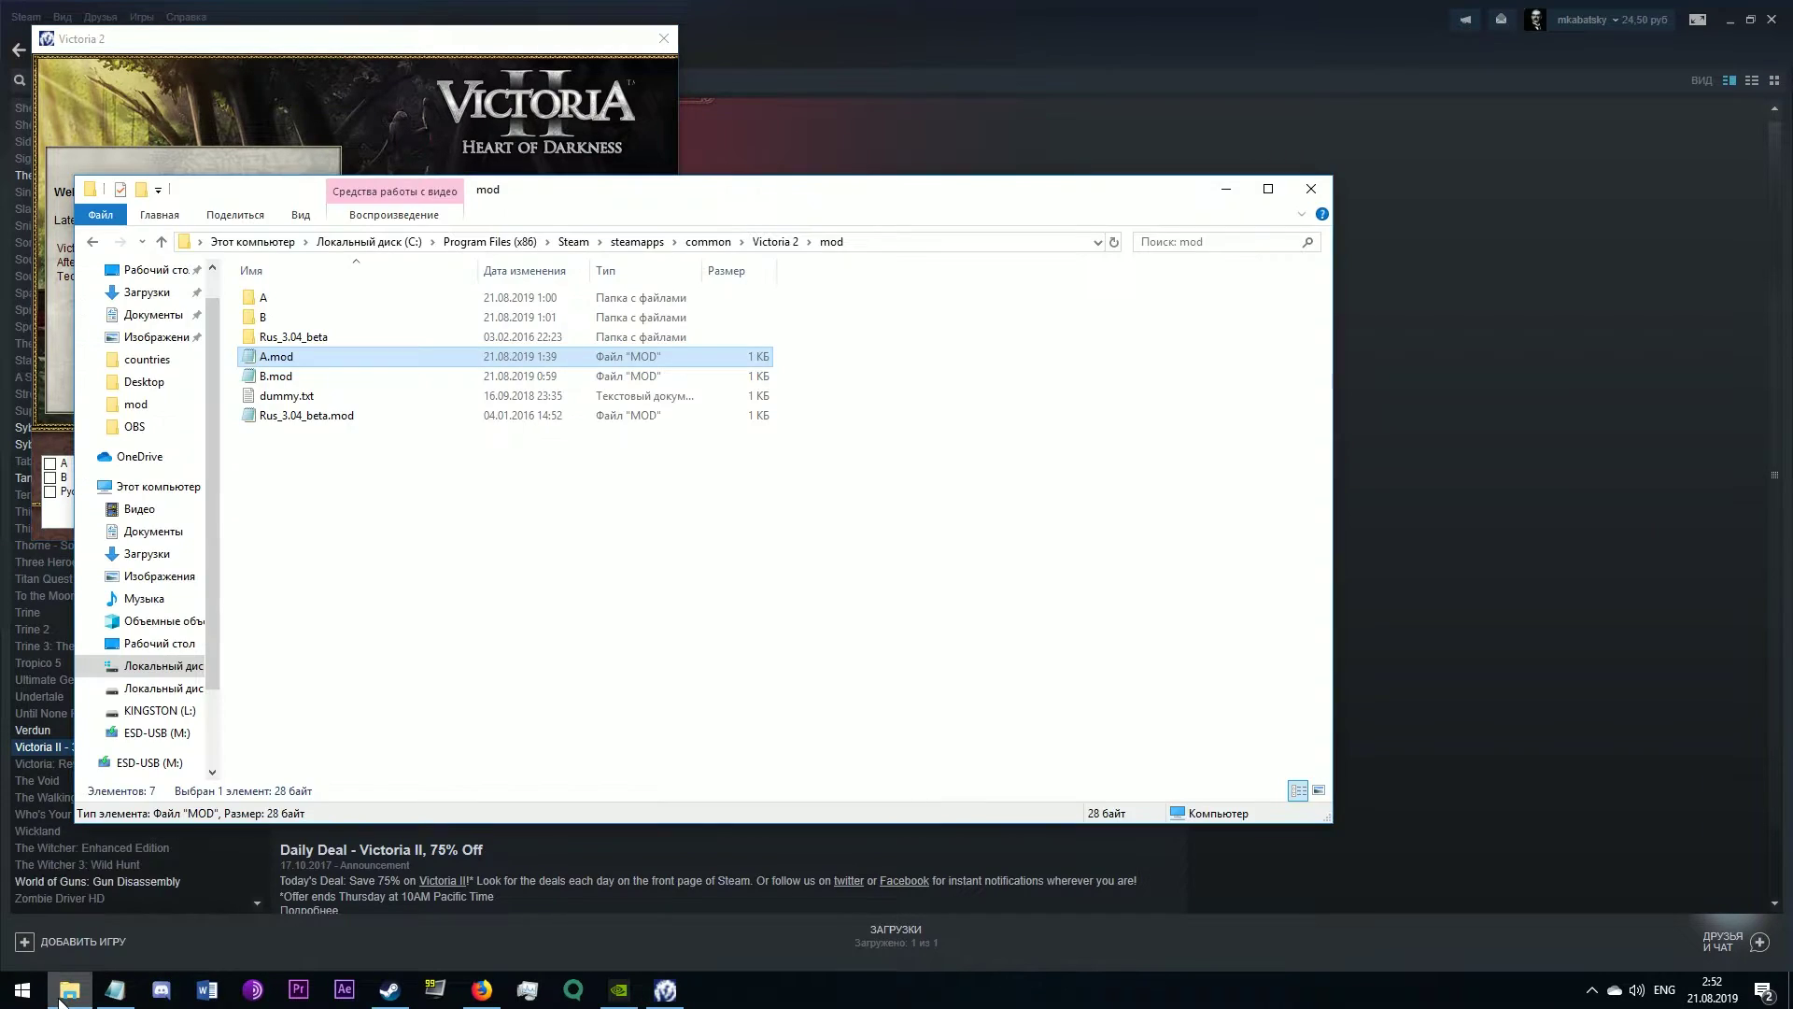
left_click_drag(523, 189, 952, 265)
double_click(705, 433)
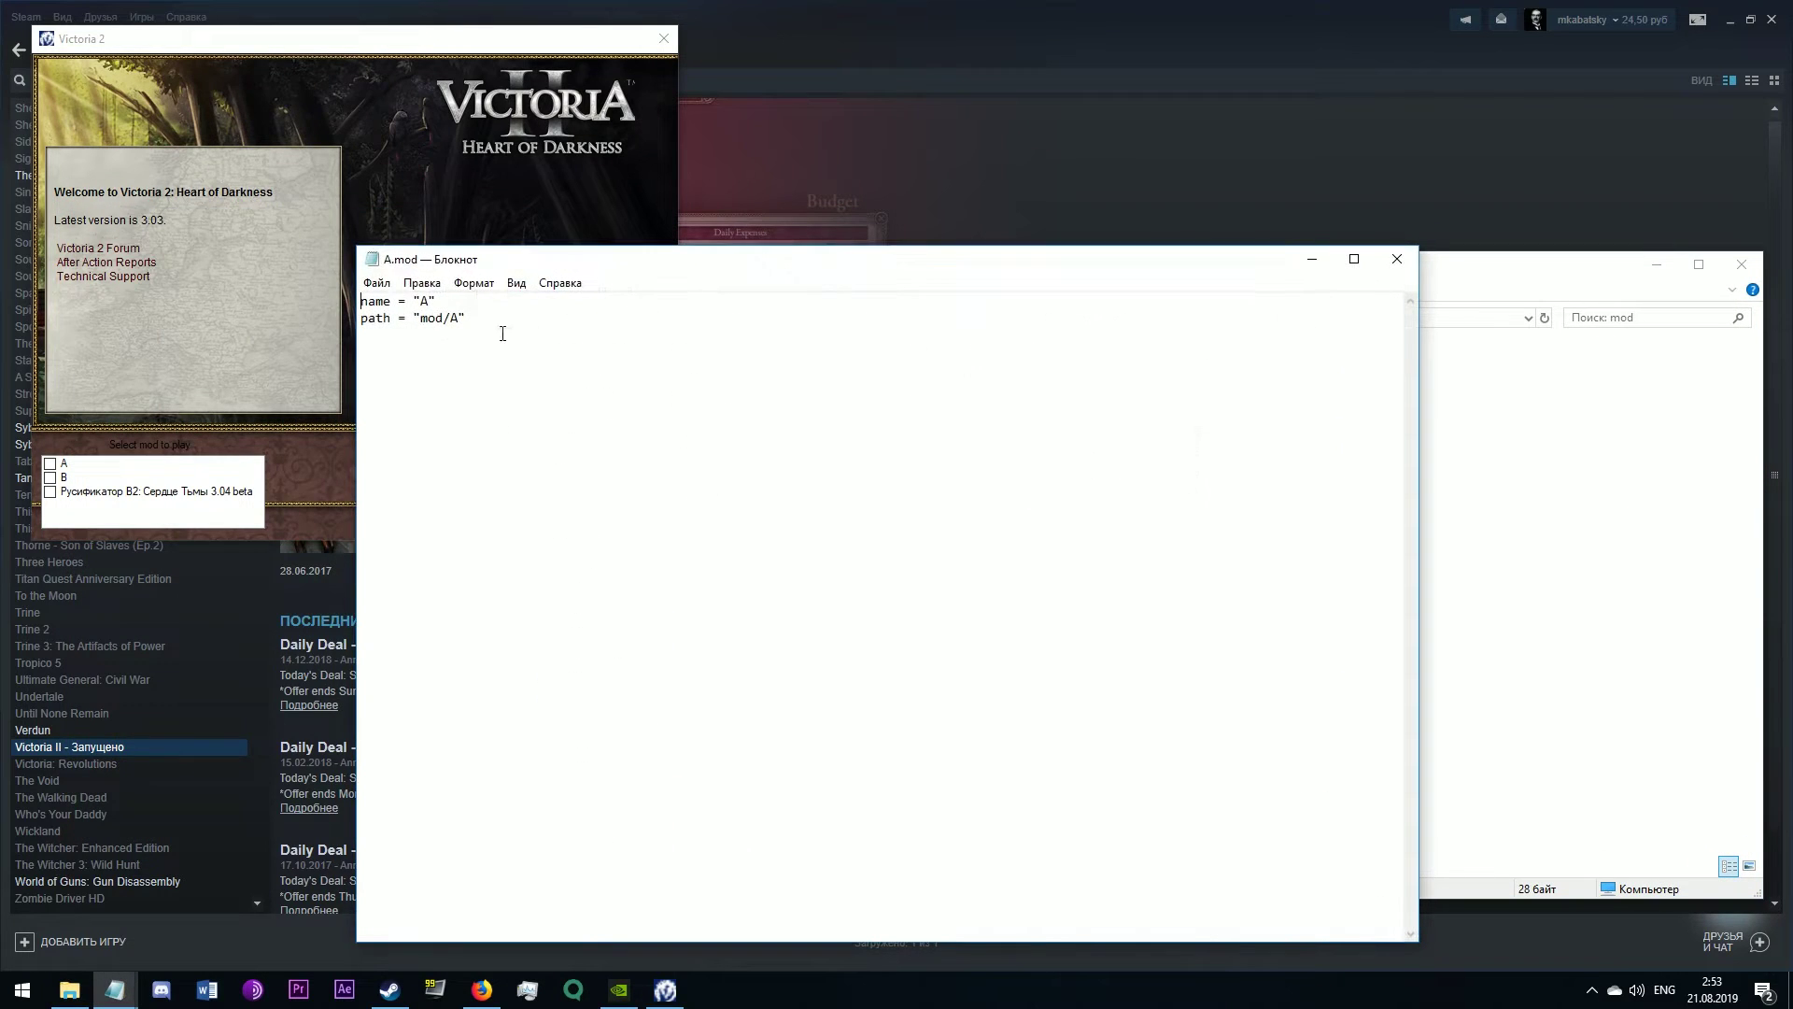
double_click(379, 301)
left_click_drag(430, 301, 421, 301)
type("123")
key("shift+Left")
key("shift+Left")
key("shift+Left")
Step: Look inside mod A's history and countries folders and return to the mod folder
left_click(1500, 505)
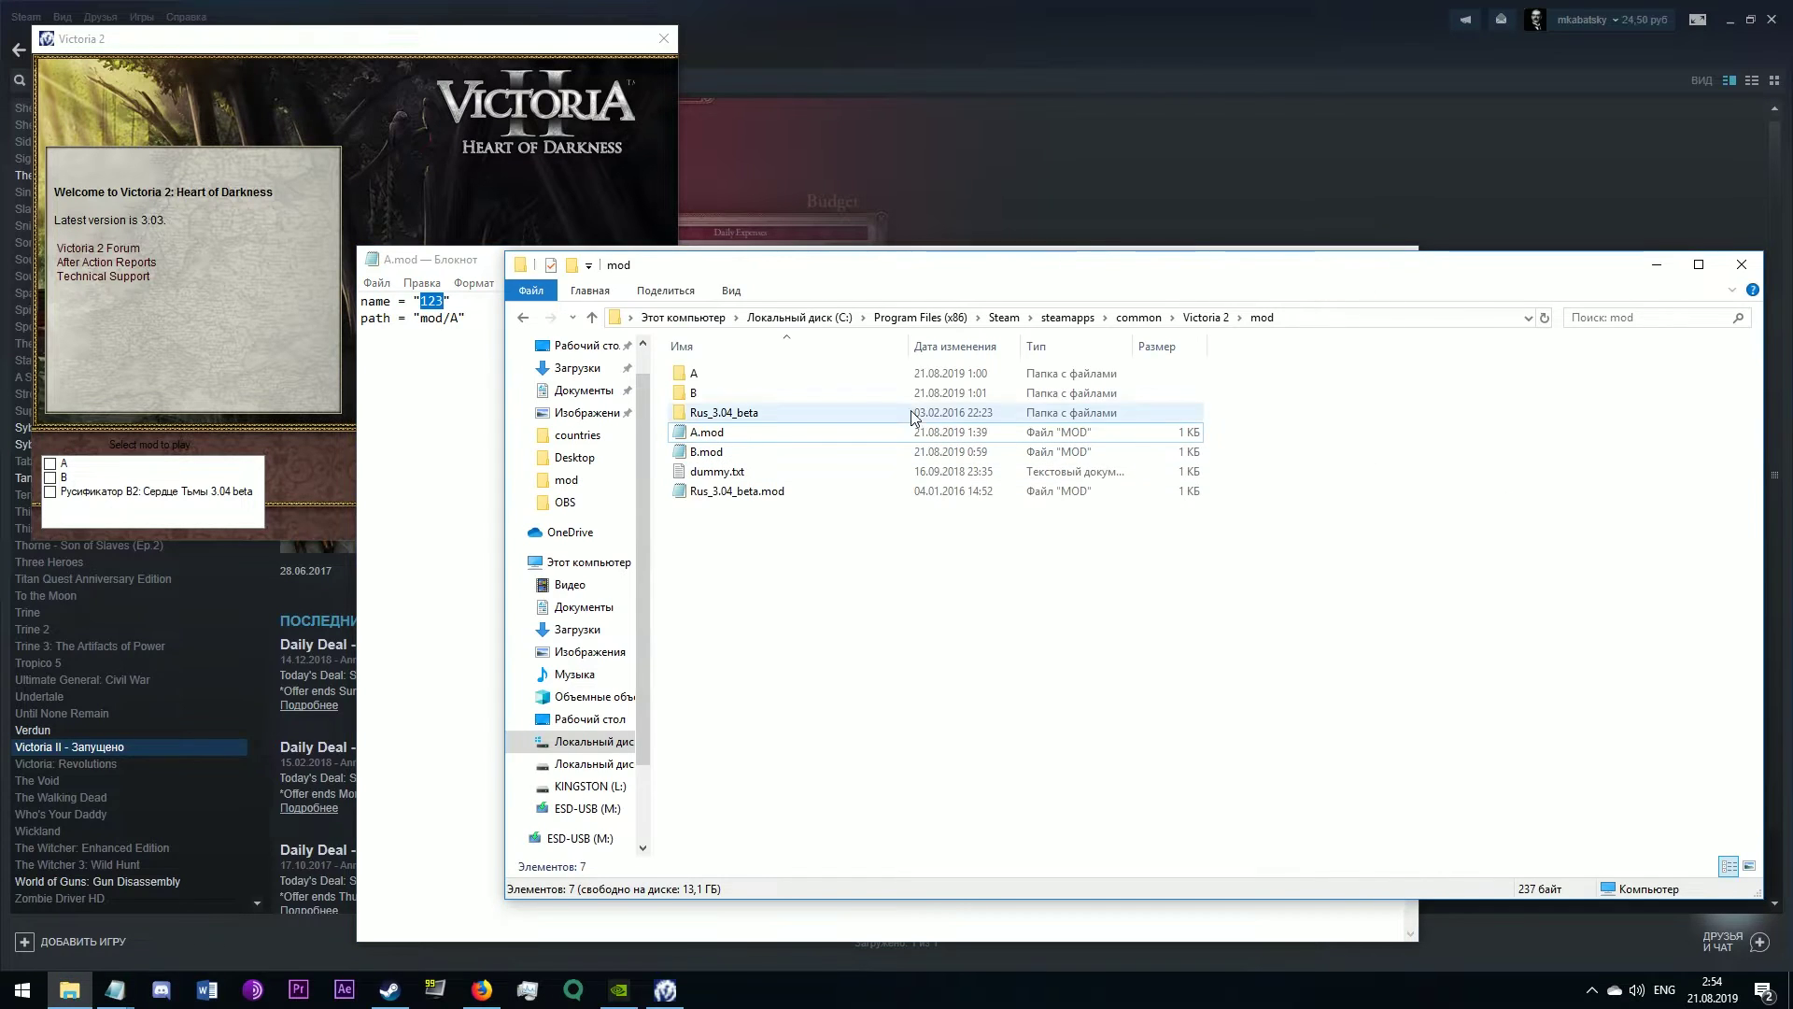
double_click(820, 381)
double_click(819, 380)
double_click(771, 378)
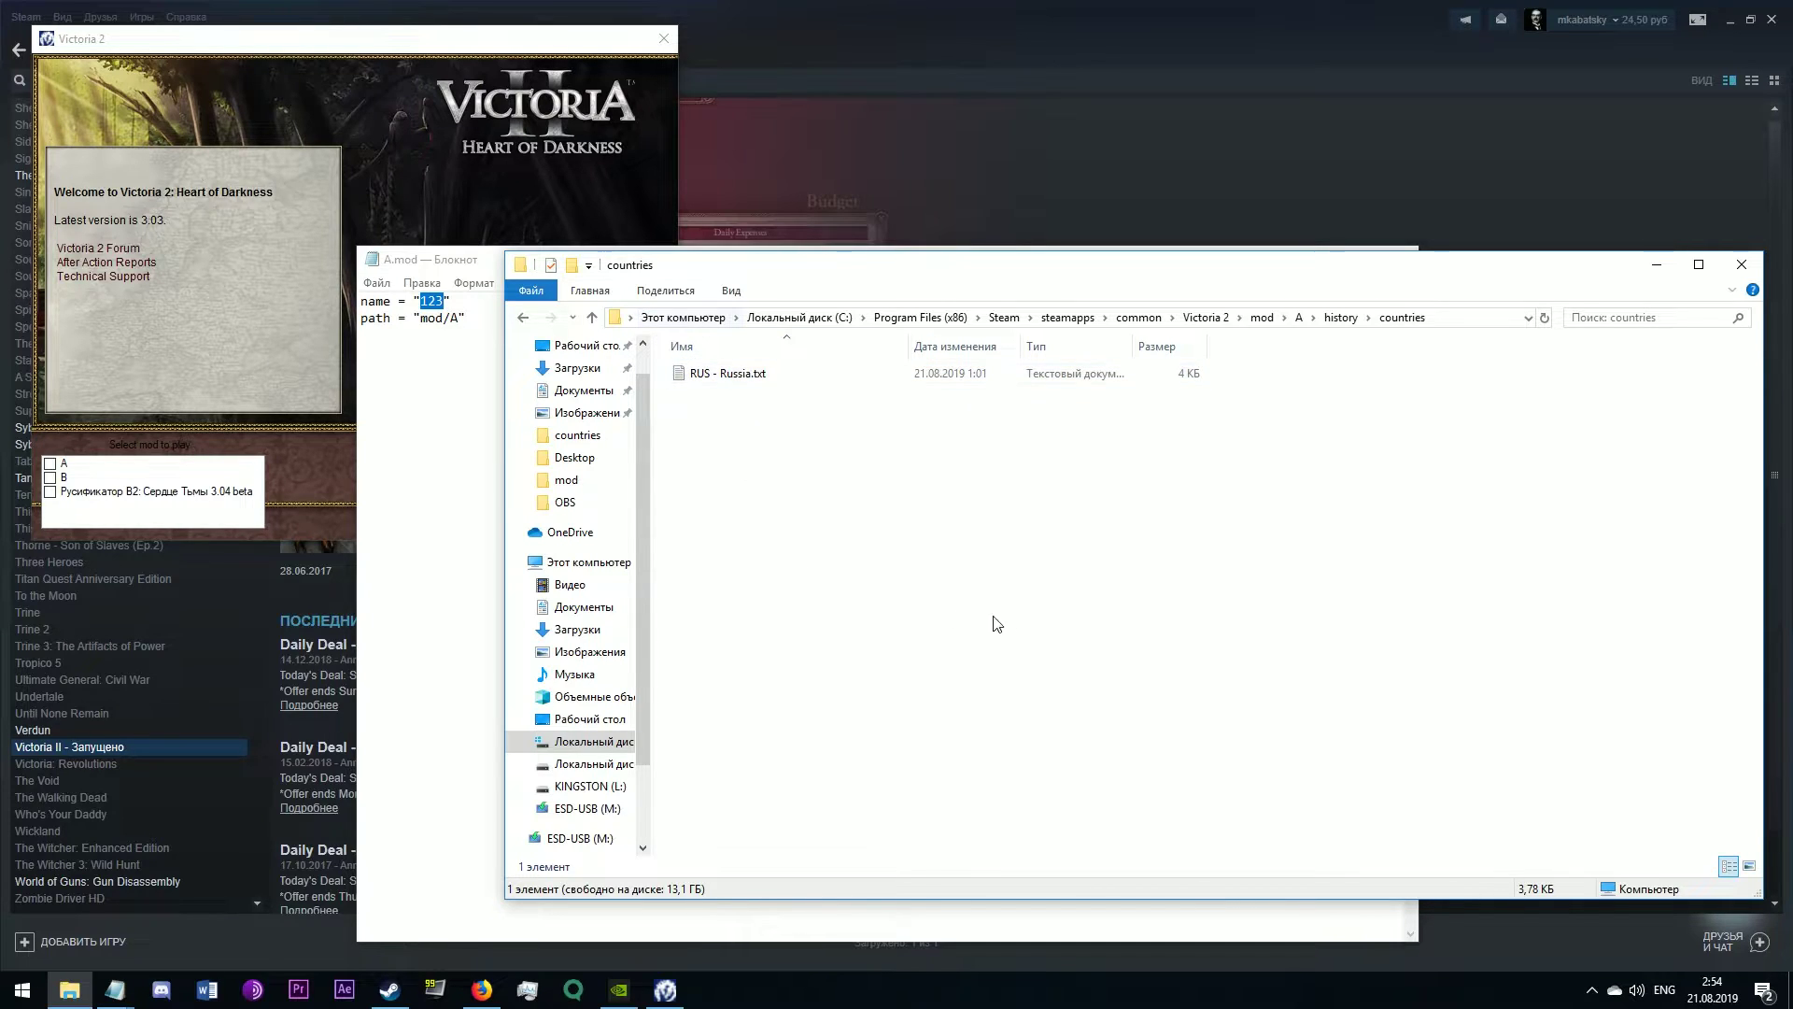
key("BackSpace")
key("BackSpace")
key("BackSpace")
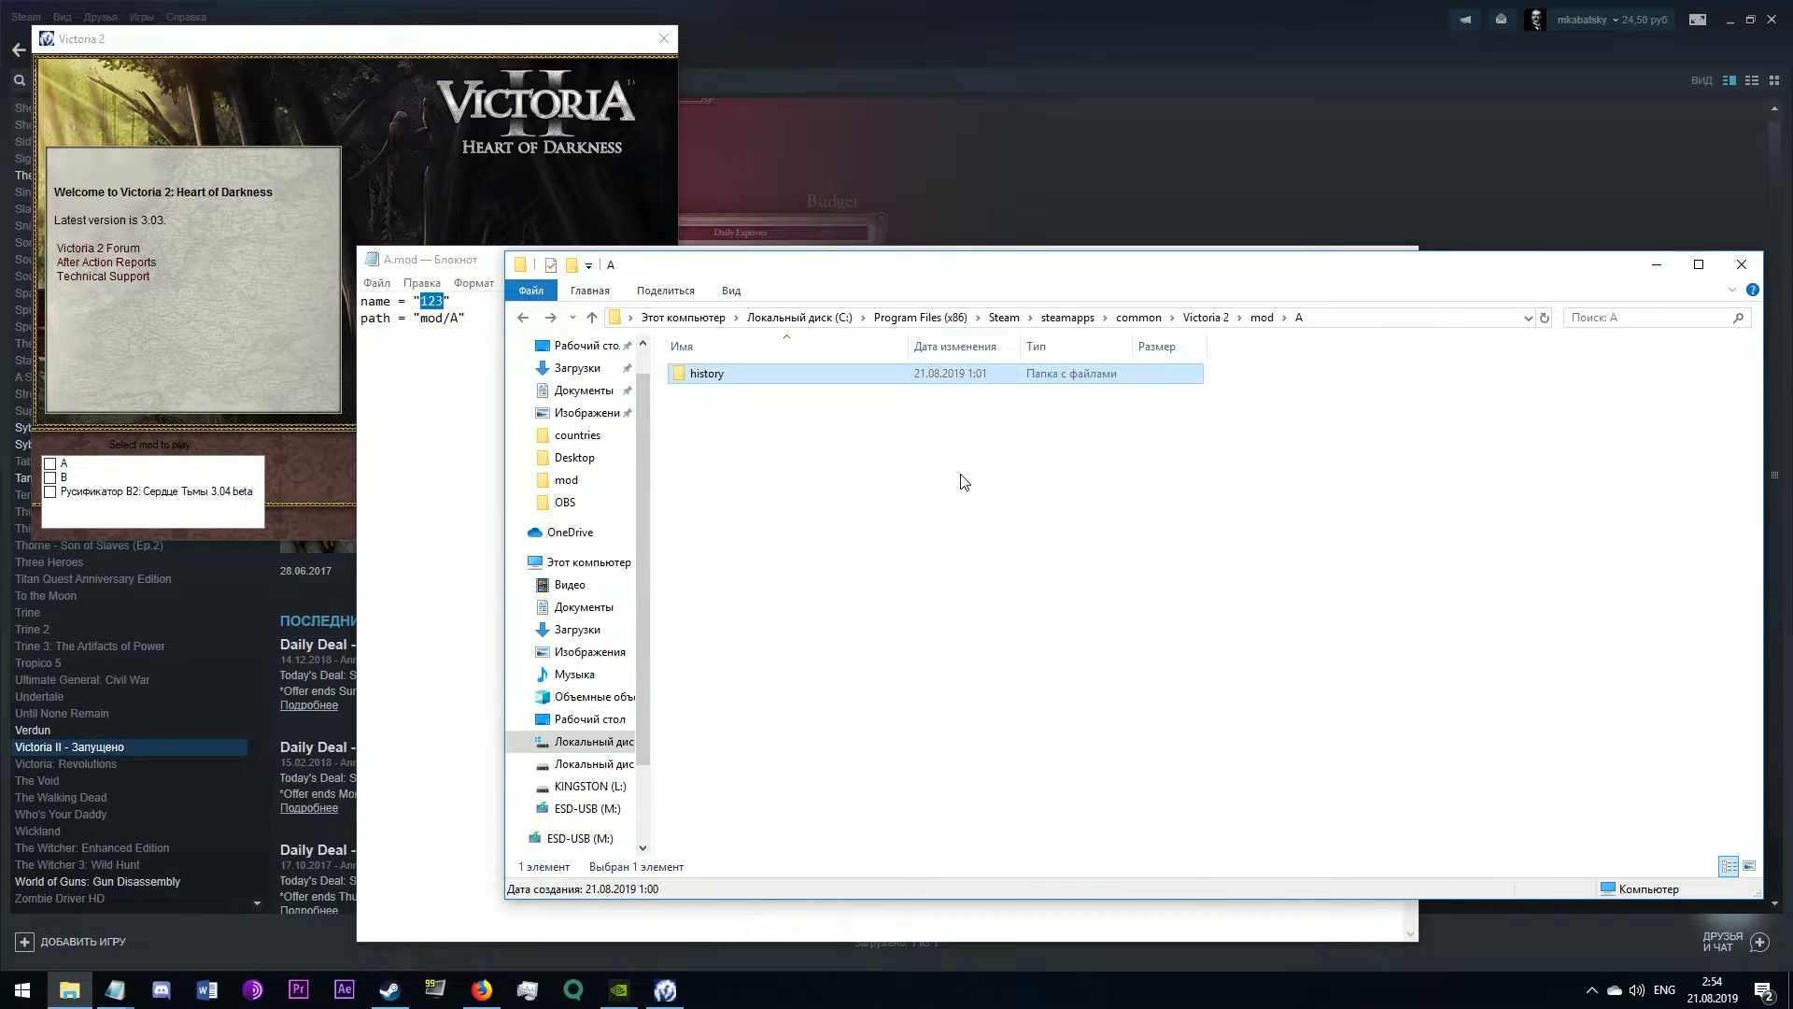
Step: Inspect mod B's history and countries folders for comparison and go back to the mod folder
key("Down")
key("Return")
key("Down")
key("Return")
key("Down")
key("Return")
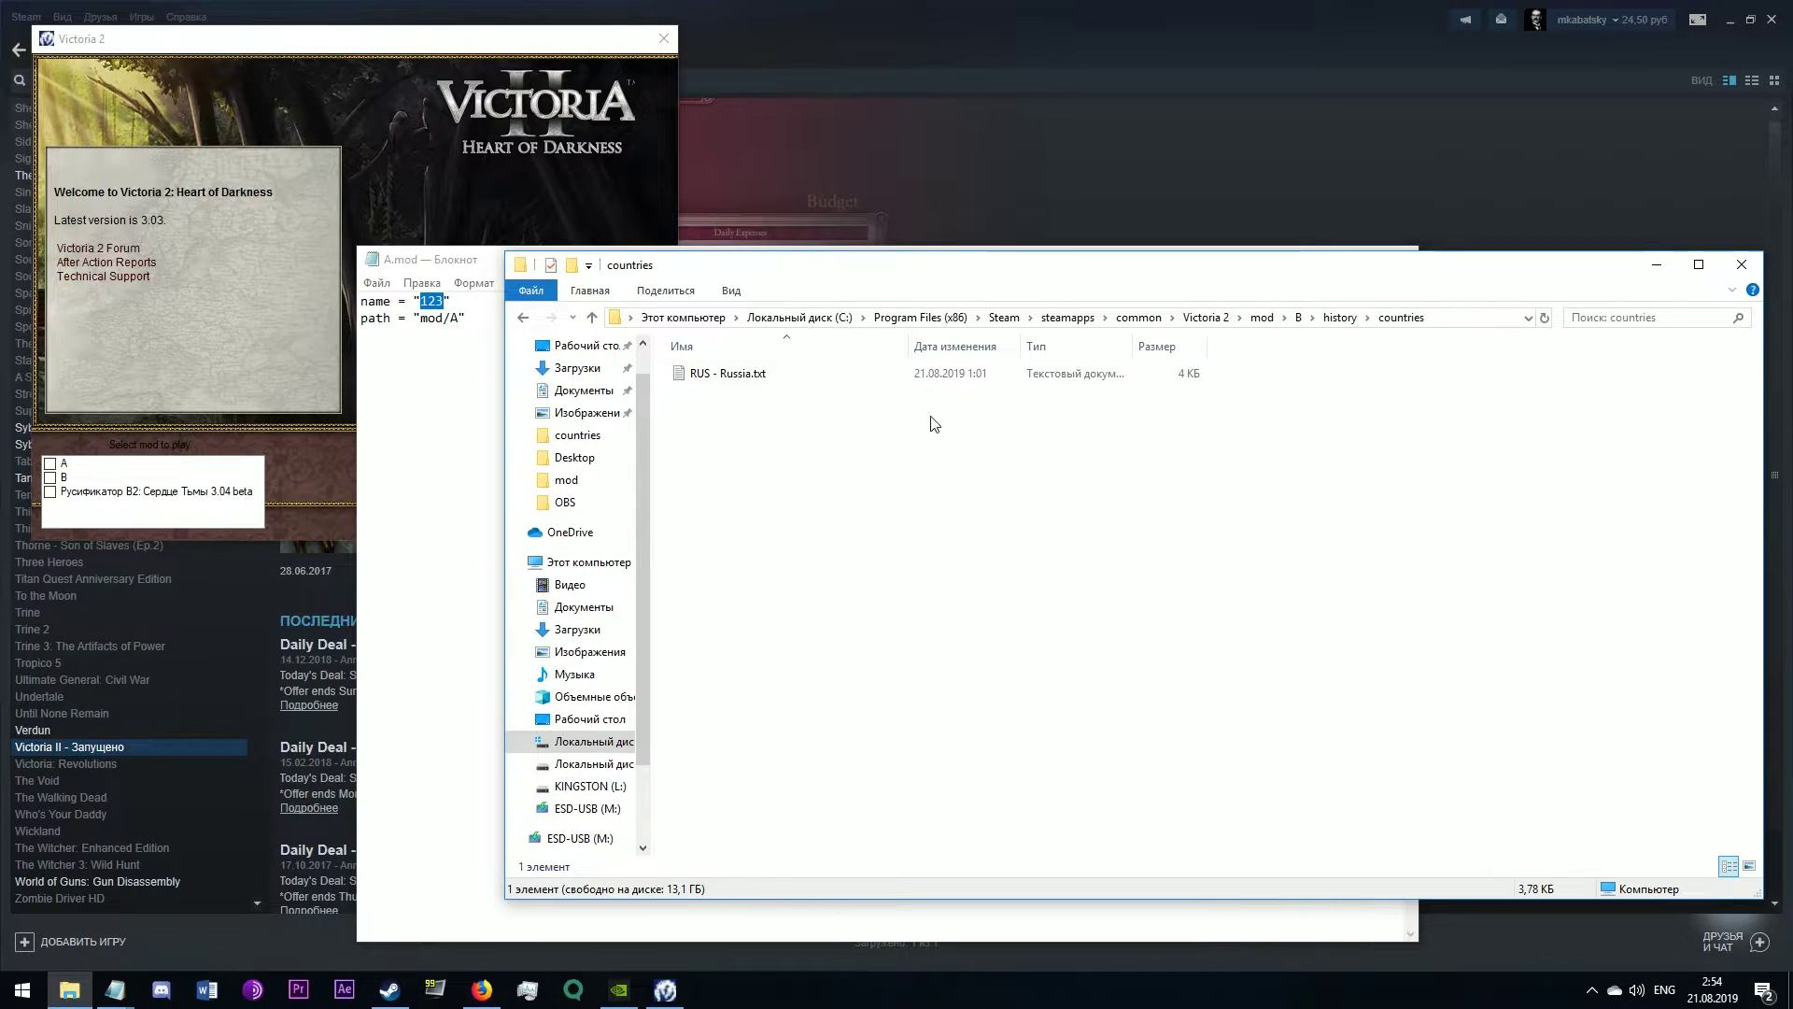
left_click(1298, 317)
left_click(1262, 317)
Step: Examine the name value and the path line in A.mod alongside the files in the mod folder
left_click(465, 303)
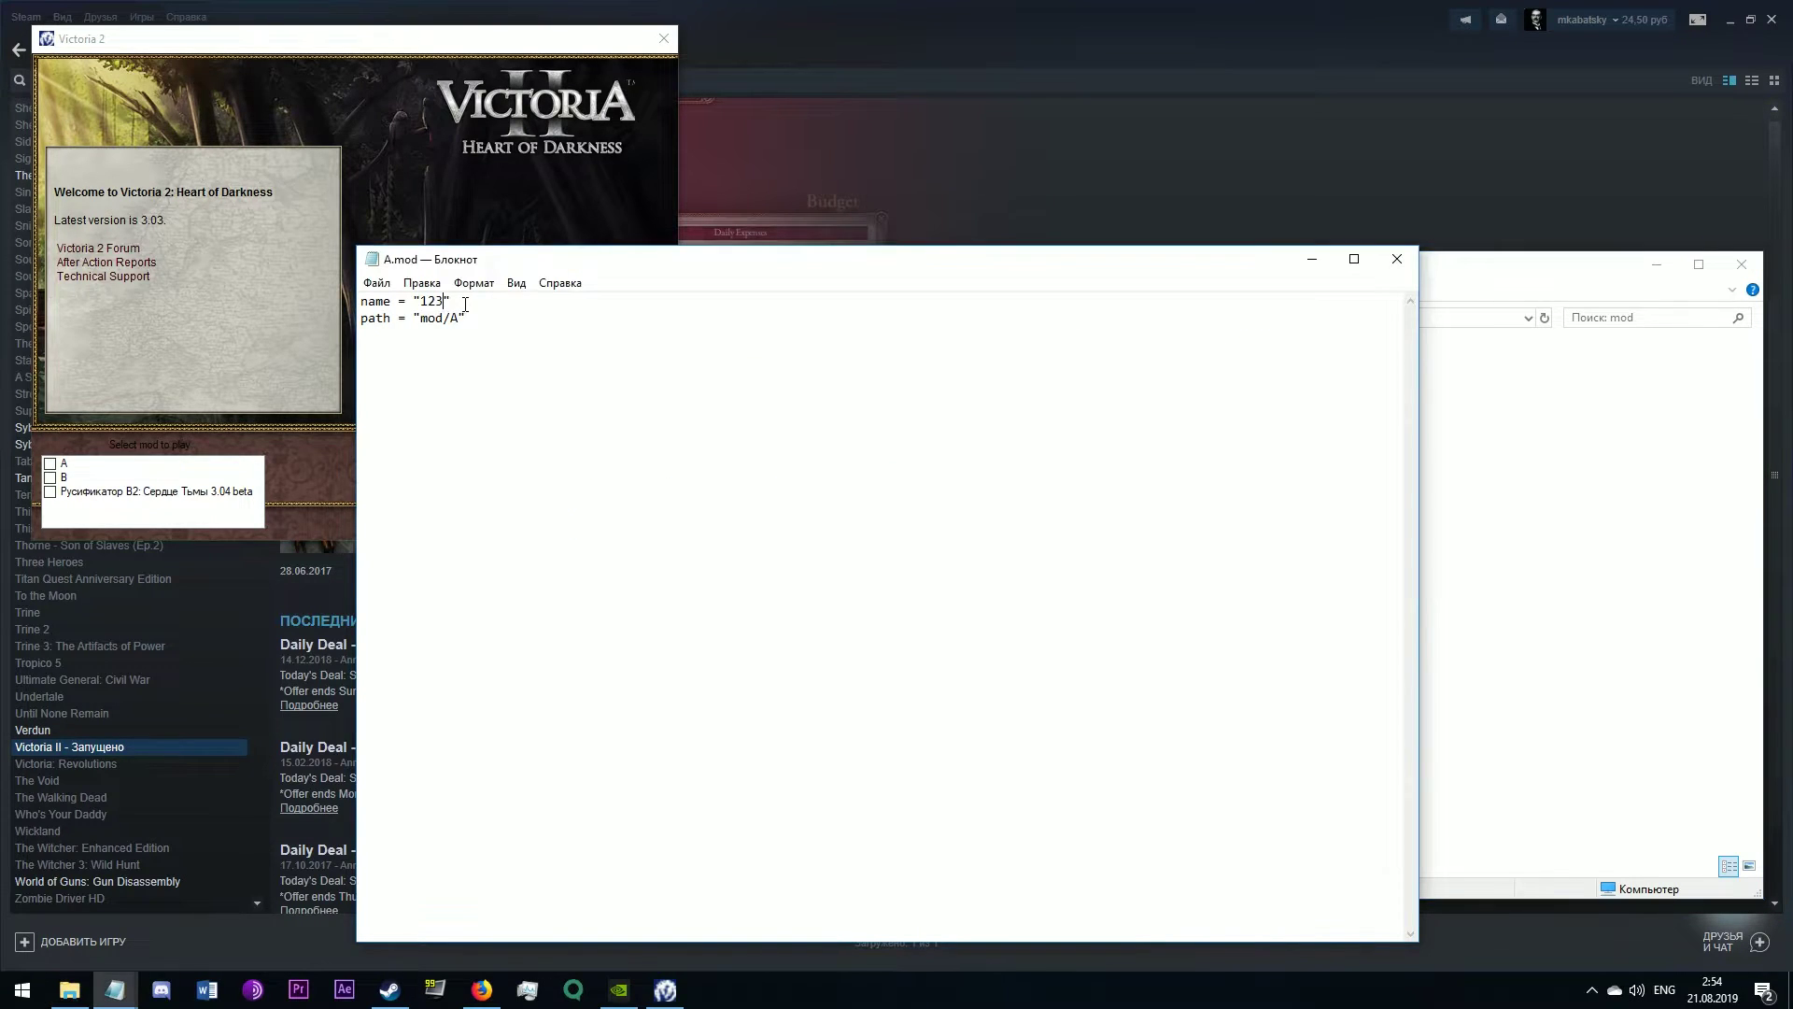
key("shift+Right")
key("shift+Right")
left_click(1516, 473)
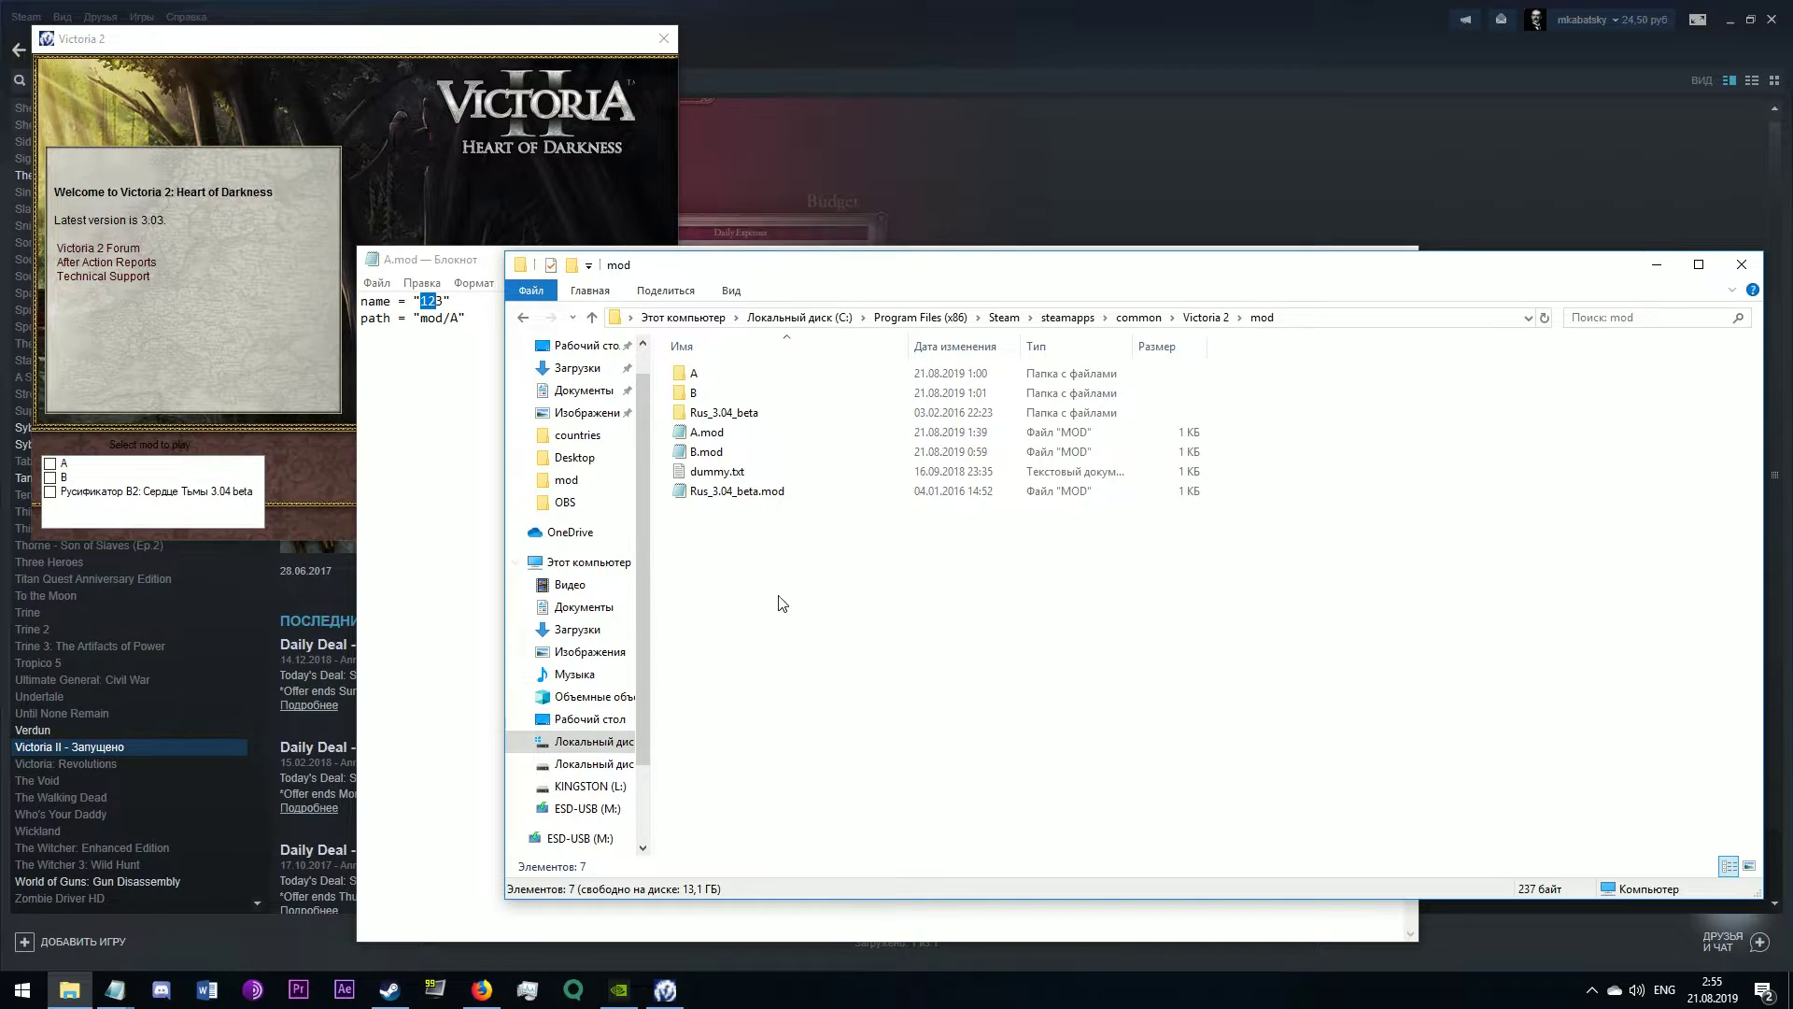
left_click(425, 299)
left_click_drag(420, 301, 446, 300)
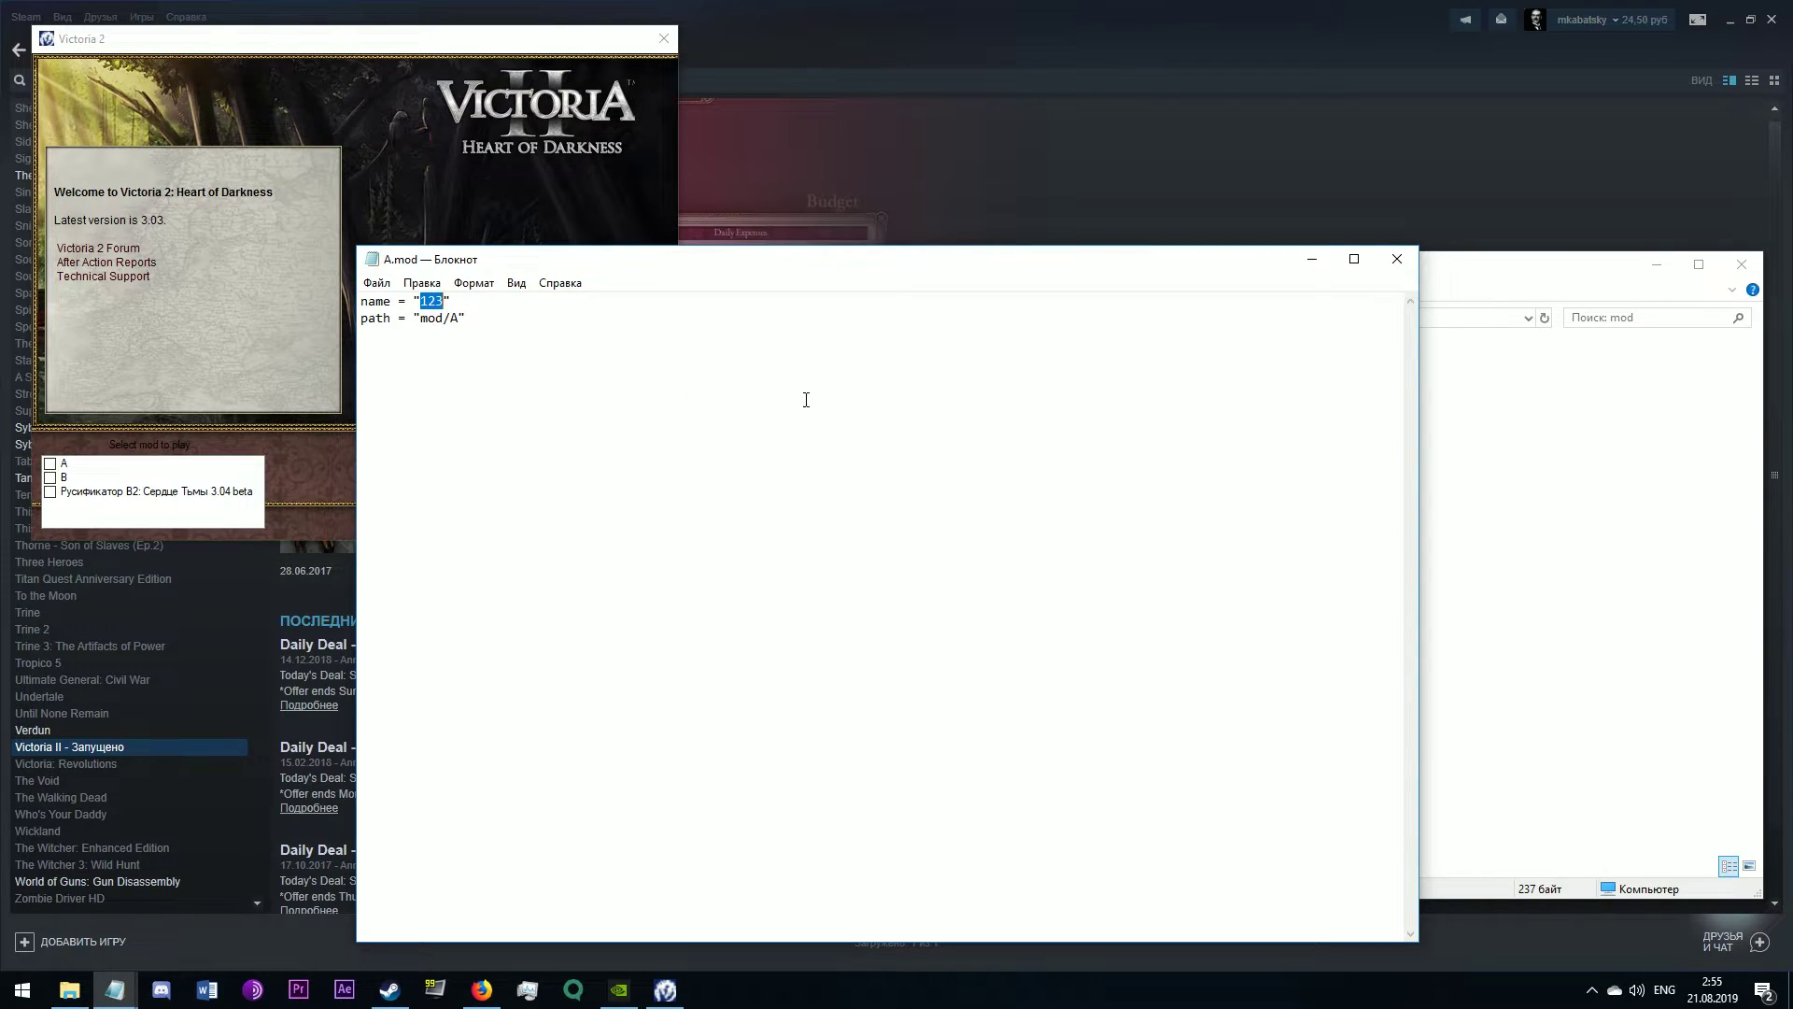
left_click(1705, 510)
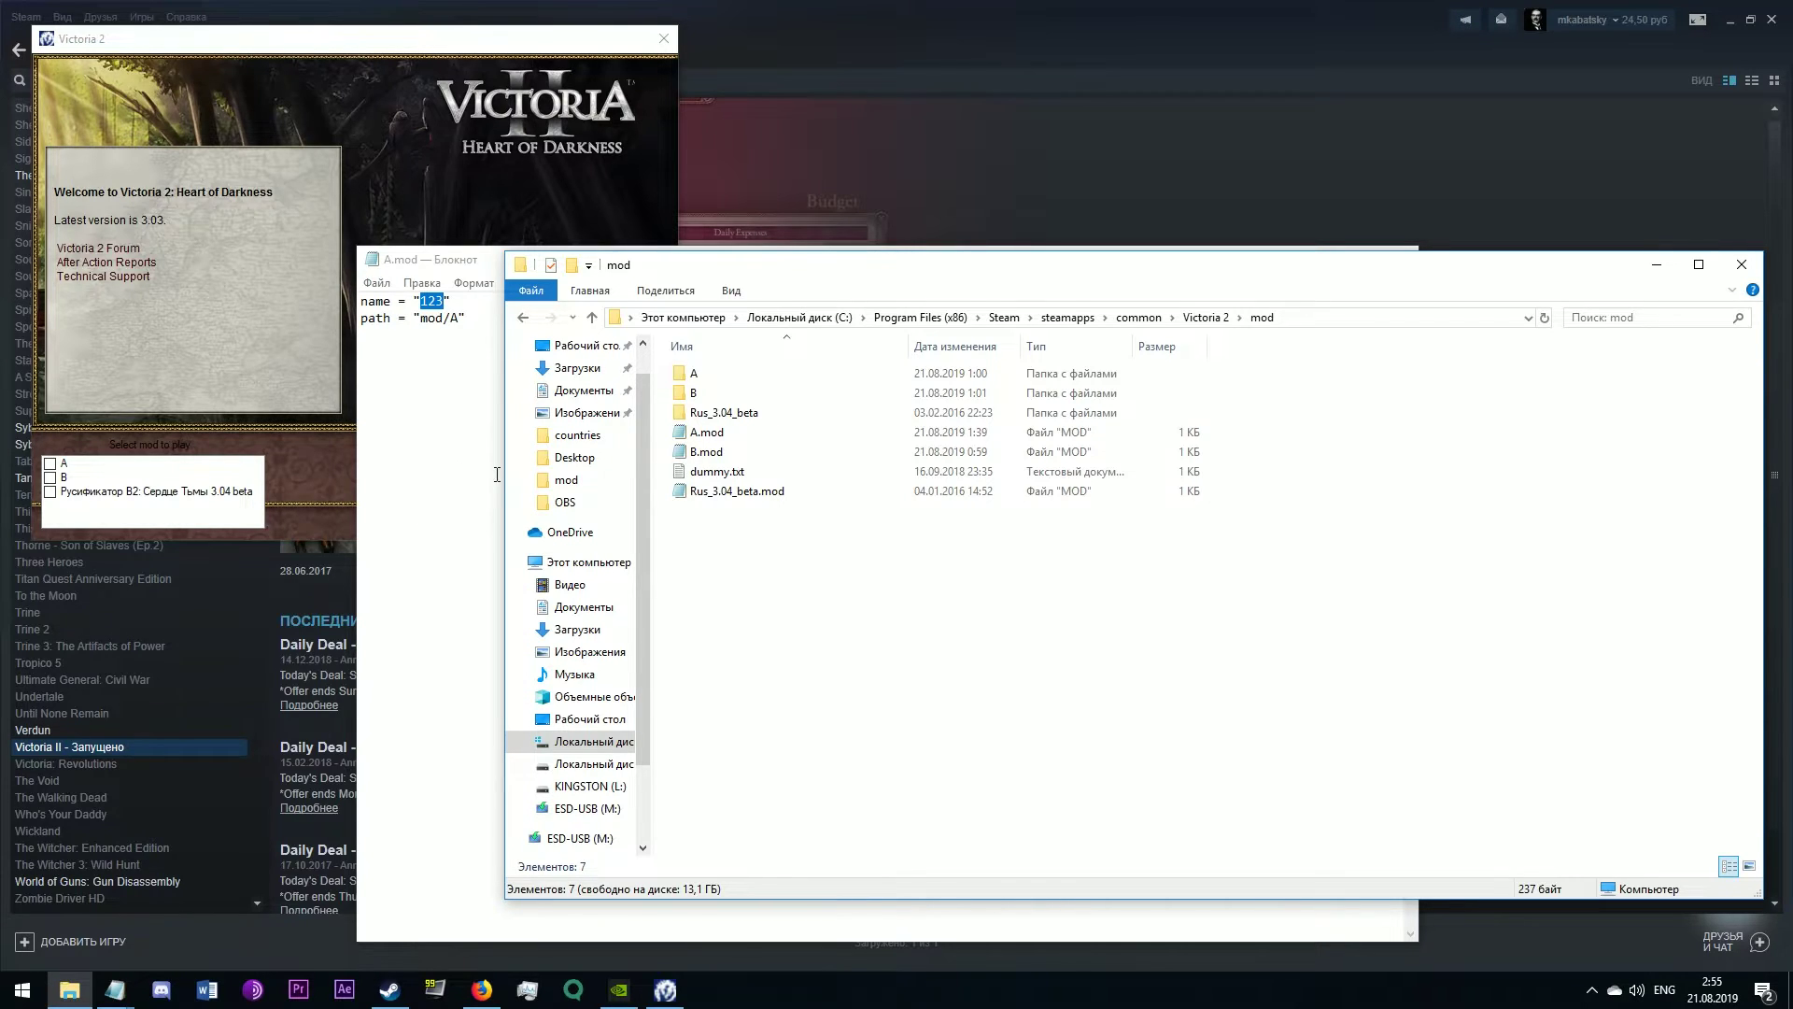
left_click(441, 431)
double_click(373, 318)
left_click(381, 334)
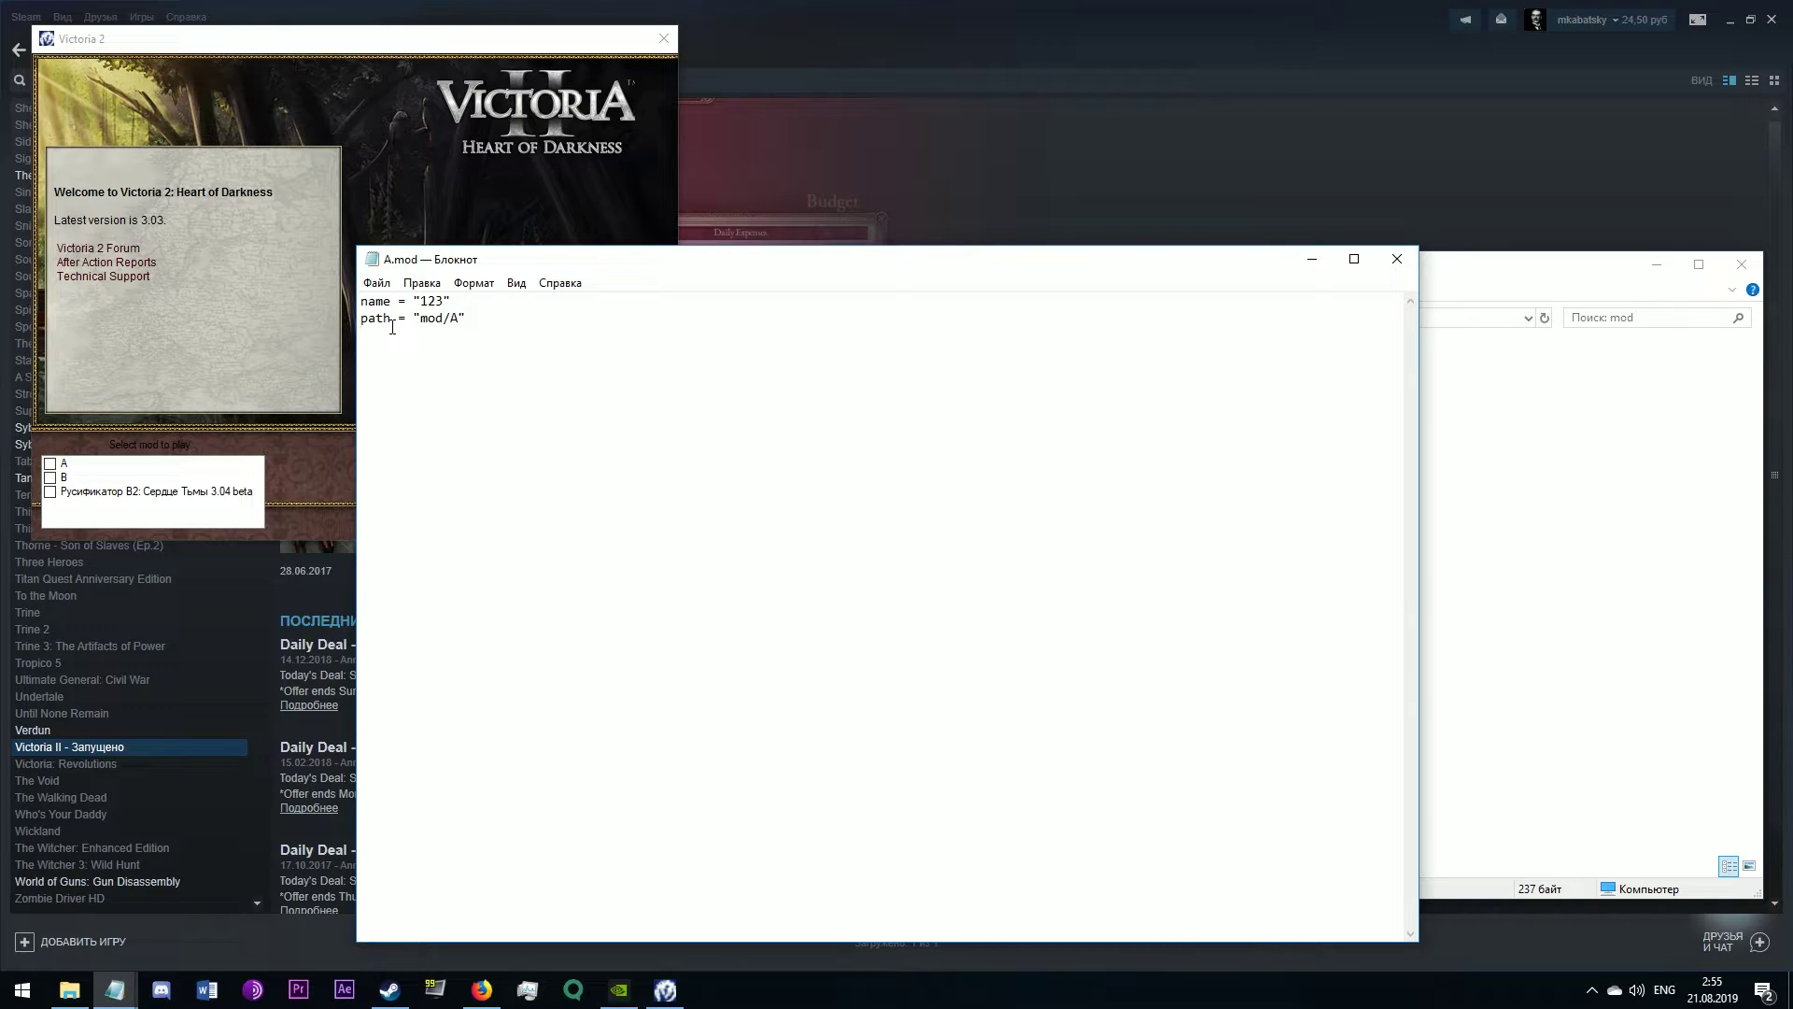
Step: Look through the Victoria 2 game folder that contains mod, and reopen the mod folder
left_click(1684, 564)
left_click(1205, 317)
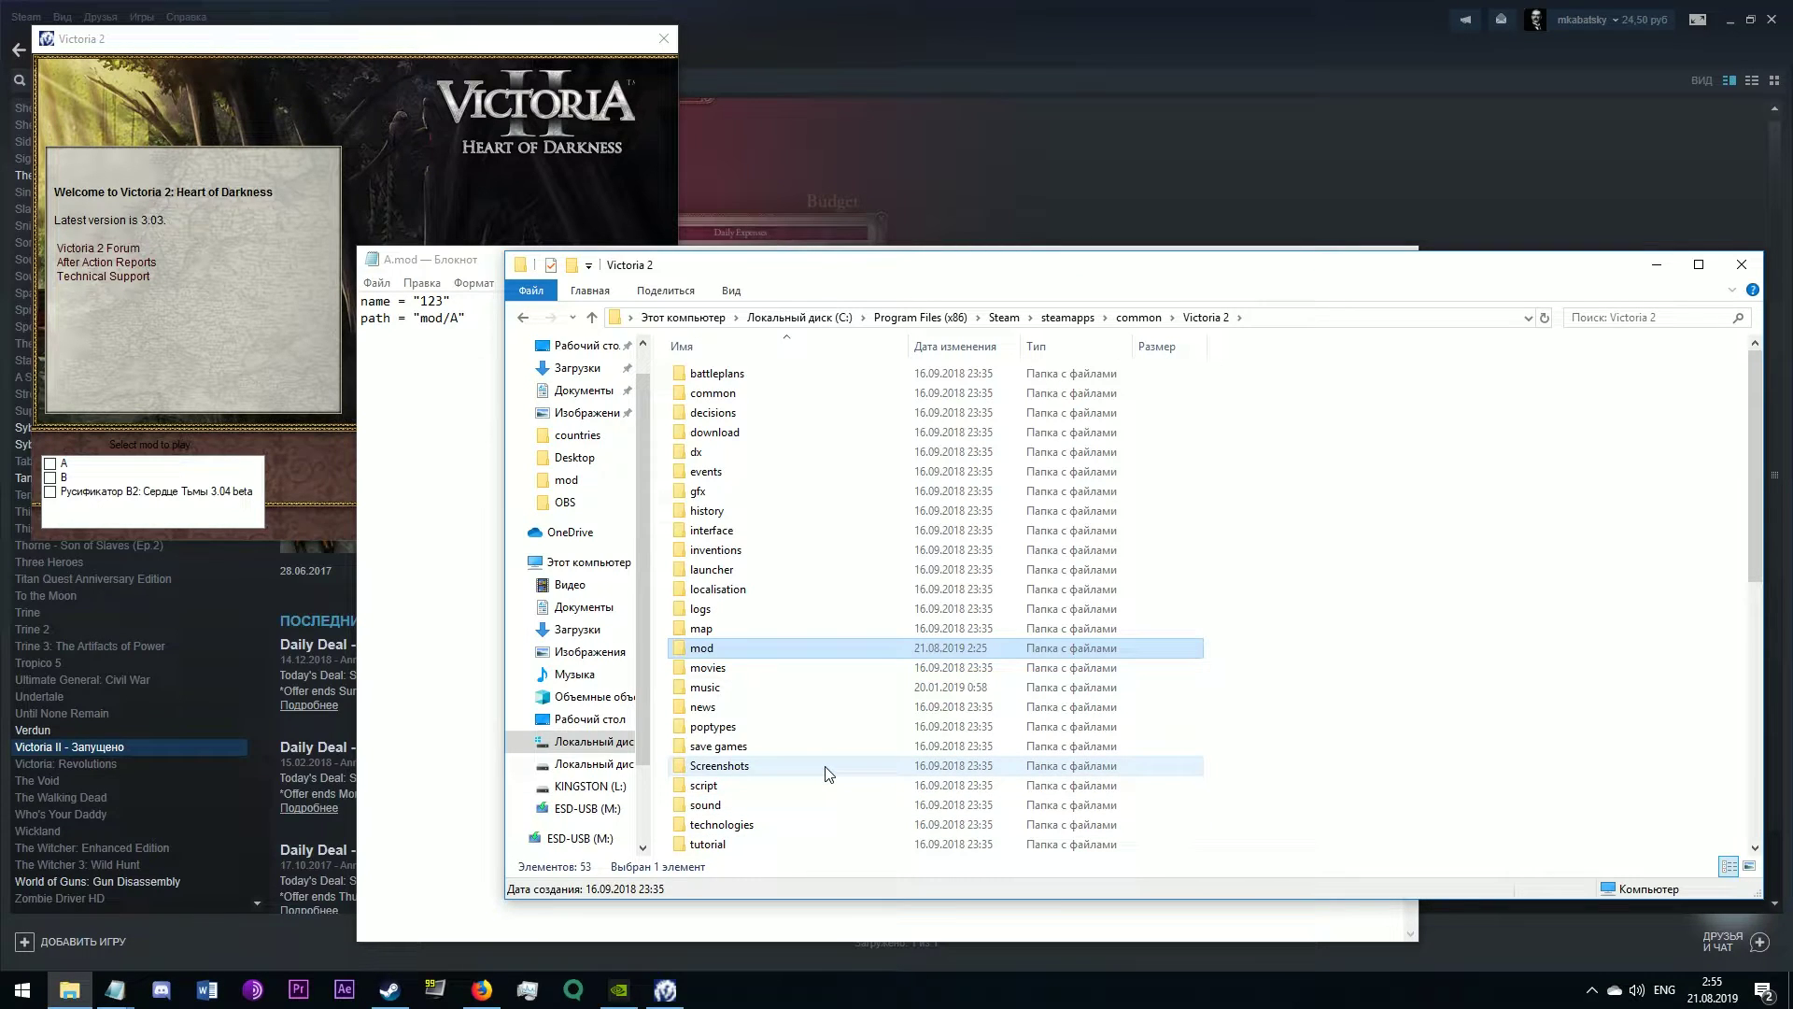
scroll(1214, 625, "down", 6)
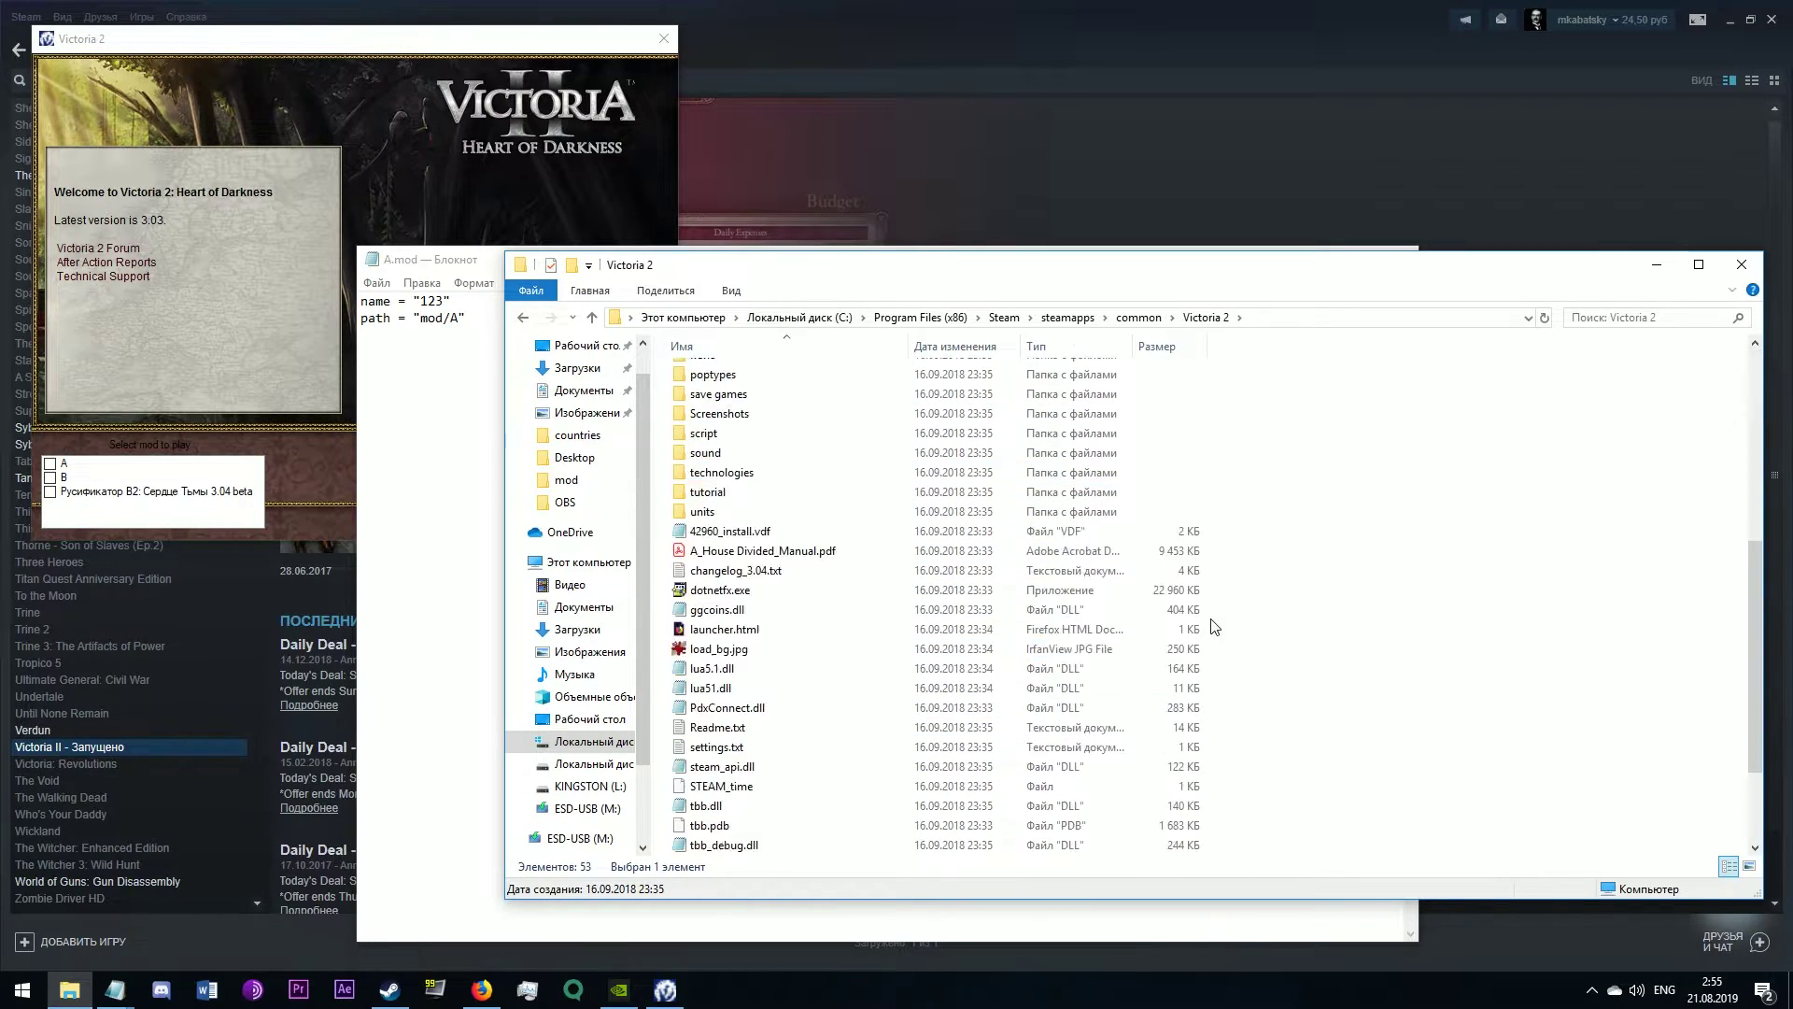
scroll(1214, 621, "up", 4)
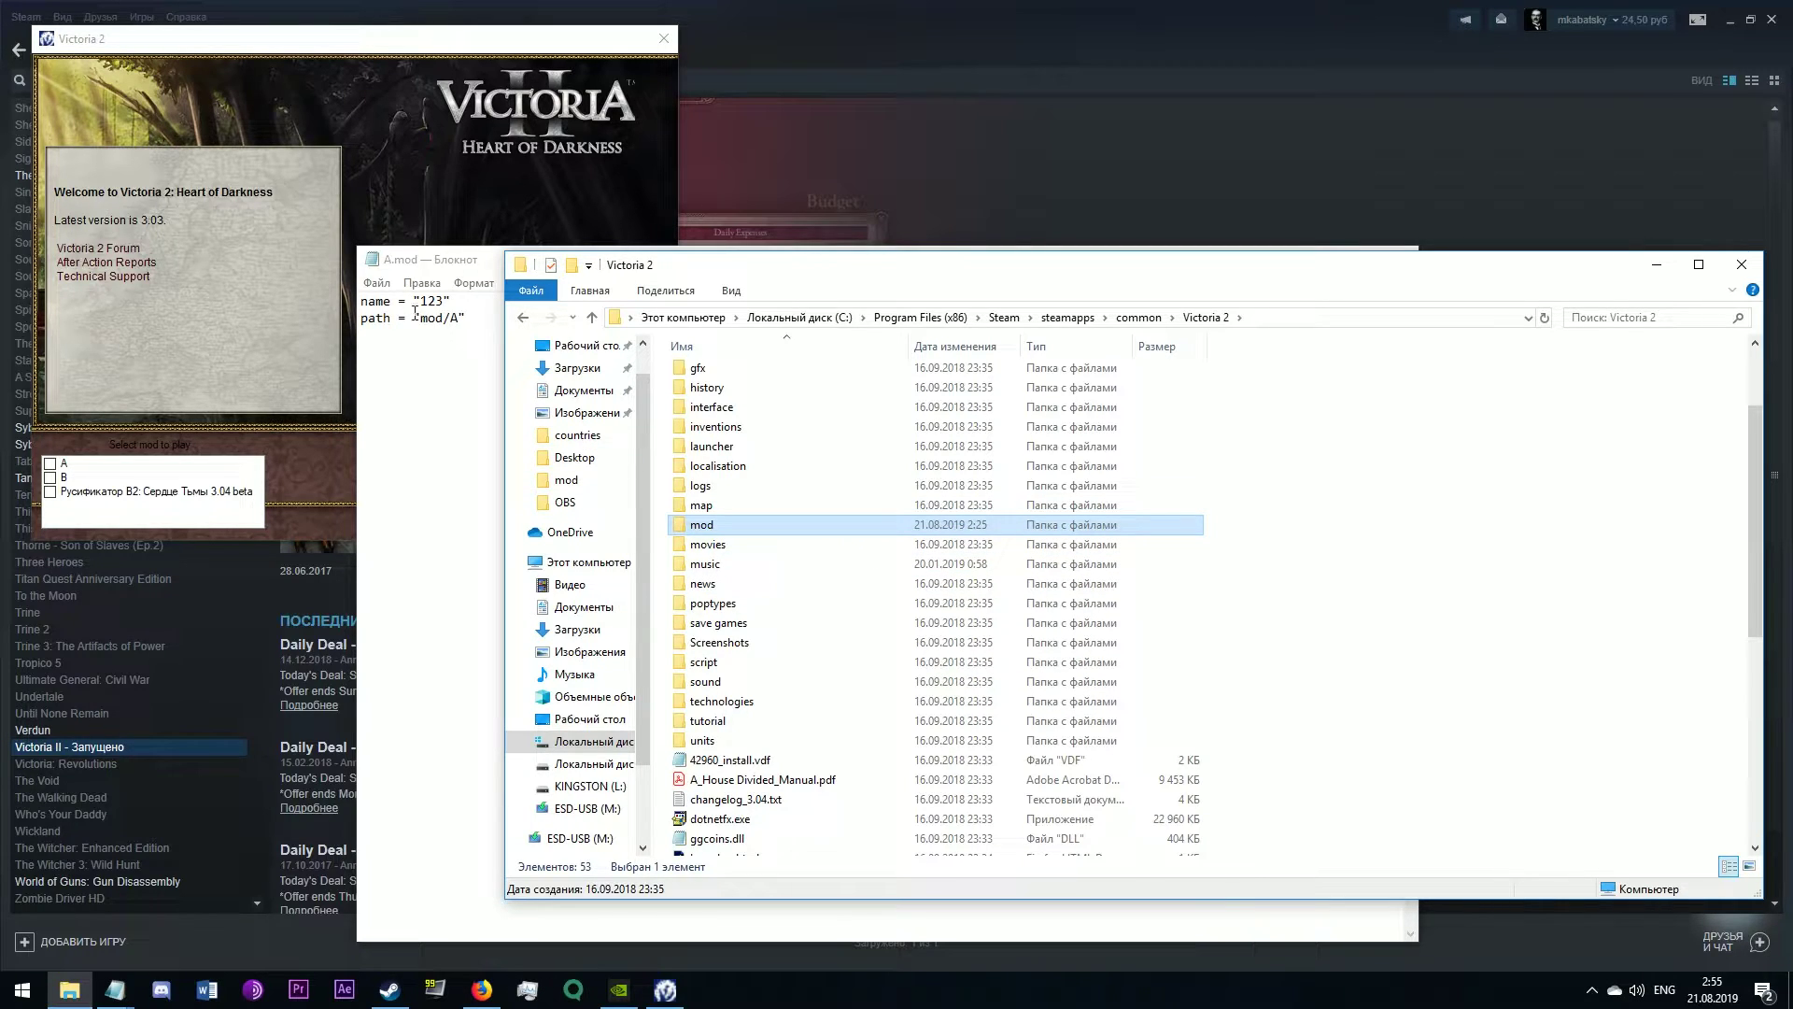
double_click(708, 529)
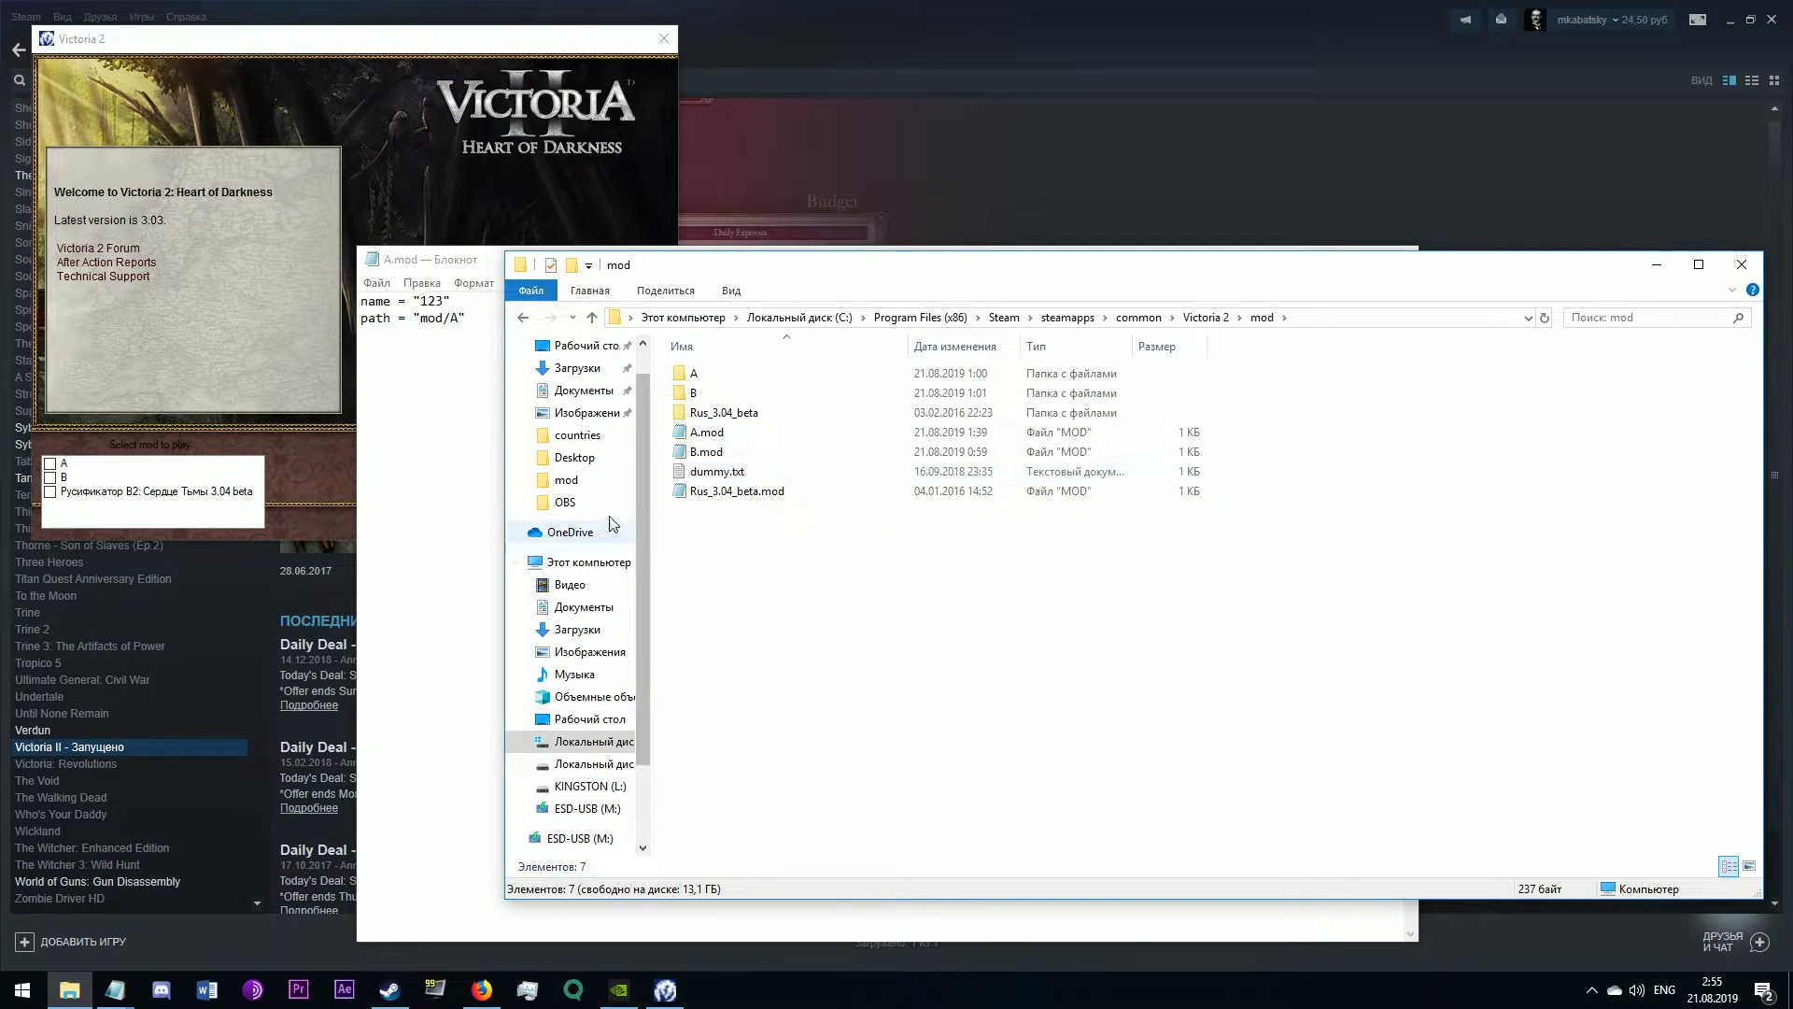
Step: Examine the mod and A parts of the path in A.mod against the mod folder's contents
left_click(432, 332)
left_click_drag(419, 319, 444, 324)
left_click(443, 324)
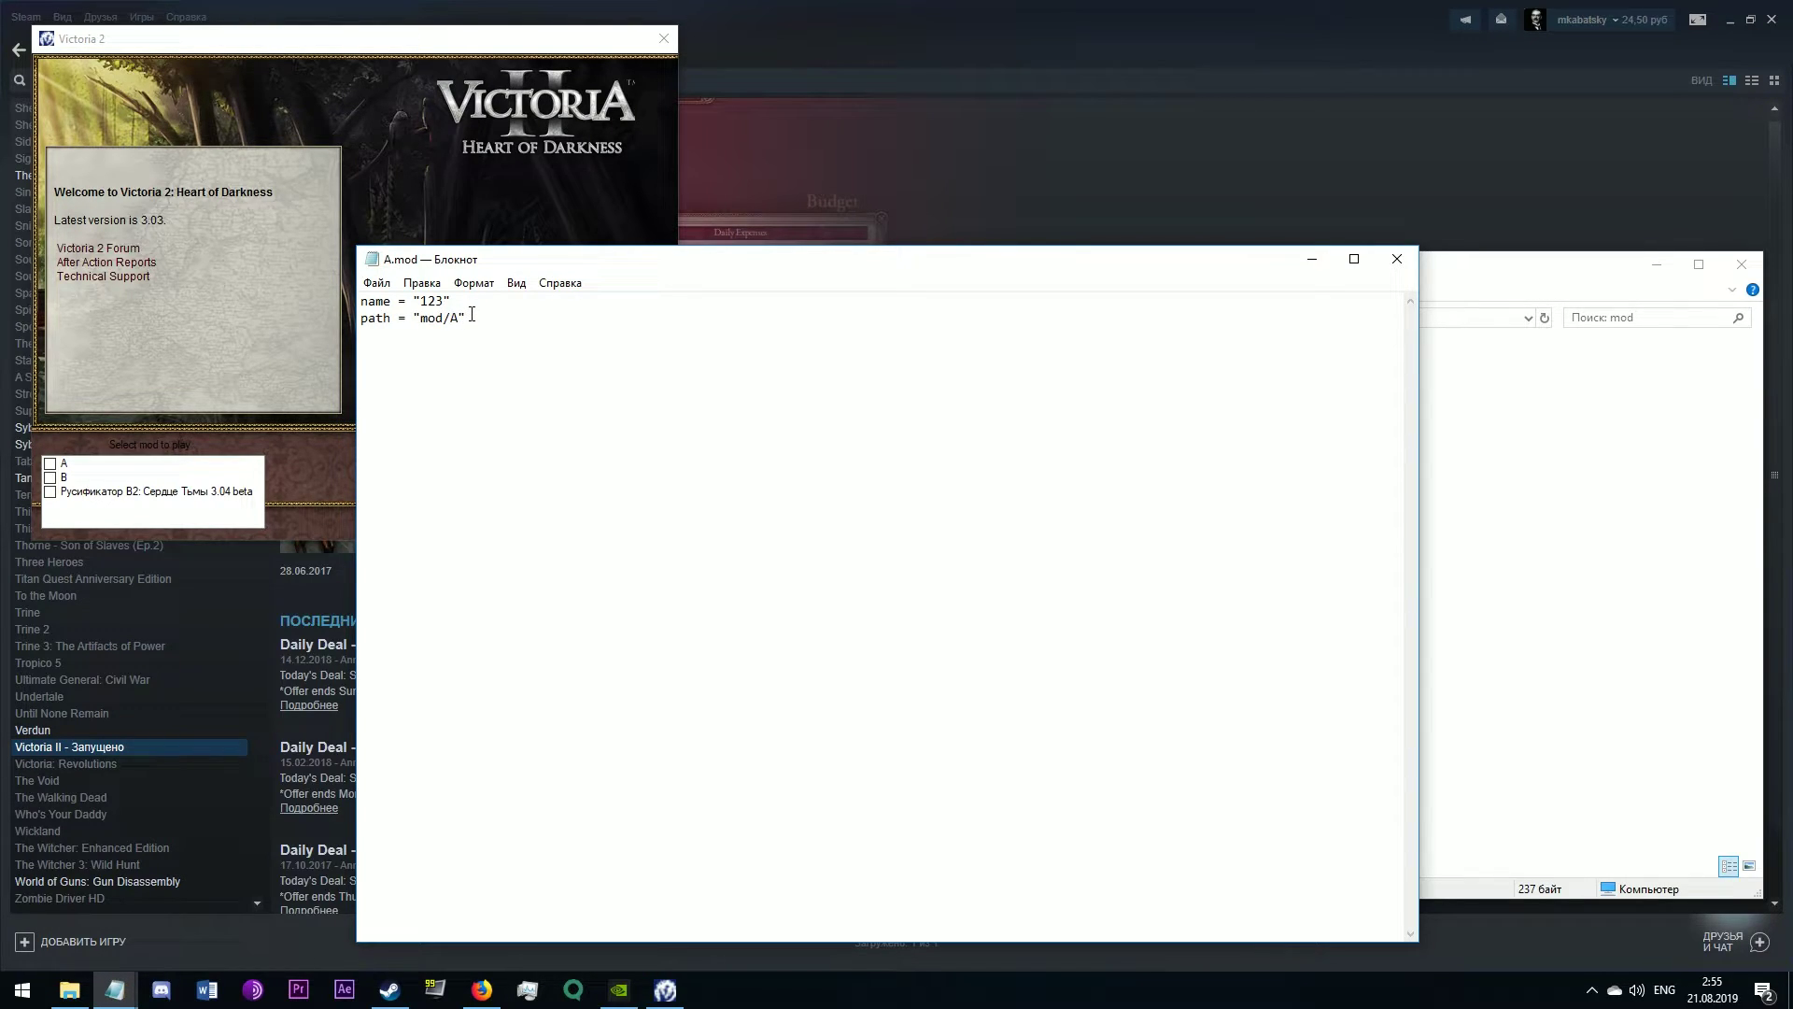
left_click_drag(458, 321, 540, 320)
left_click(1453, 495)
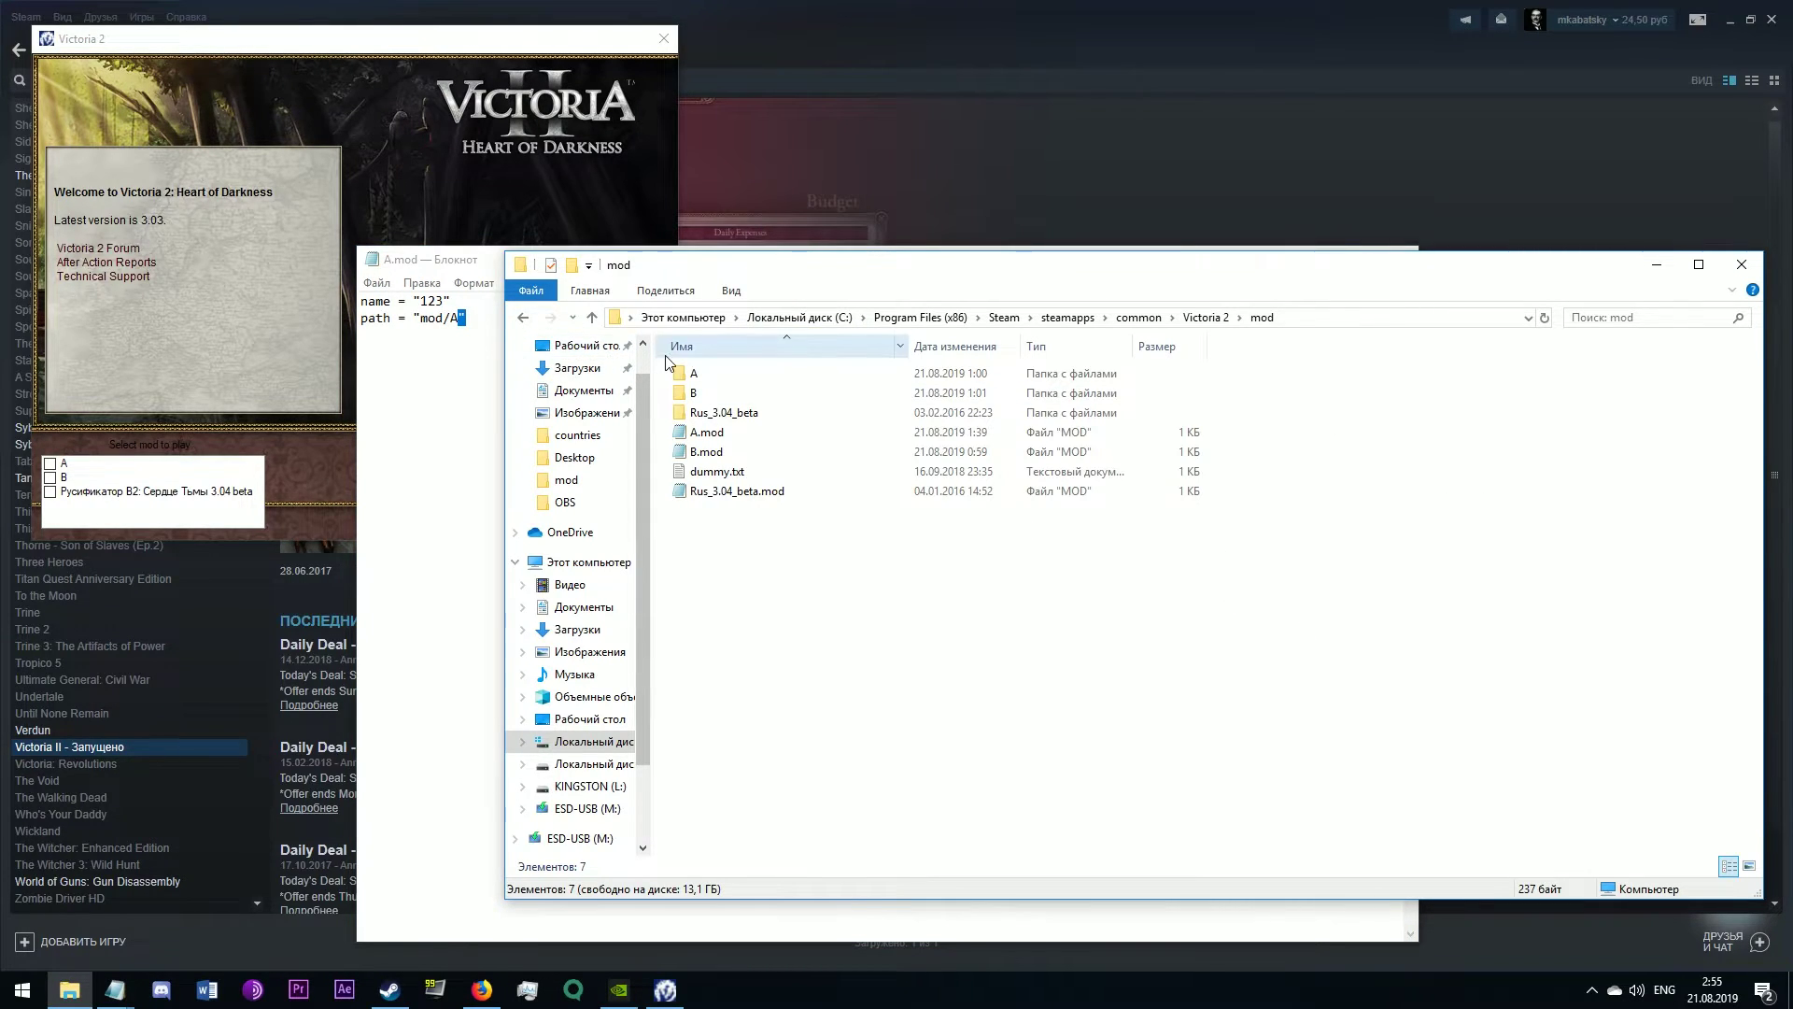
Step: Tick mod A in the launcher and compare its folder contents with the main Victoria 2 folder
left_click(55, 463)
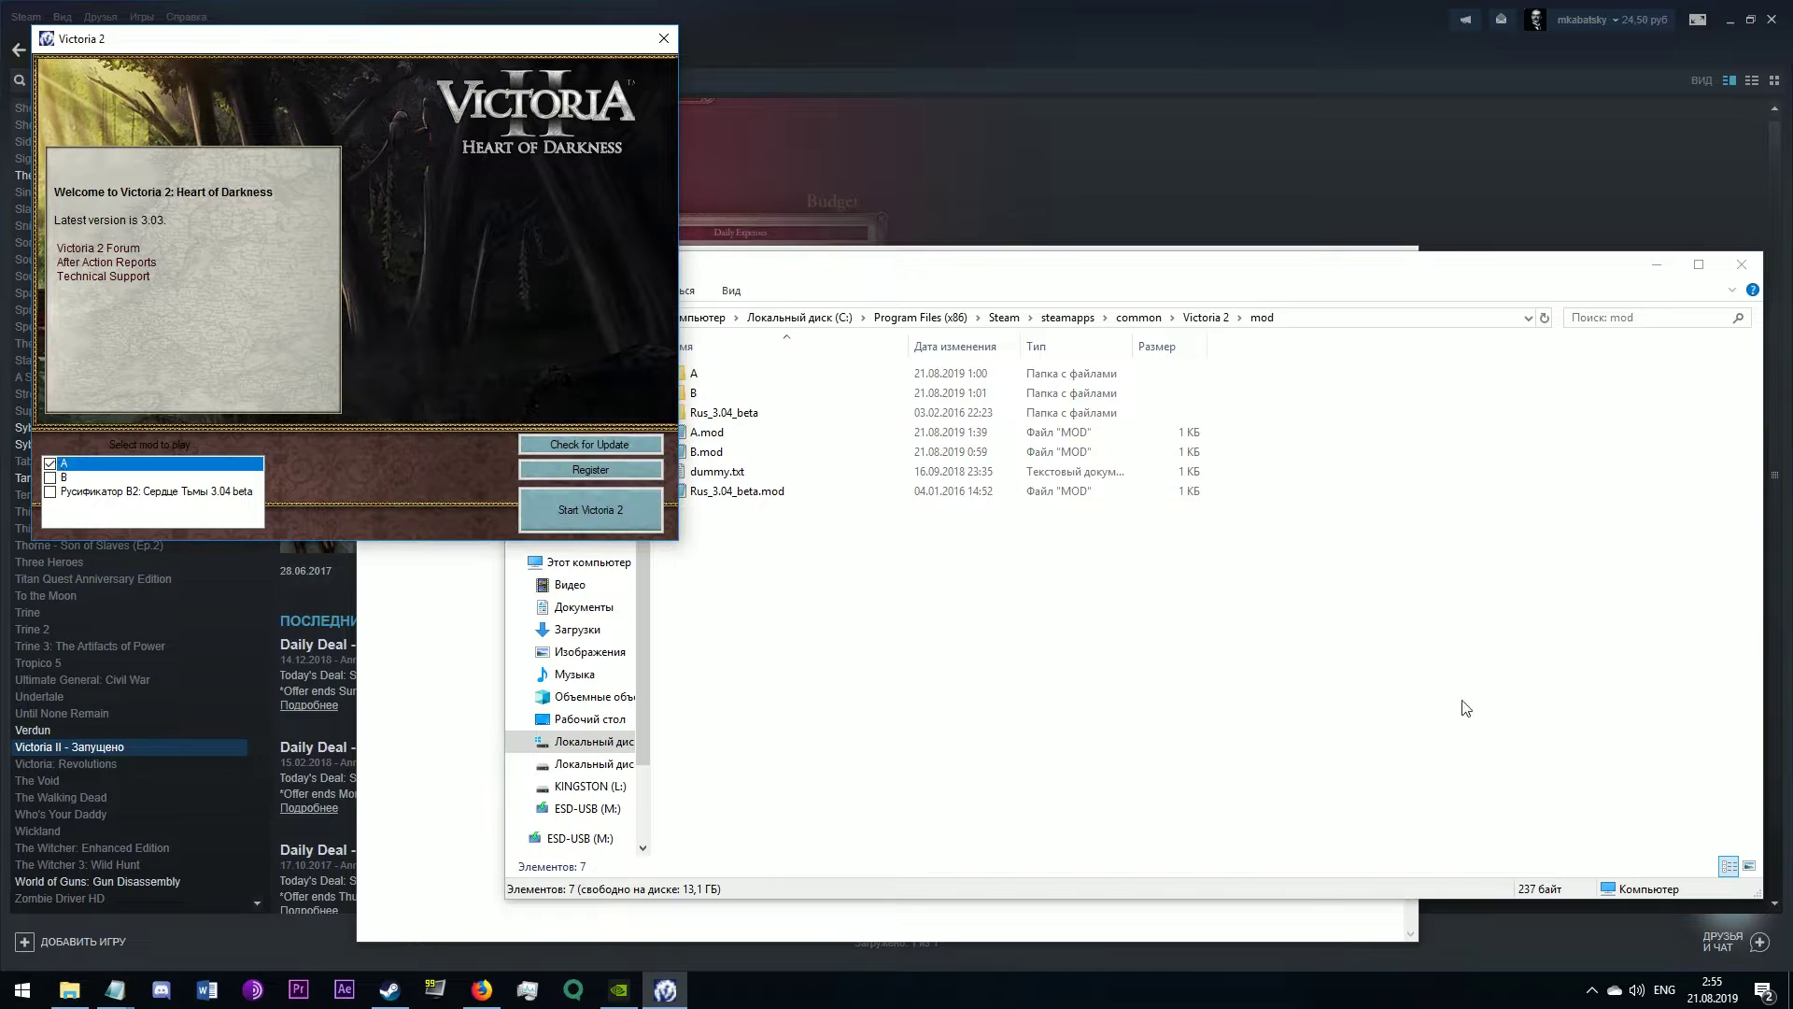
left_click(1310, 661)
double_click(728, 376)
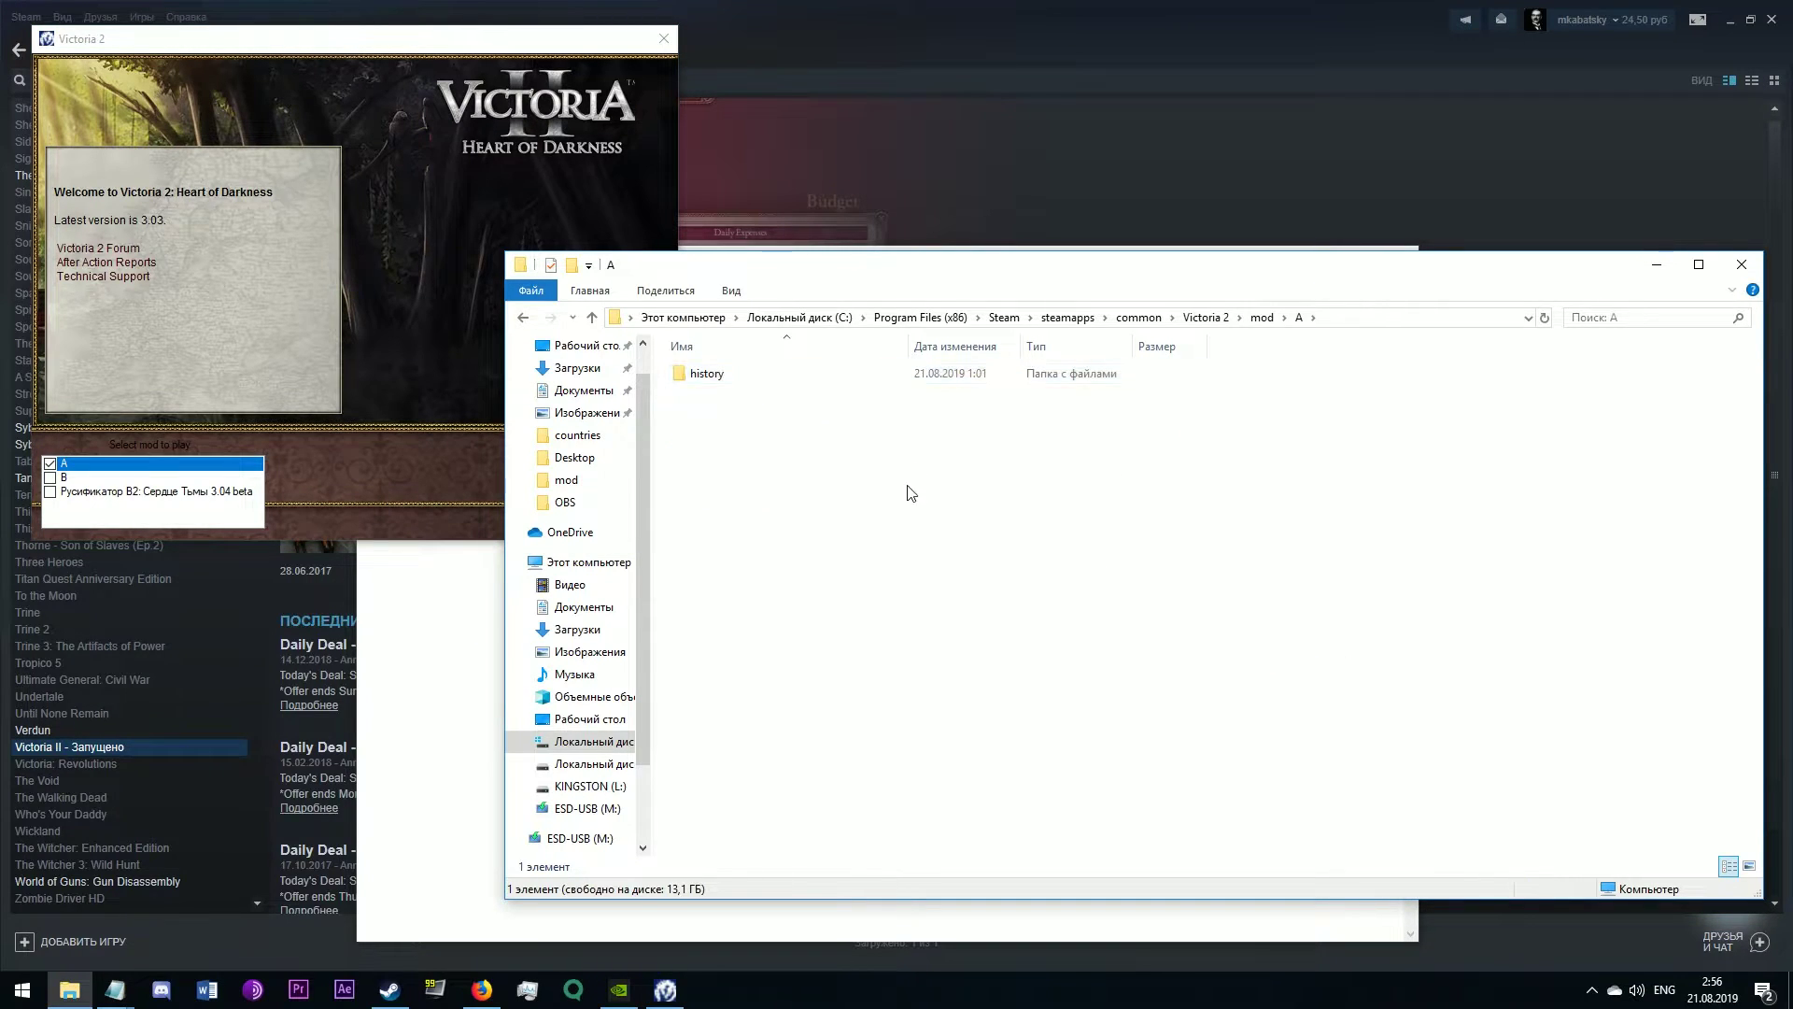
left_click_drag(773, 614, 800, 373)
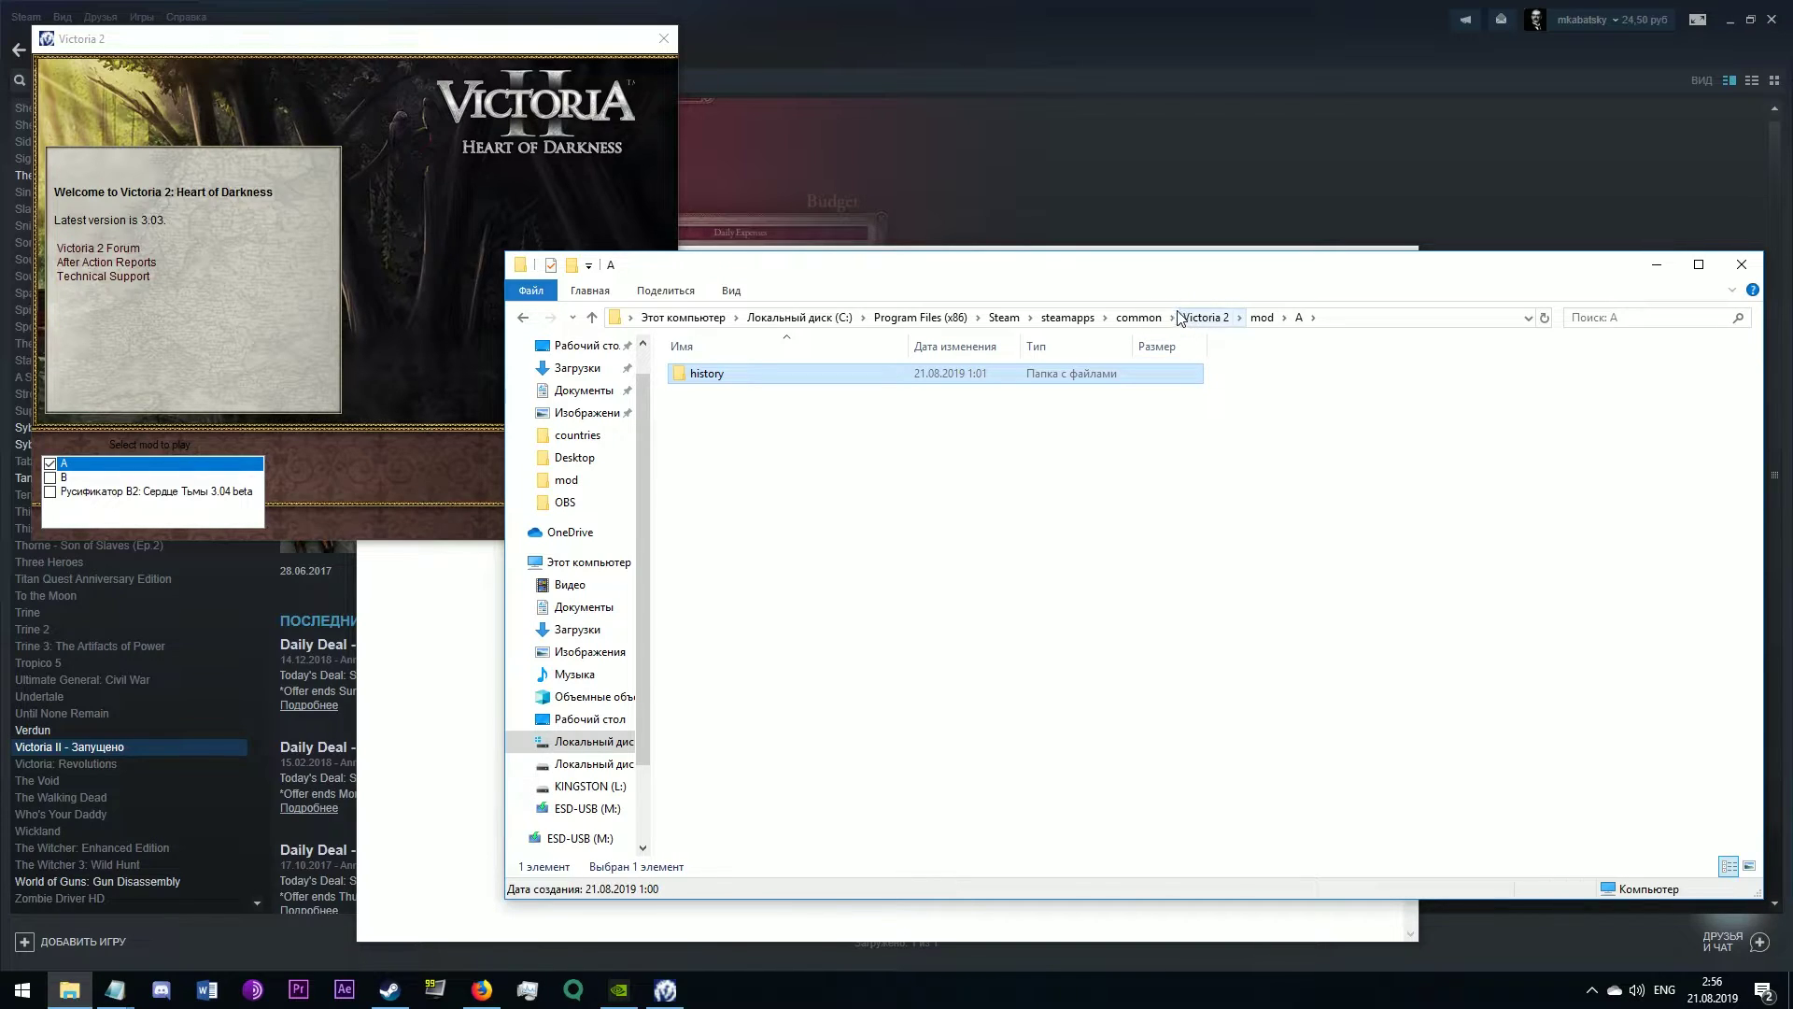
left_click(1206, 317)
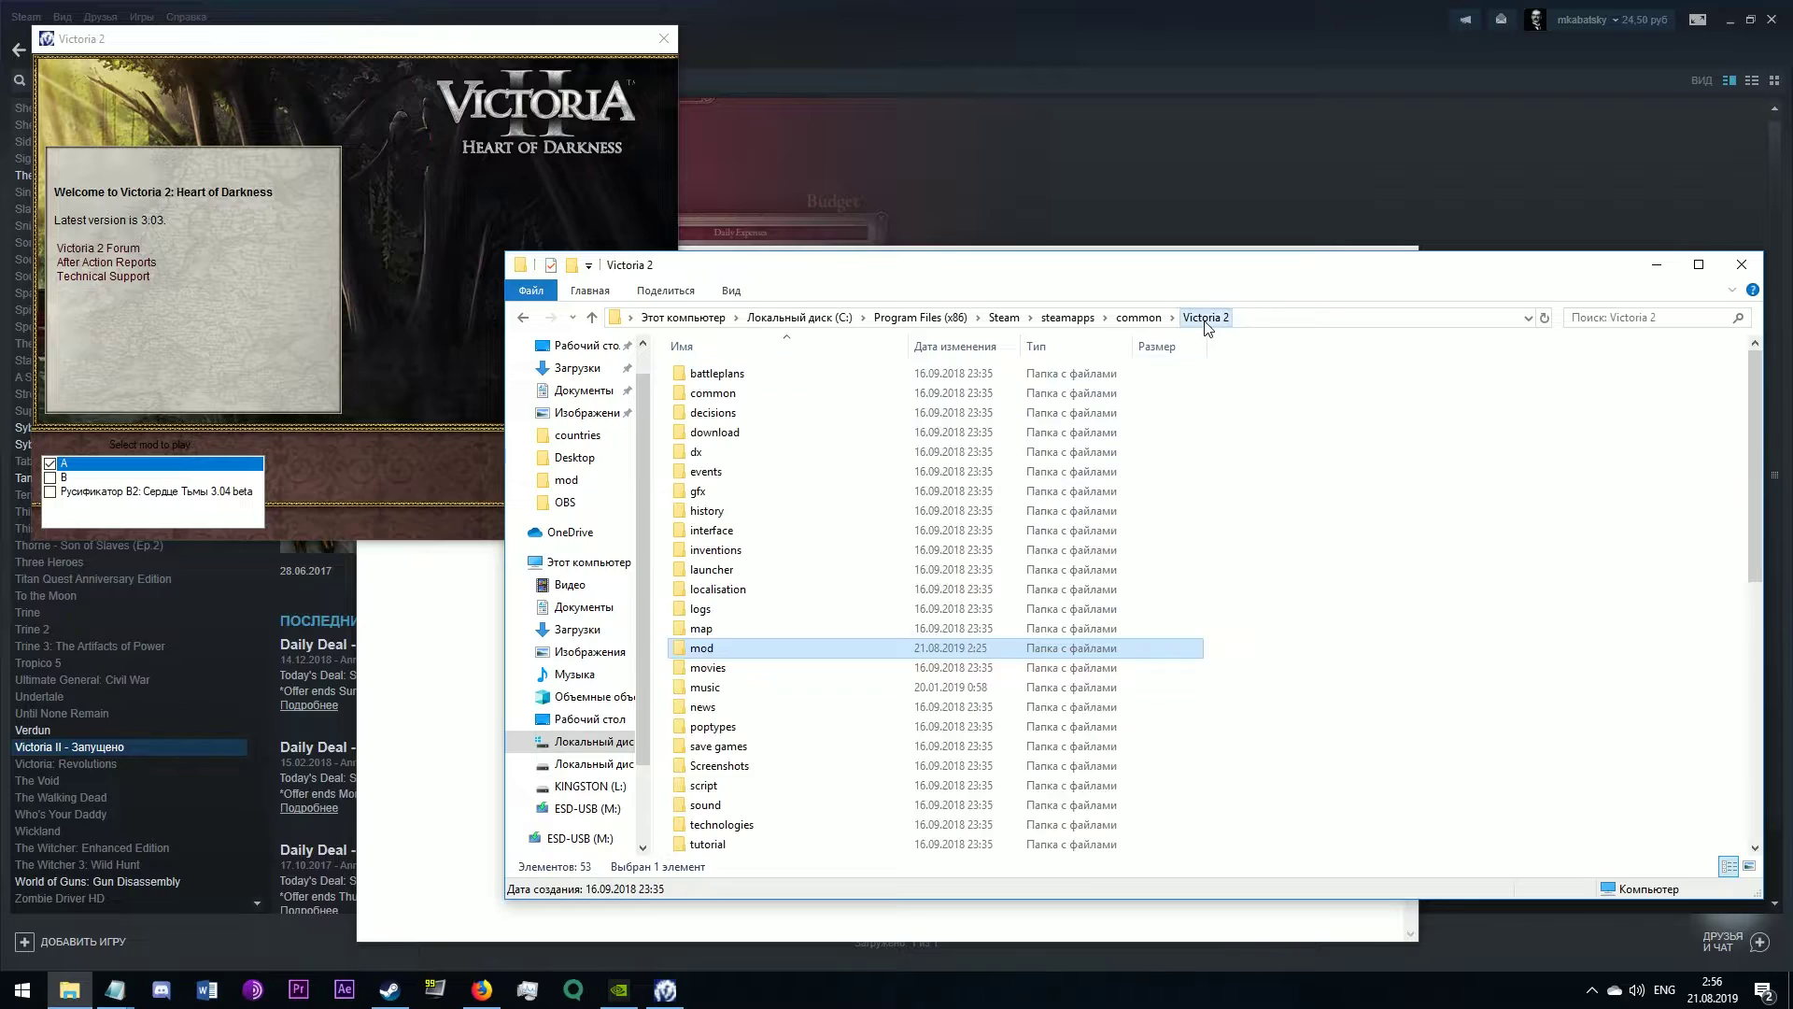
Step: Bring A.mod back up and examine the folder names in its path value one at a time
mouse_move(115, 988)
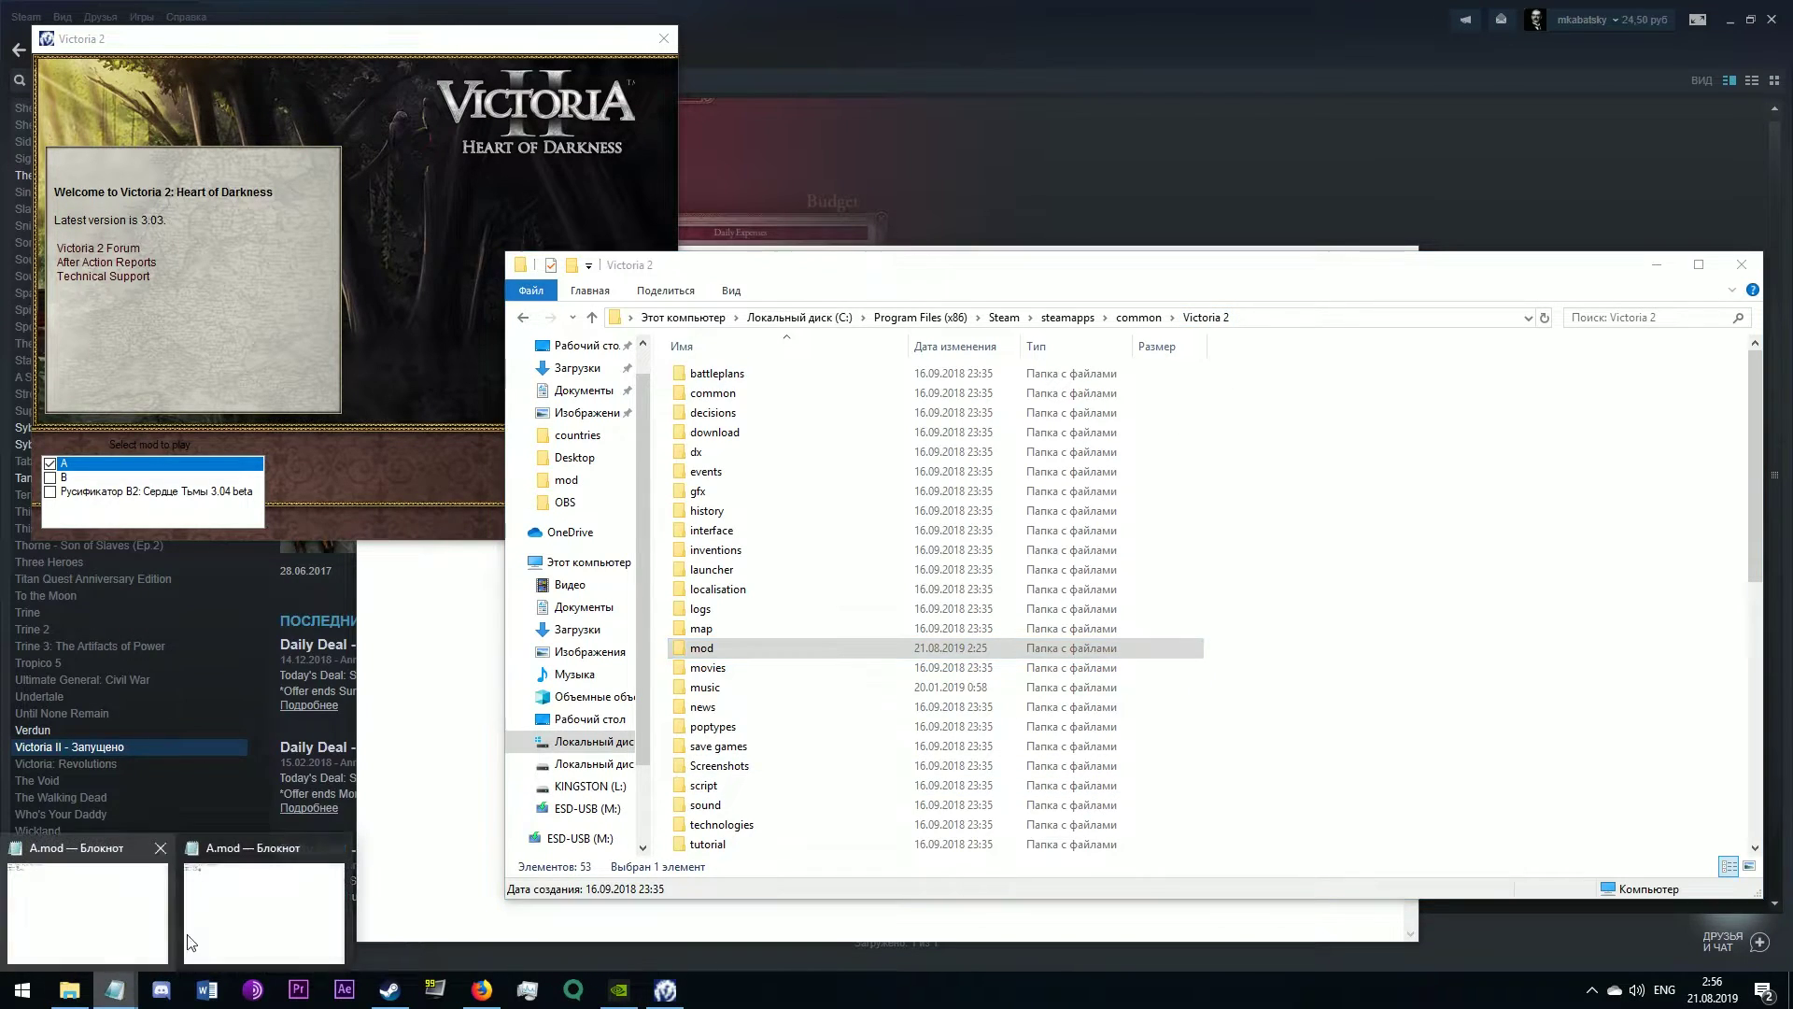
left_click(220, 930)
left_click_drag(422, 318, 443, 324)
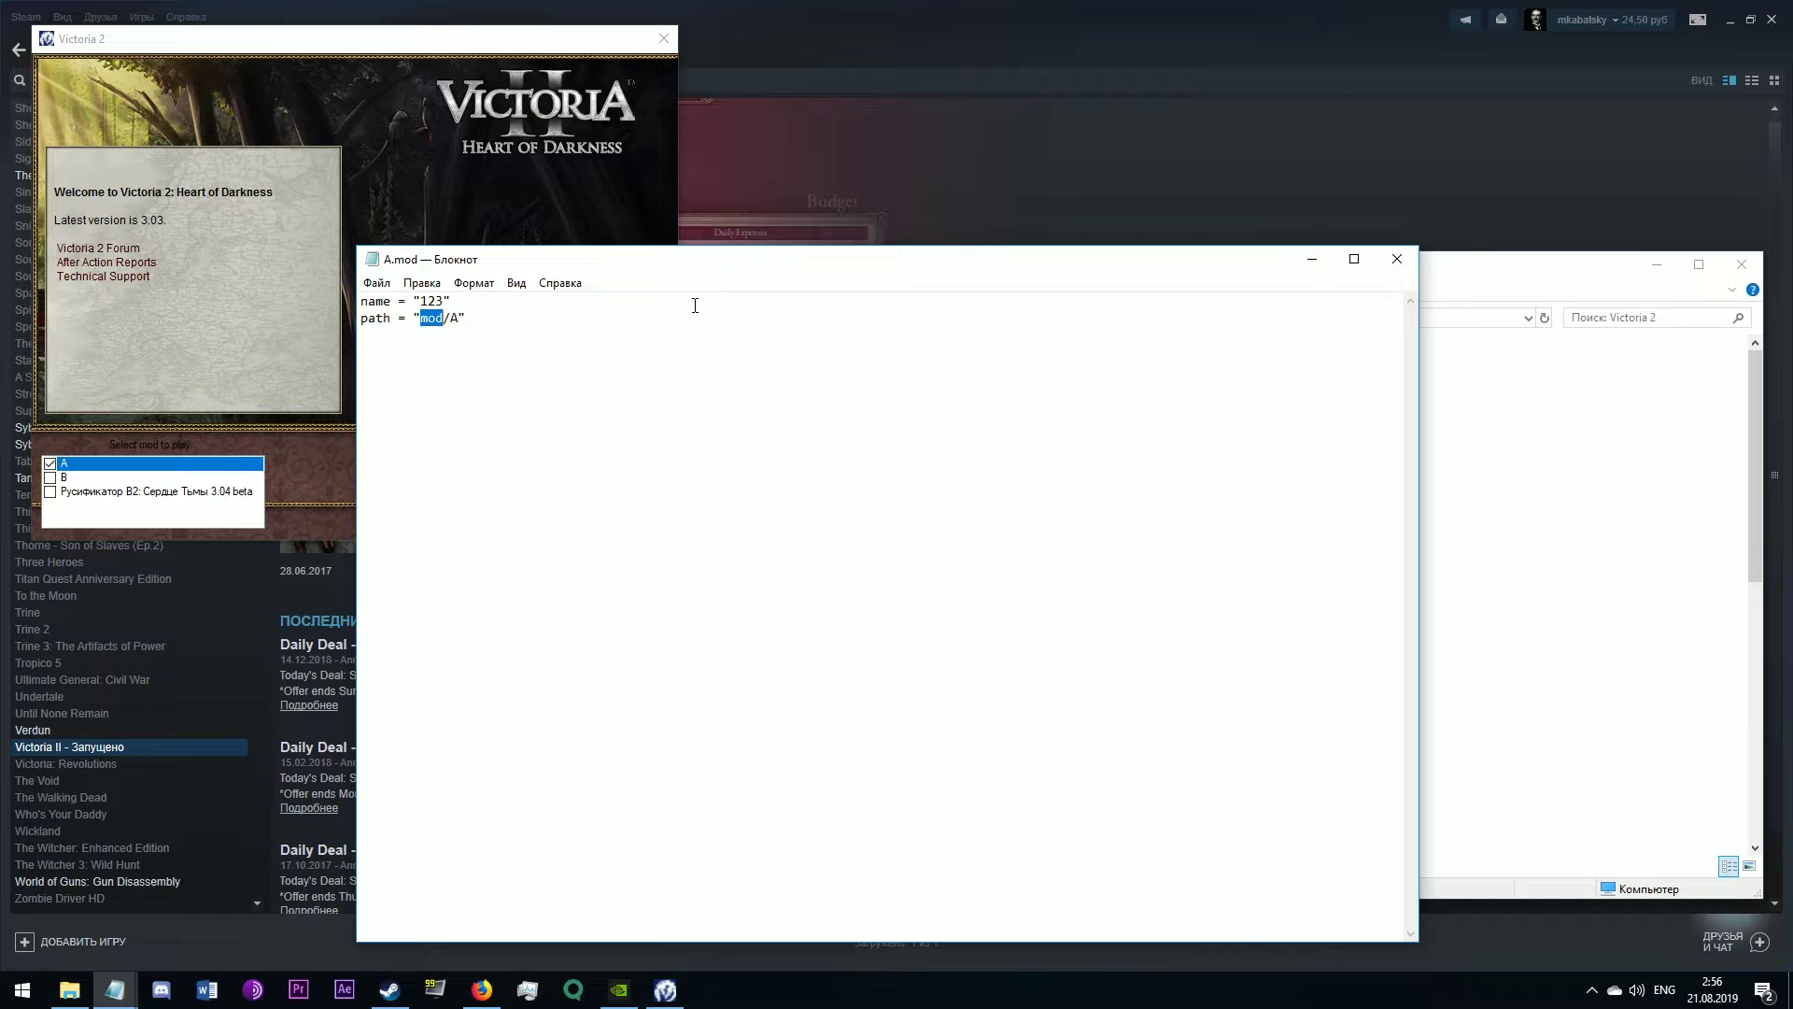
key("Left")
key("Left")
key("shift+Right")
key("shift+Right")
key("shift+Right")
key("Right")
key("Right")
key("shift+Right")
Step: Close A.mod without saving the changes and close the Victoria 2 launcher
left_click(1397, 259)
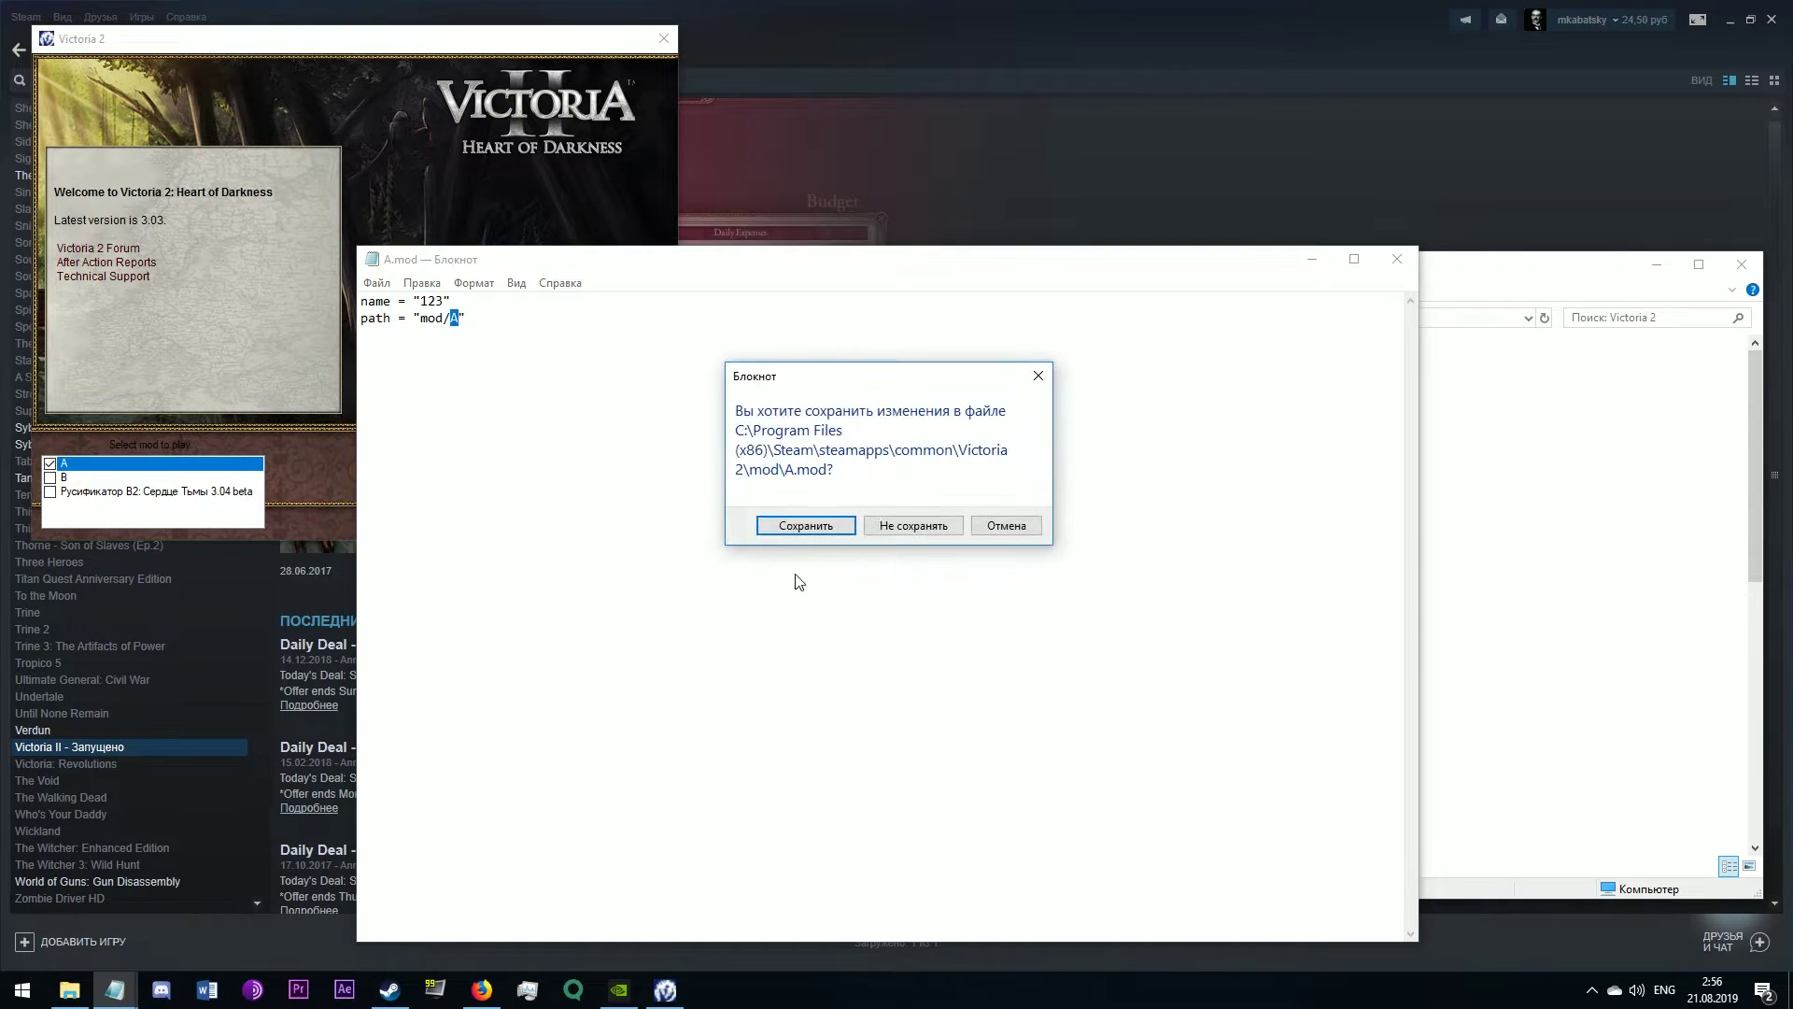
left_click(913, 525)
left_click(664, 38)
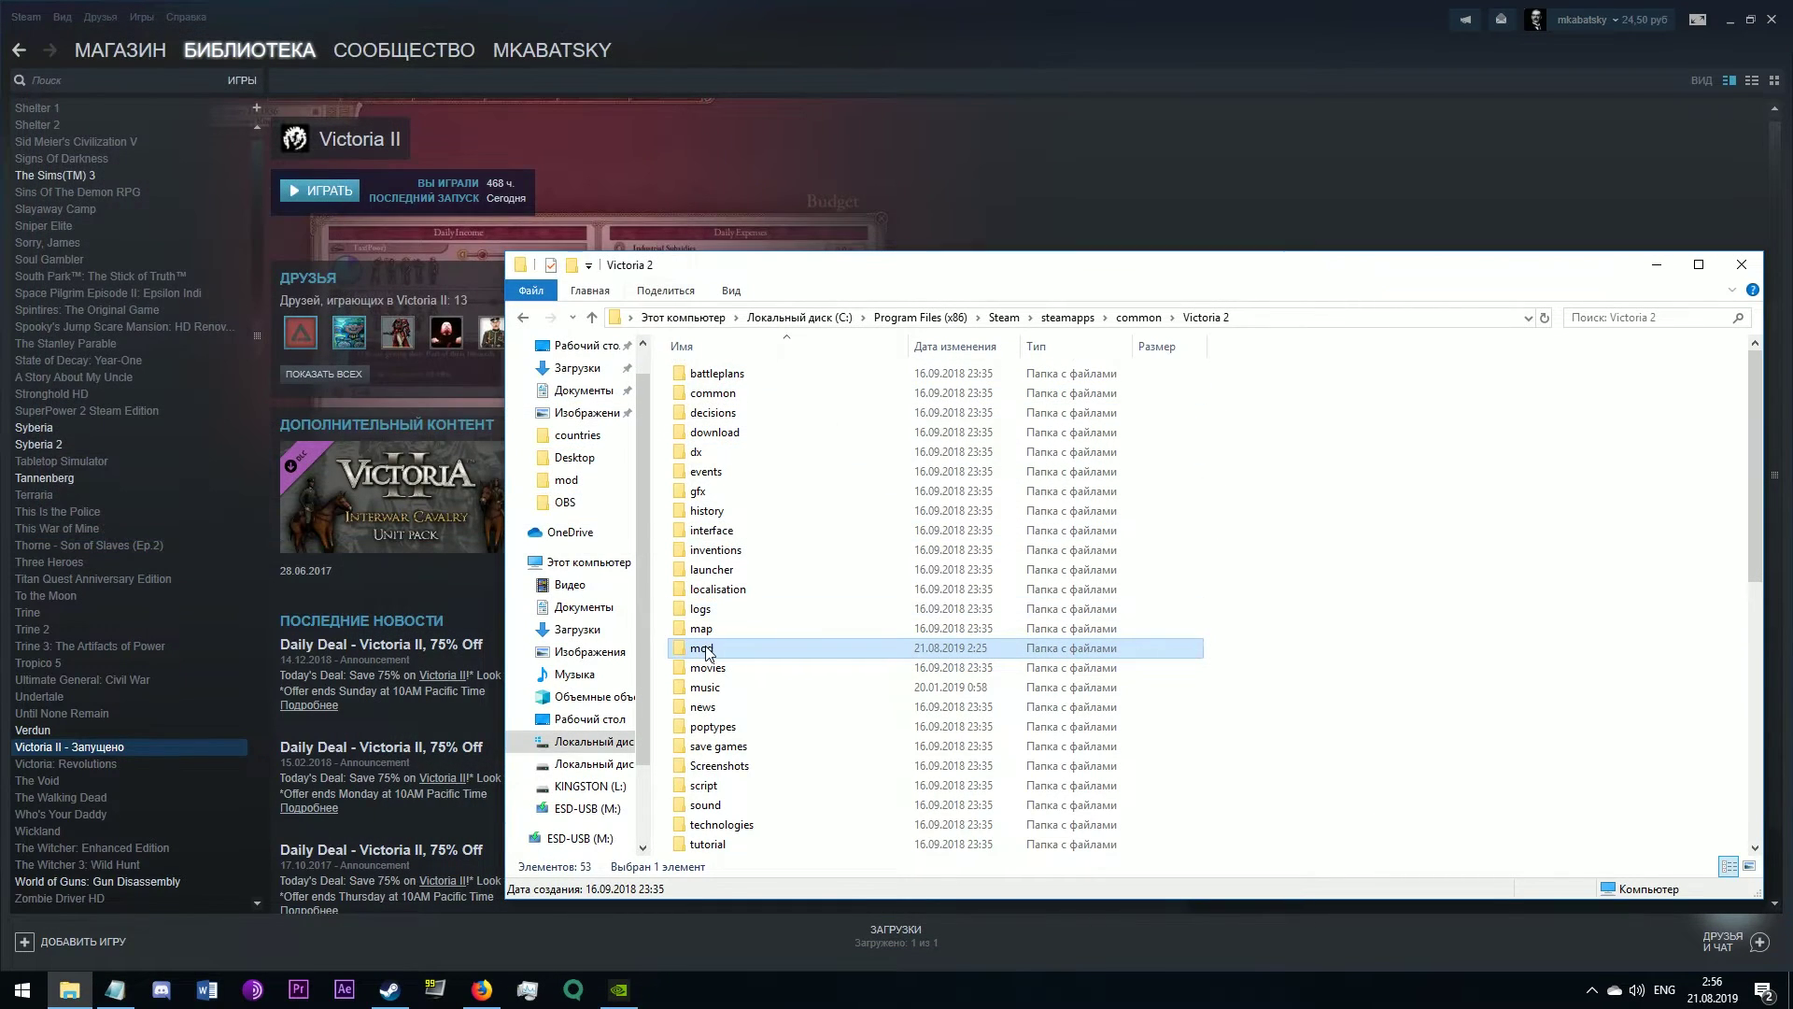
Step: Create a new text document named C.txt in the Victoria 2 mod folder
double_click(709, 651)
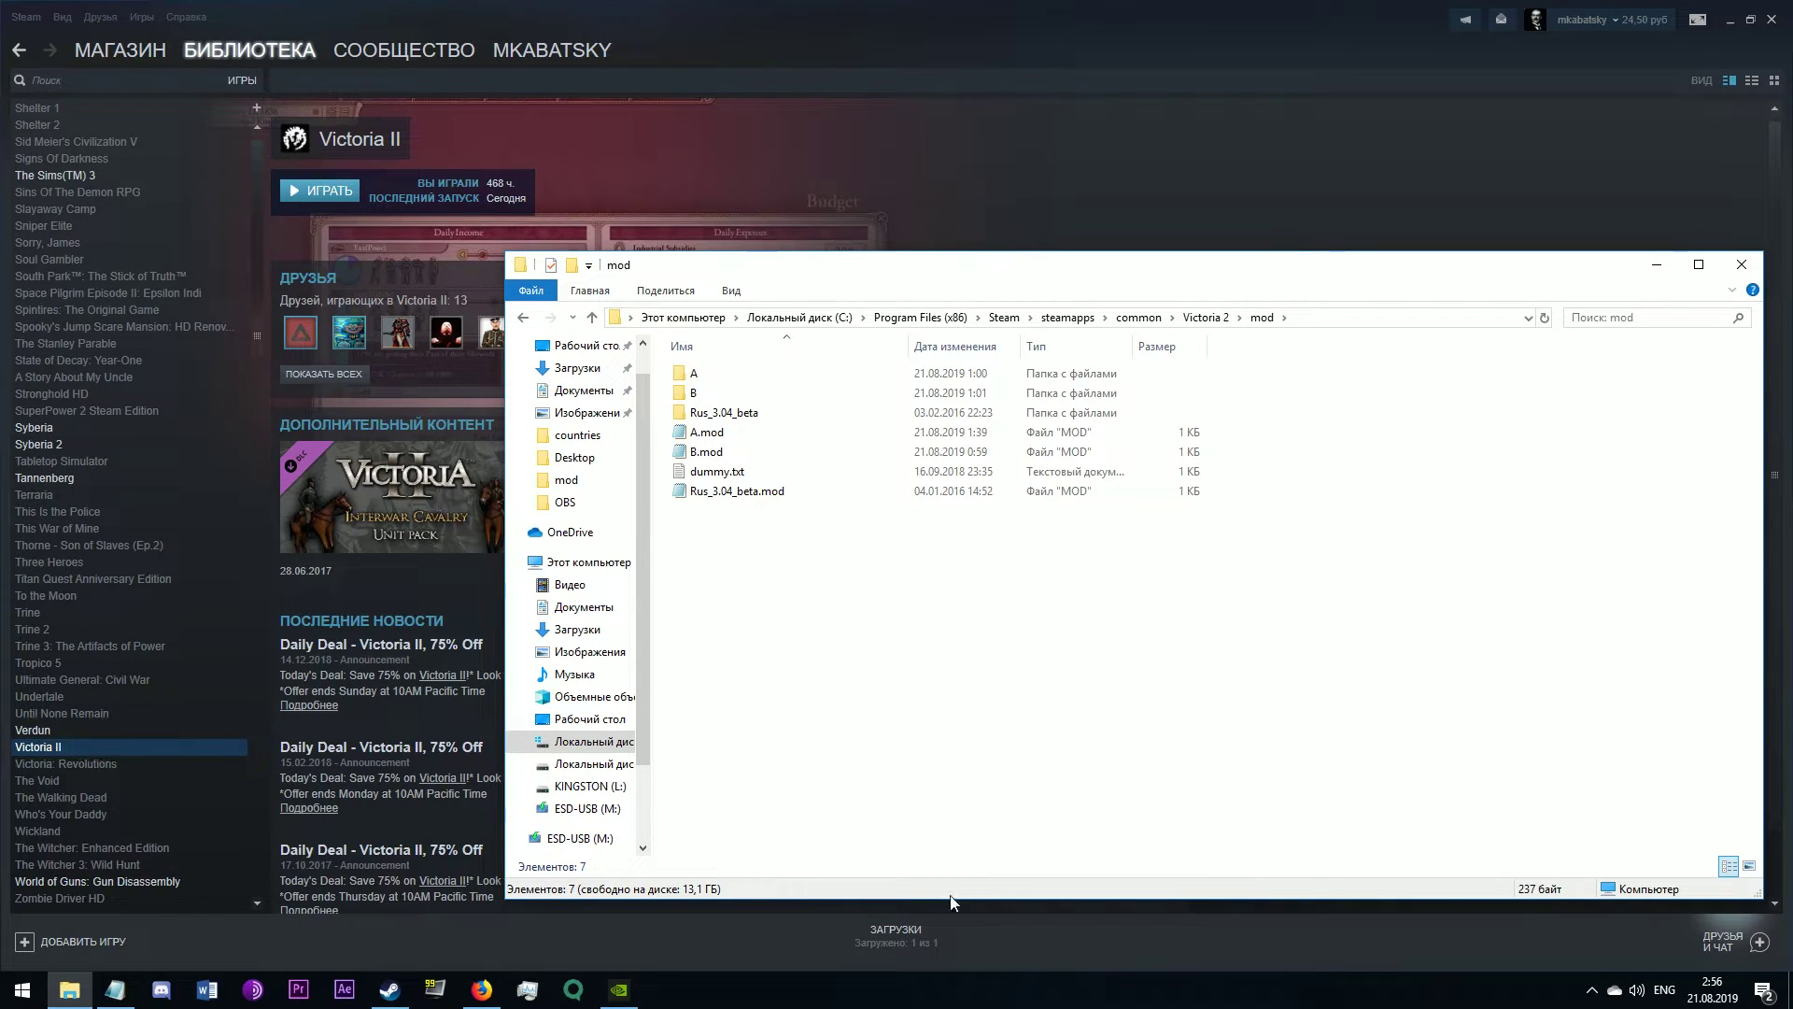
right_click(826, 582)
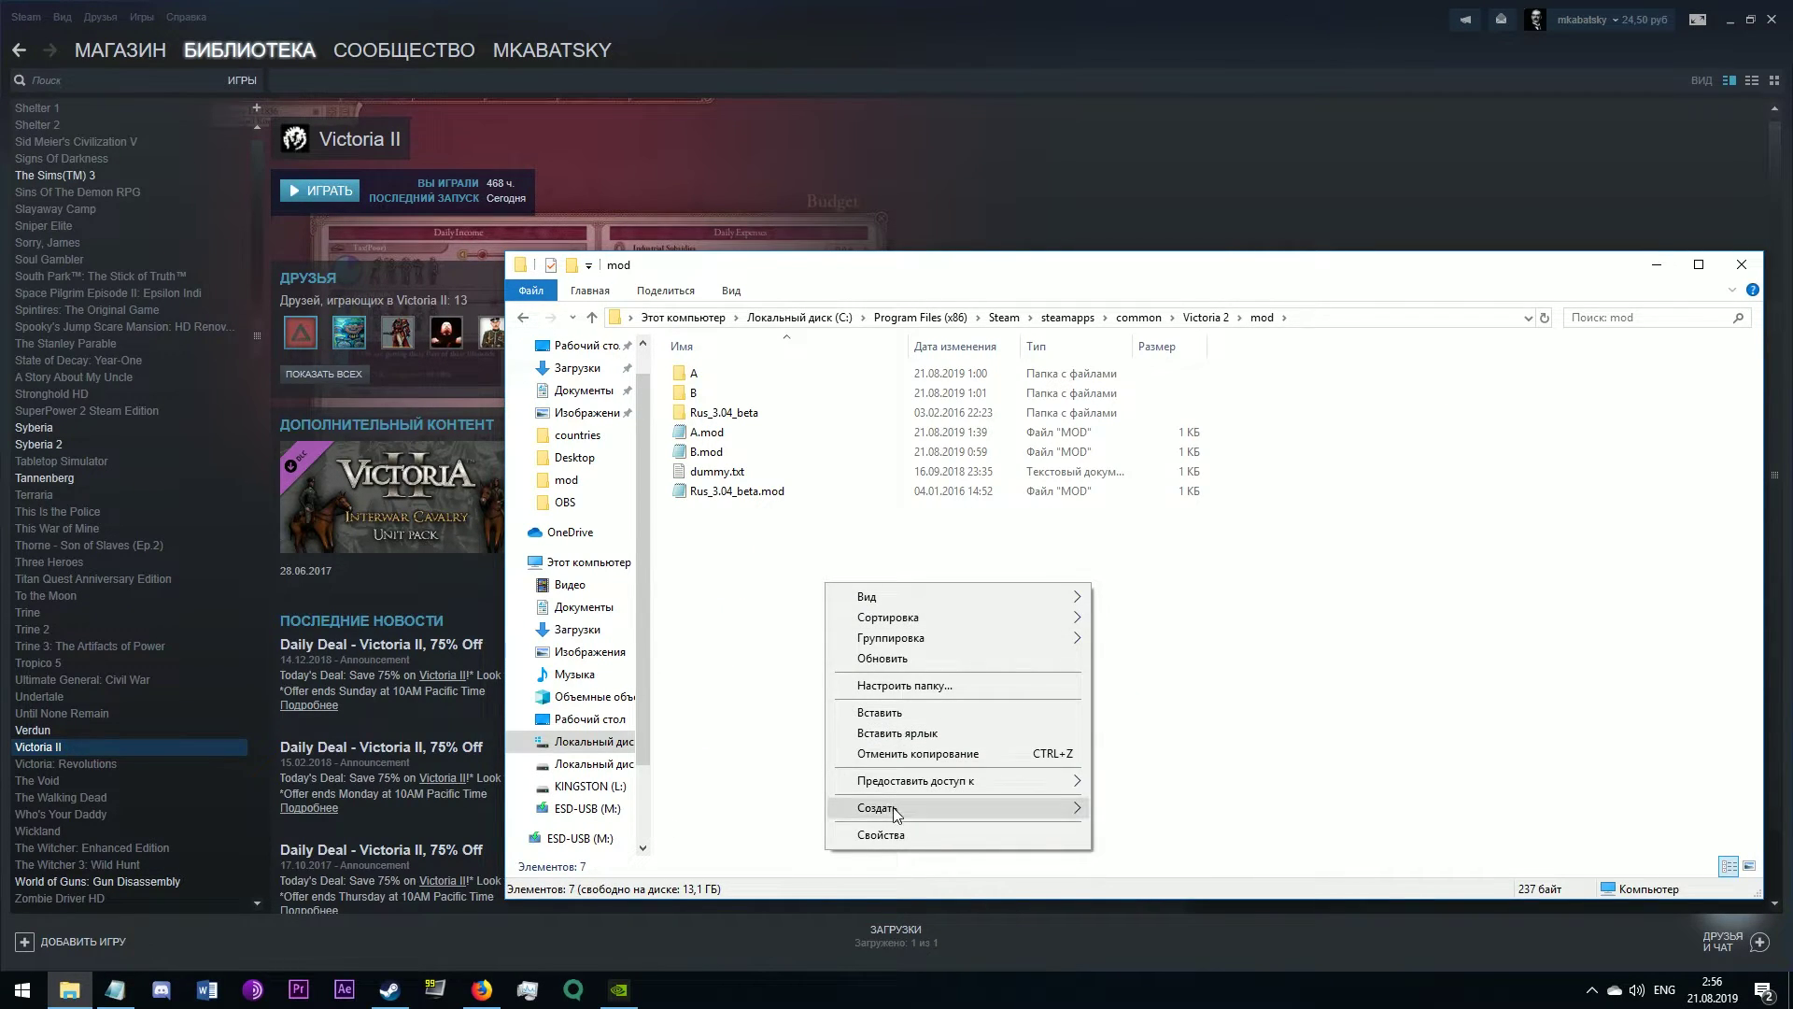
mouse_move(895, 812)
left_click(1161, 764)
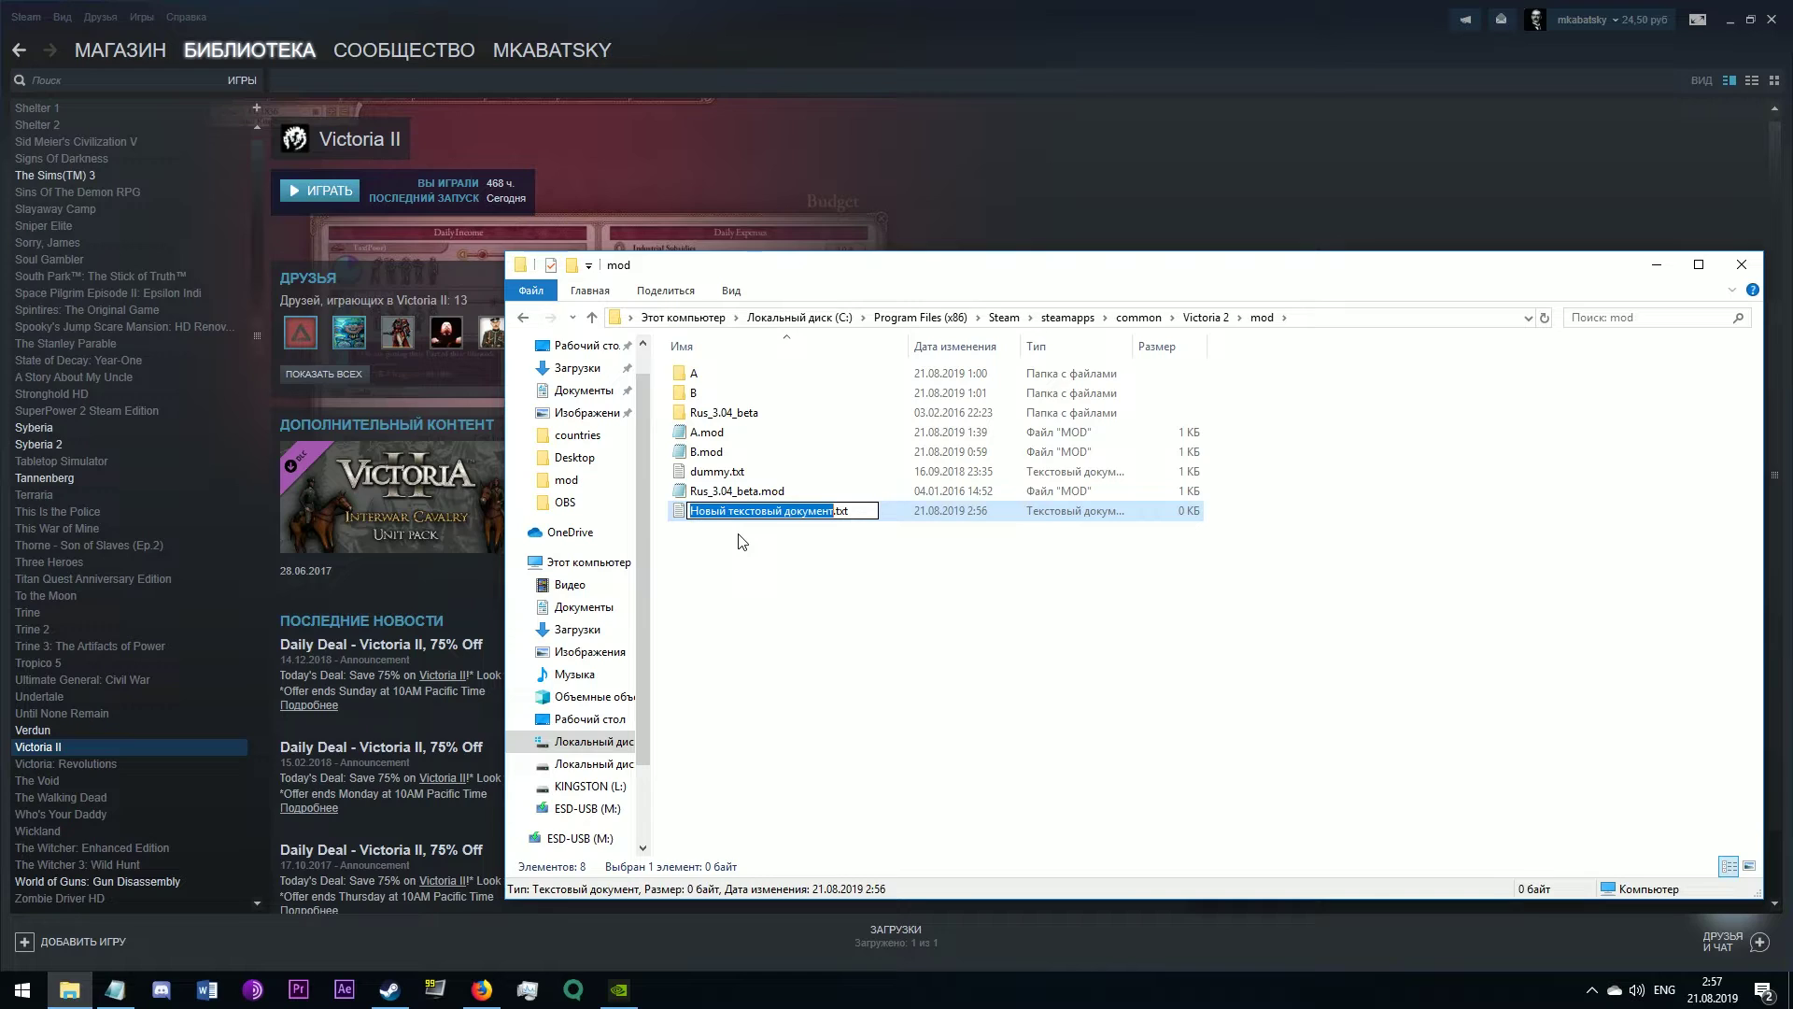
key("alt+shift")
type("Мой мод")
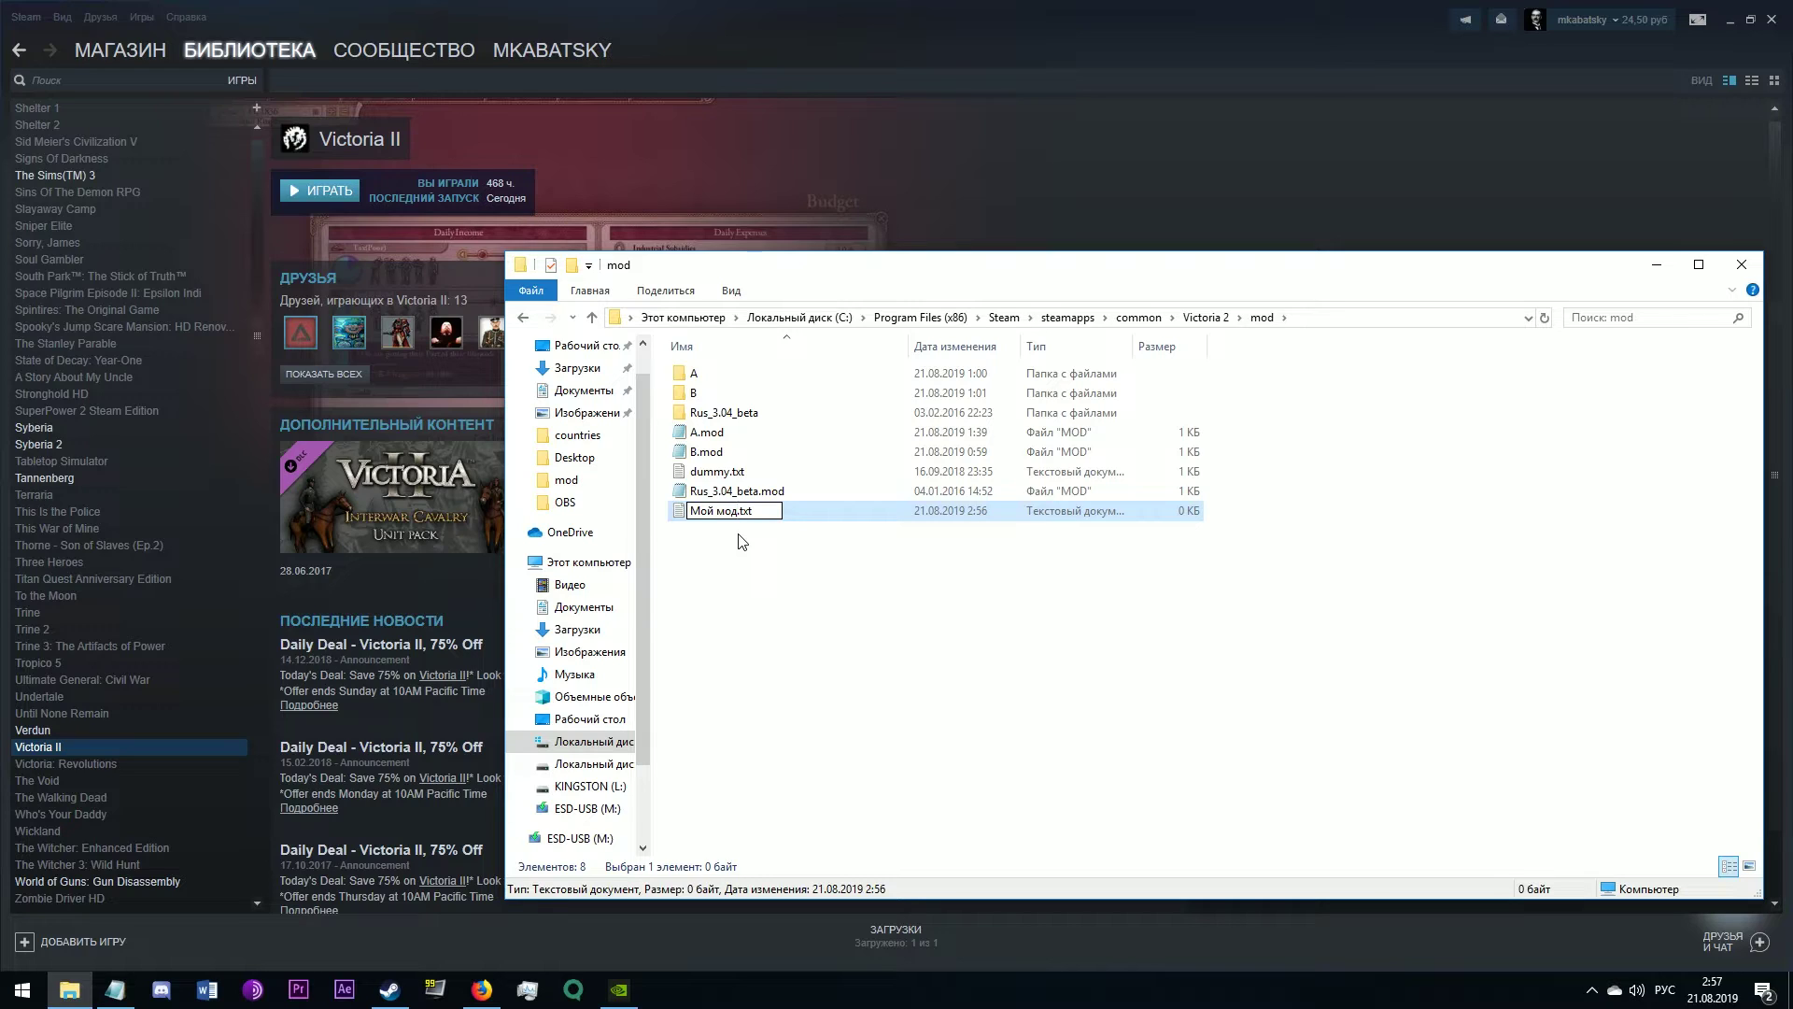
key("BackSpace")
key("BackSpace")
key("BackSpace")
key("BackSpace")
key("BackSpace")
key("BackSpace")
key("BackSpace")
key("alt+shift")
type("C")
key("Return")
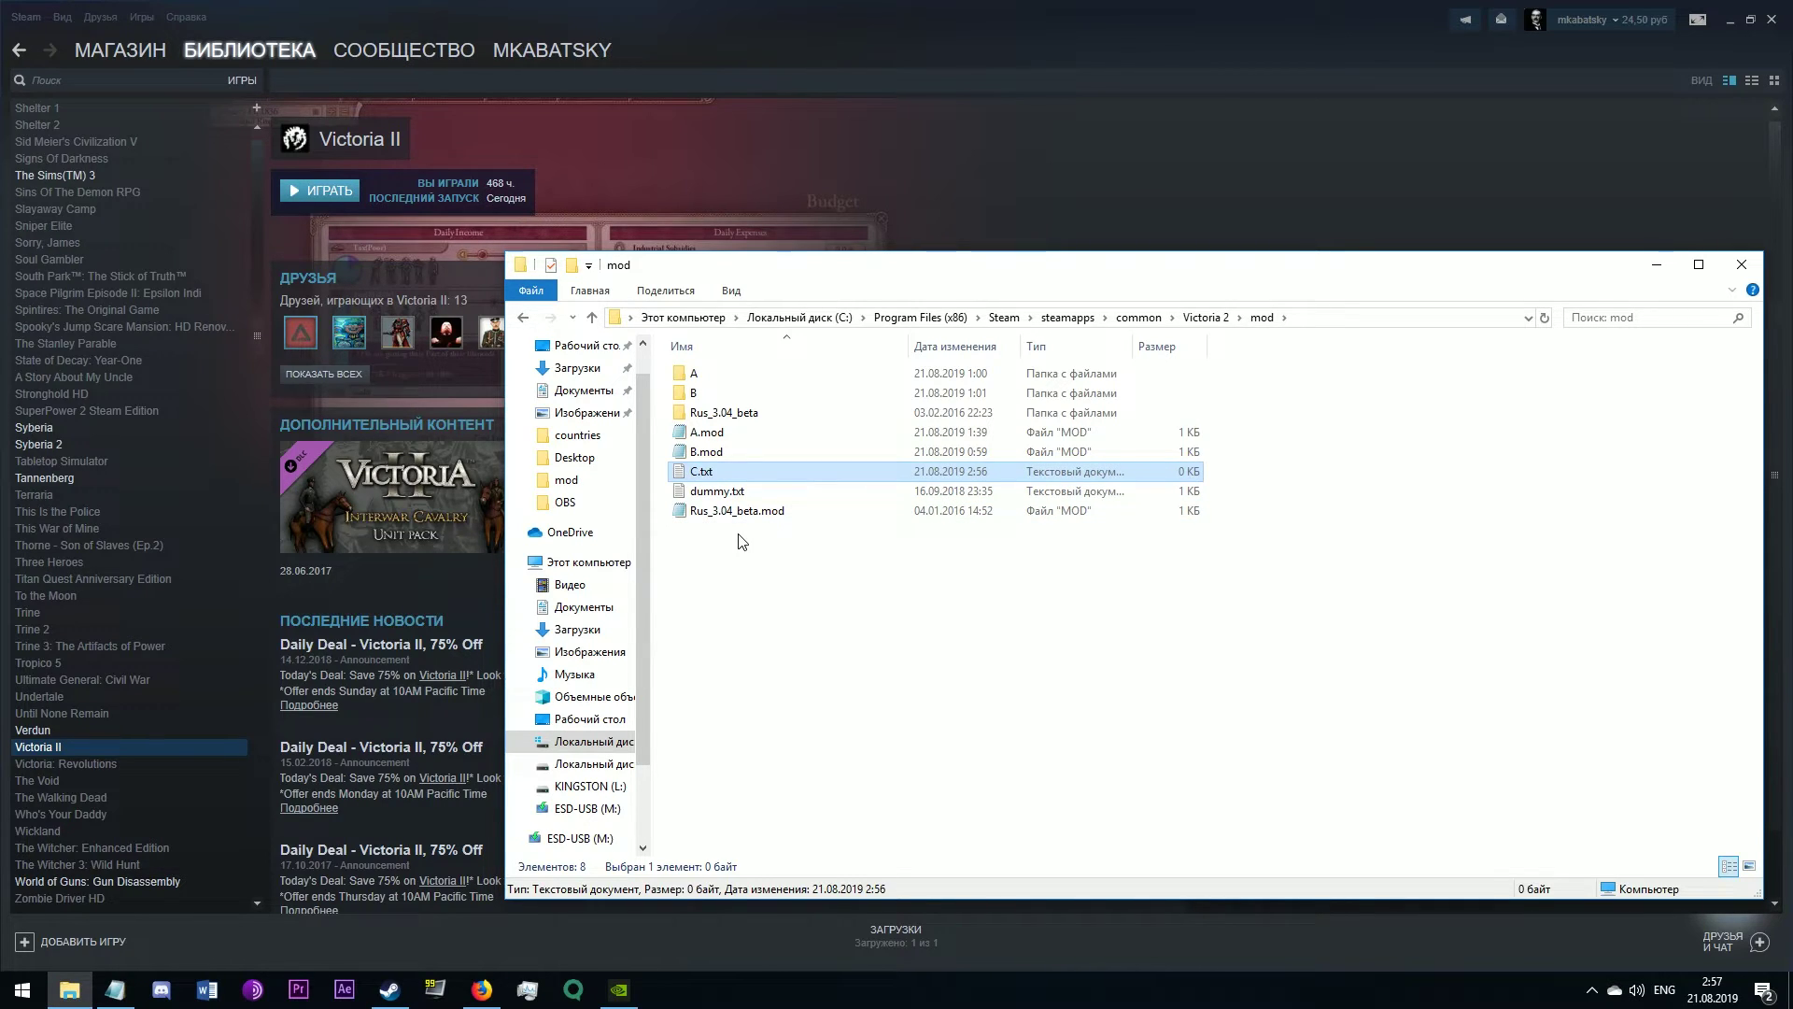
Step: Open C.txt in Notepad and begin its first line with name
key("Return")
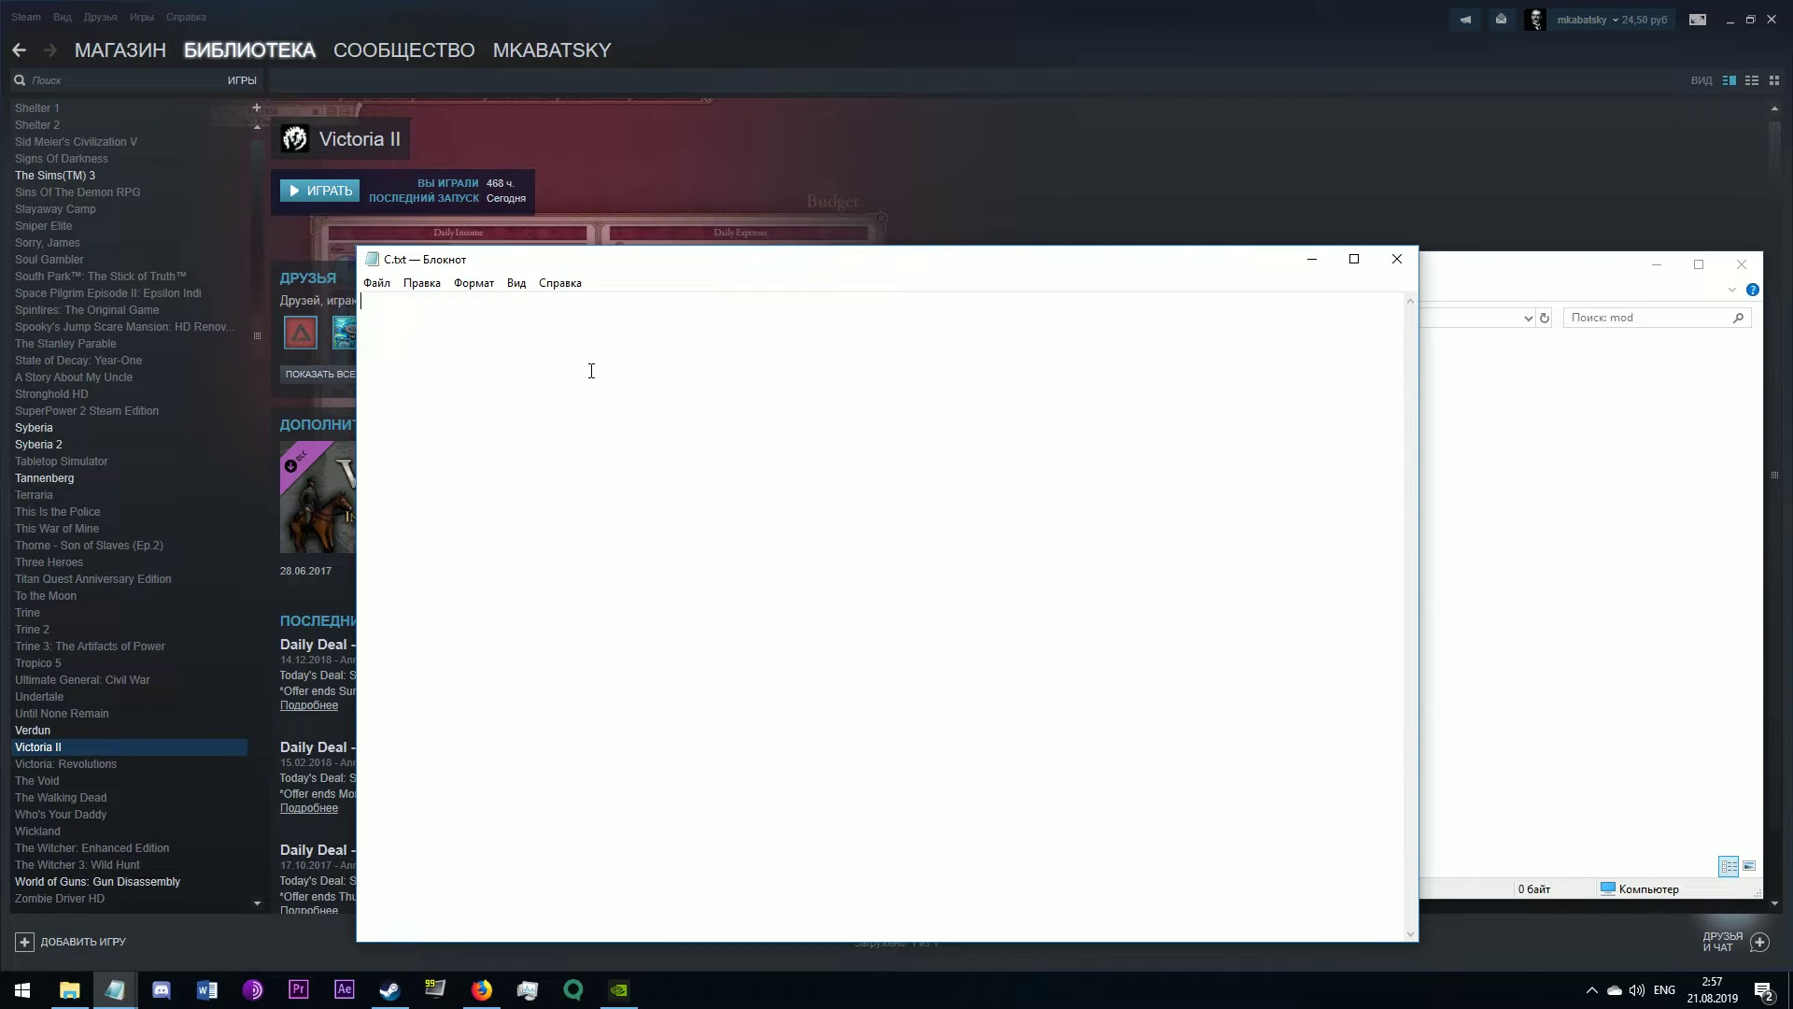
type("name")
type("\"\"Victor")
key("BackSpace")
key("BackSpace")
key("BackSpace")
key("BackSpace")
key("BackSpace")
key("BackSpace")
key("BackSpace")
type("\"fsfsdfsf")
key("Delete")
key("BackSpace")
key("BackSpace")
key("BackSpace")
key("BackSpace")
key("BackSpace")
key("BackSpace")
key("BackSpace")
key("BackSpace")
key("BackSpace")
type("\"\"")
type("sfsf")
key("shift+Left")
key("shift+Left")
key("shift+Left")
key("shift+Left")
key("Right")
key("Delete")
key("BackSpace")
key("BackSpace")
key("BackSpace")
key("BackSpace")
key("BackSpace")
Step: Complete the first line of C.txt as name = "Наш первый мод"
key("alt+shift")
left_click(592, 372)
type("\"Наш первый мод")
key("alt+shift")
type("\" ")
Step: Add the second line path = "mod/C" to C.txt, then save and close the file
type("path")
type(" =")
type(" \"")
type("mod")
type("/")
type("C")
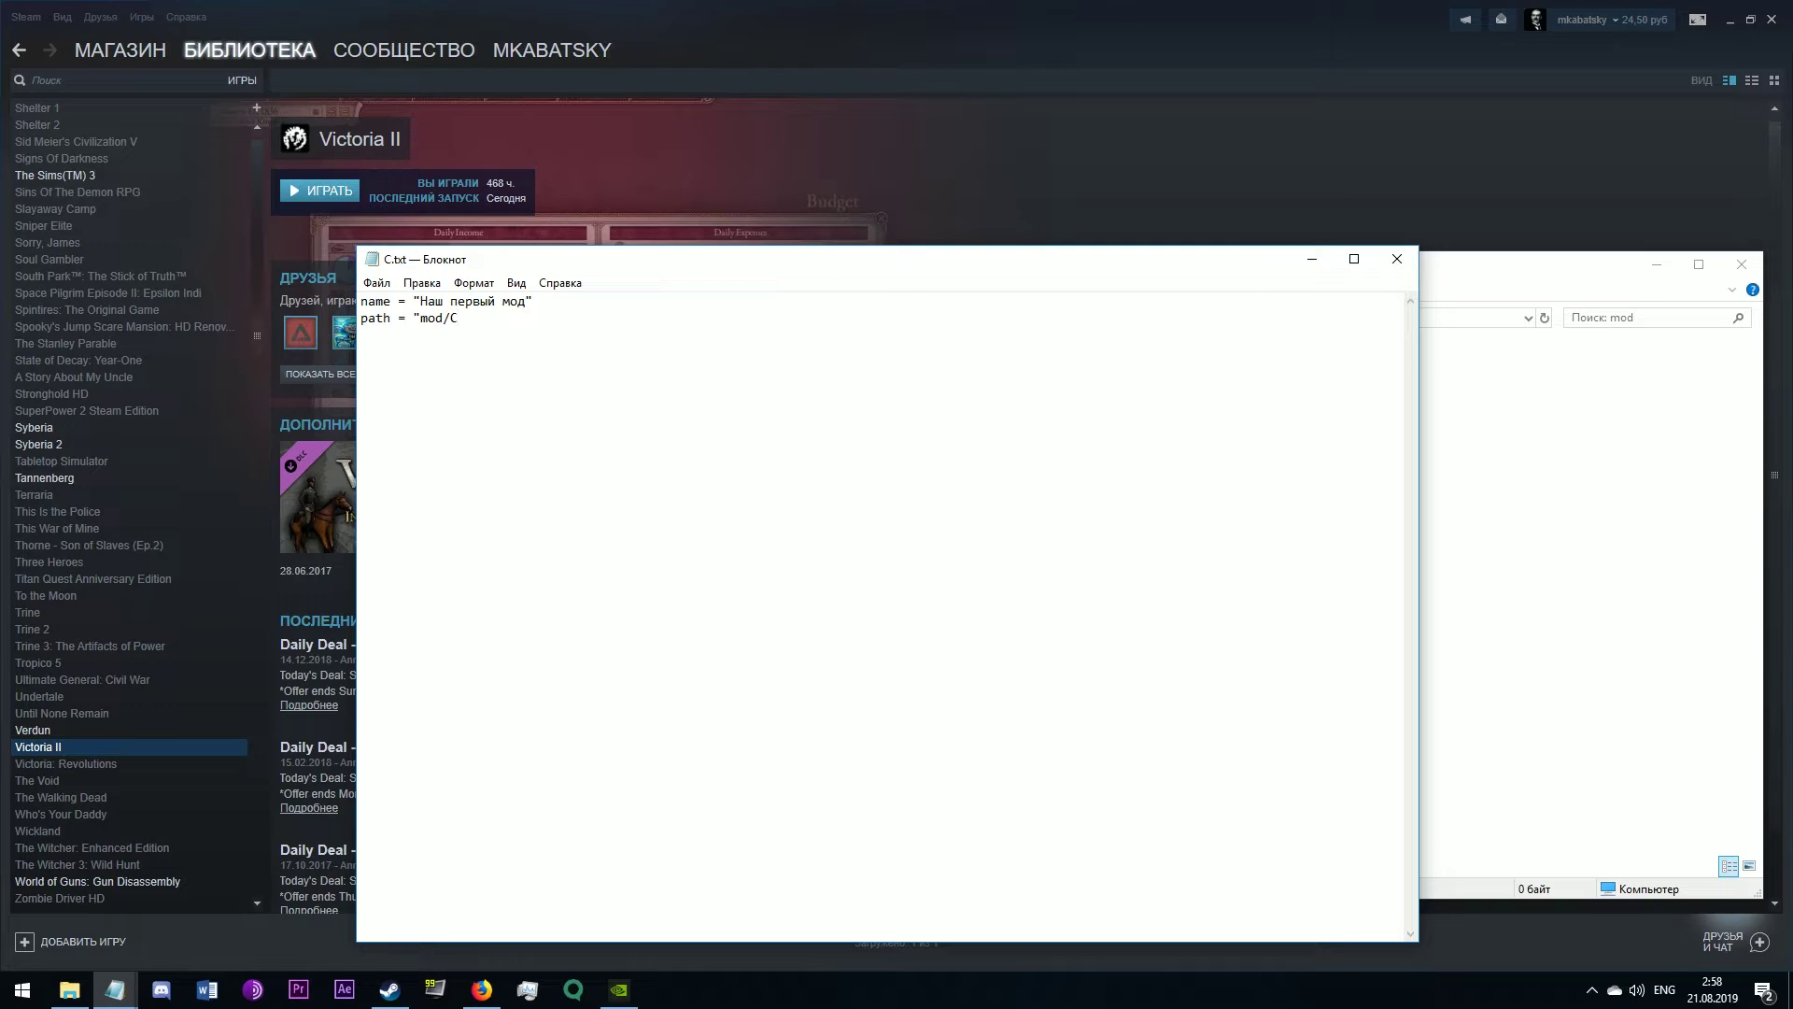
key("shift+Left")
type("Cool")
key("BackSpace")
key("BackSpace")
key("BackSpace")
key("BackSpace")
type("C\"")
left_click(1396, 259)
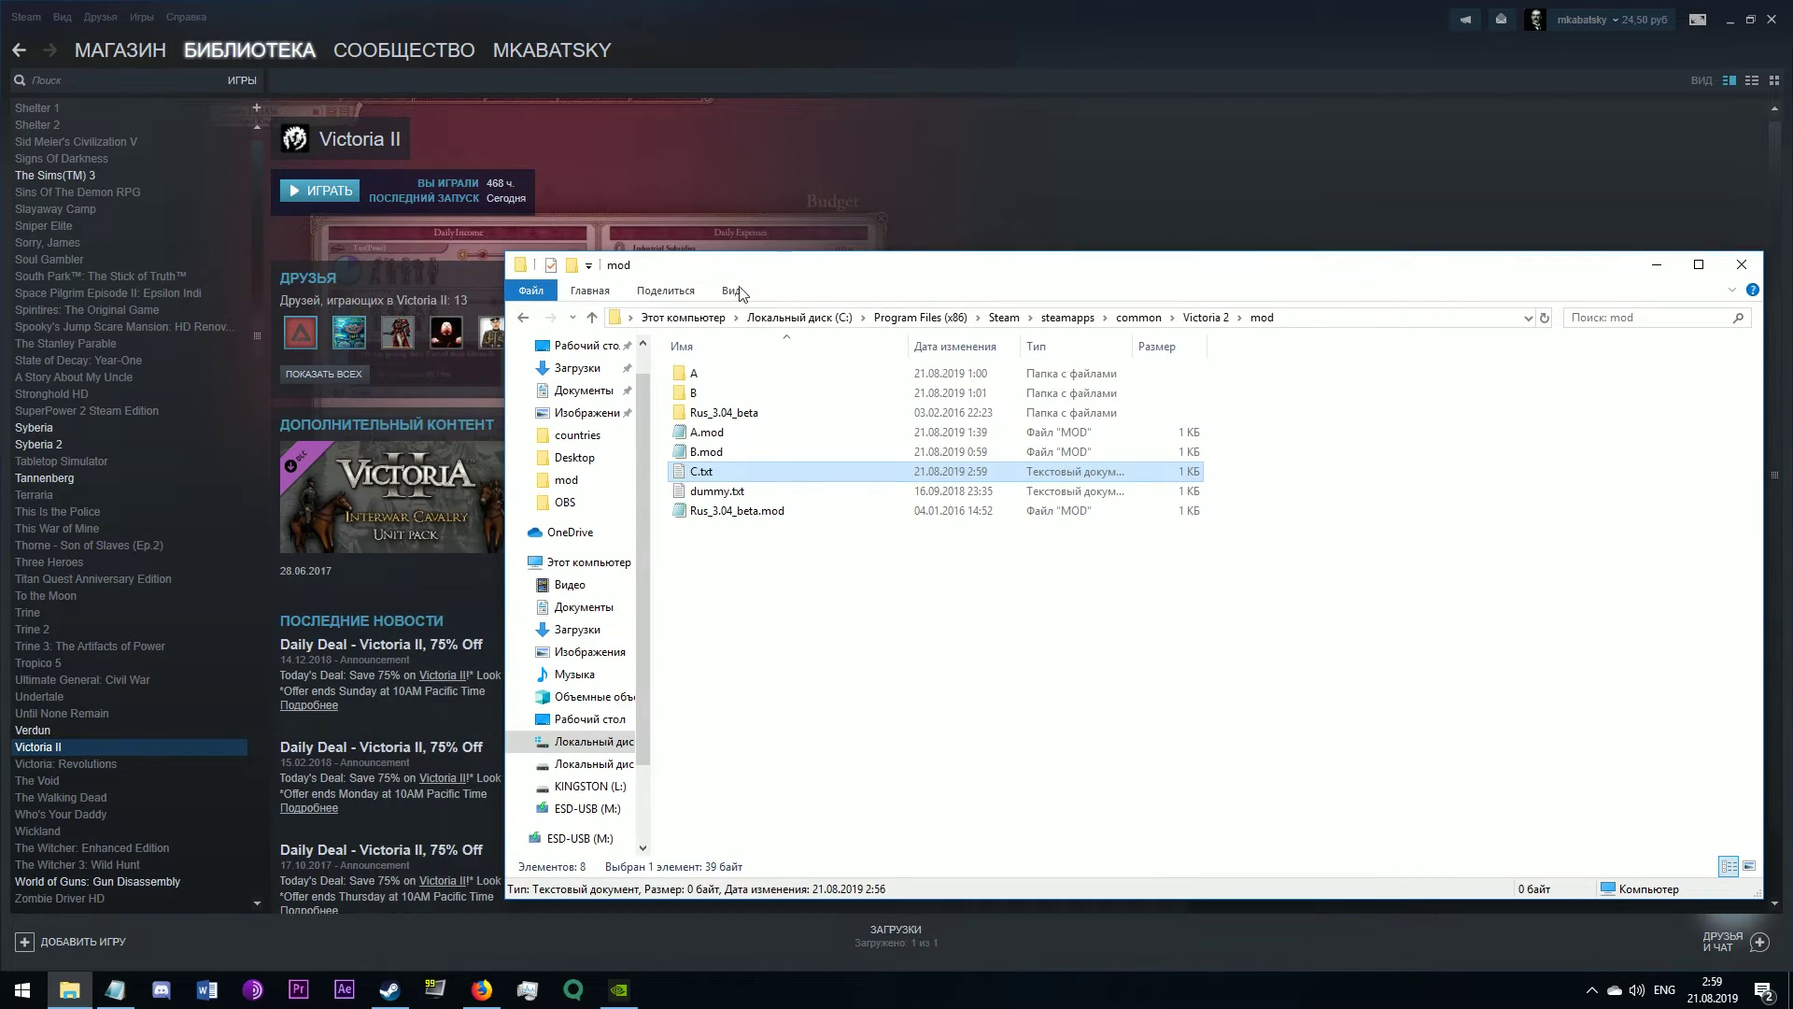
Step: Launch Victoria II from Steam to check the launcher's mod list, close it and return to the mod folder
left_click(349, 189)
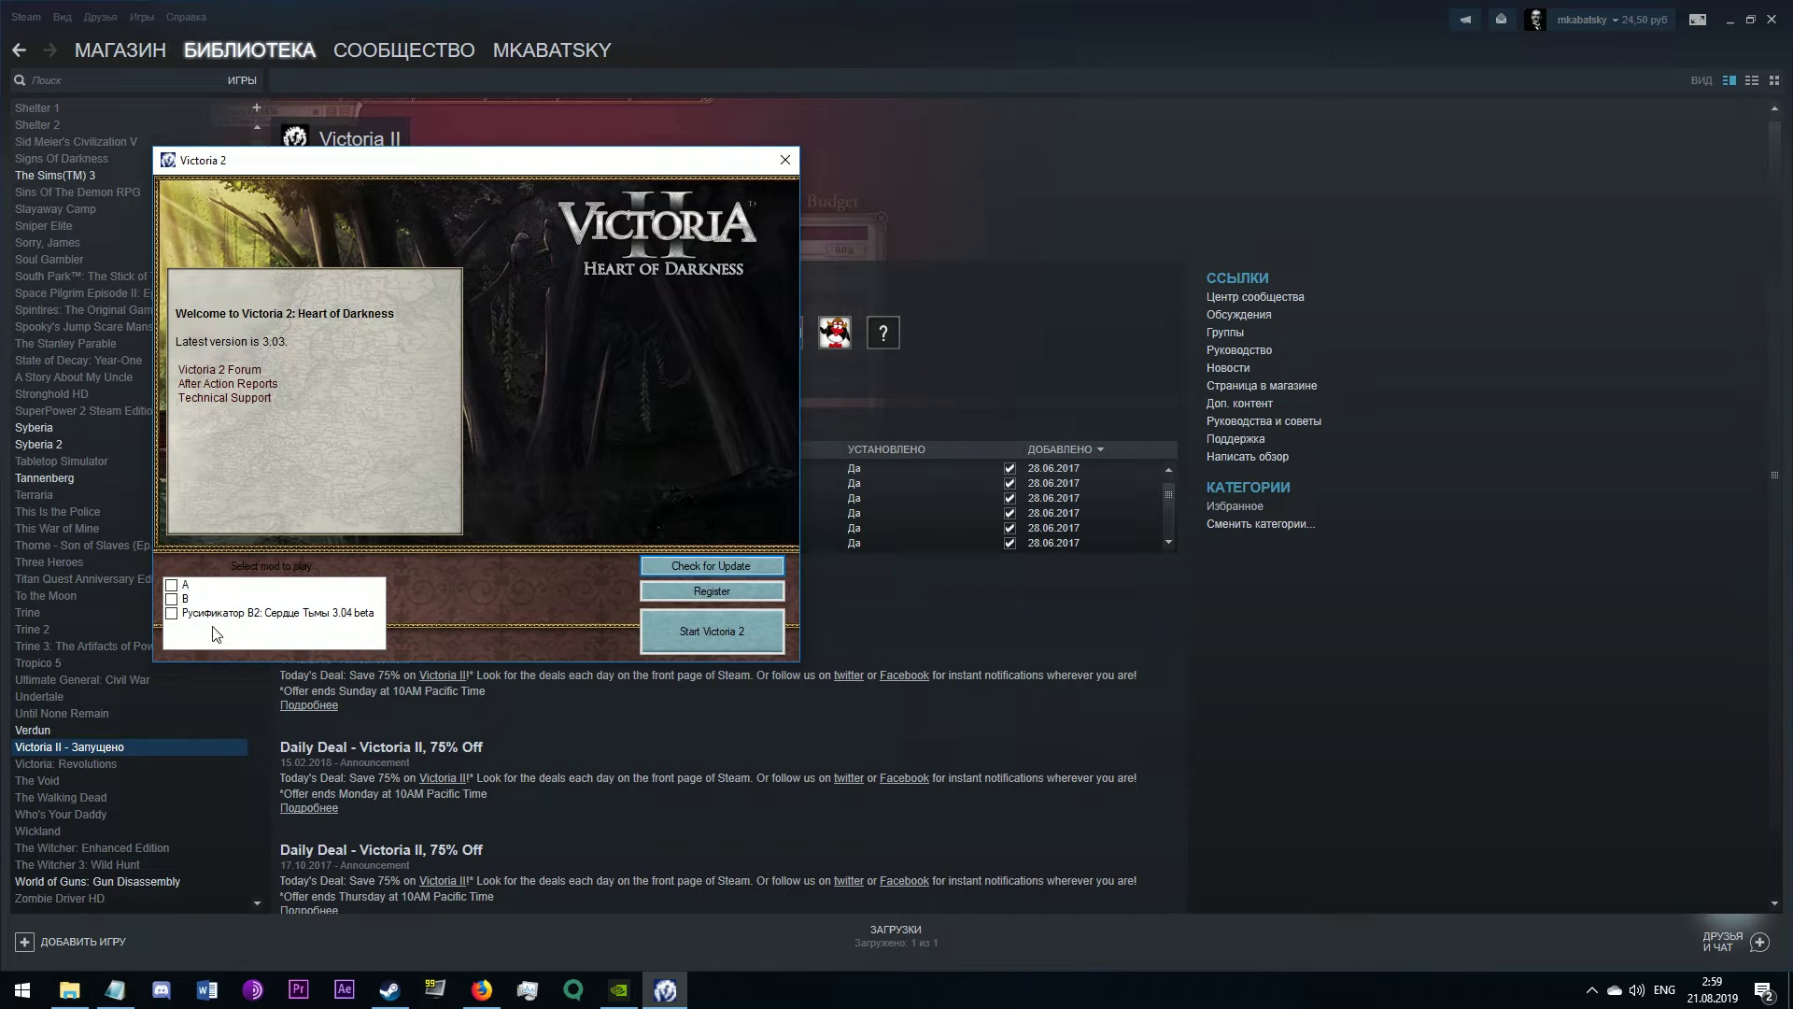
left_click(785, 160)
left_click(69, 994)
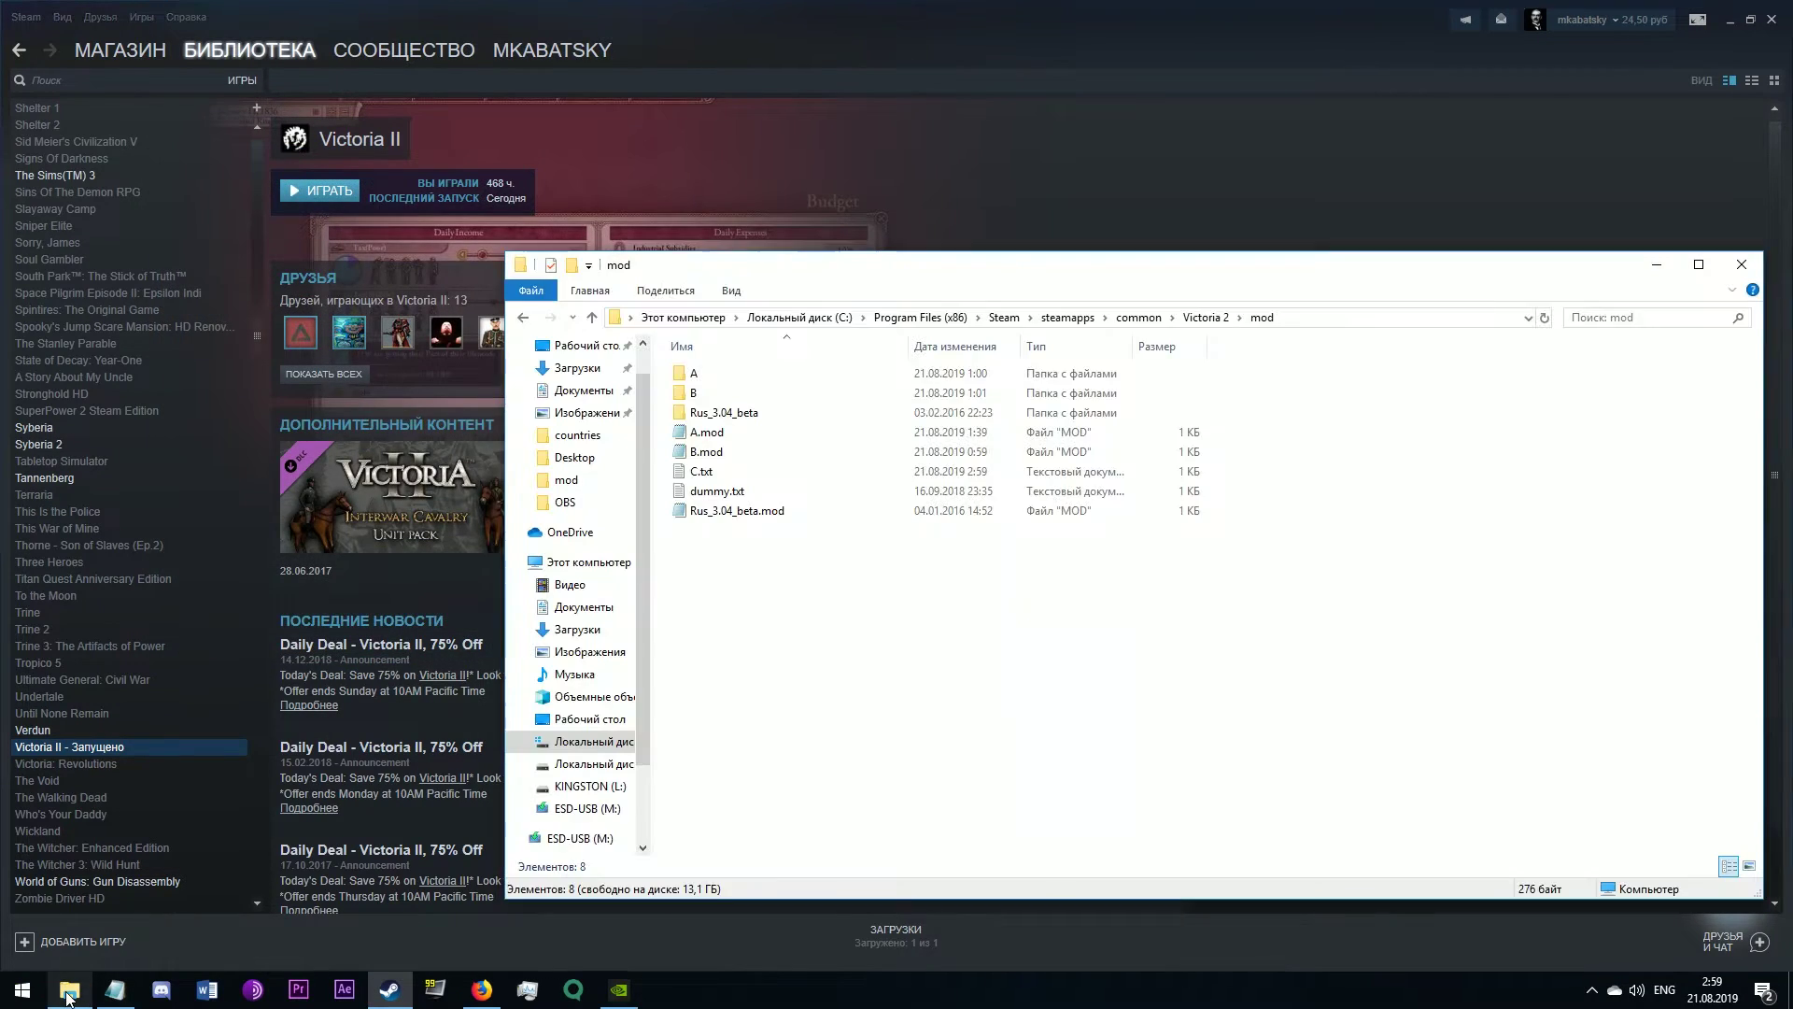
Step: Rename C.txt in the mod folder to C.mod and accept the change of file extension
right_click(806, 622)
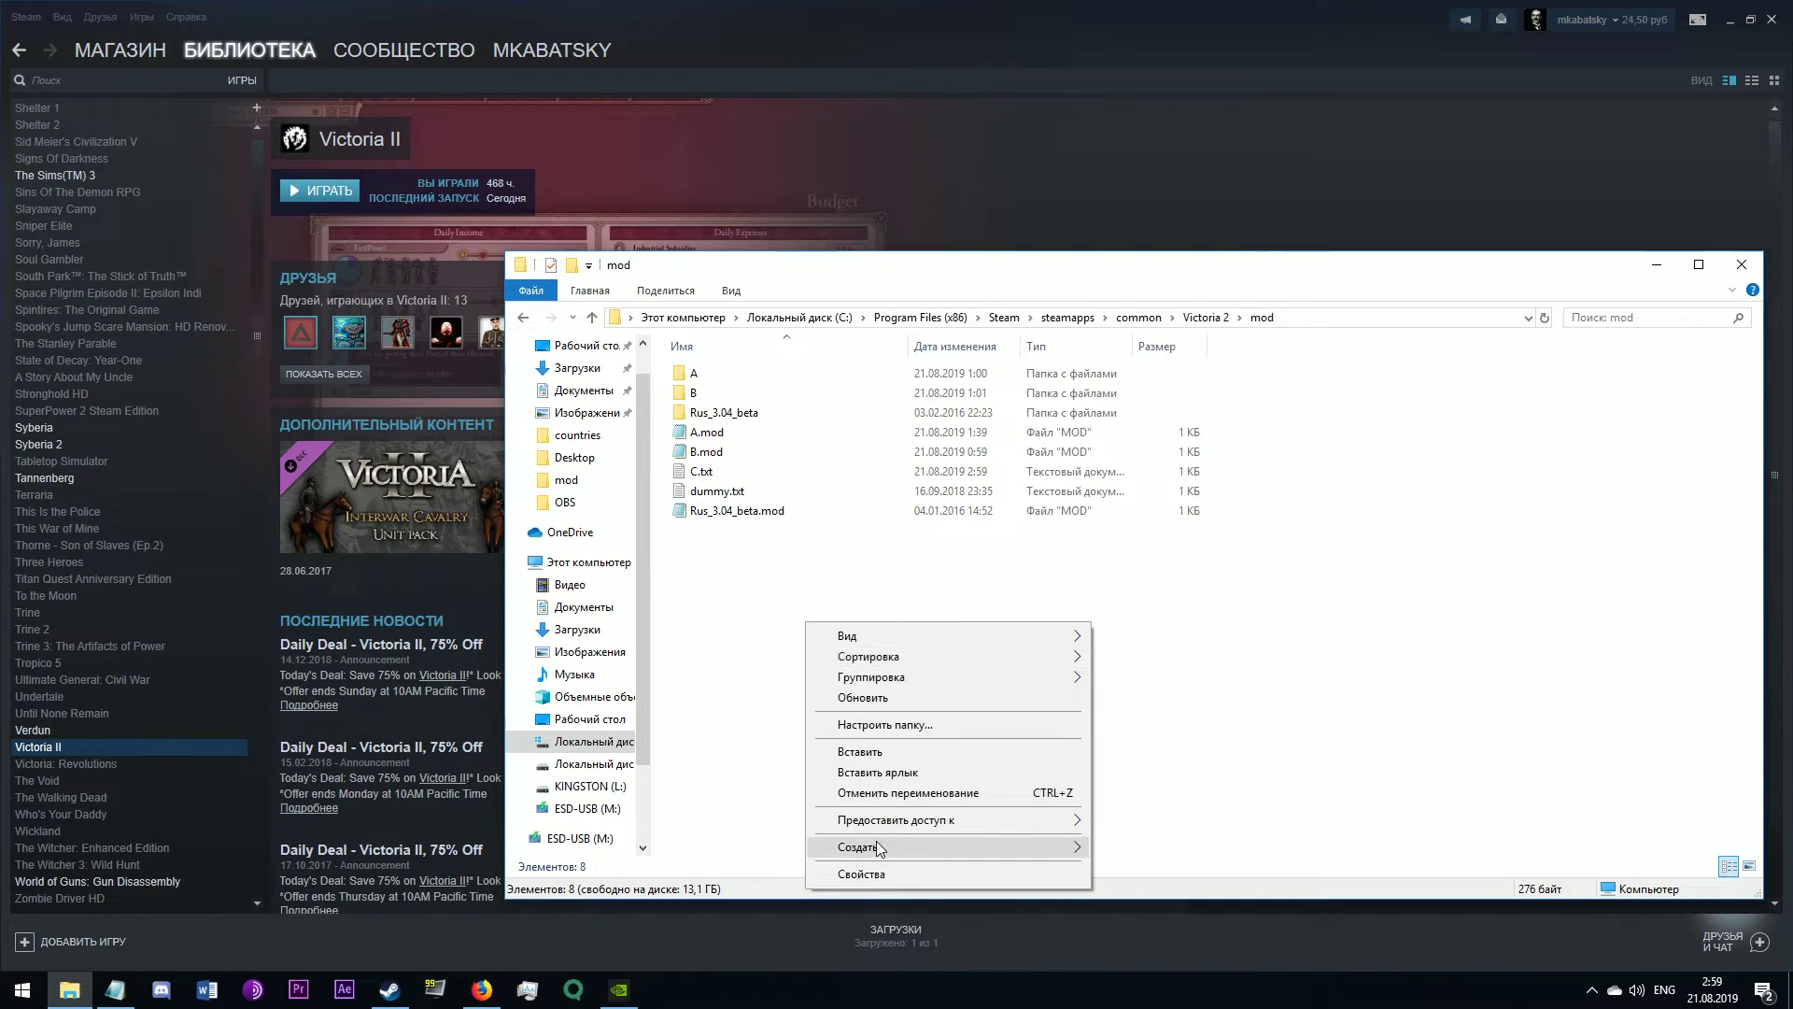
left_click(756, 607)
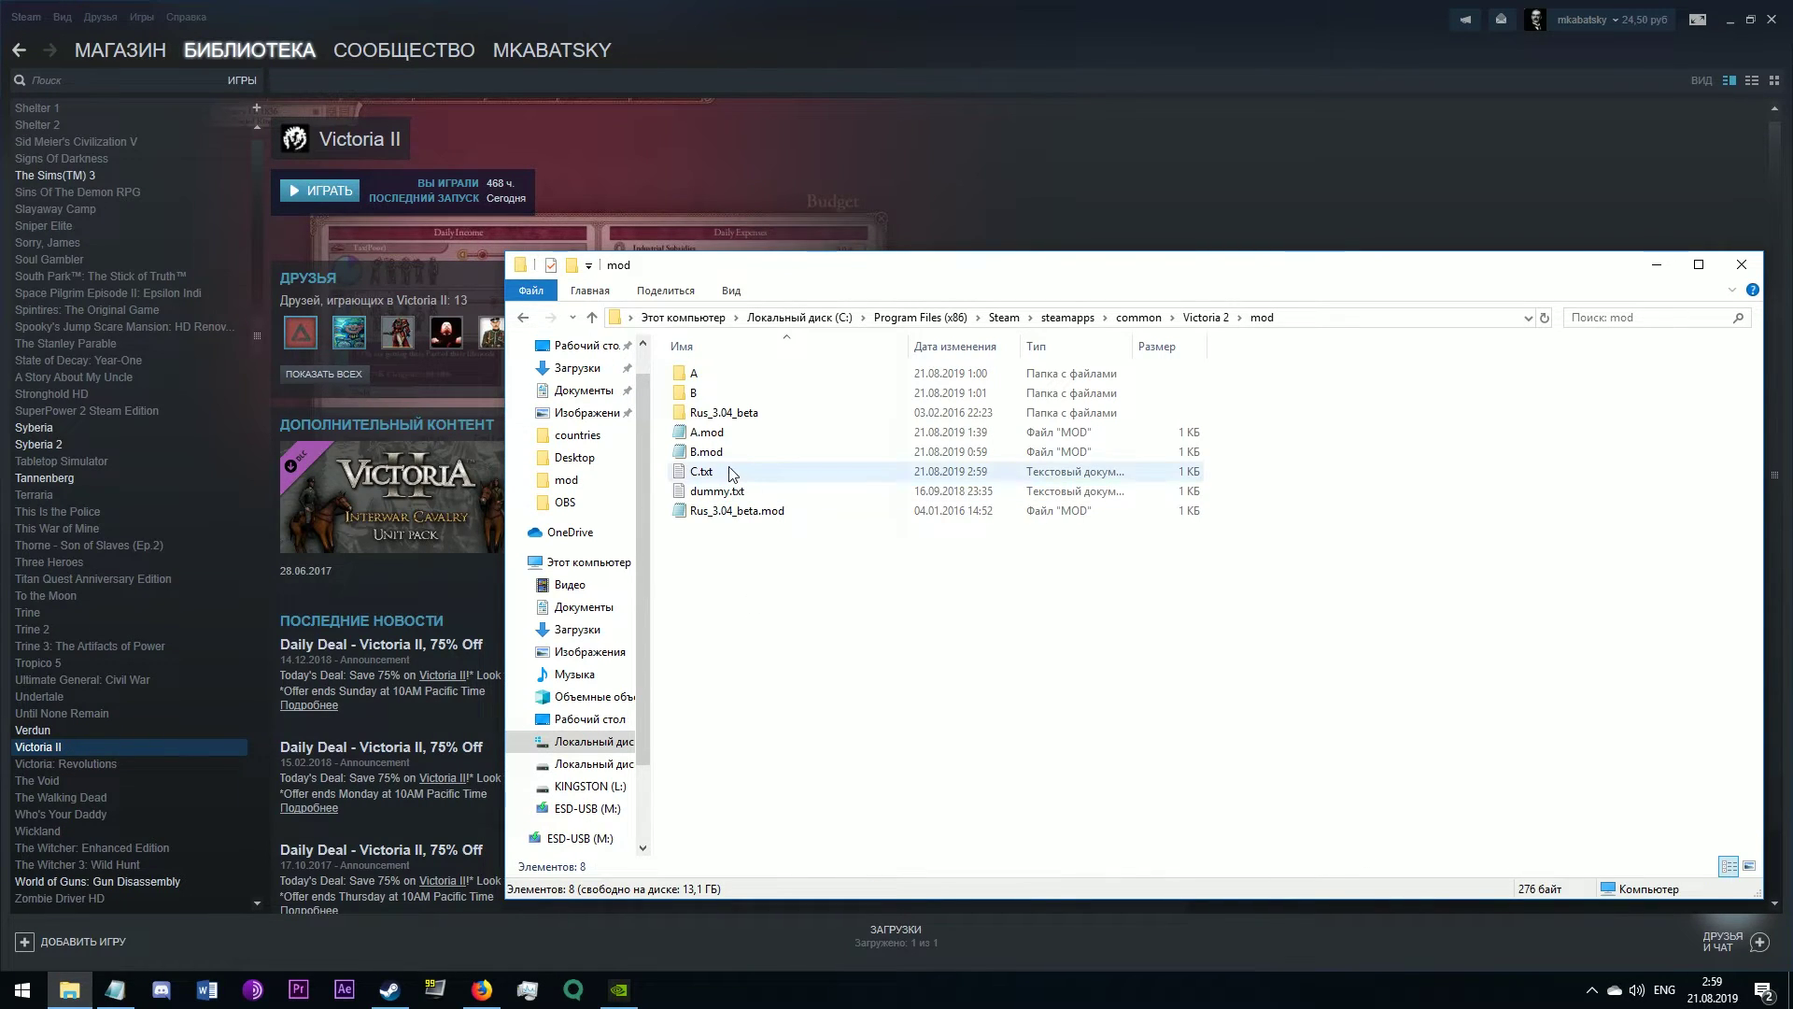
left_click(731, 475)
key("F2")
key("End")
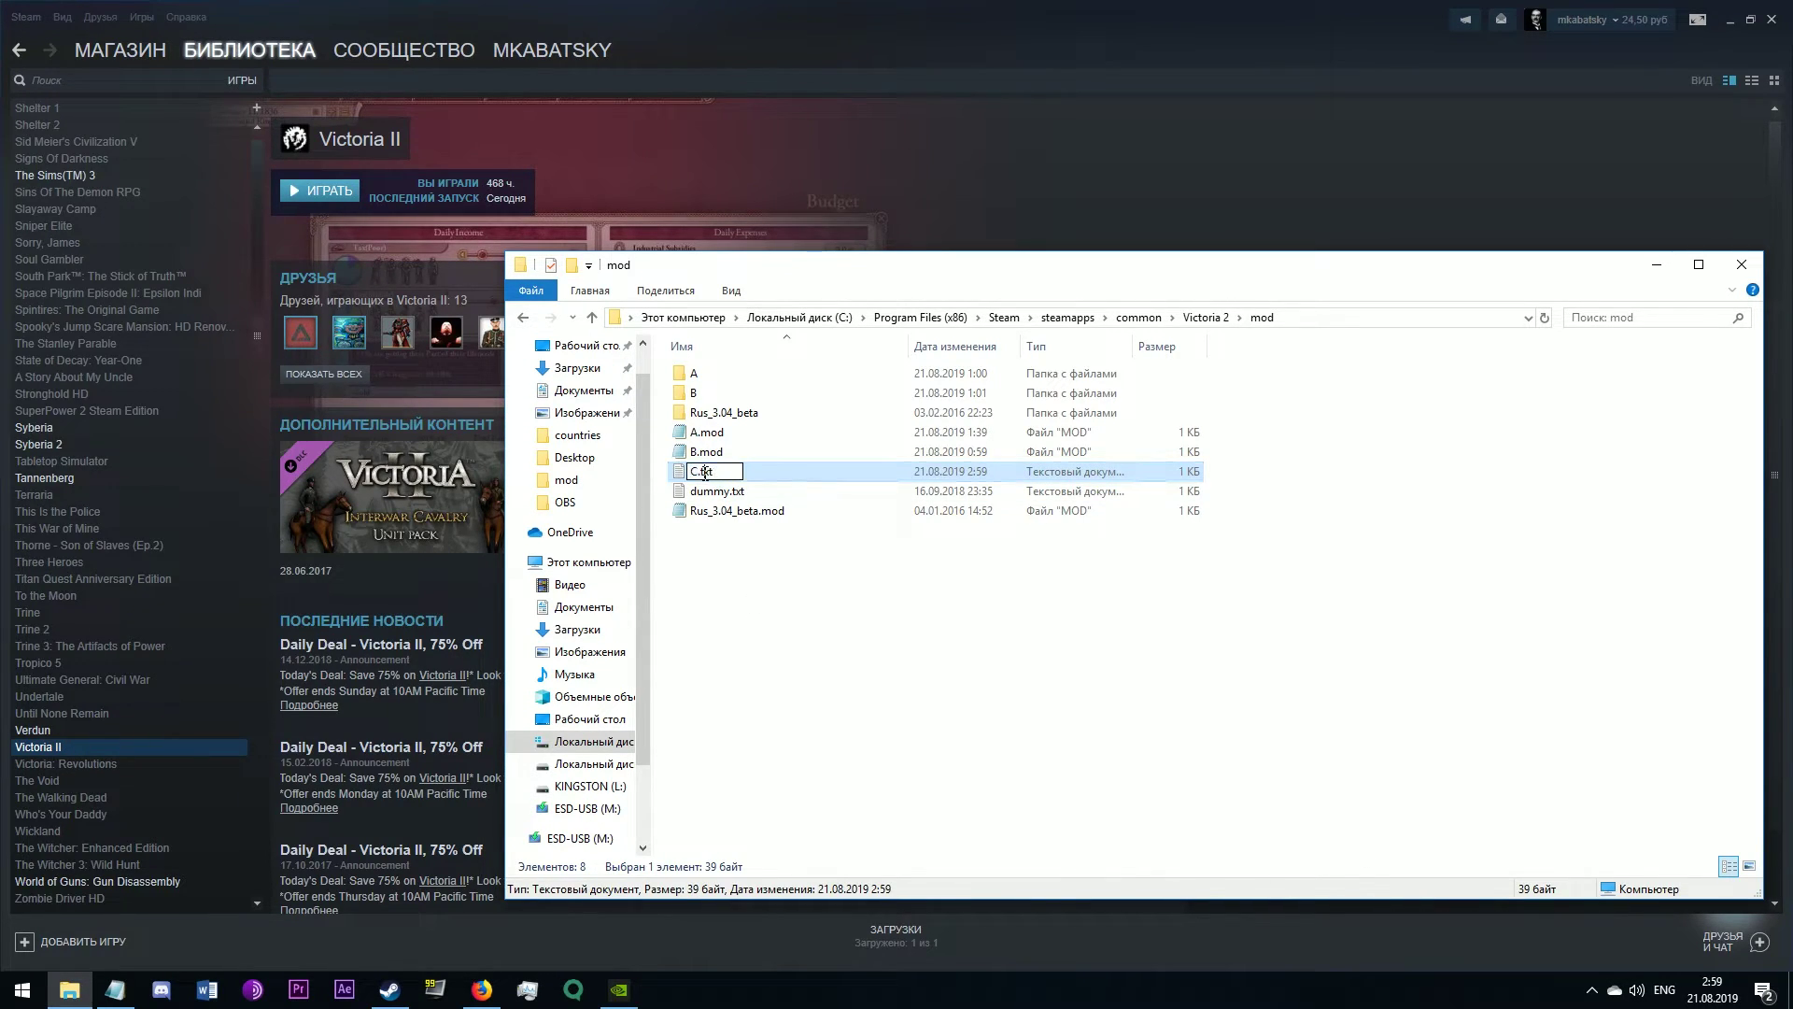
key("BackSpace")
key("BackSpace")
key("BackSpace")
type("mod")
key("Return")
key("Return")
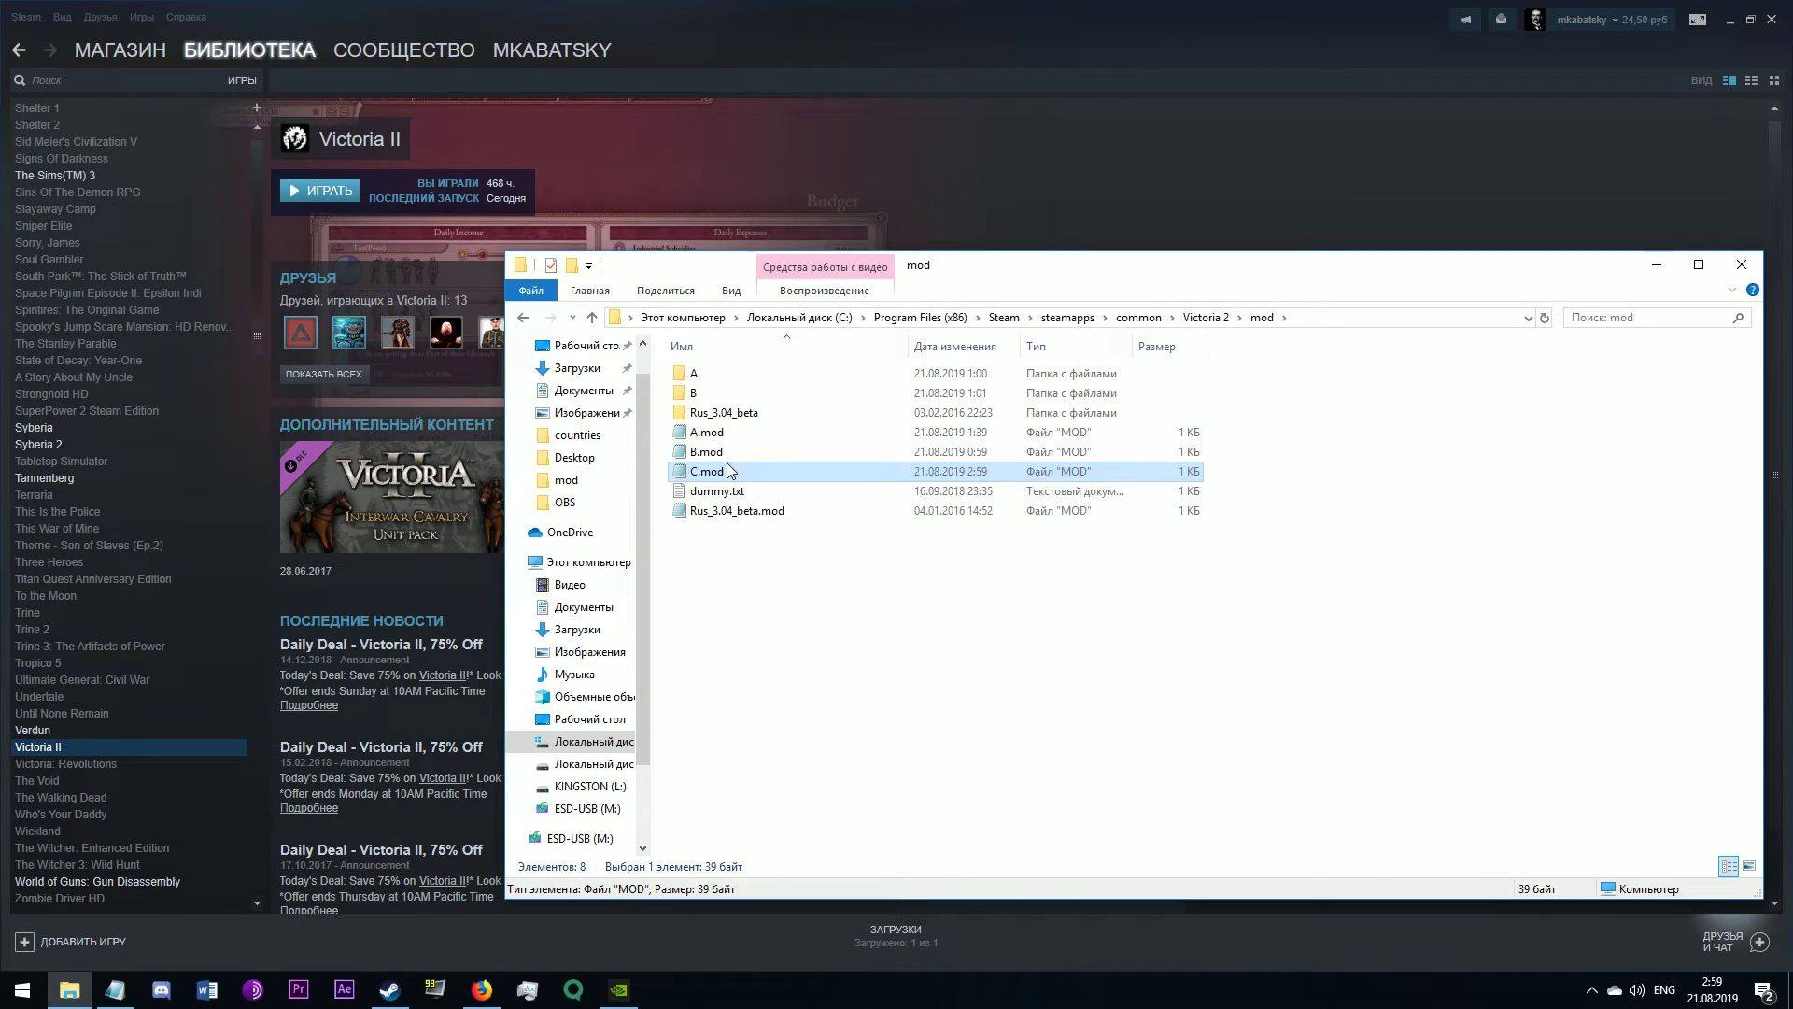
Step: Launch Victoria II from Steam and enable the mod "Наш первый мод" in the launcher's mod list
left_click(305, 193)
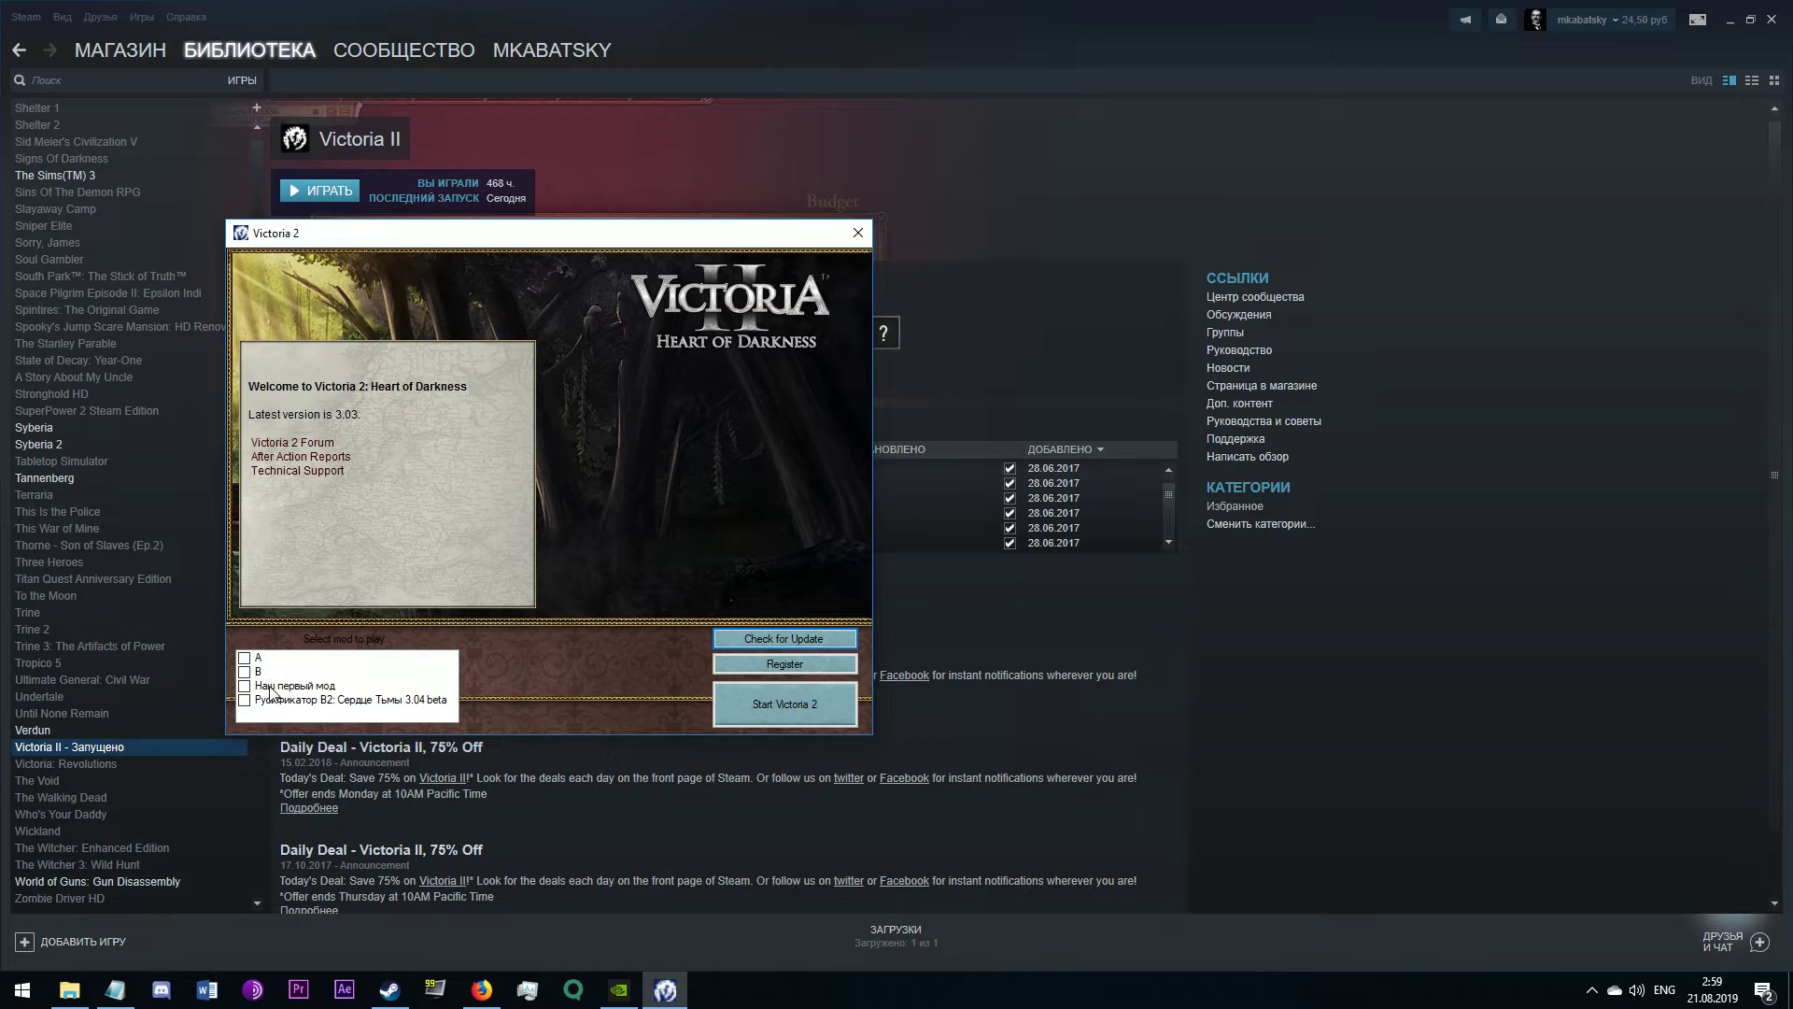
left_click(314, 689)
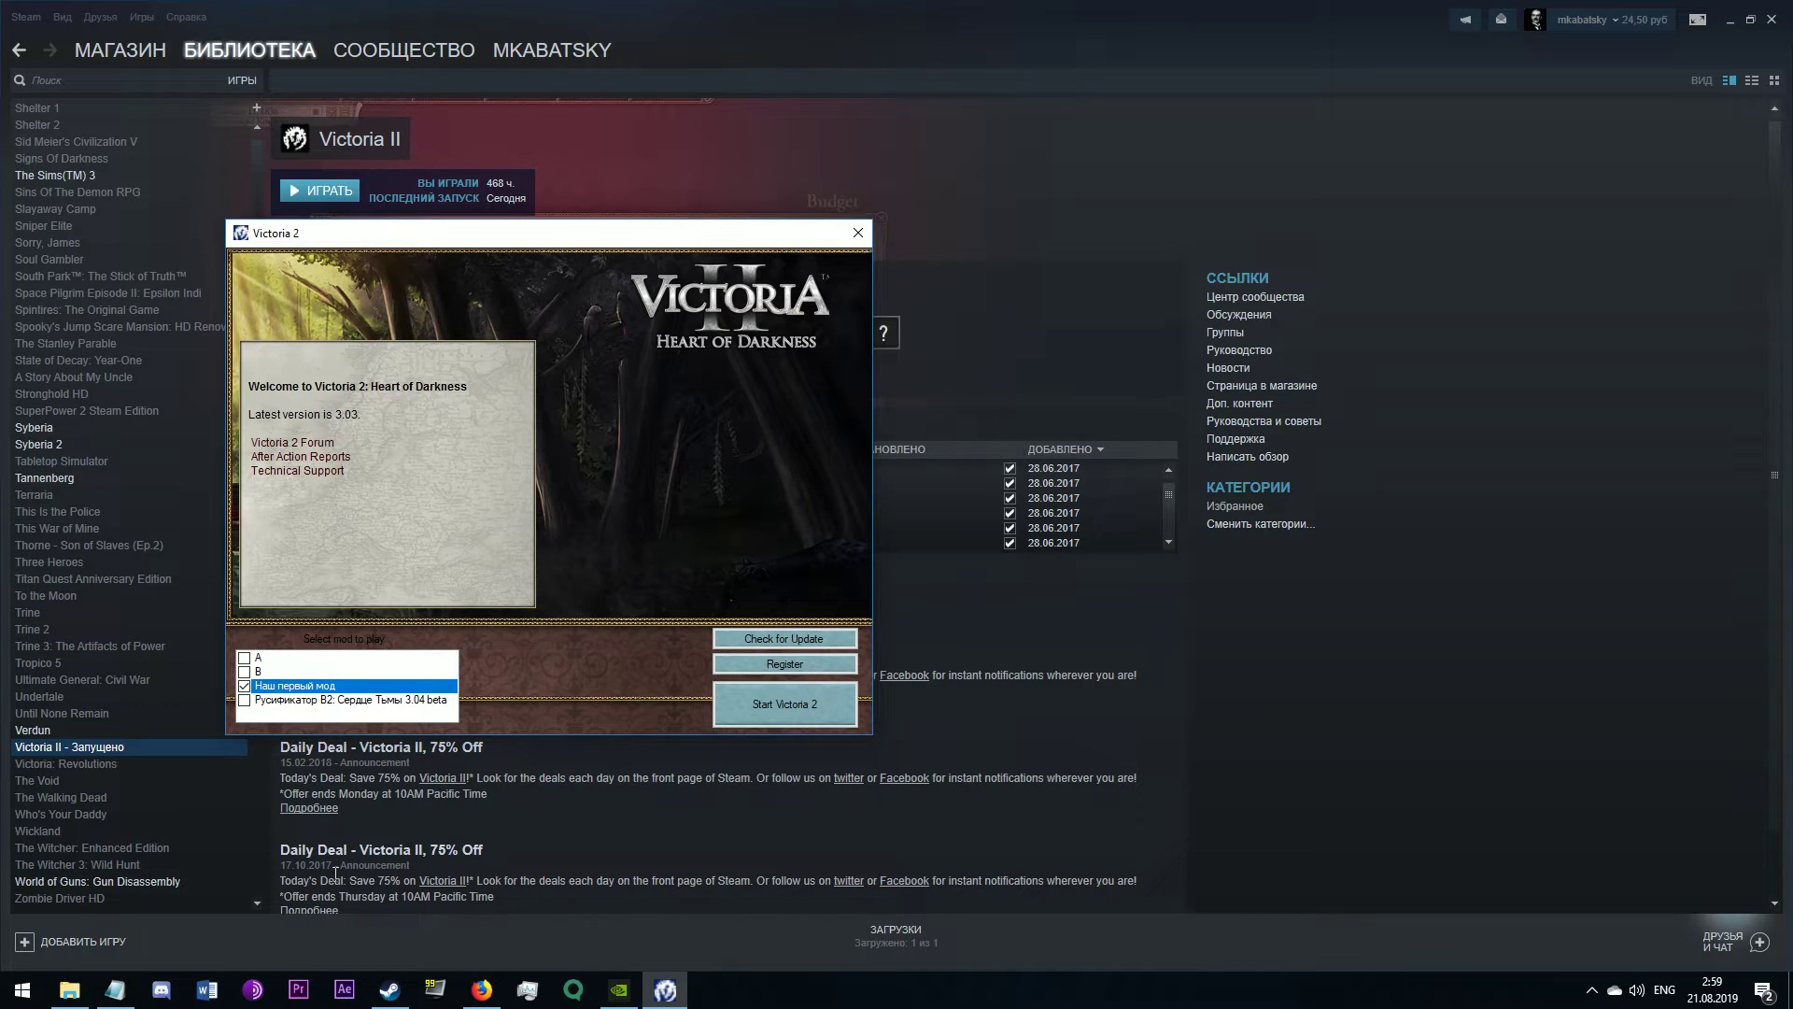
Step: Create a new folder named C in the Victoria 2 mod folder in File Explorer and open it
left_click(70, 990)
right_click(861, 610)
mouse_move(971, 823)
left_click(1213, 561)
type("C")
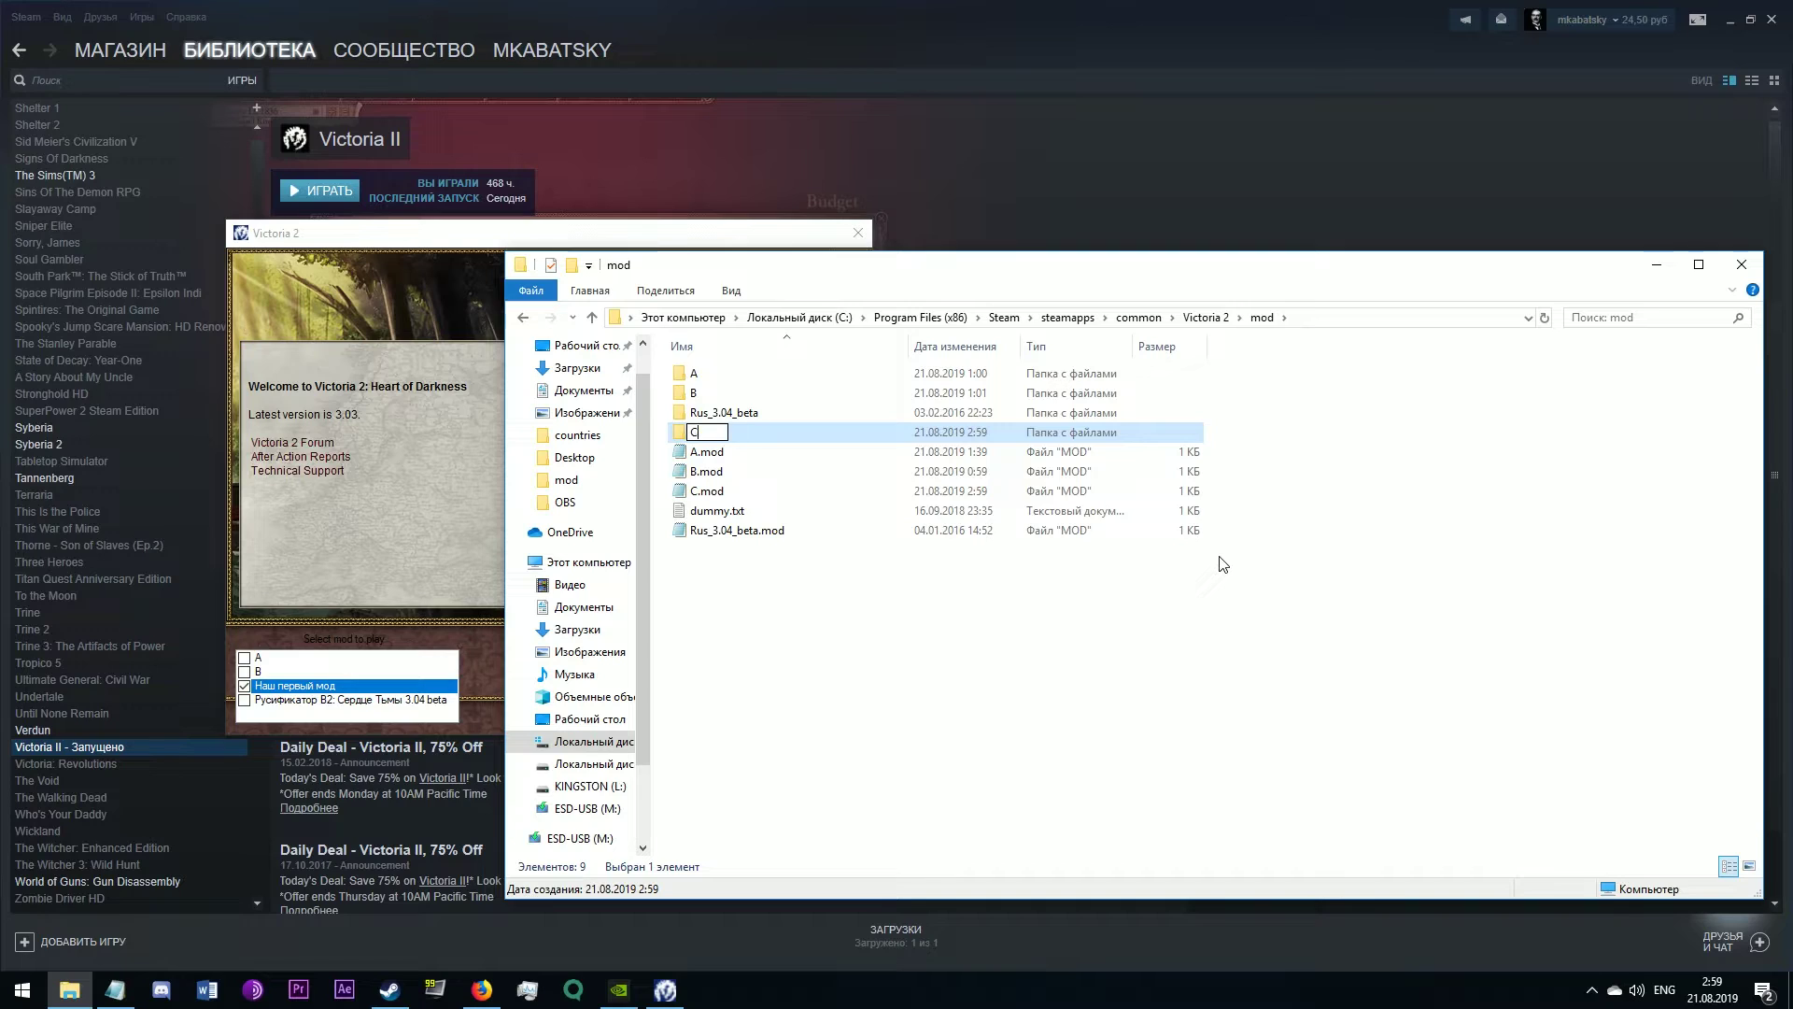
key("Return")
key("Return")
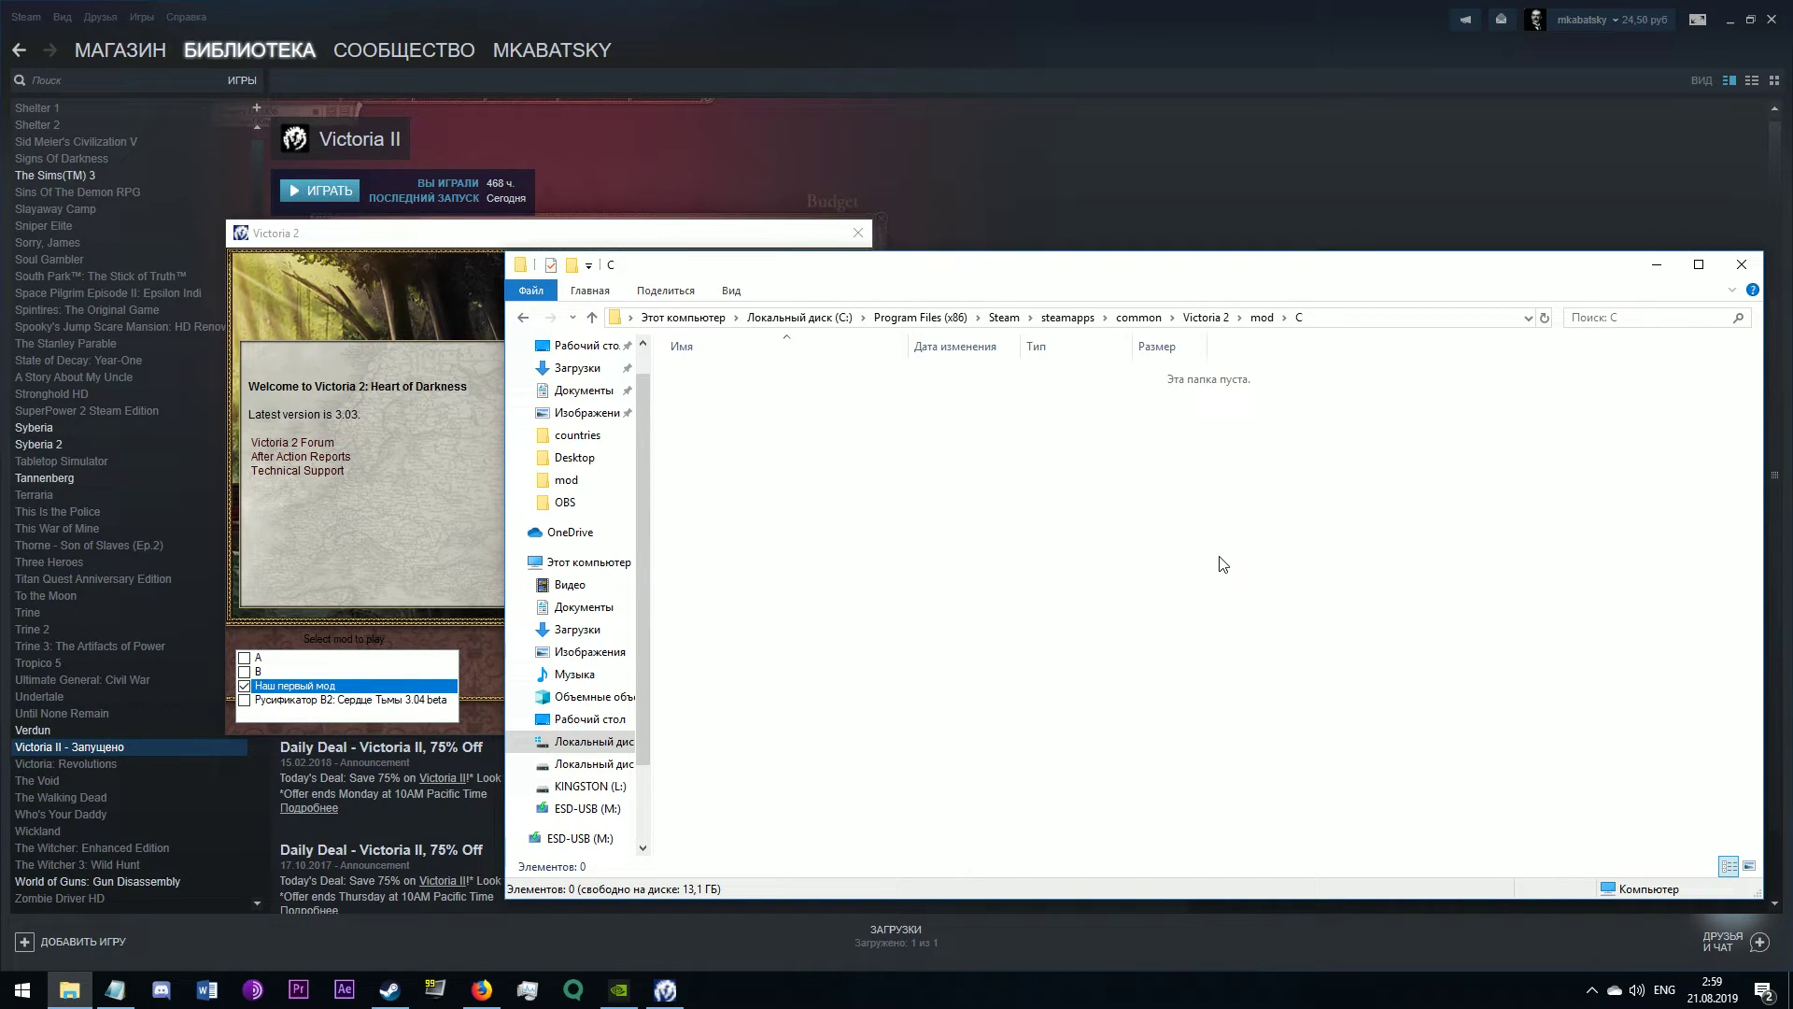
Step: Close the Victoria II launcher and open RUS - Russia.txt from mod A's history\countries folder
left_click(393, 523)
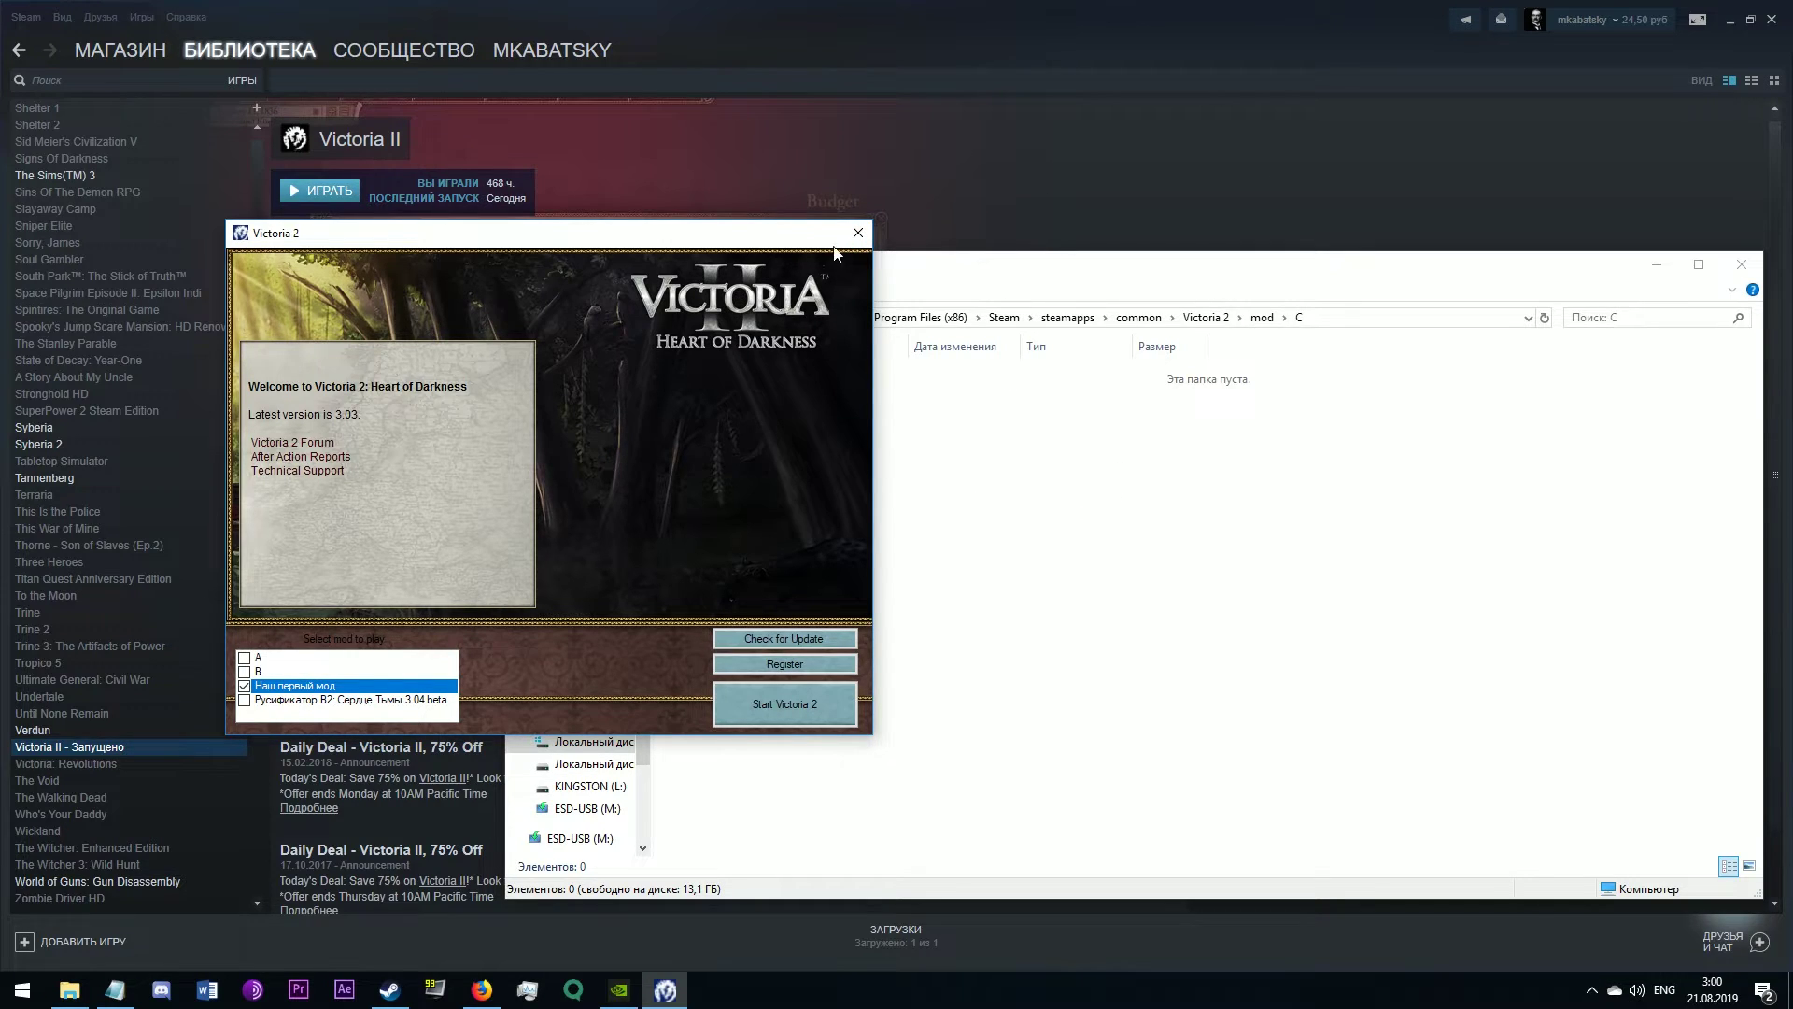
left_click(856, 233)
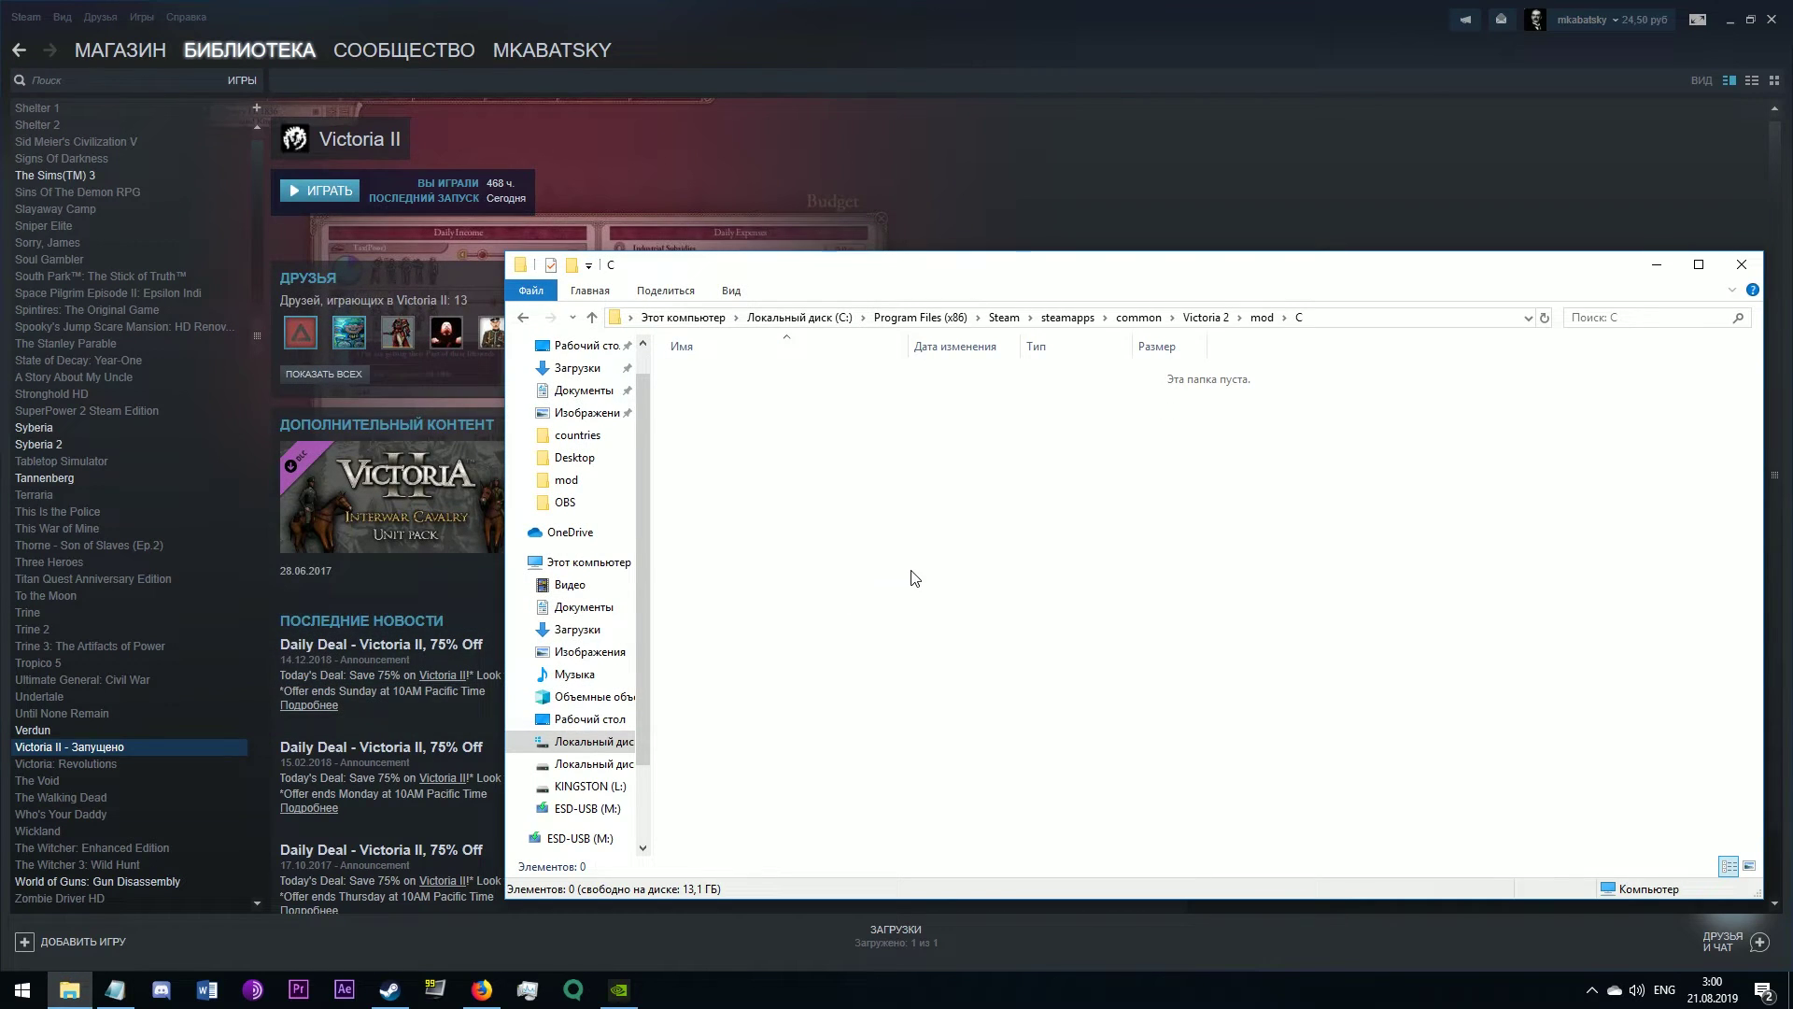
key("BackSpace")
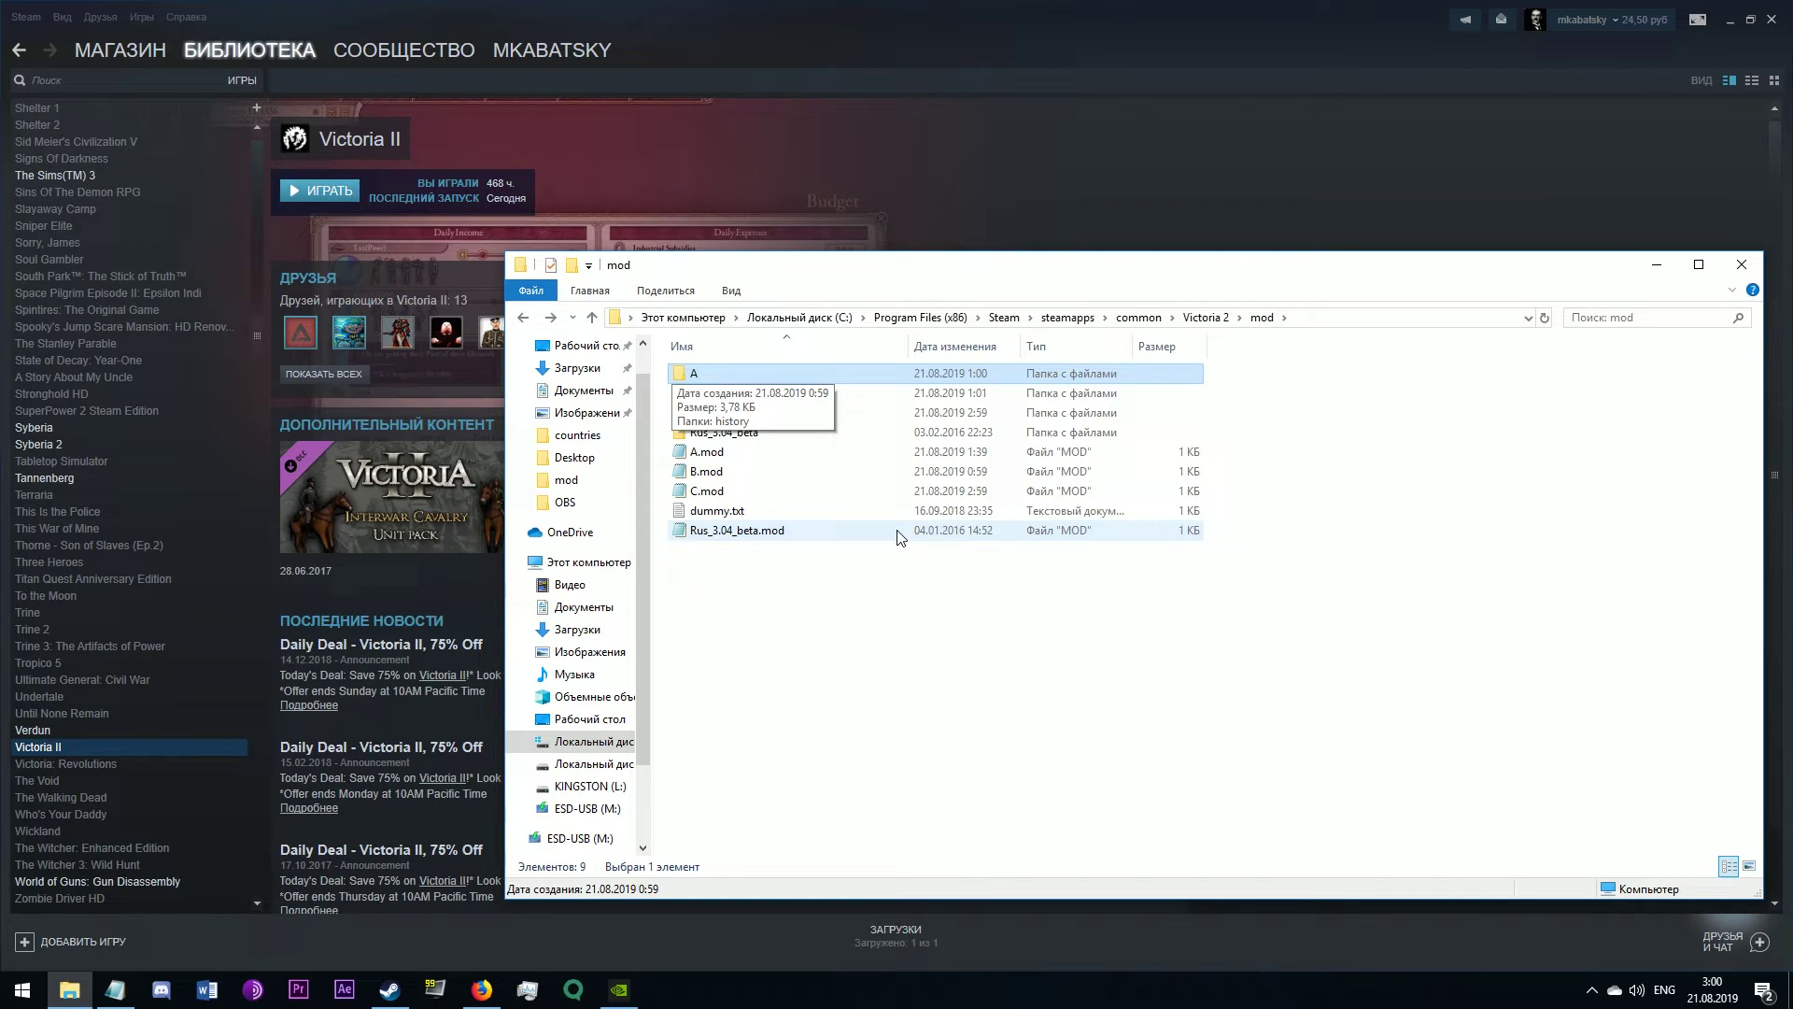
key("Return")
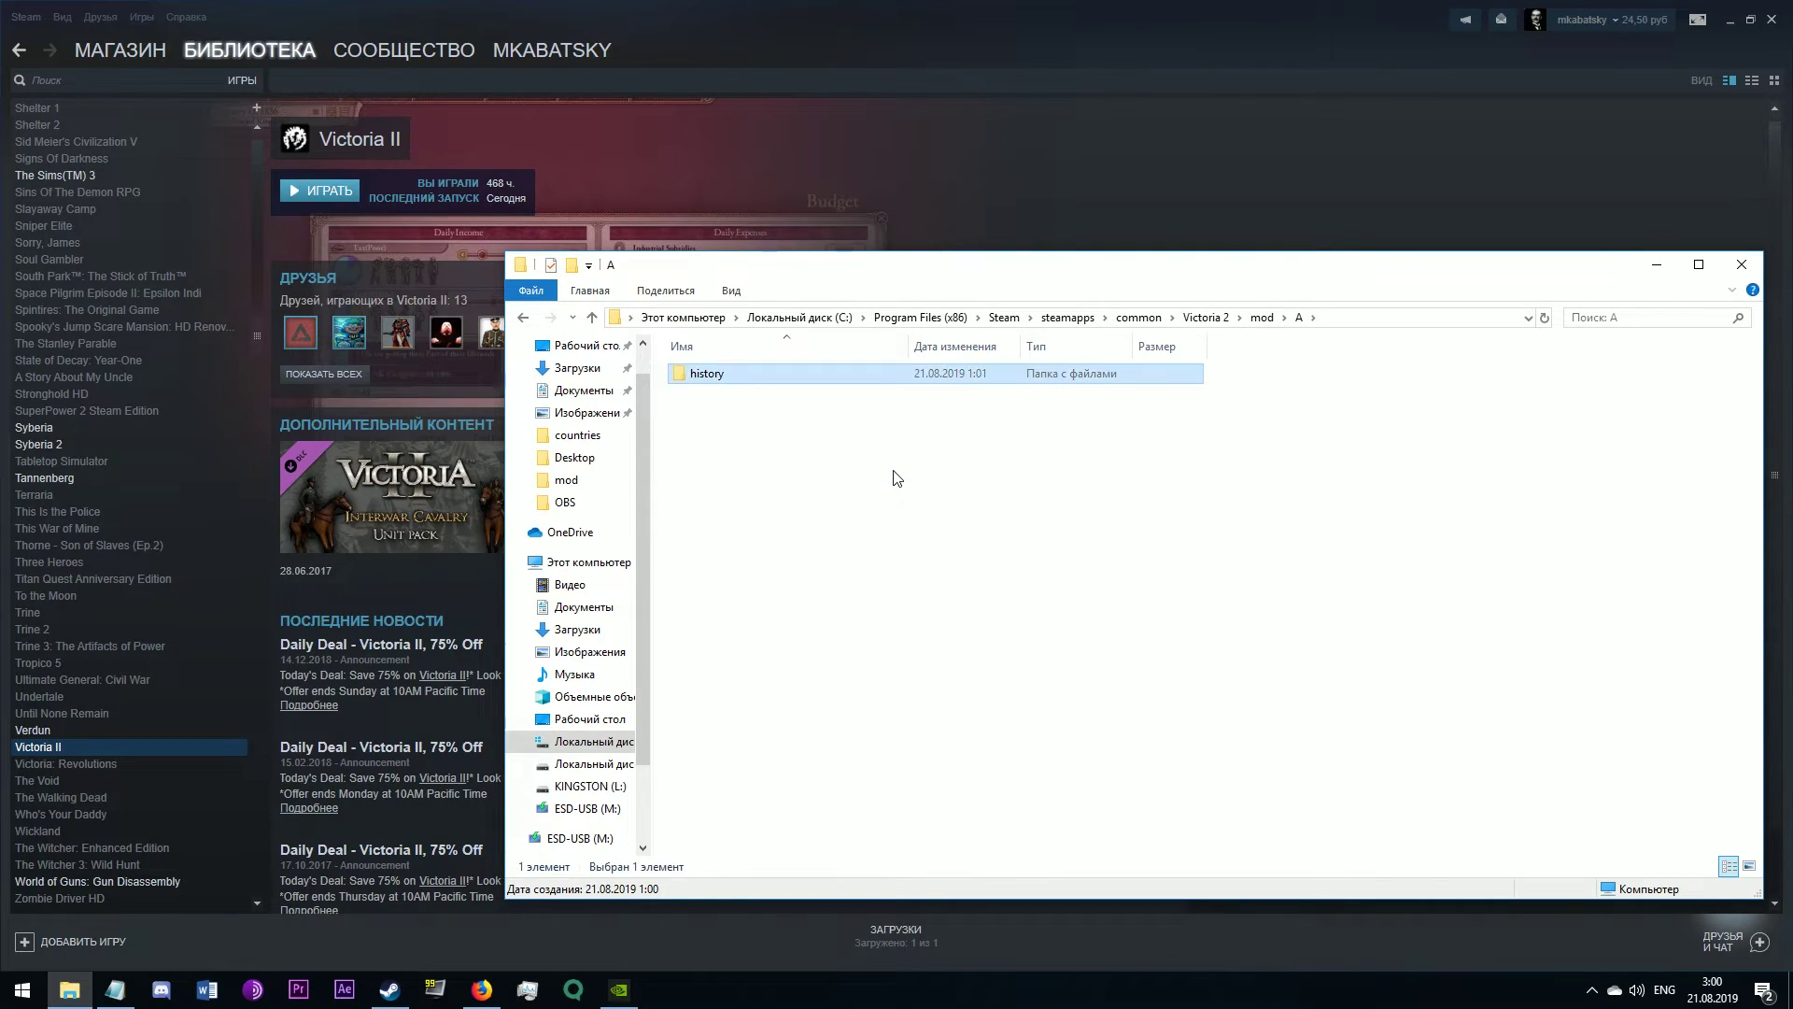
key("Return")
key("Return")
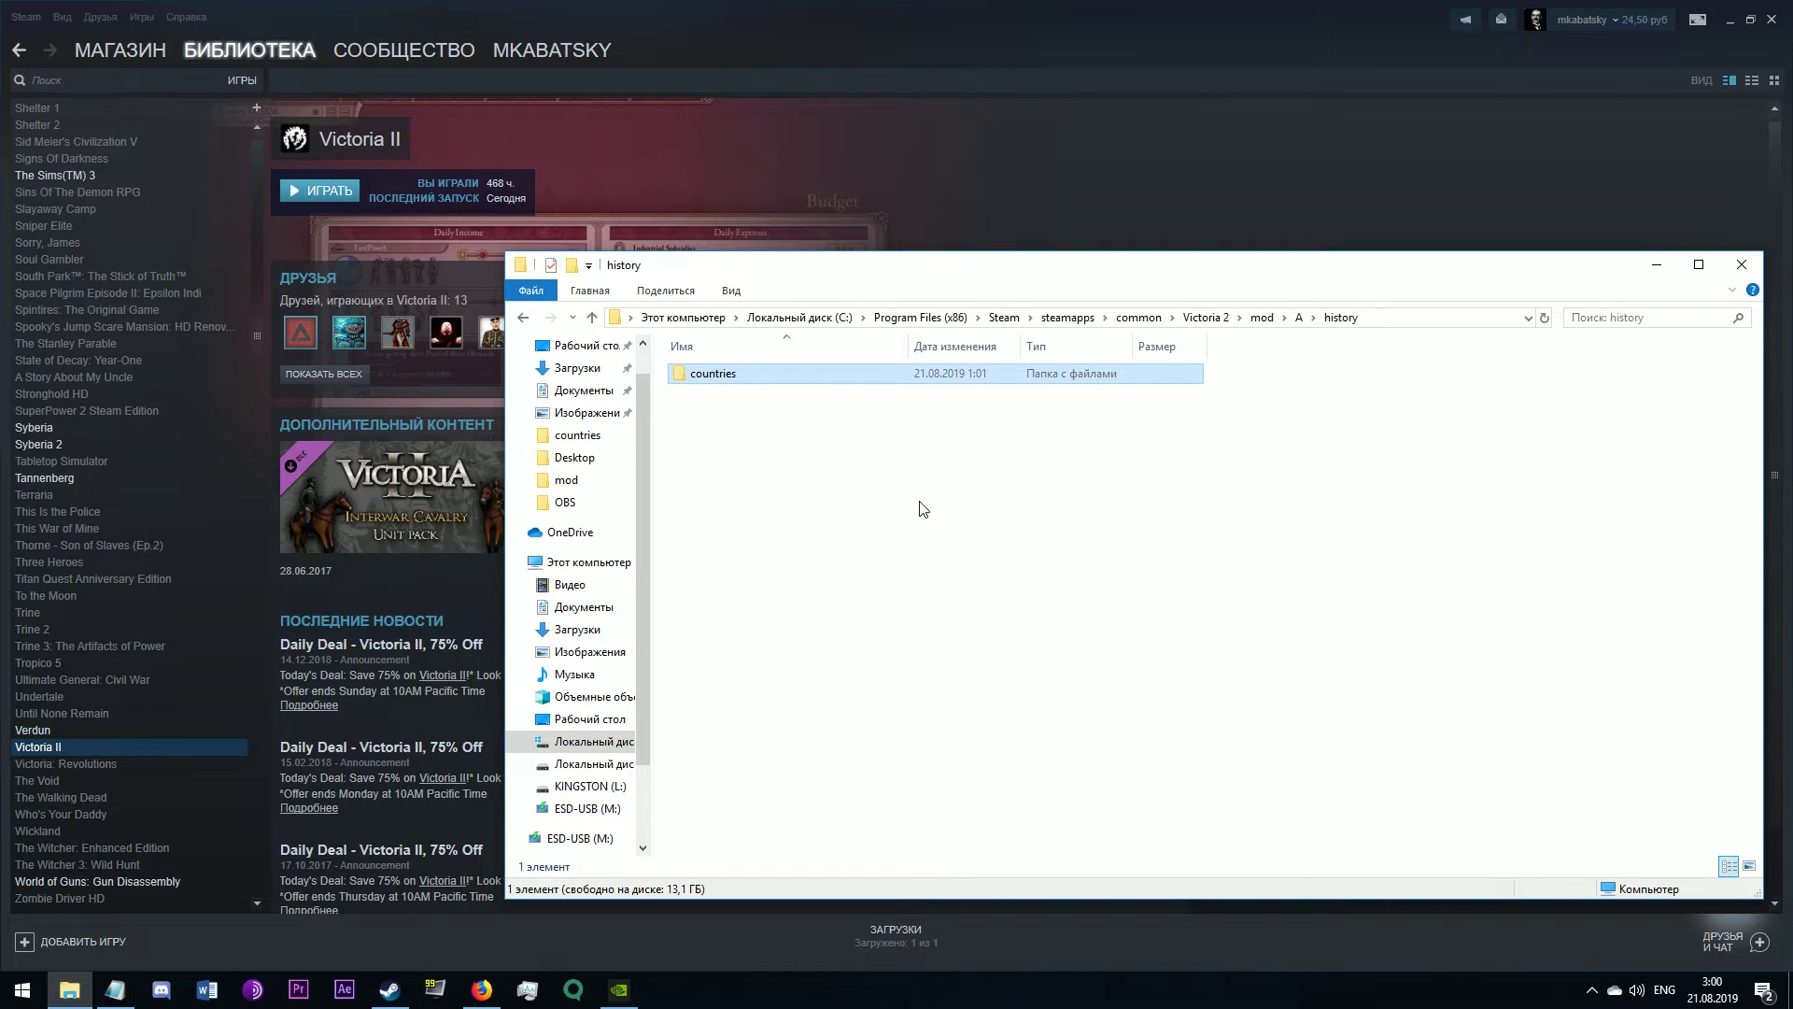
key("Down")
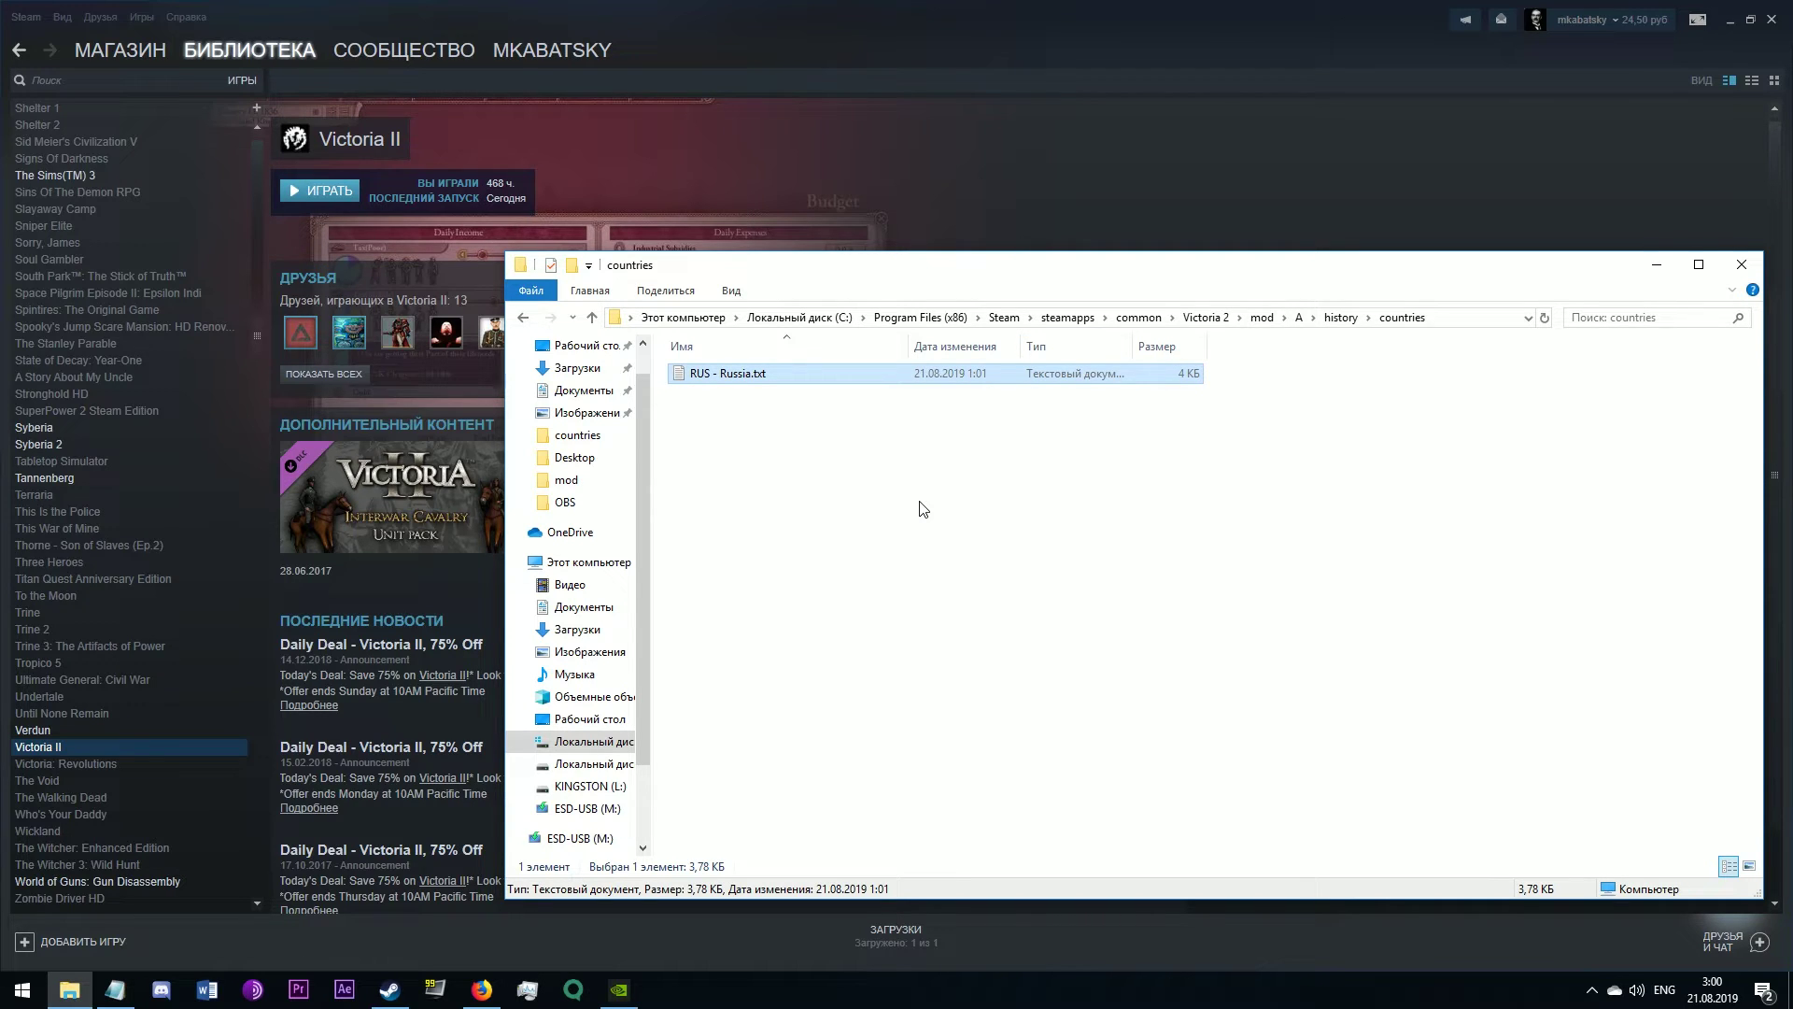
key("Return")
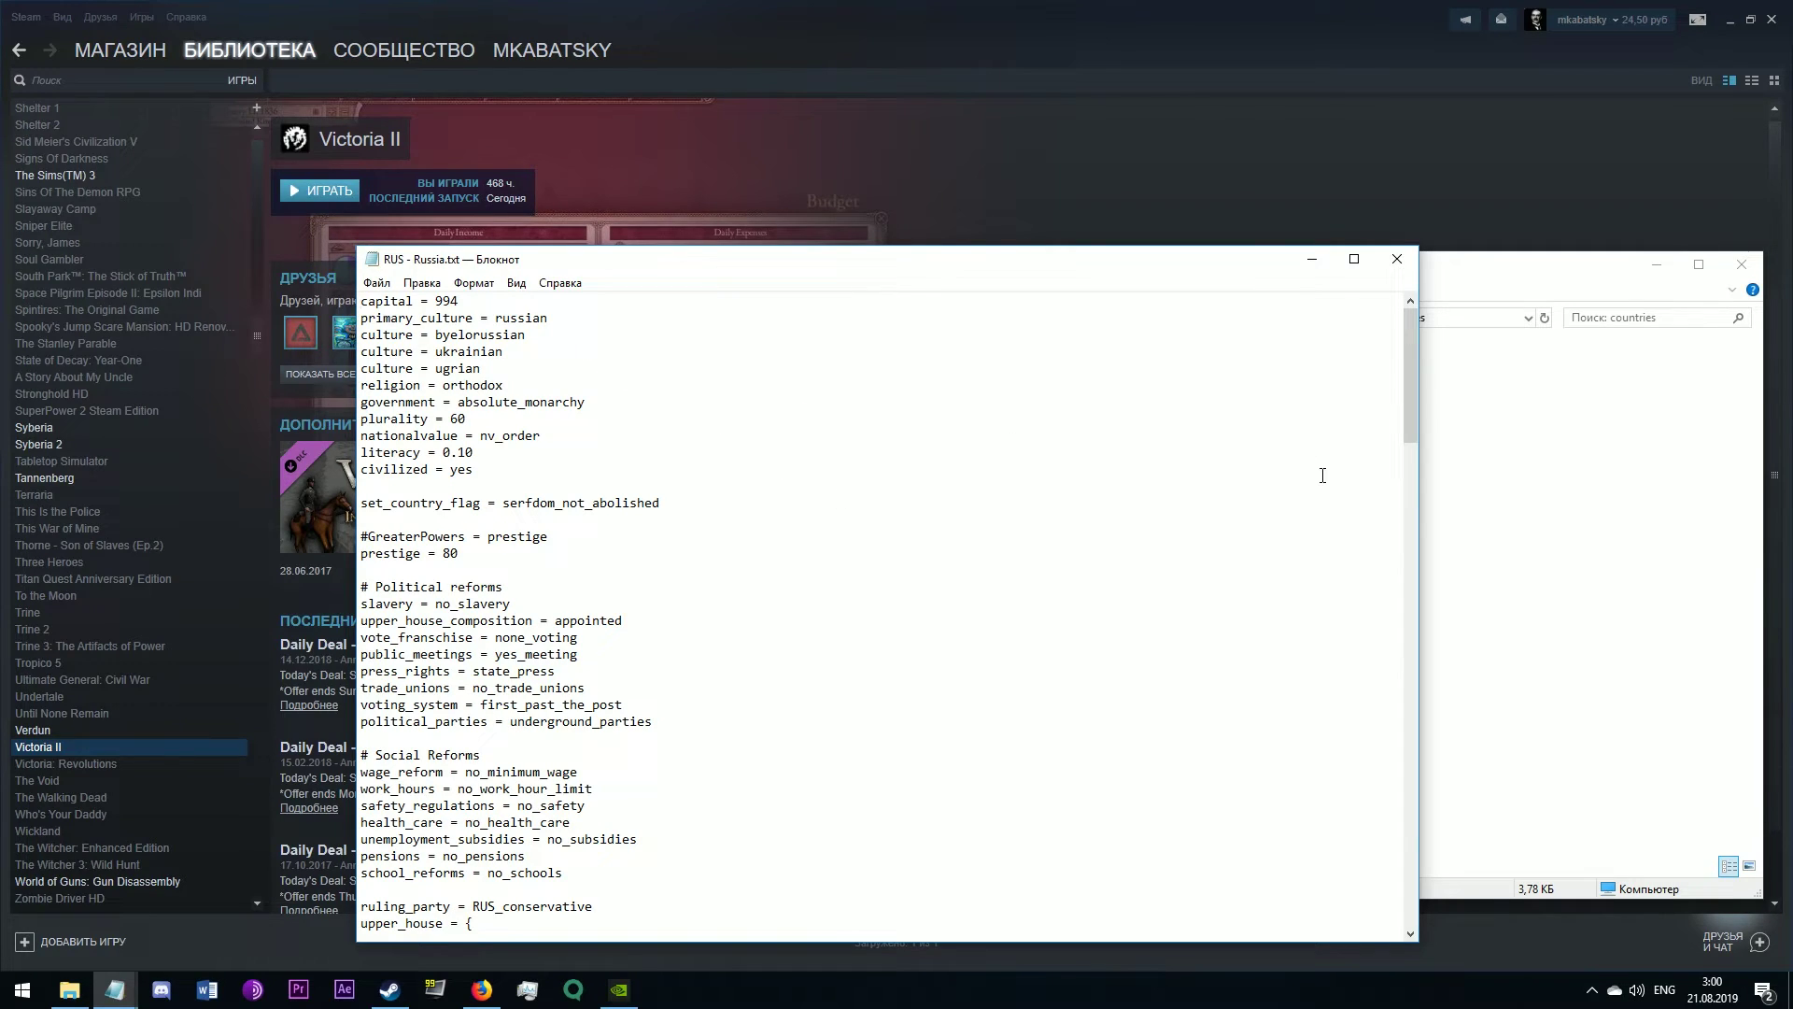
Step: Return to the mod folder and open RUS - Russia.txt from mod B's history\countries folder
left_click(1468, 541)
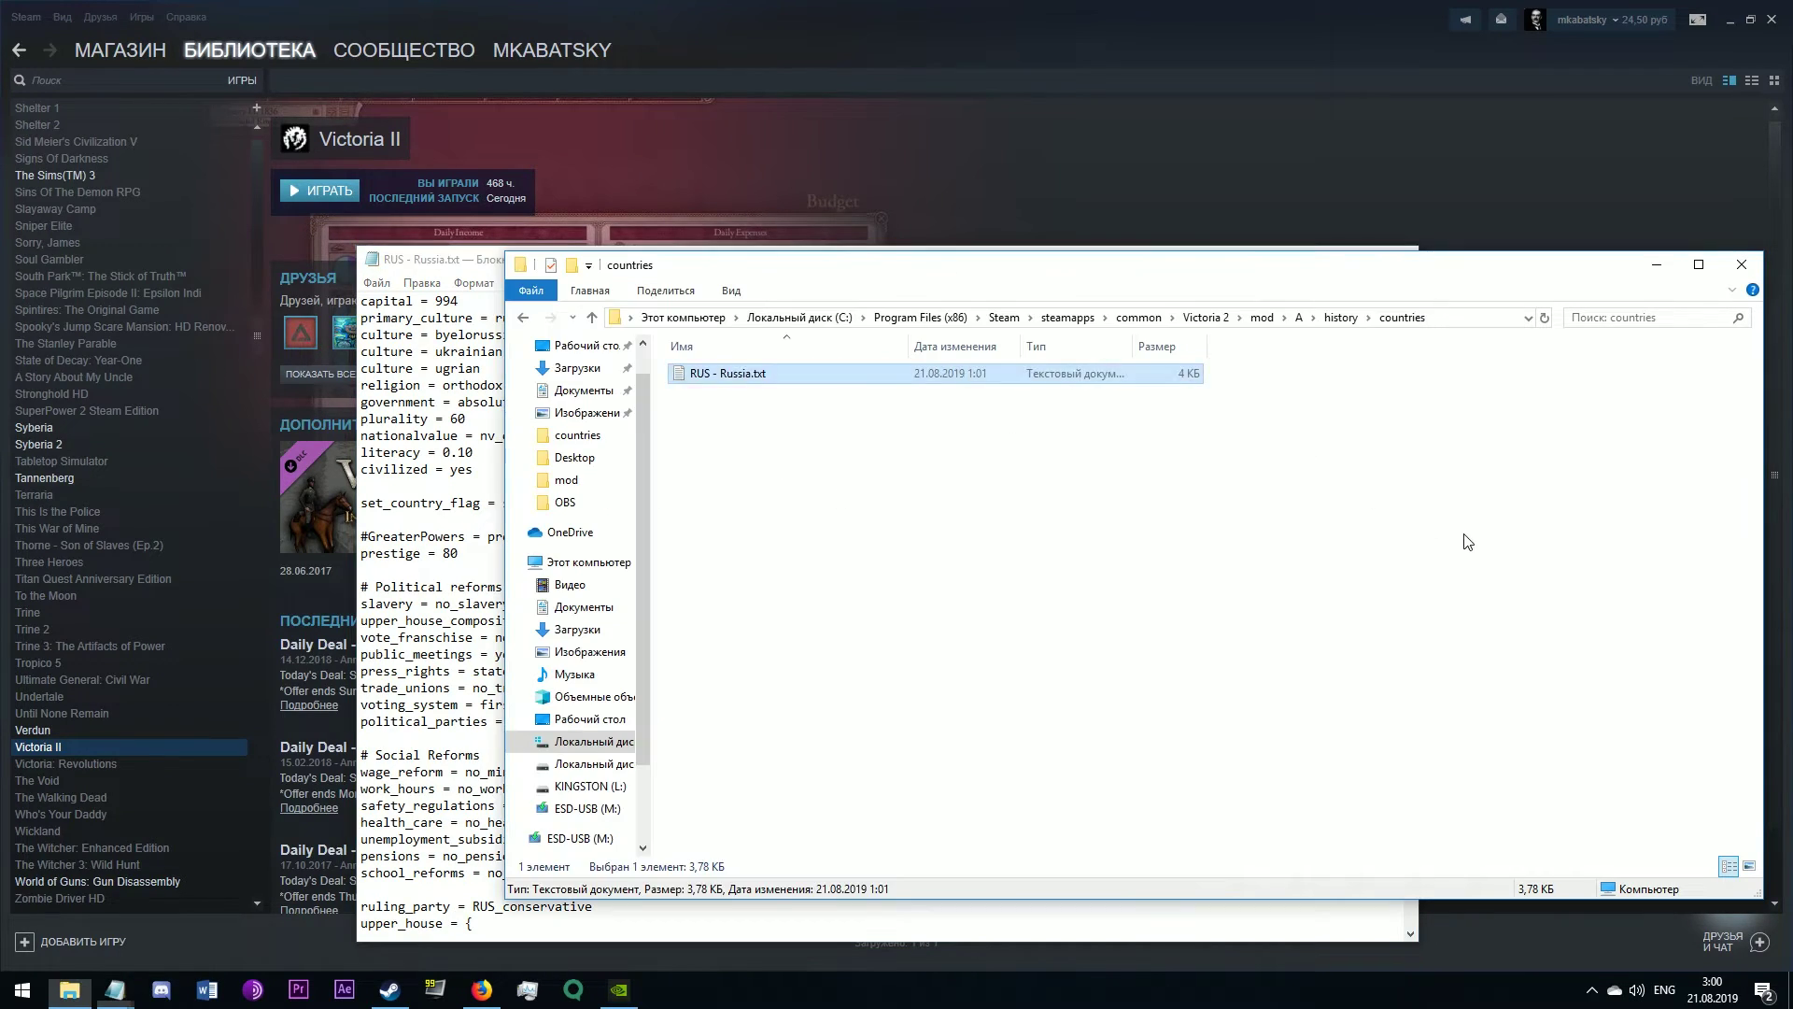
left_click(1267, 317)
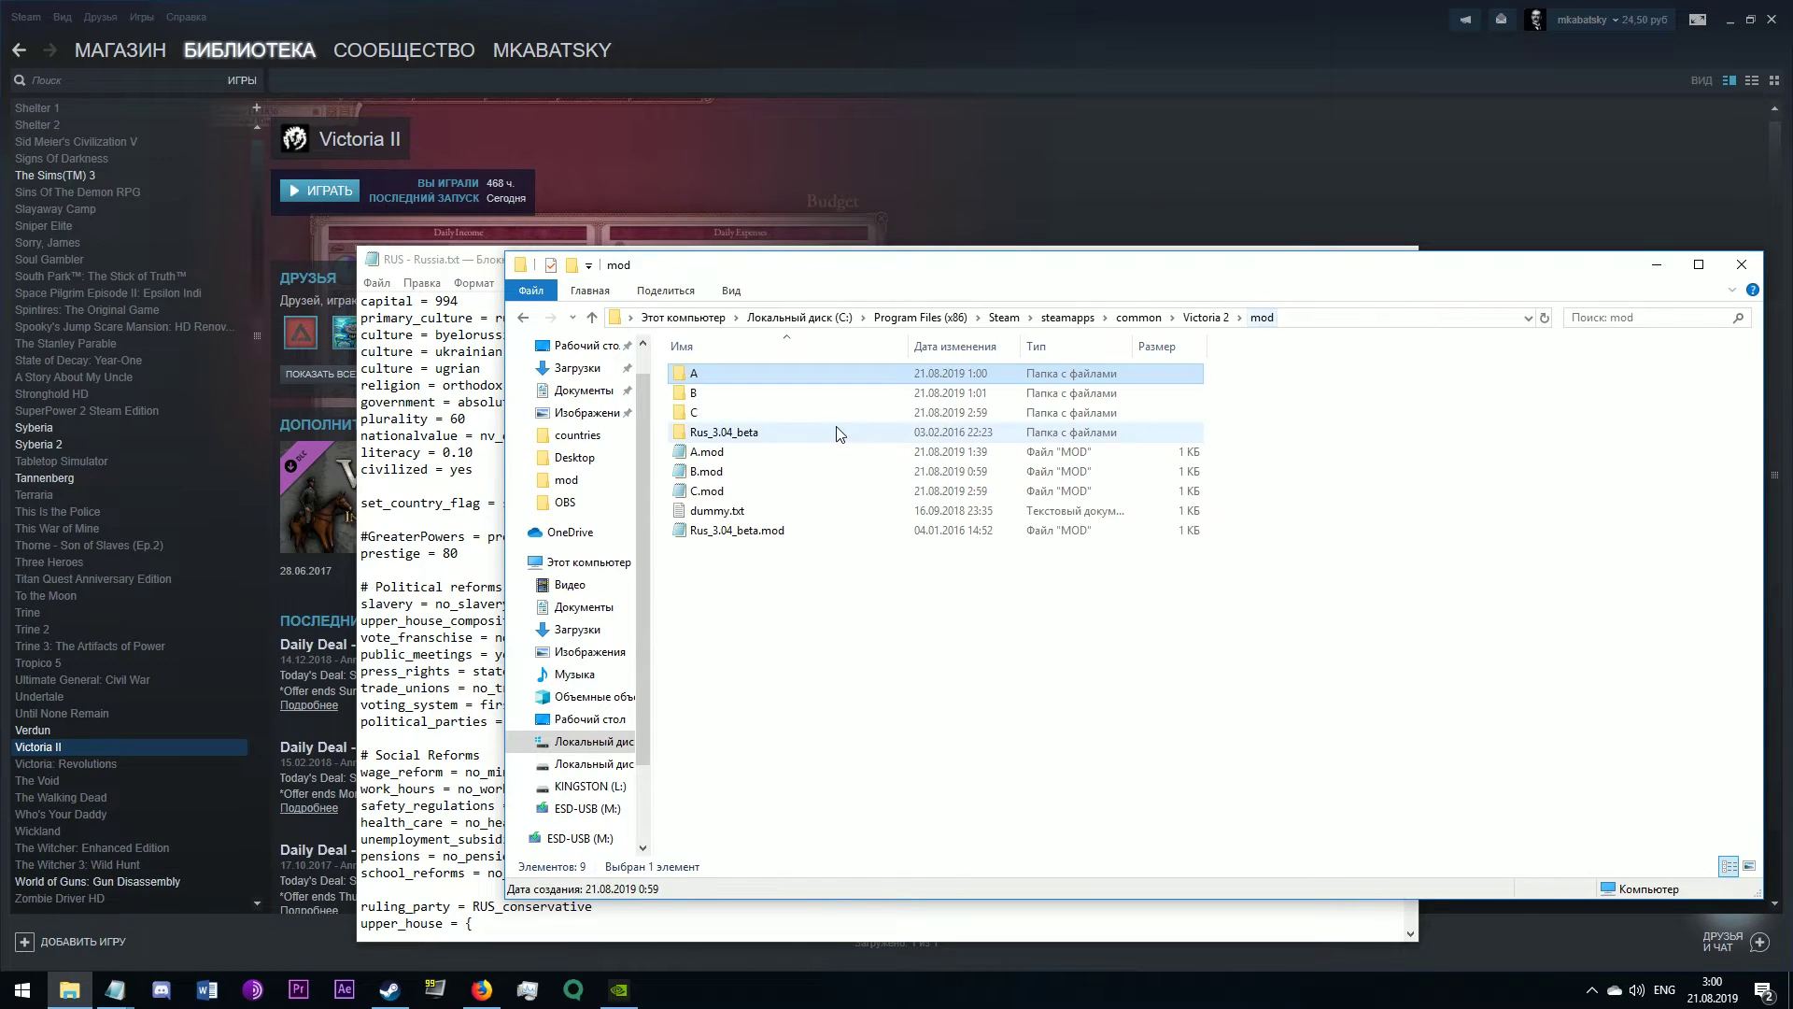
double_click(760, 392)
double_click(762, 375)
double_click(761, 381)
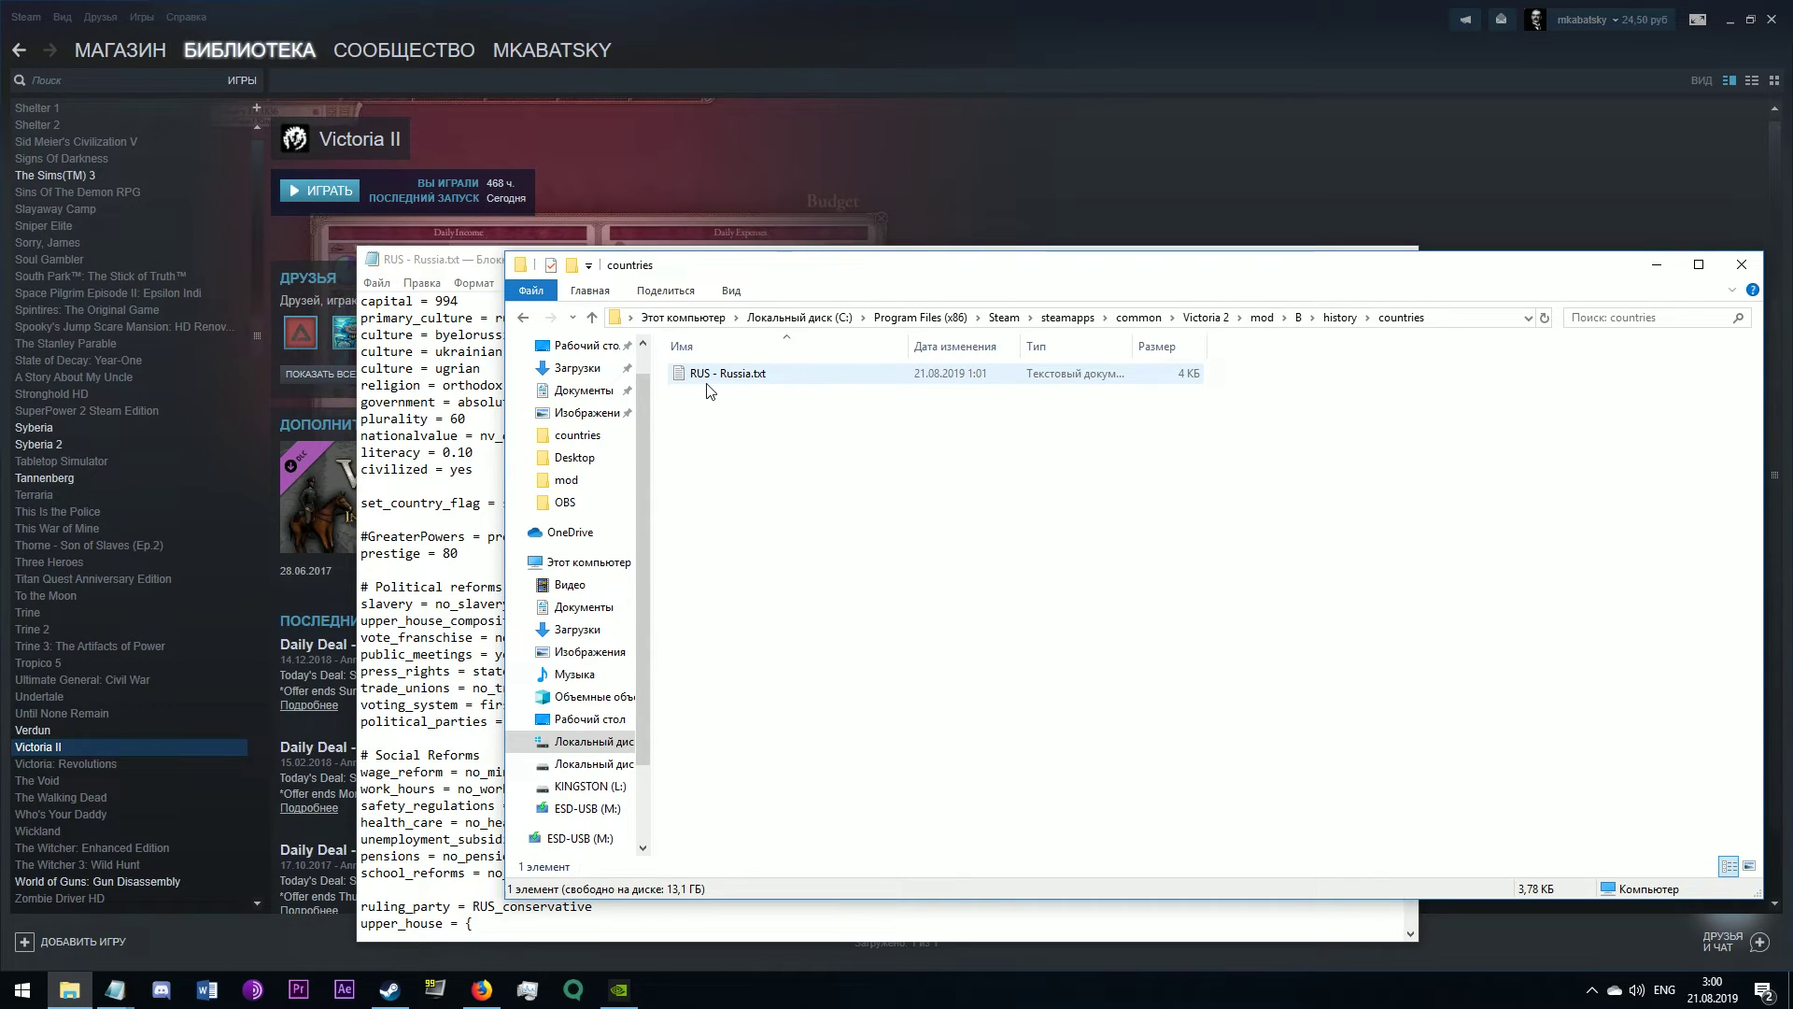
double_click(733, 374)
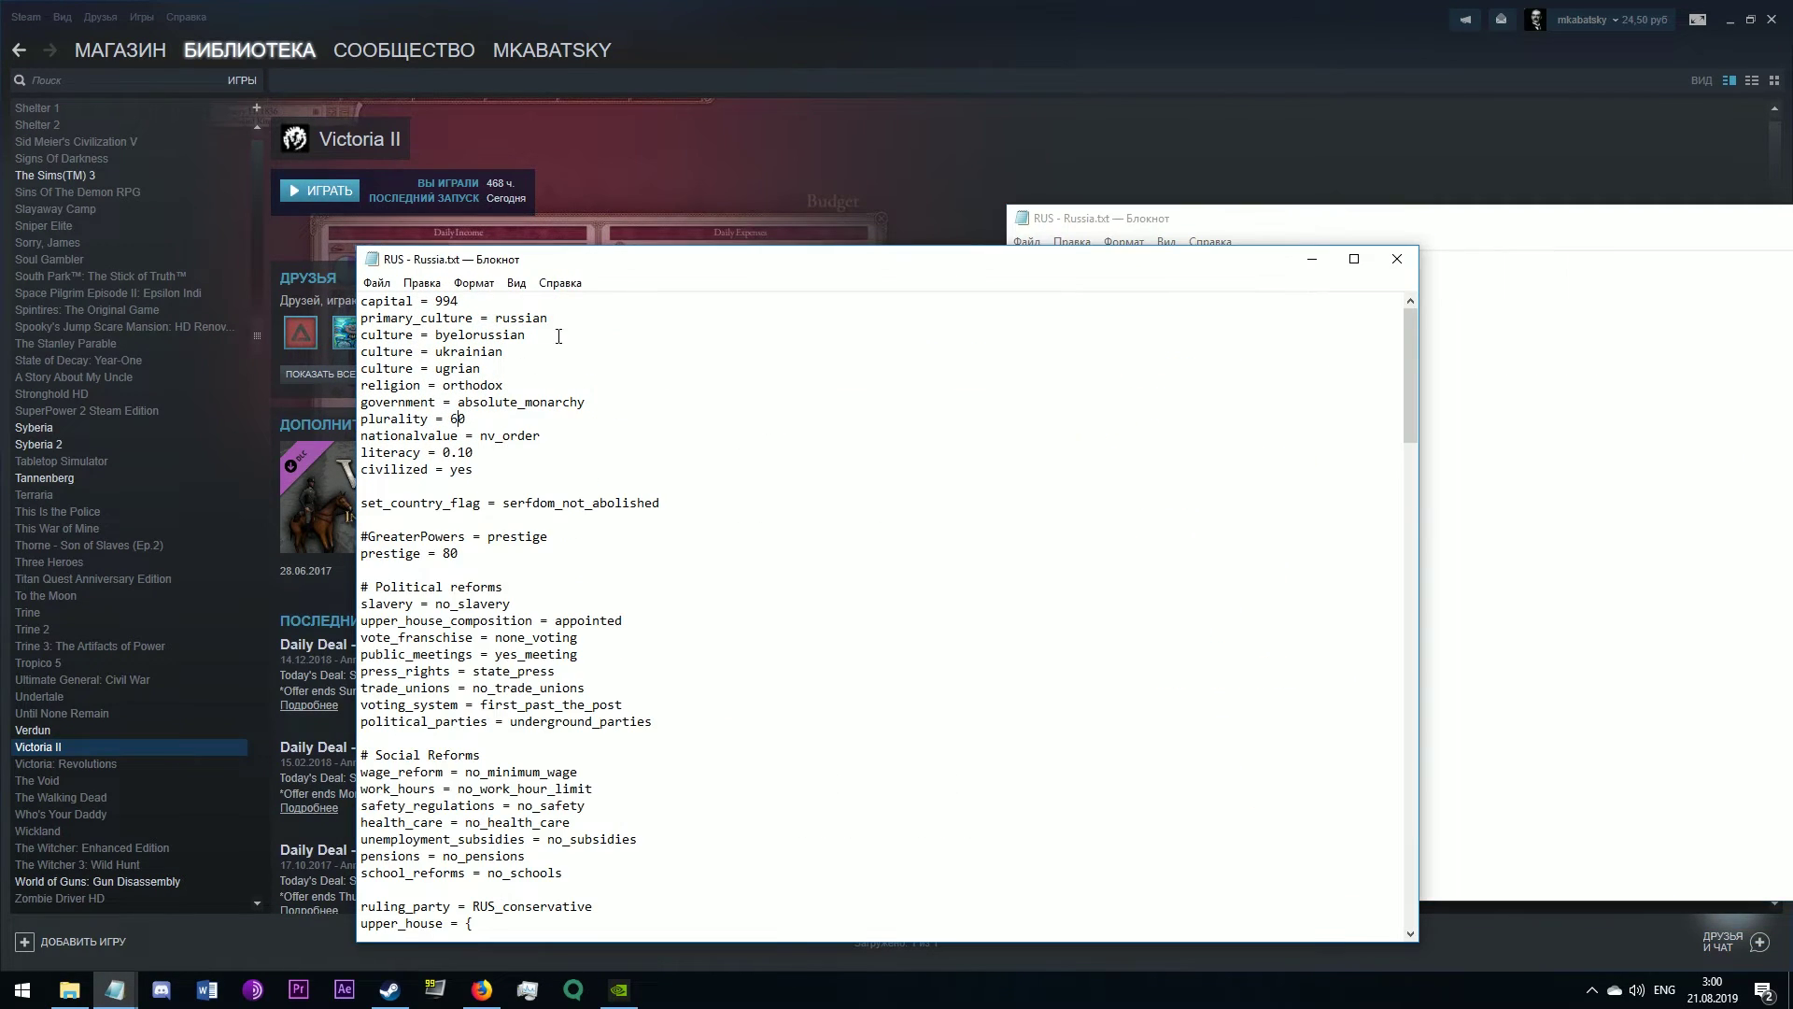
Step: Compare the plurality values in the two RUS - Russia.txt files side by side, then close both files
left_click_drag(617, 261, 331, 183)
left_click(1186, 229)
left_click_drag(1184, 226, 1201, 192)
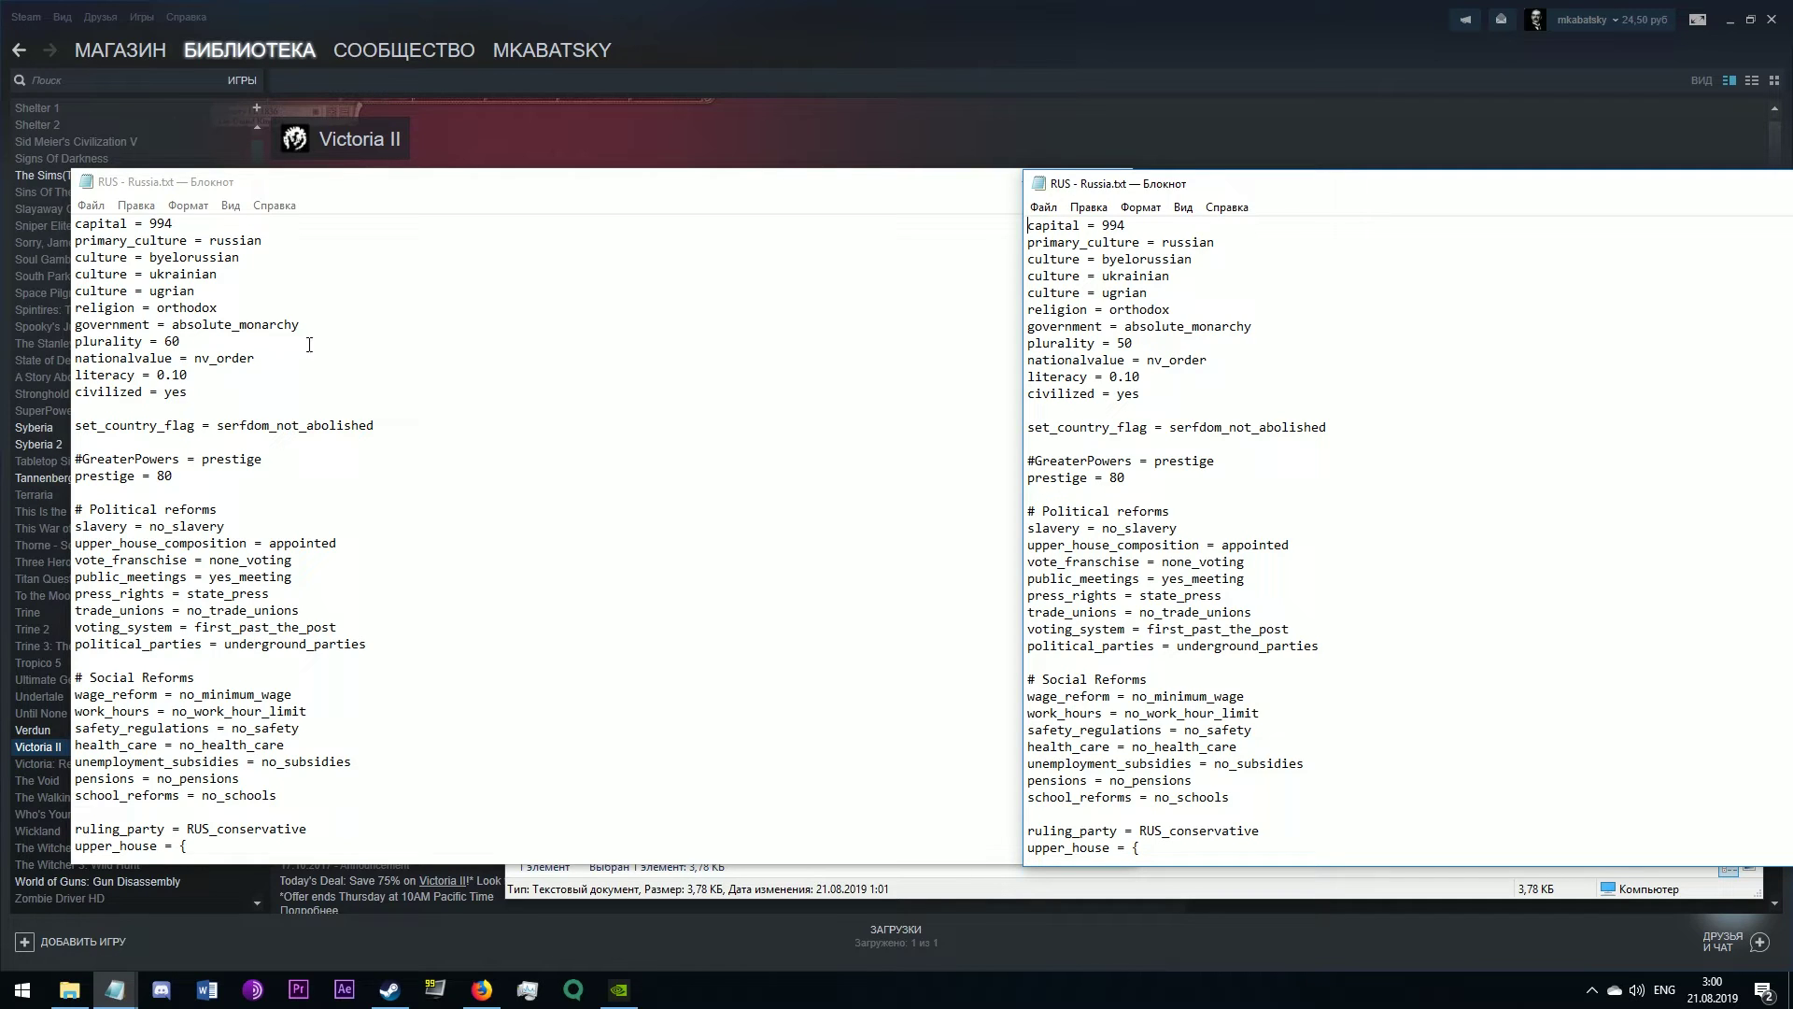
double_click(1126, 342)
left_click_drag(1410, 187, 585, 155)
left_click(1240, 149)
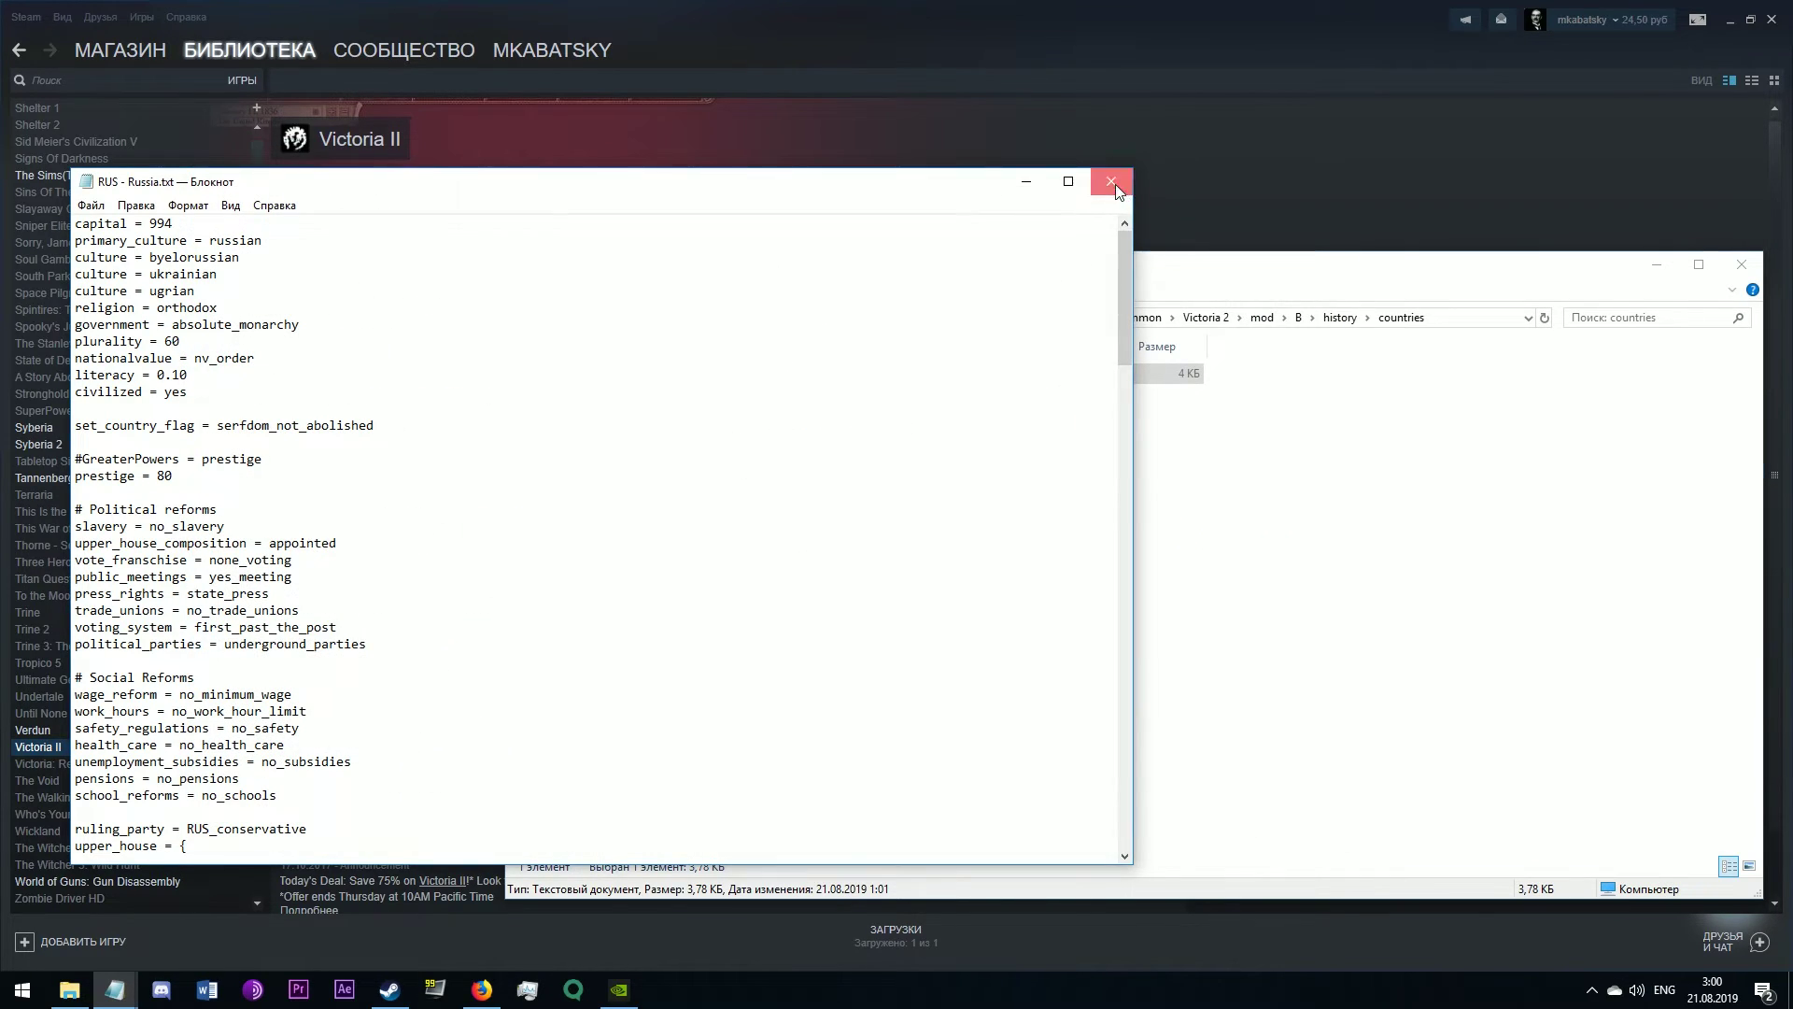
left_click(1115, 182)
Step: Launch Victoria II from Steam with mods A and B enabled and start the 1836 Grand Campaign as the Russian Empire
left_click(336, 192)
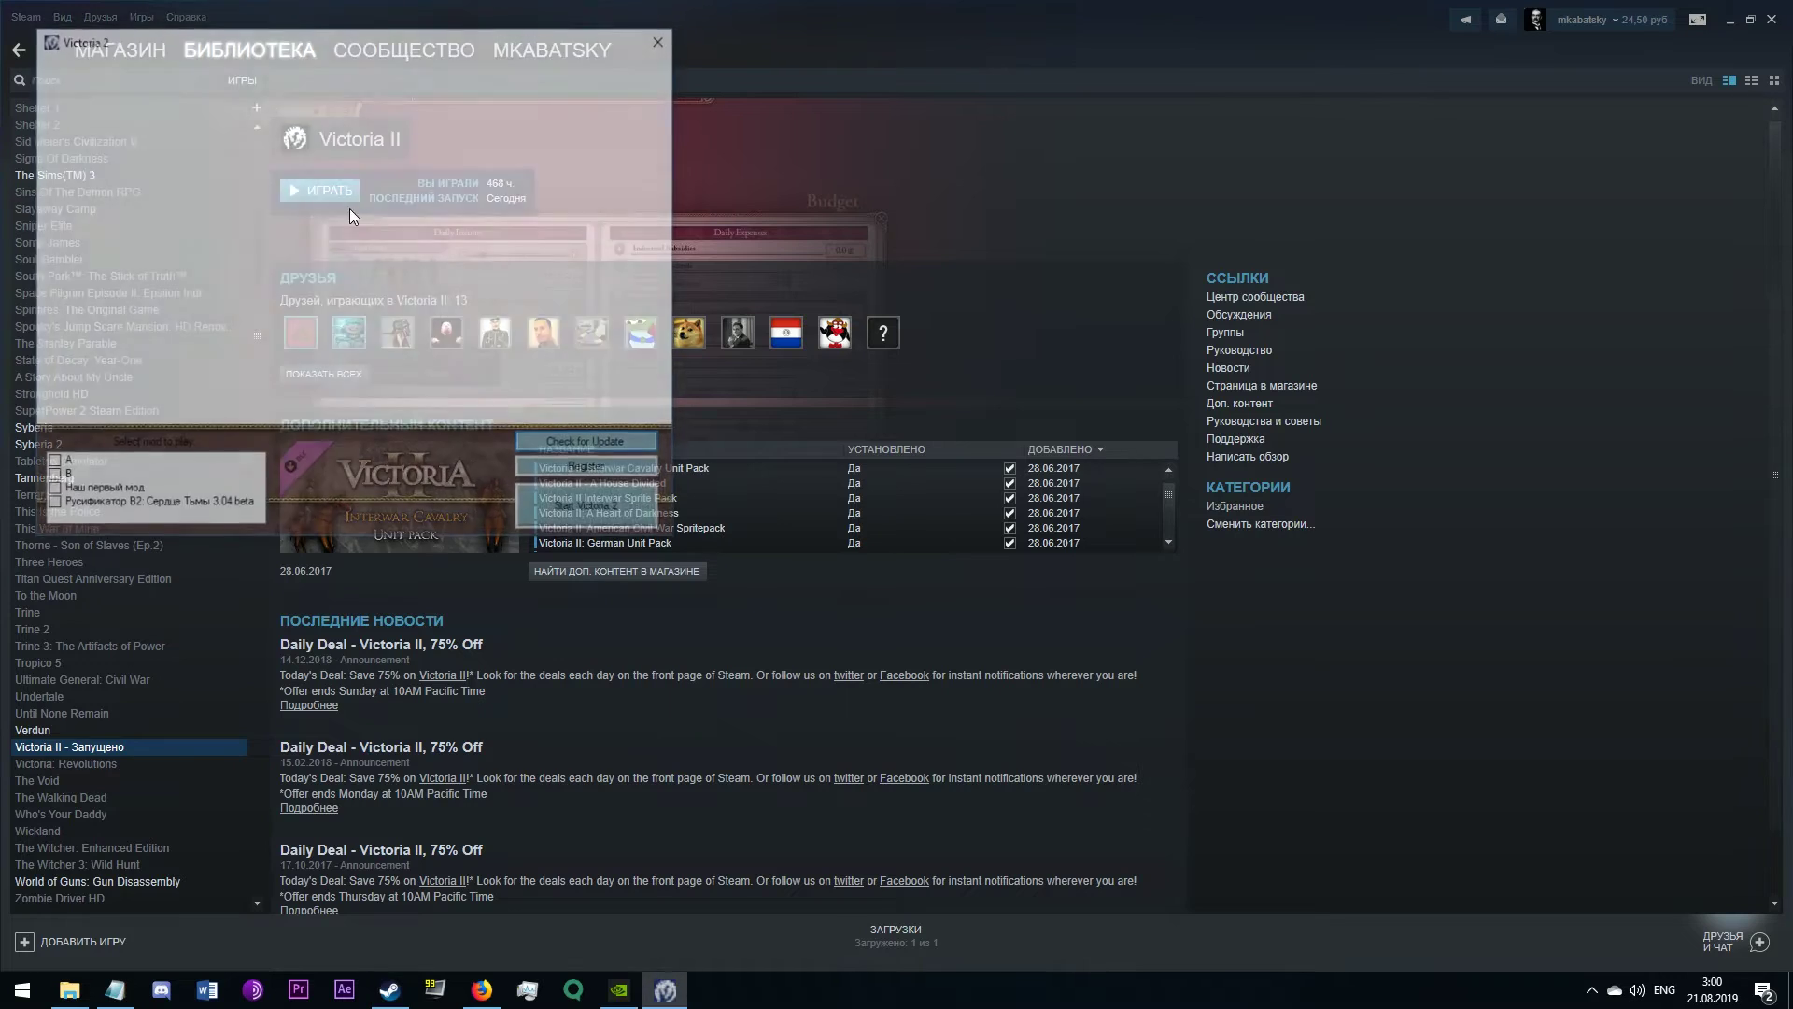
left_click(77, 478)
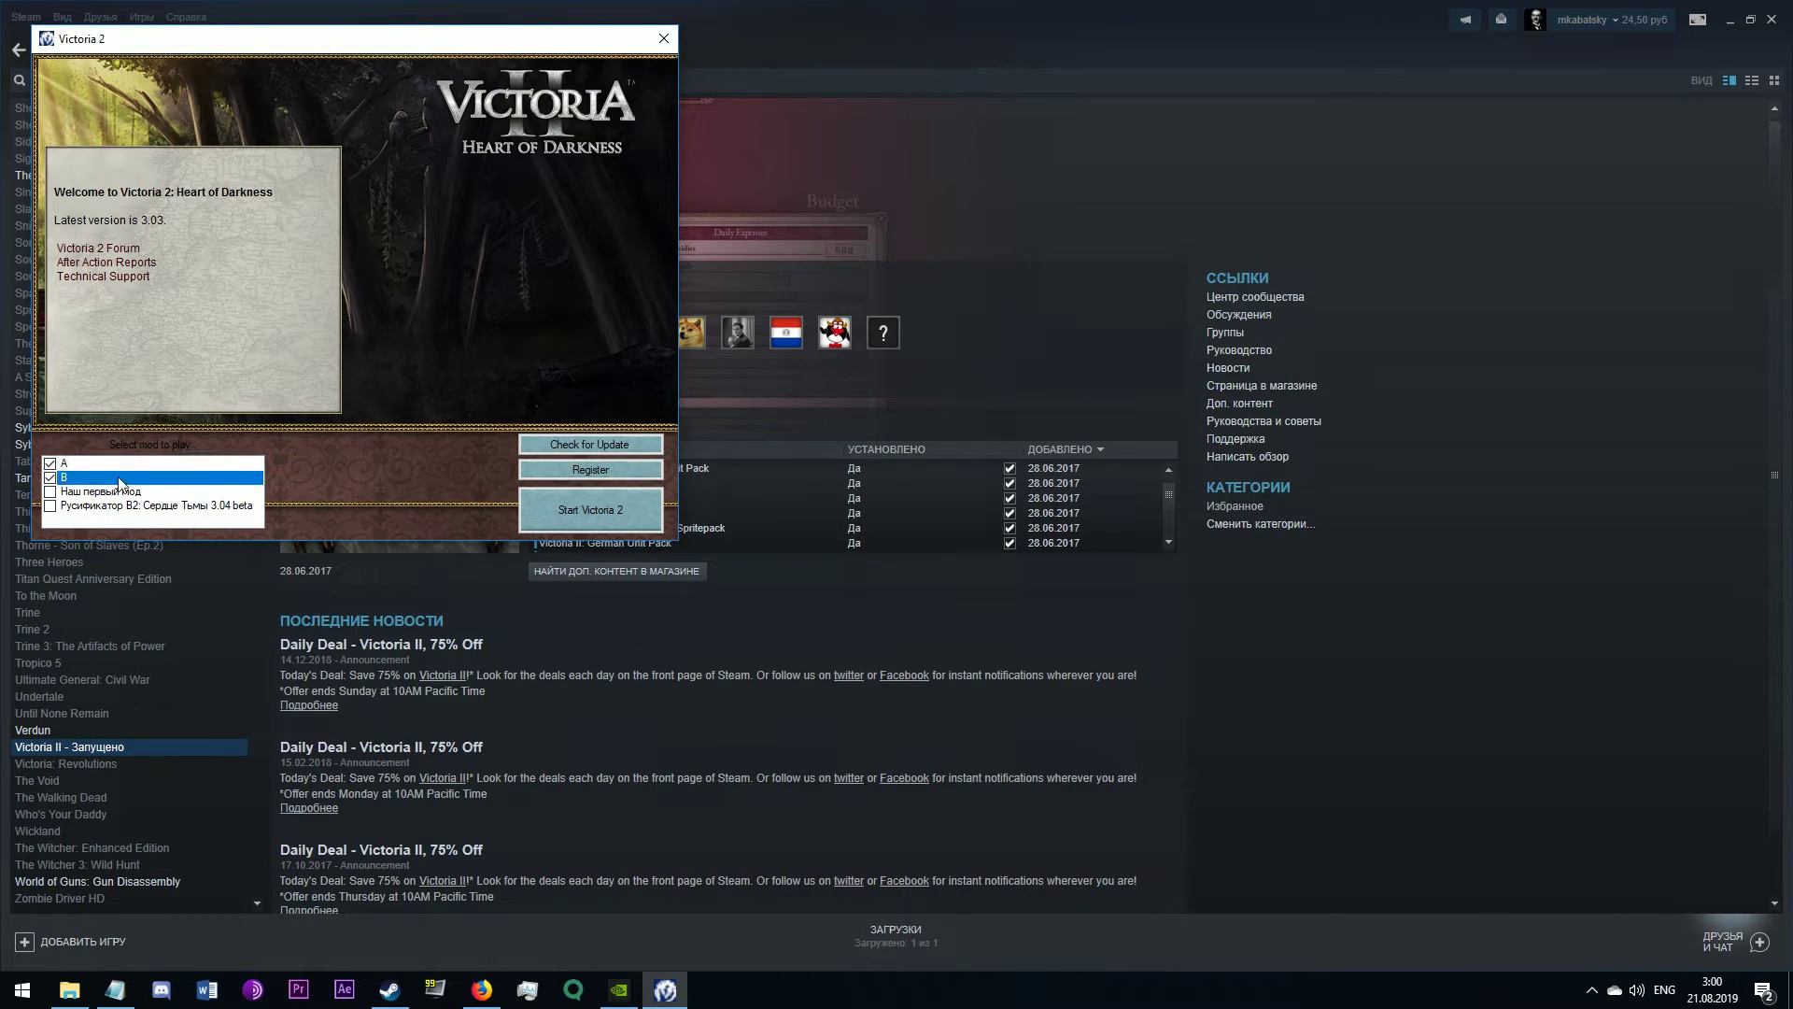
left_click(594, 517)
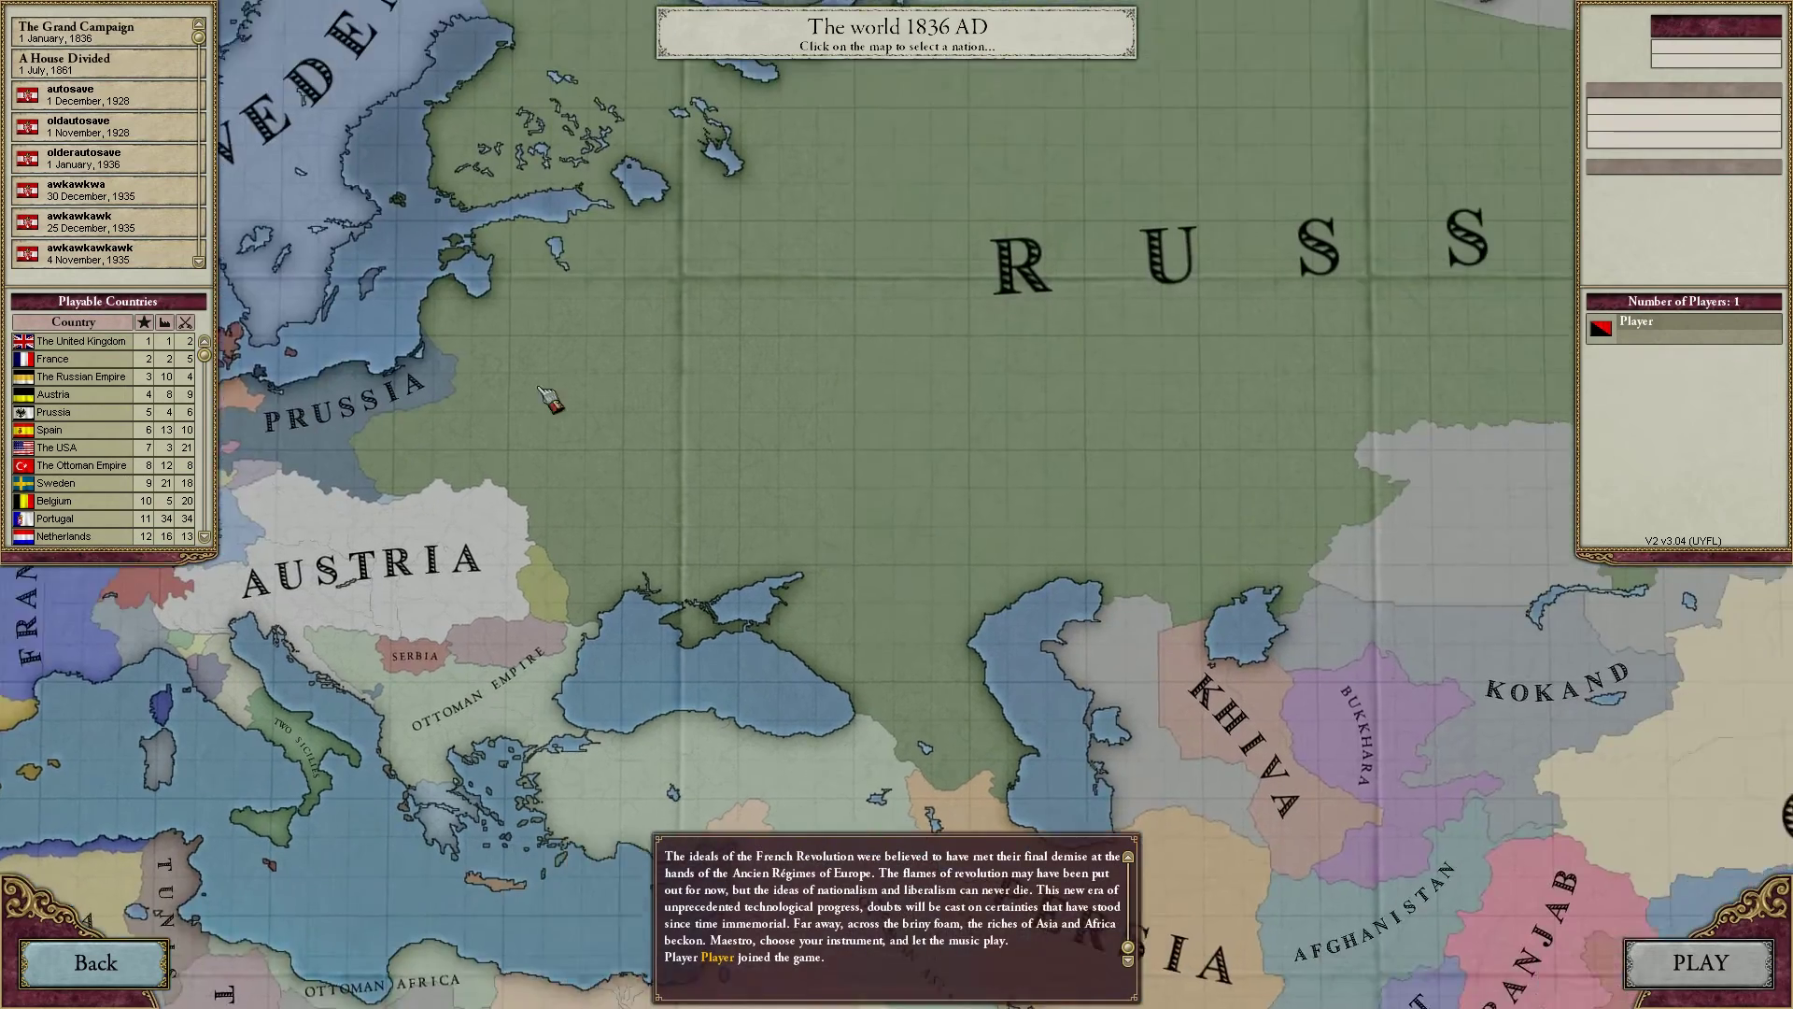
left_click(547, 397)
left_click(1648, 960)
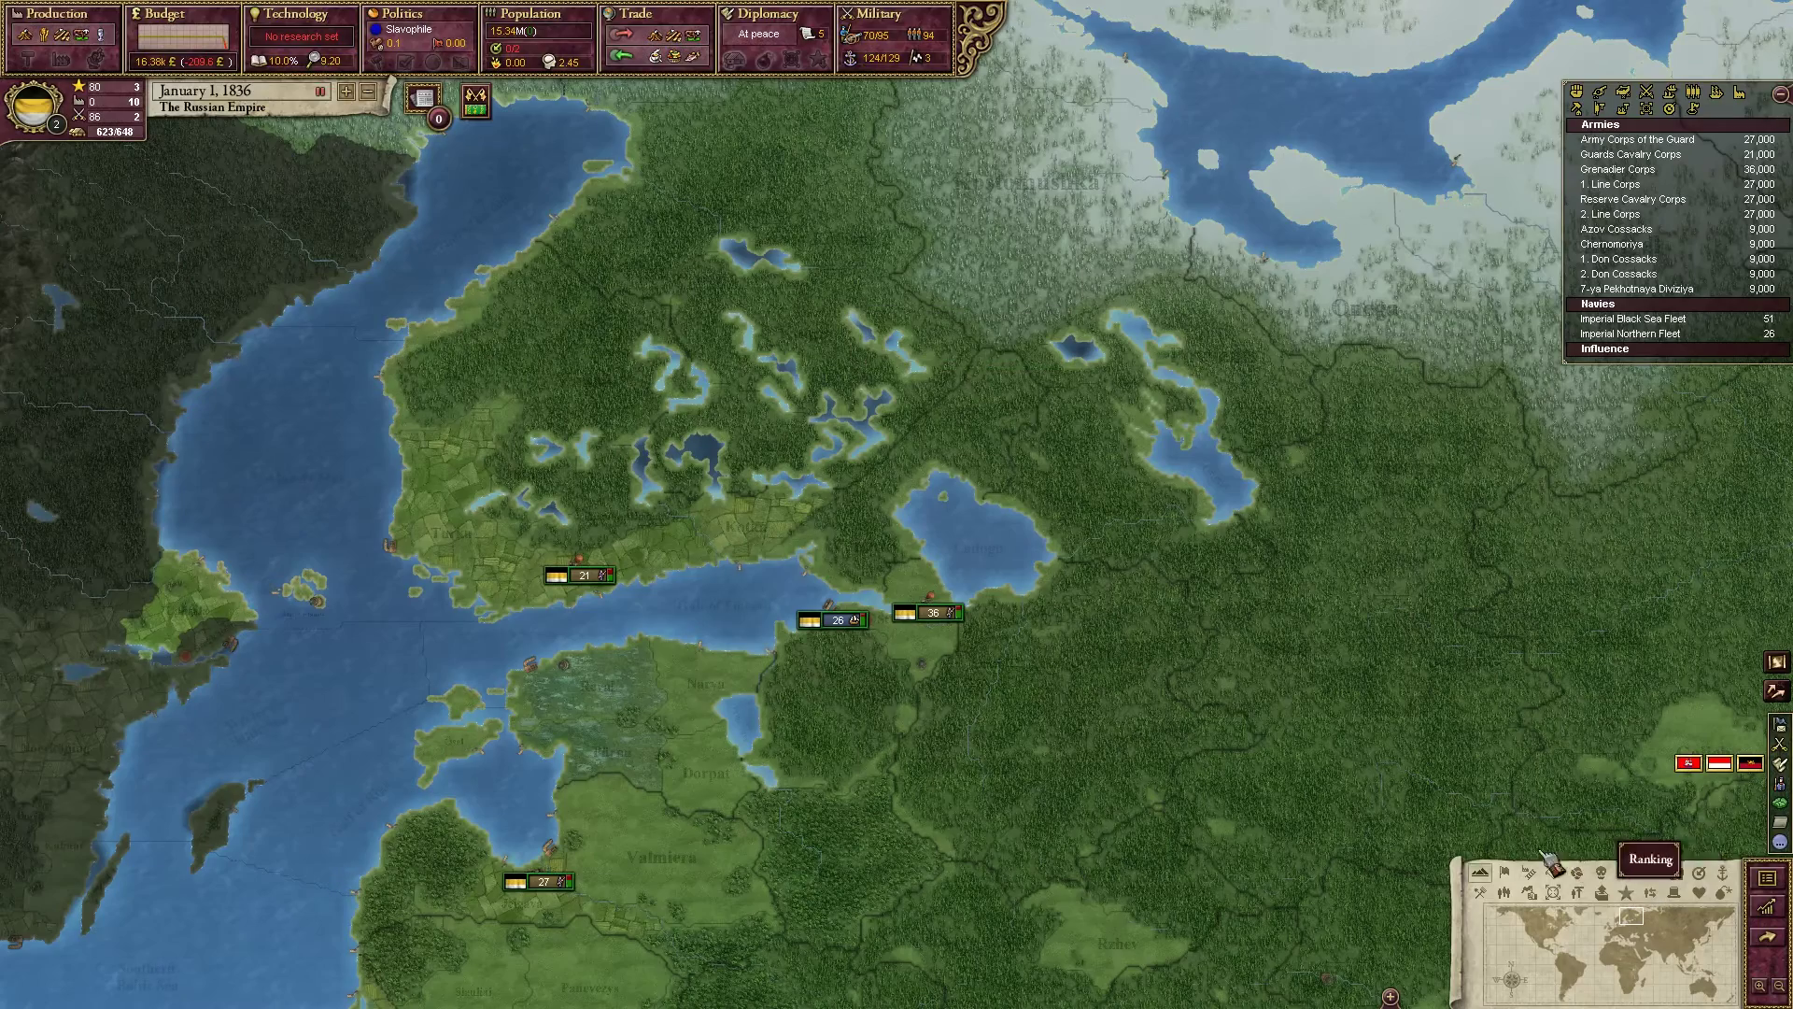
Step: Check Russia's plurality in the Politics overview, then quit the game to the desktop
left_click(411, 28)
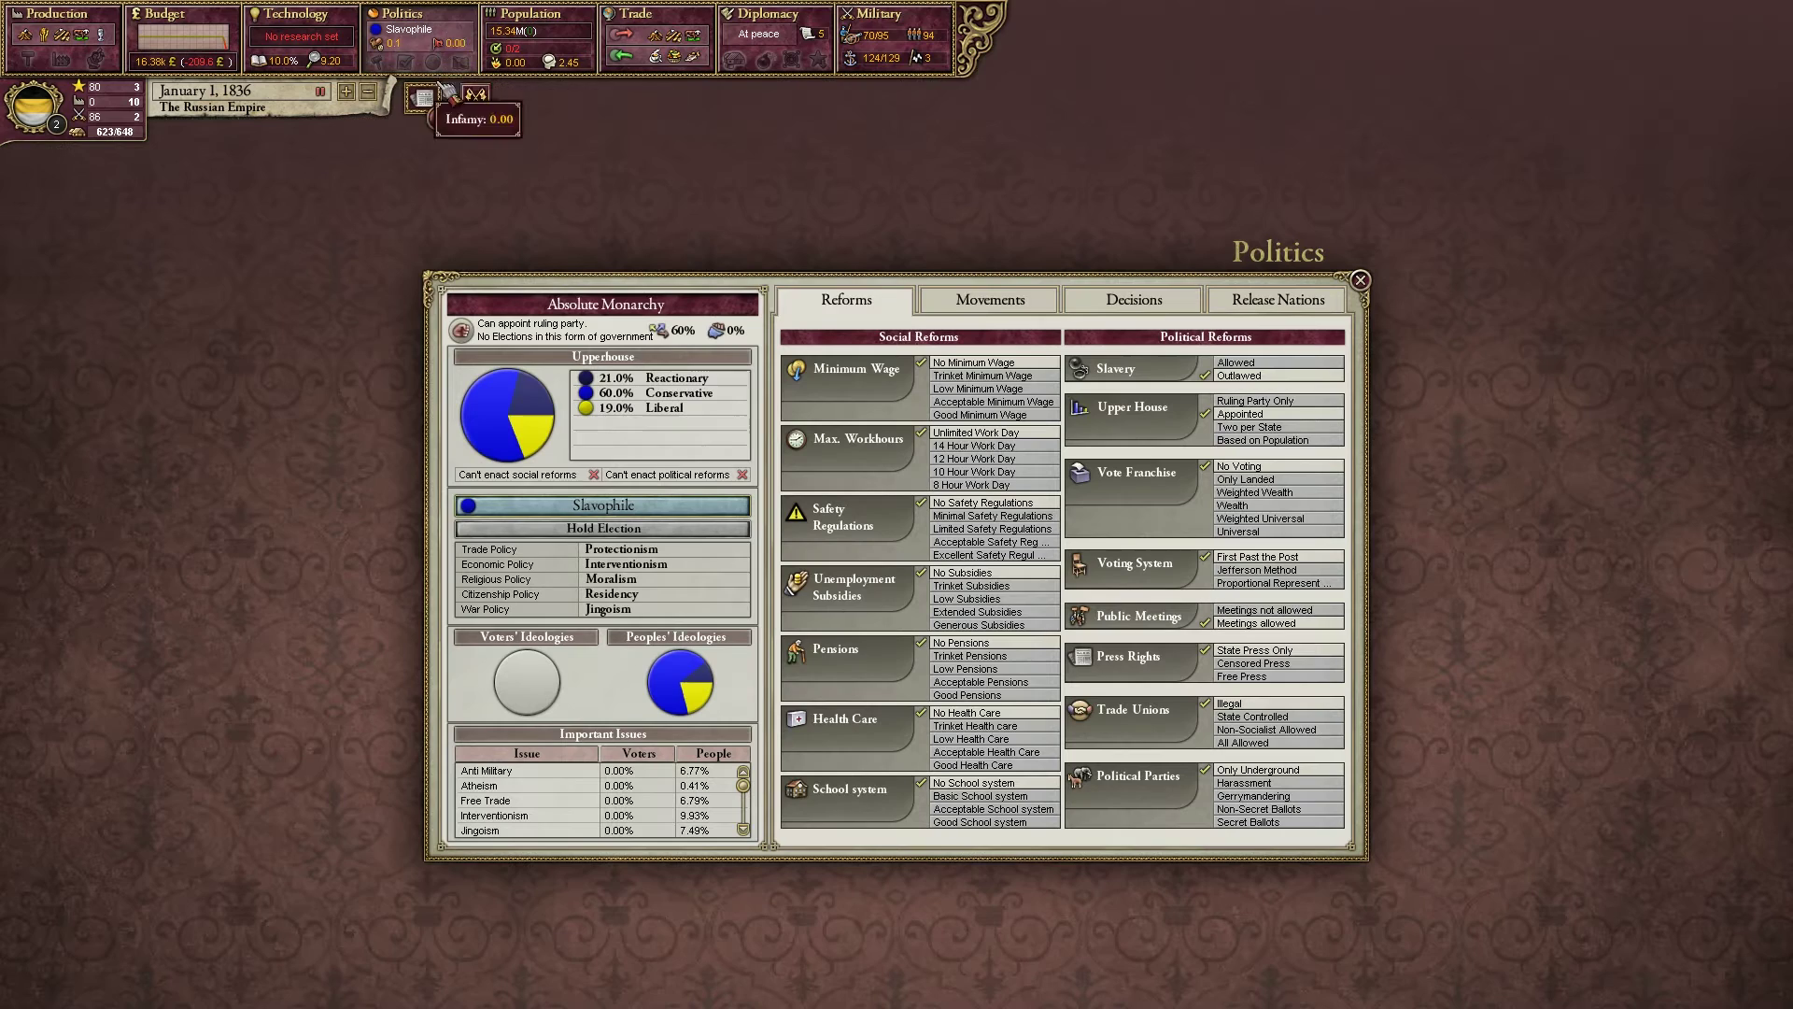
mouse_move(660, 328)
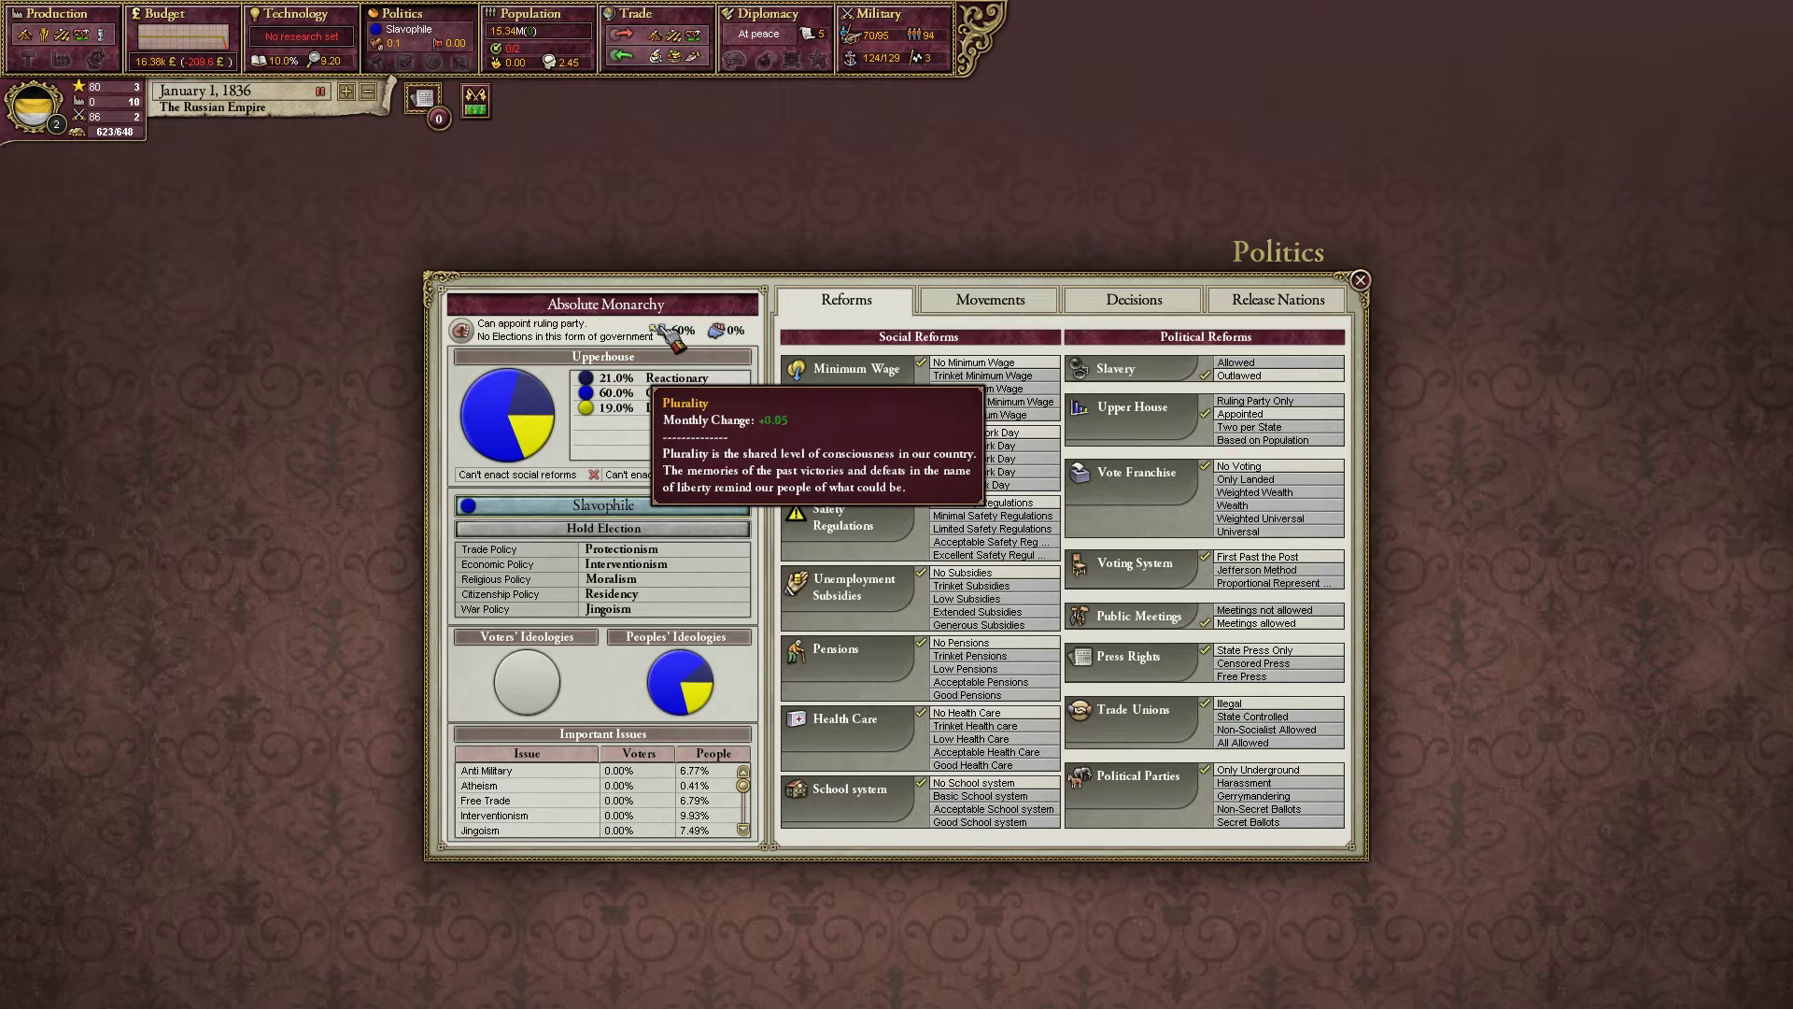
left_click(1359, 280)
key("Escape")
left_click(917, 588)
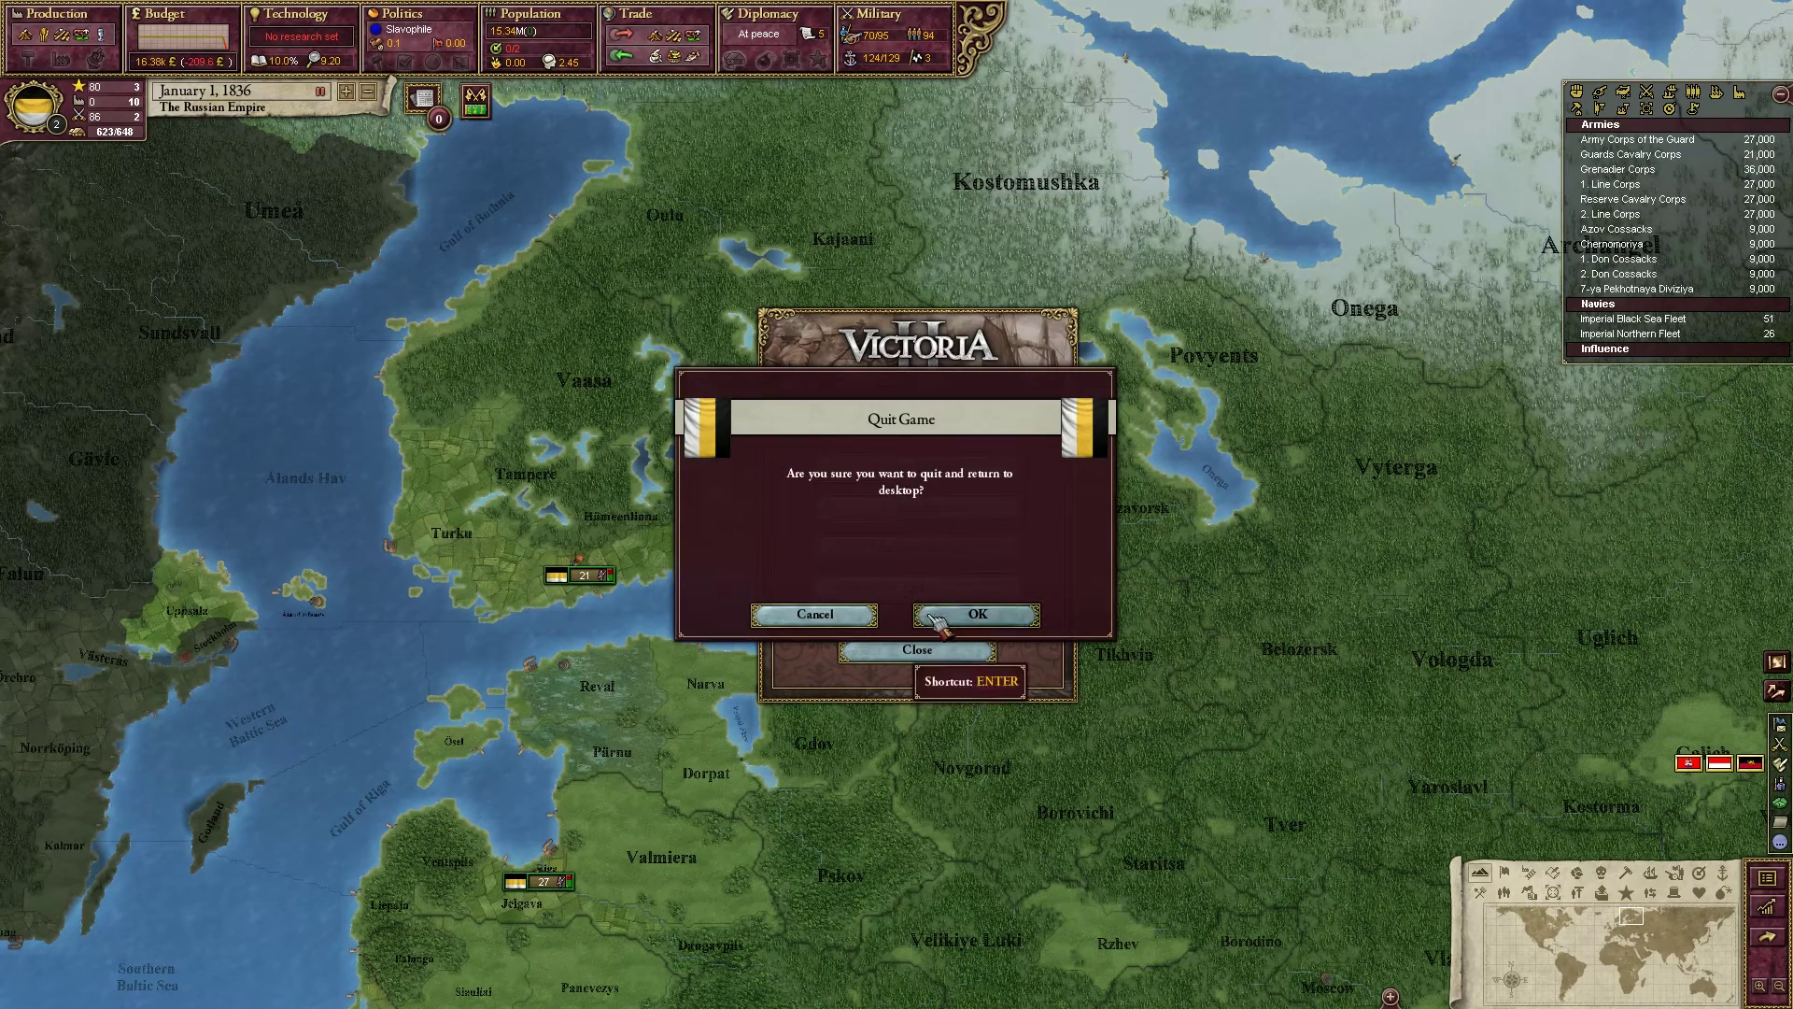
left_click(962, 609)
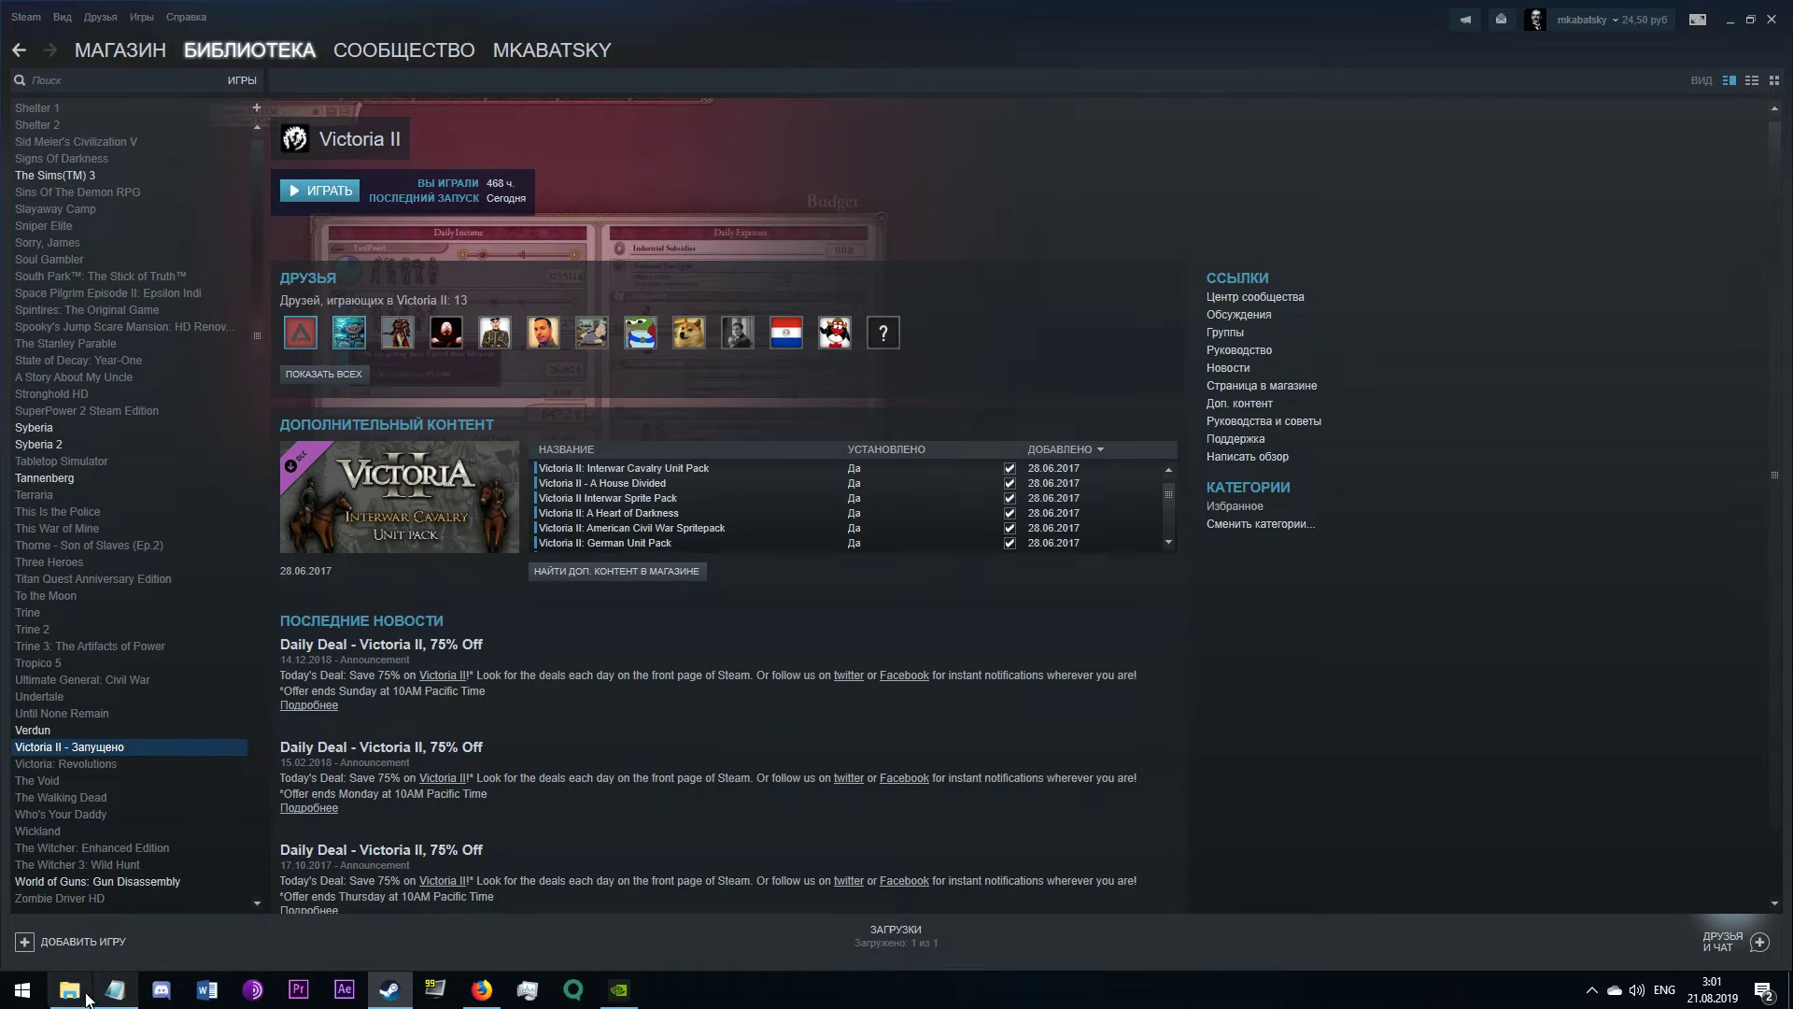
Step: Switch to File Explorer, go back up to the mod folder and move the window clear of the Steam news
left_click(74, 991)
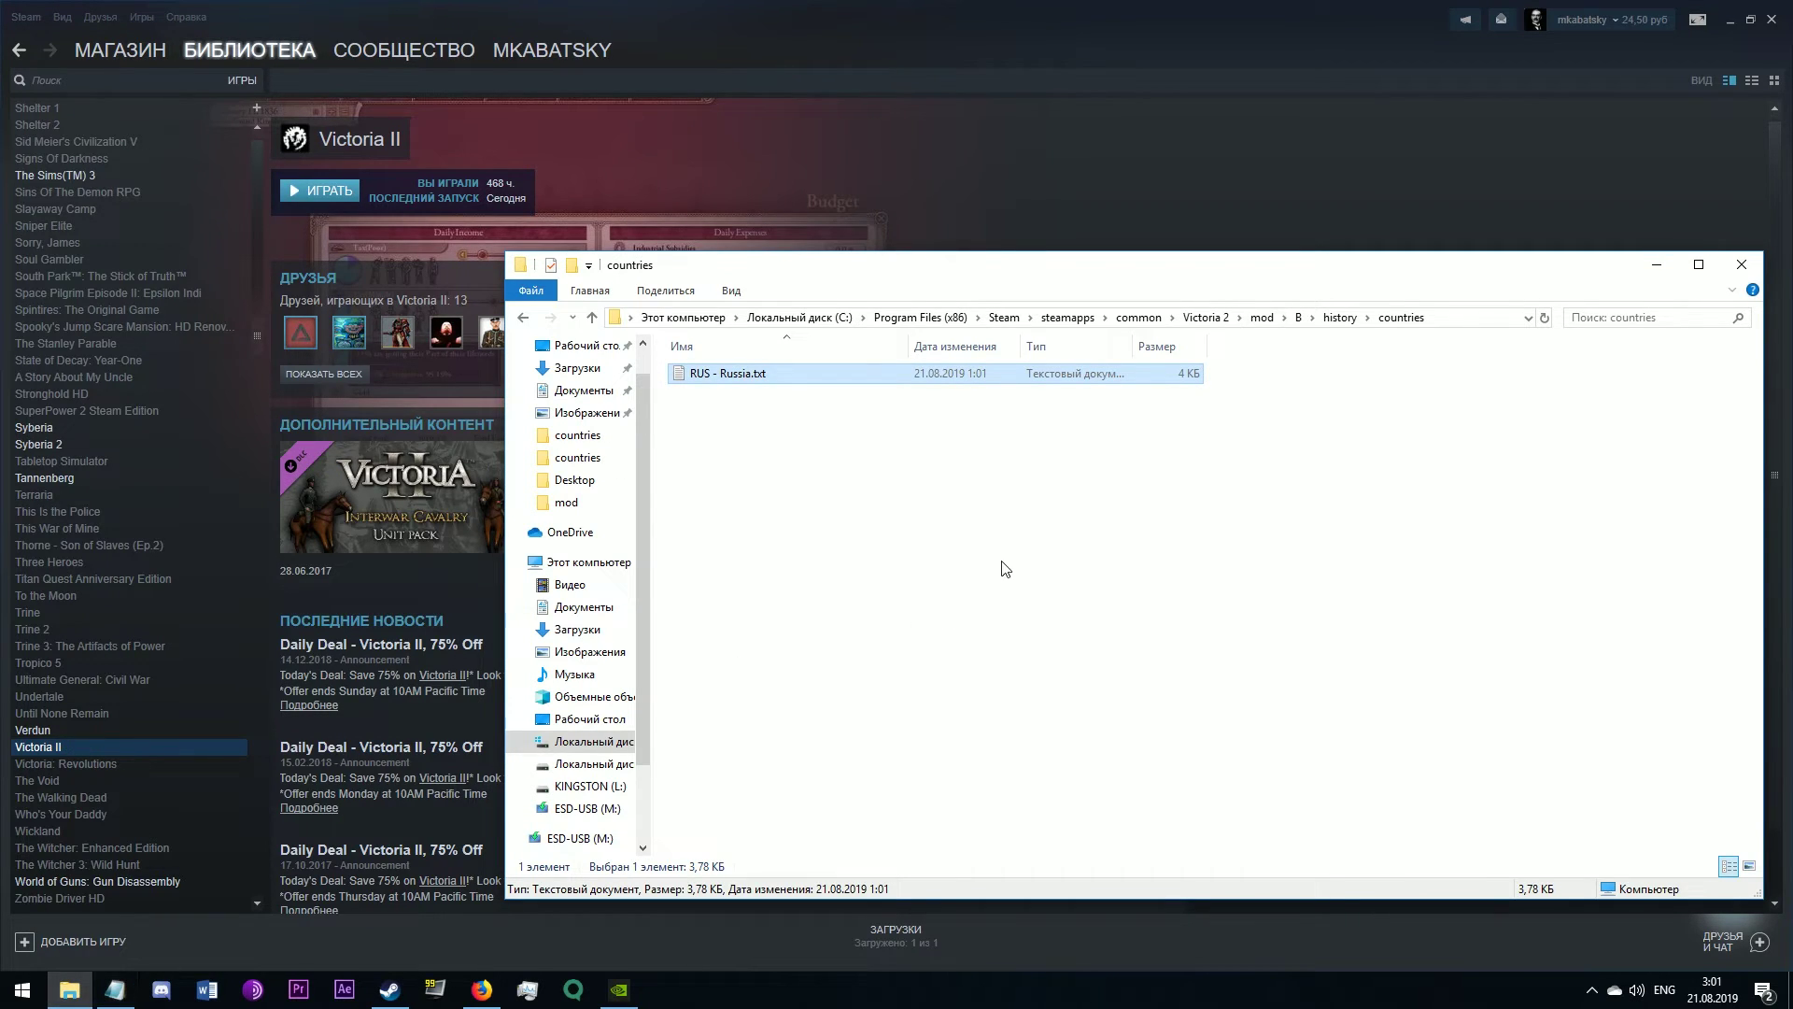
left_click(1299, 319)
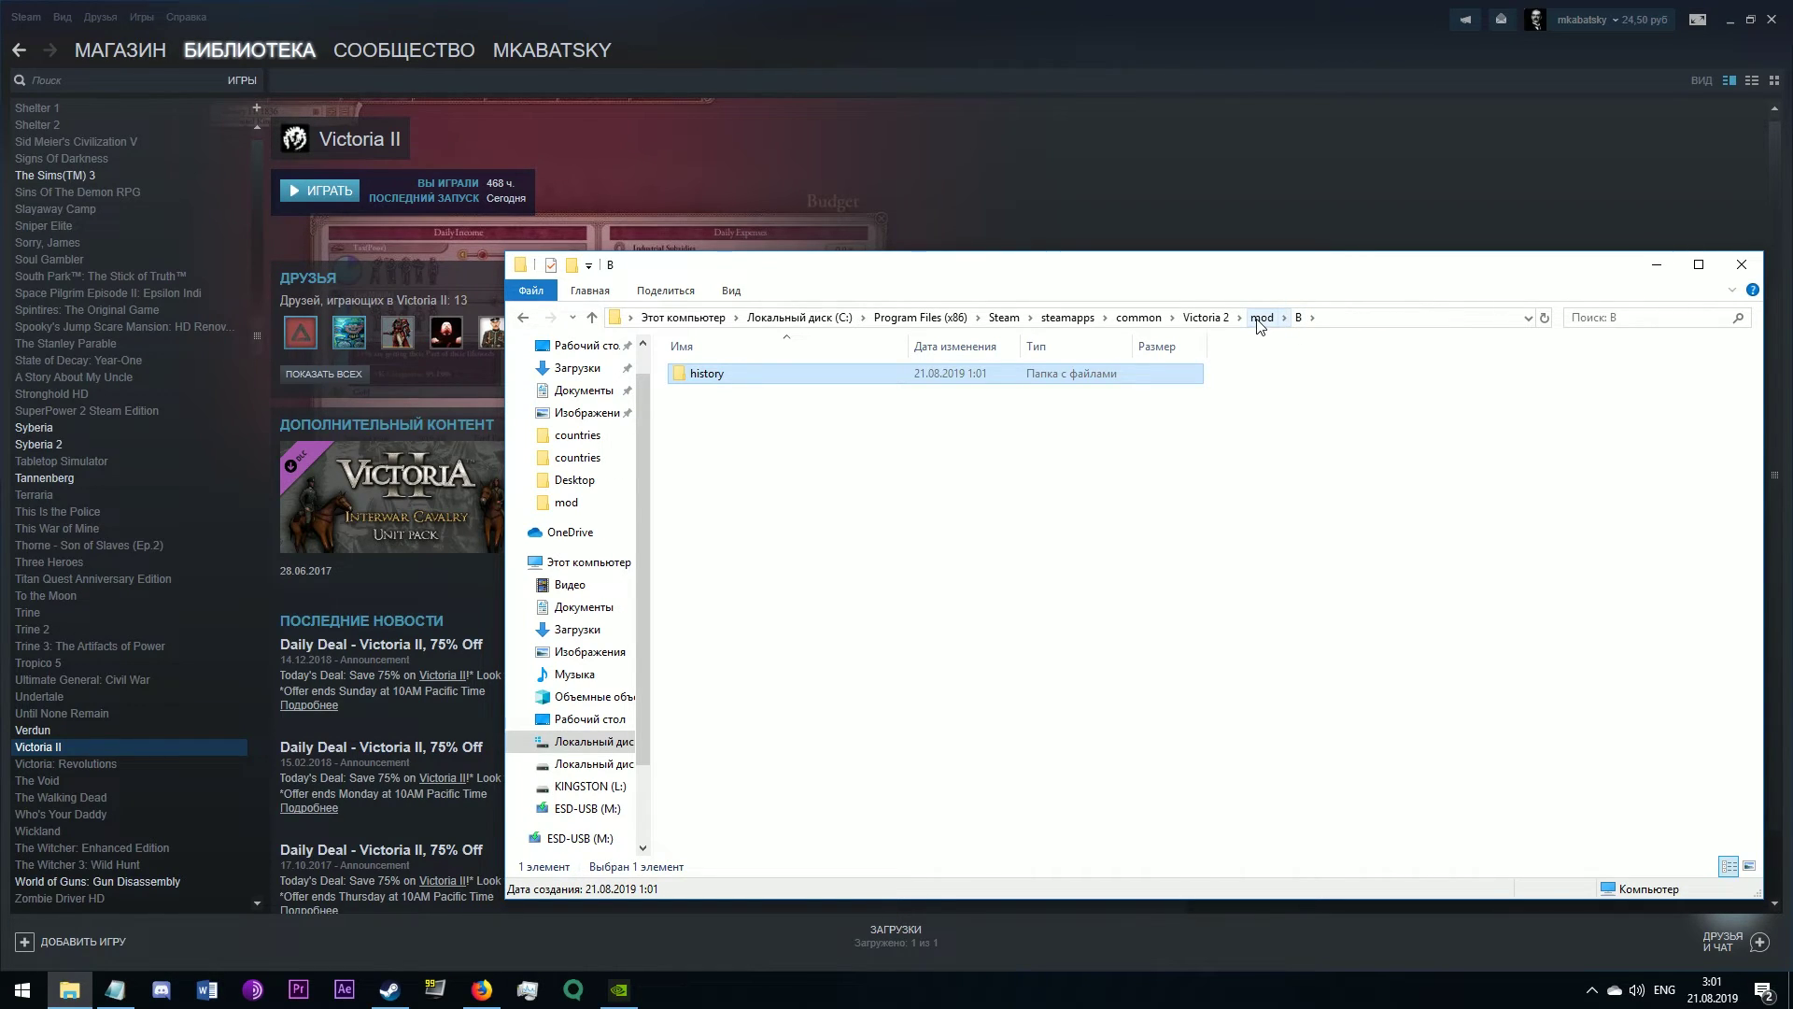
left_click(1261, 318)
left_click_drag(1189, 265, 1015, 186)
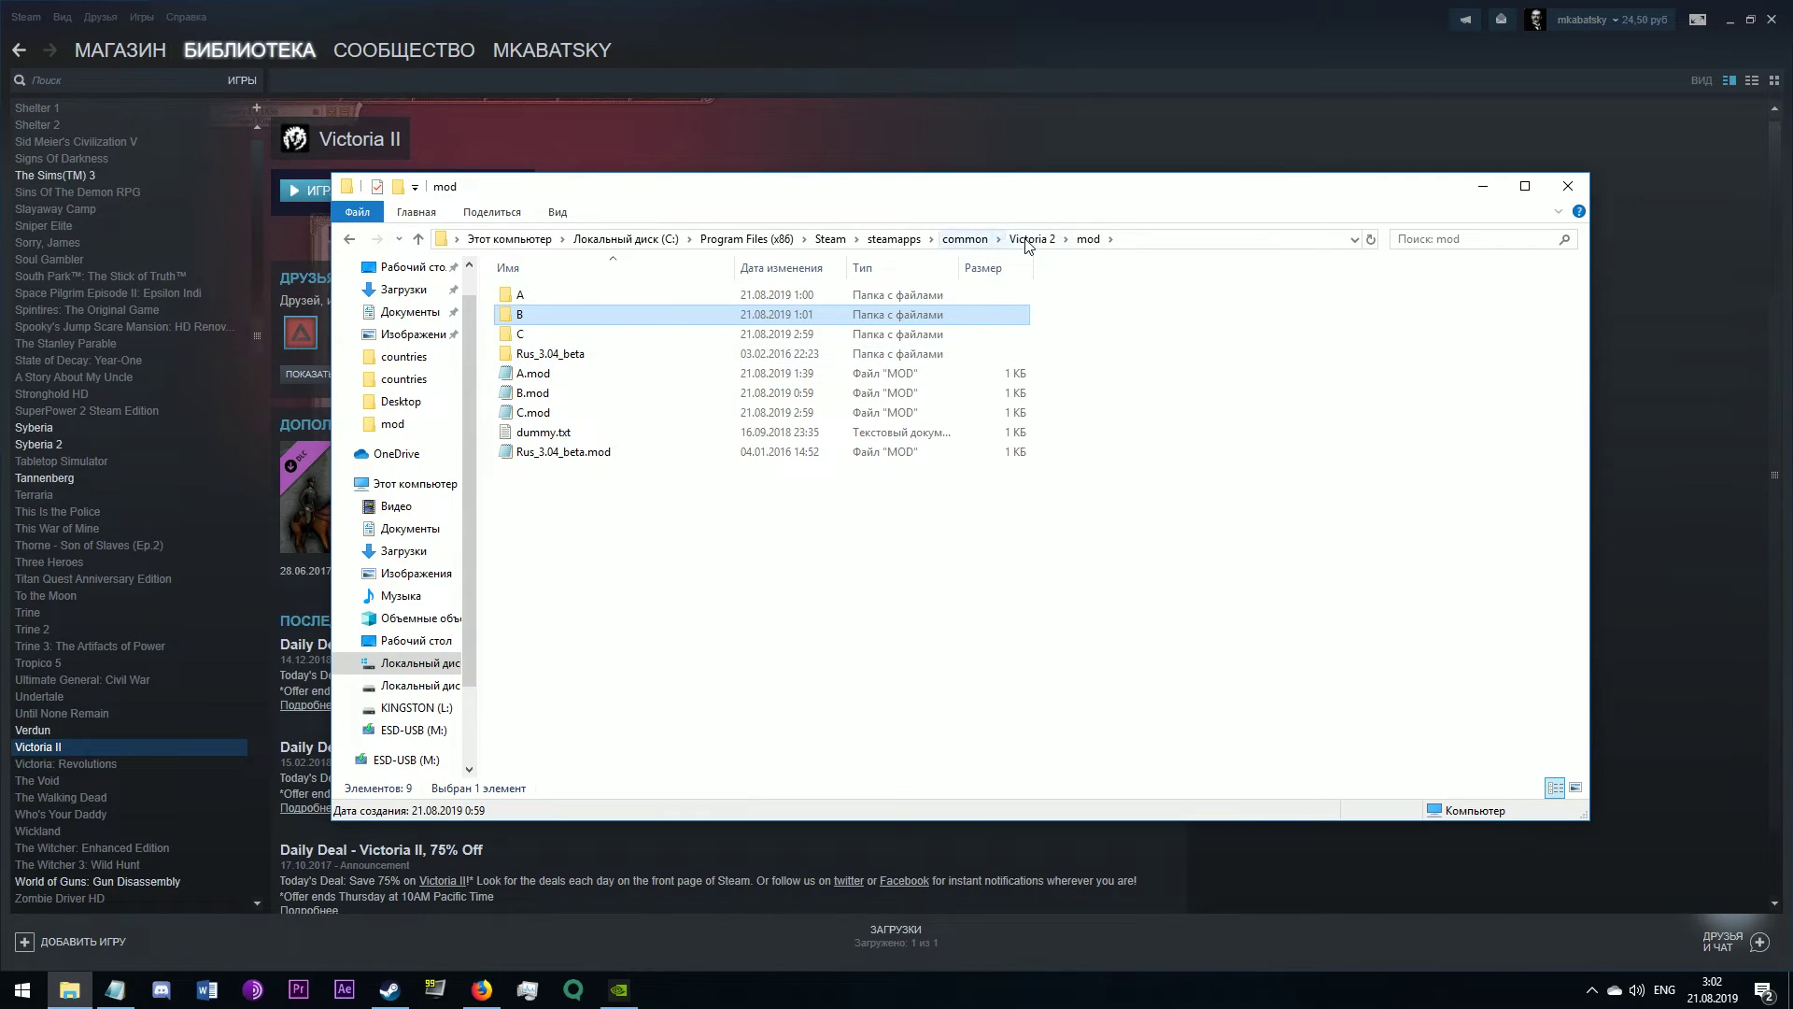
Step: Open the base game's history\countries folder and copy the RUS - Russia.txt file
left_click(1027, 240)
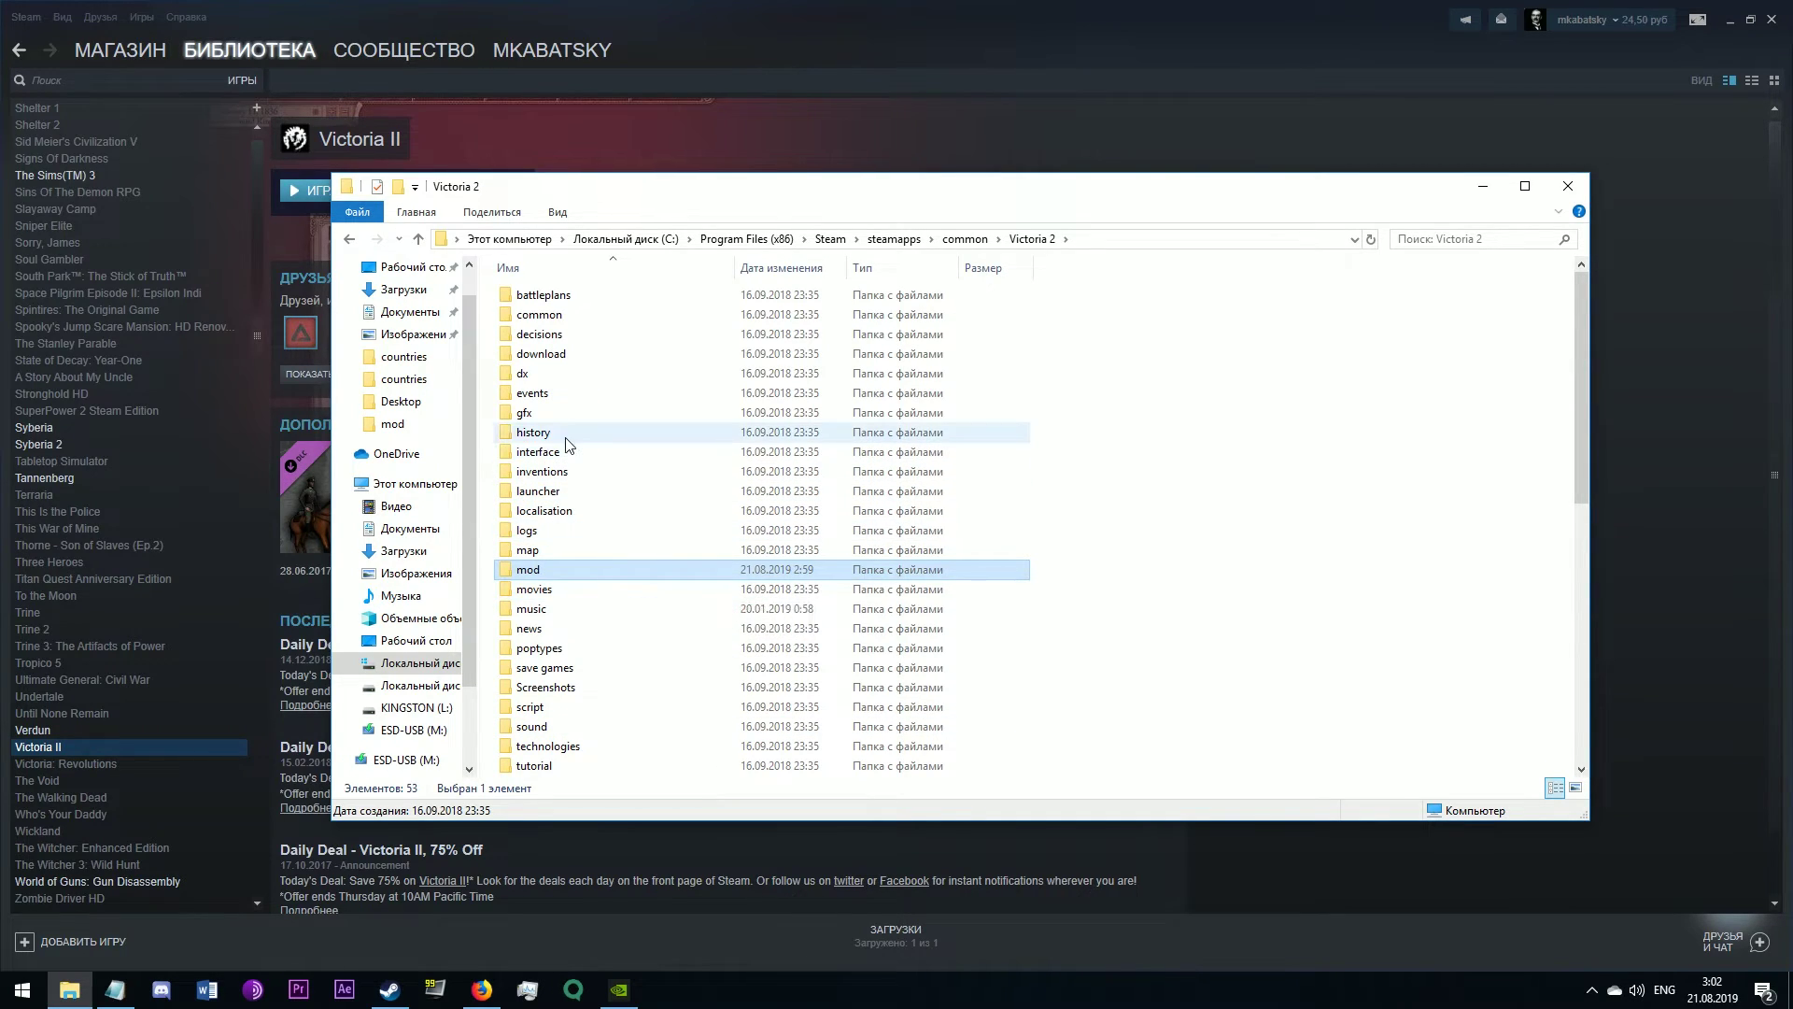
double_click(534, 433)
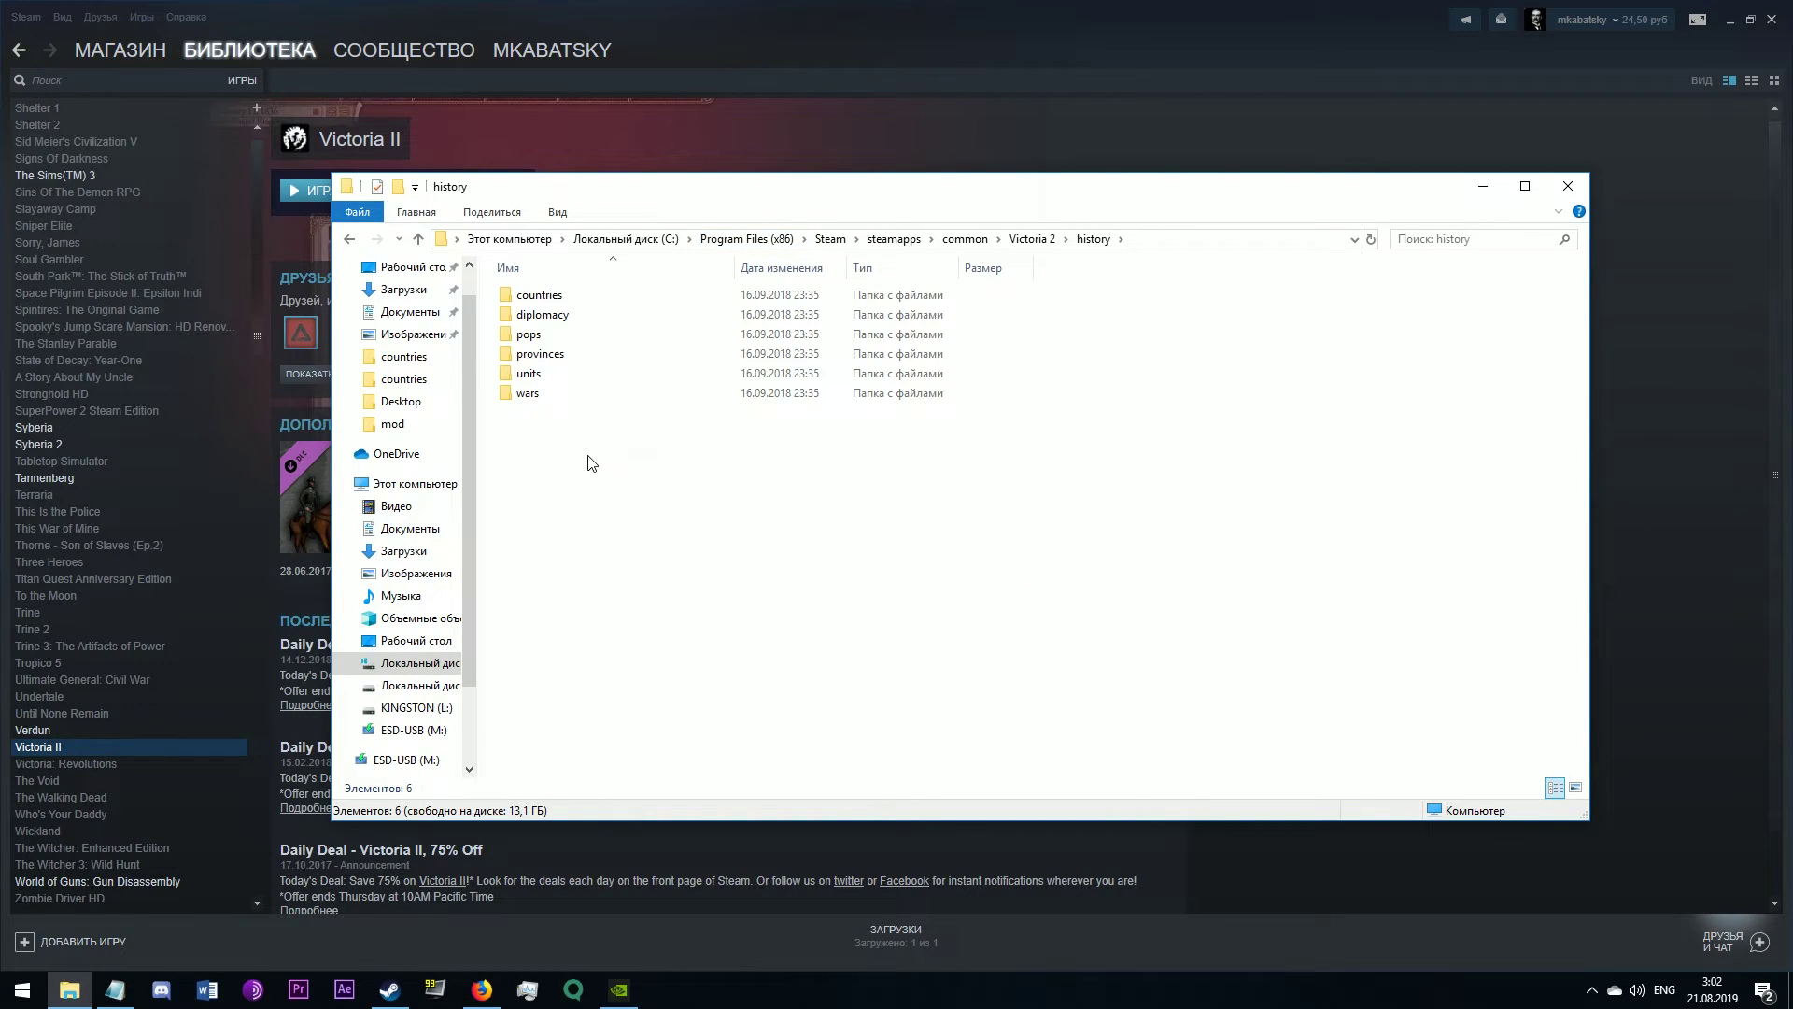
double_click(528, 297)
scroll(910, 684, "down", 5)
scroll(910, 684, "down", 20)
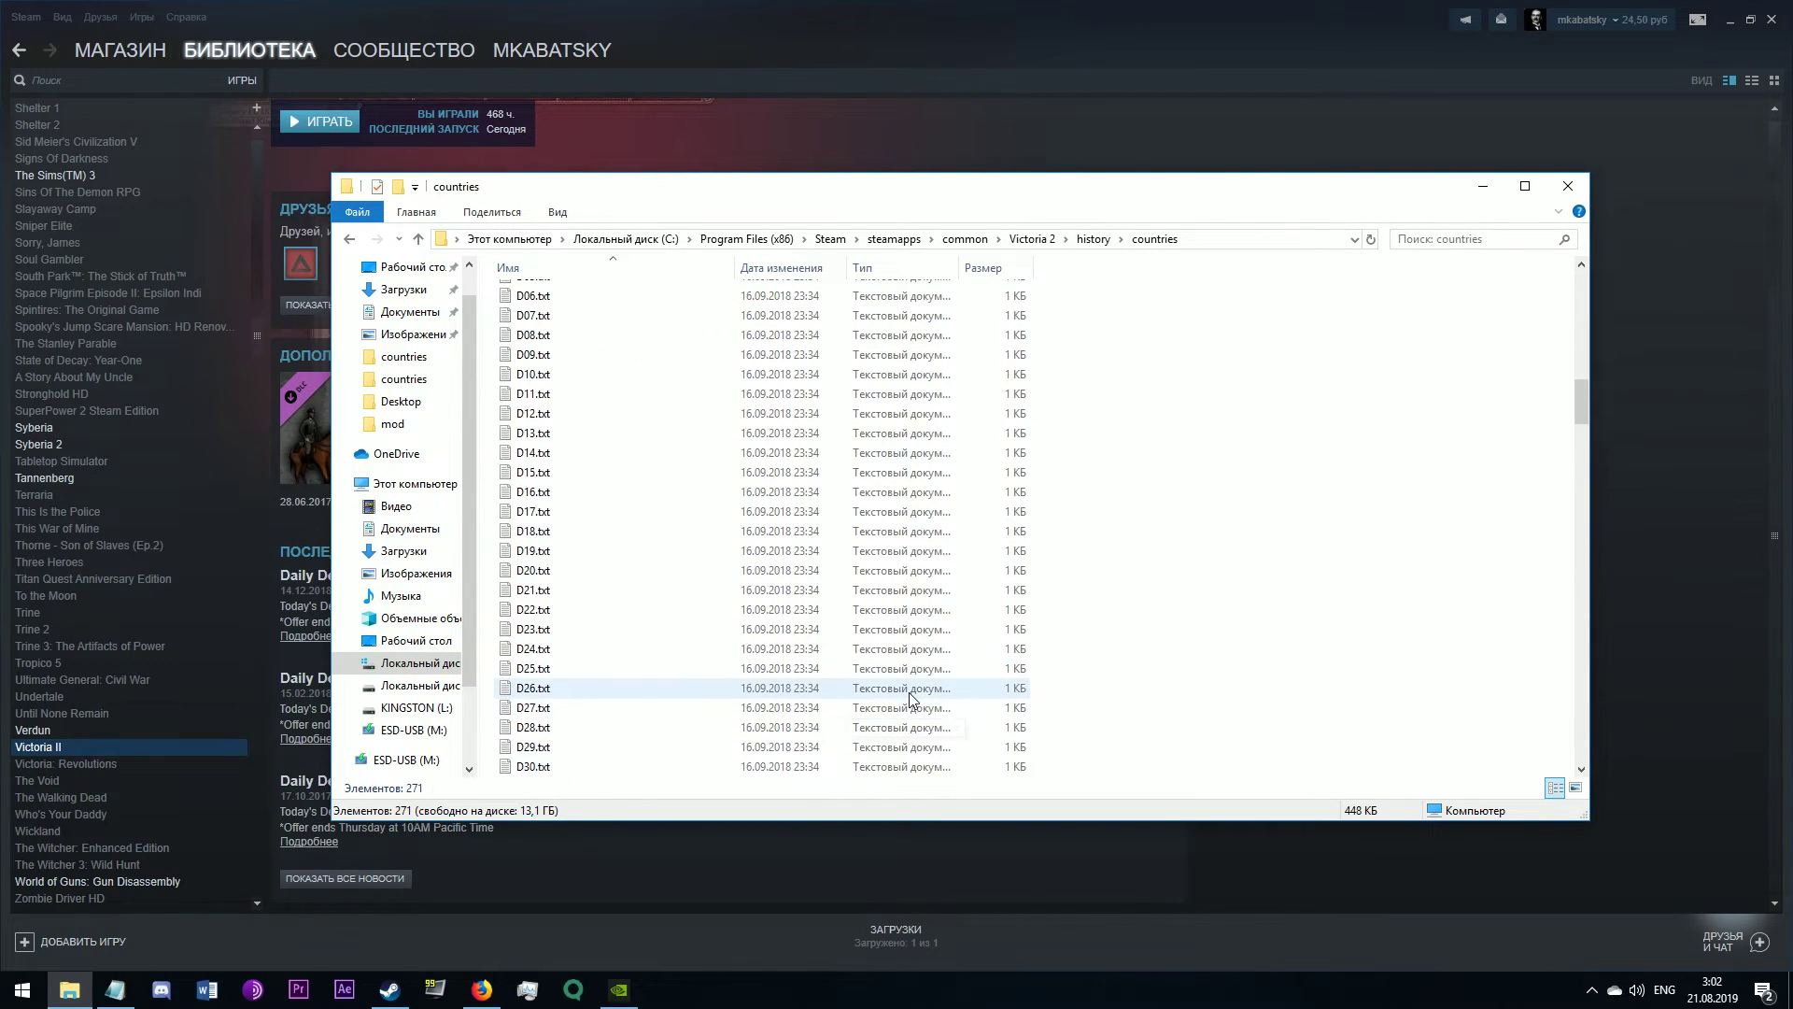
scroll(889, 667, "down", 11)
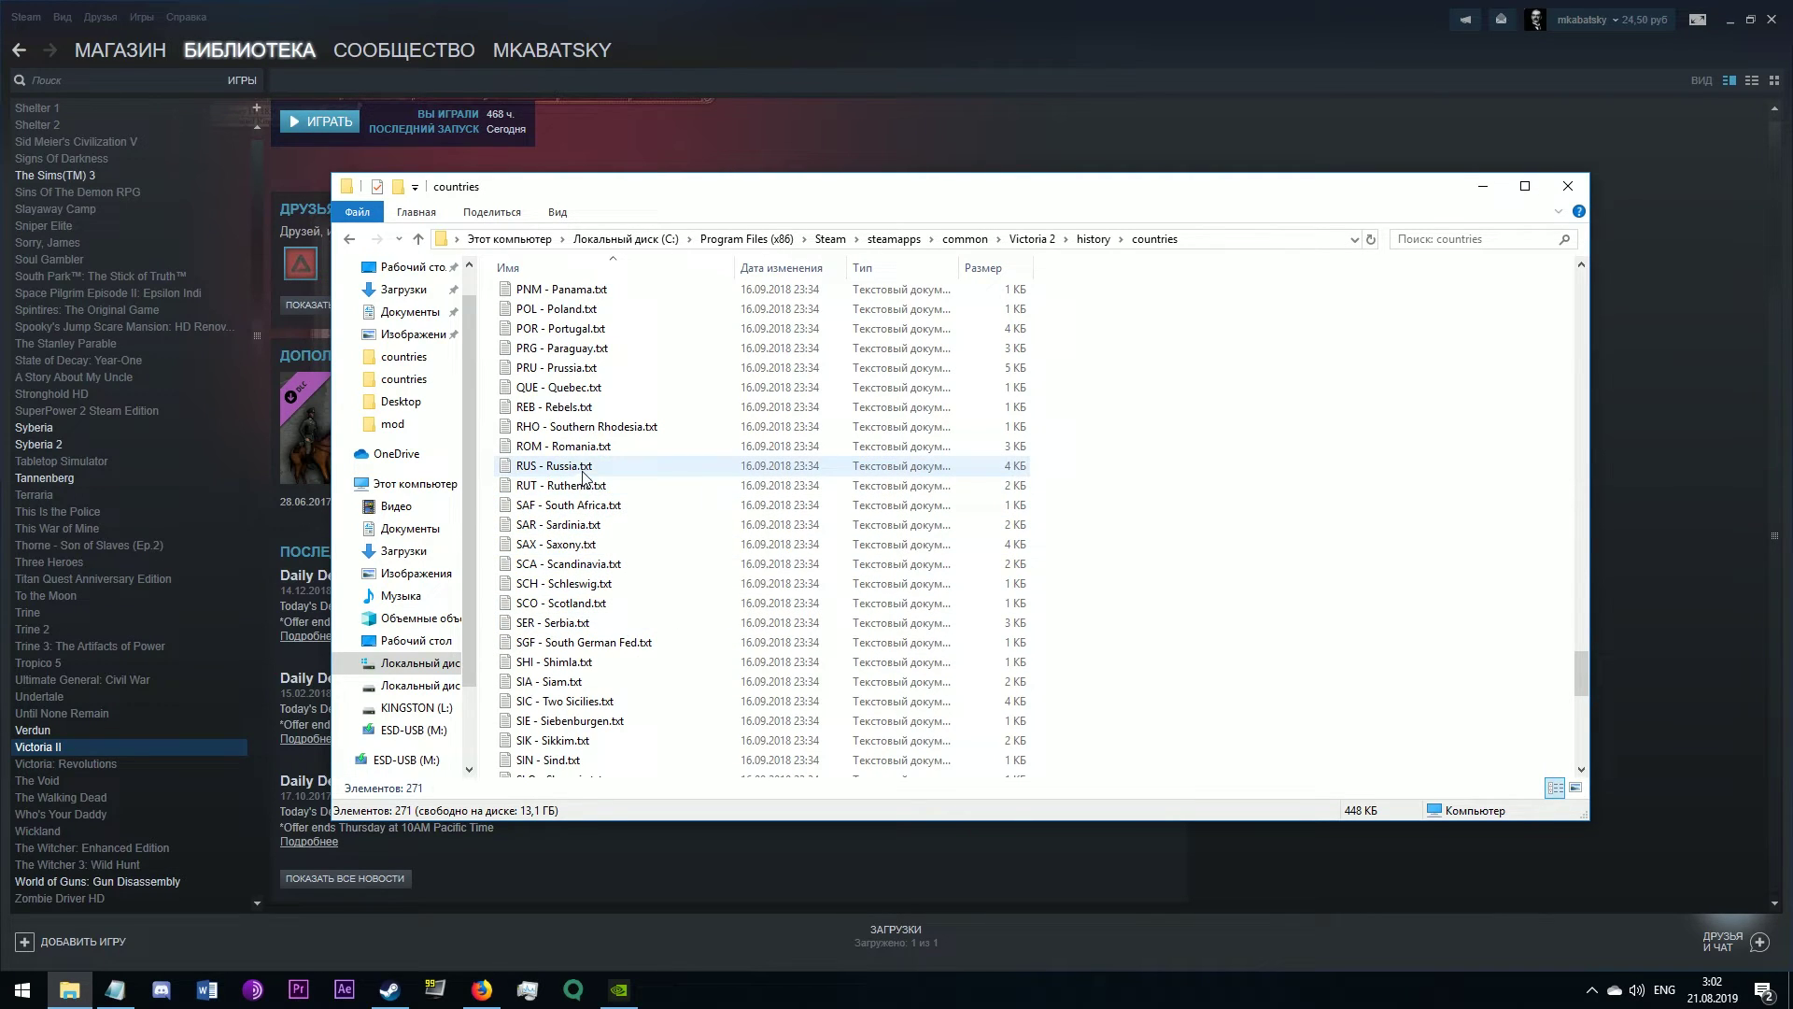
left_click(585, 471)
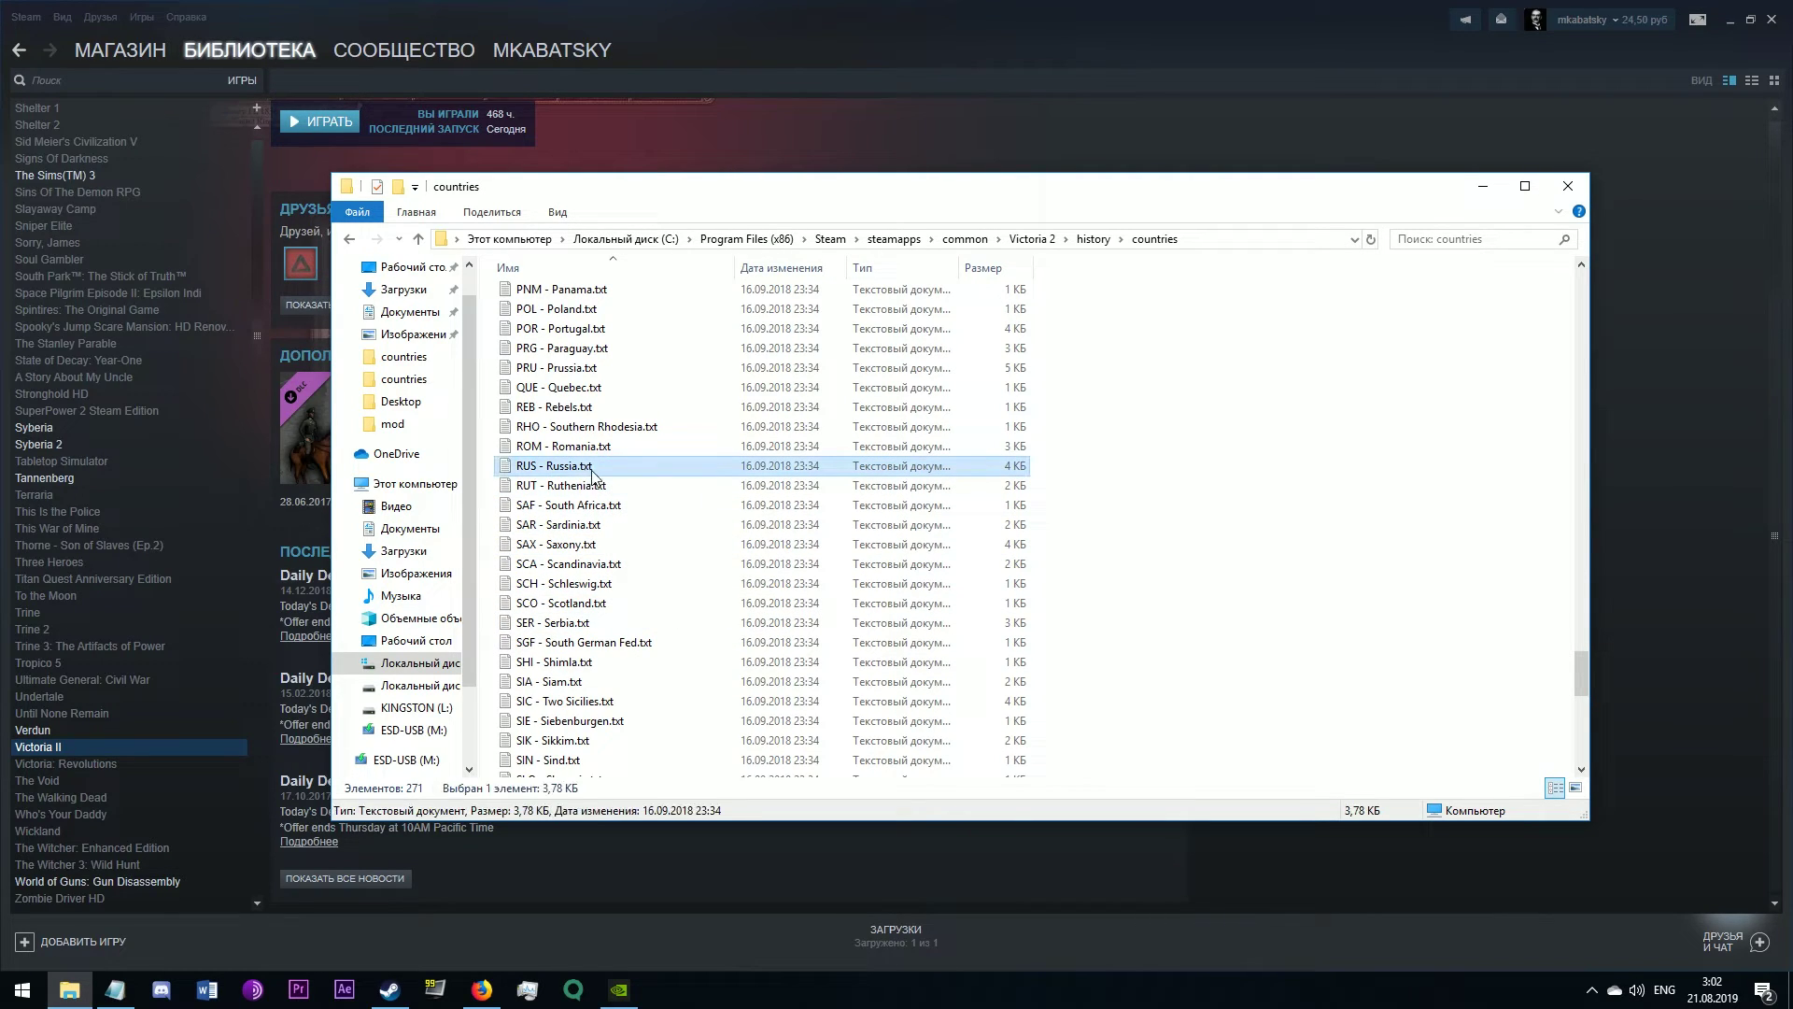
Step: Go to mod folder C, create a folder named history in it and open that folder
left_click(1035, 239)
scroll(585, 552, "down", 2)
scroll(585, 552, "up", 2)
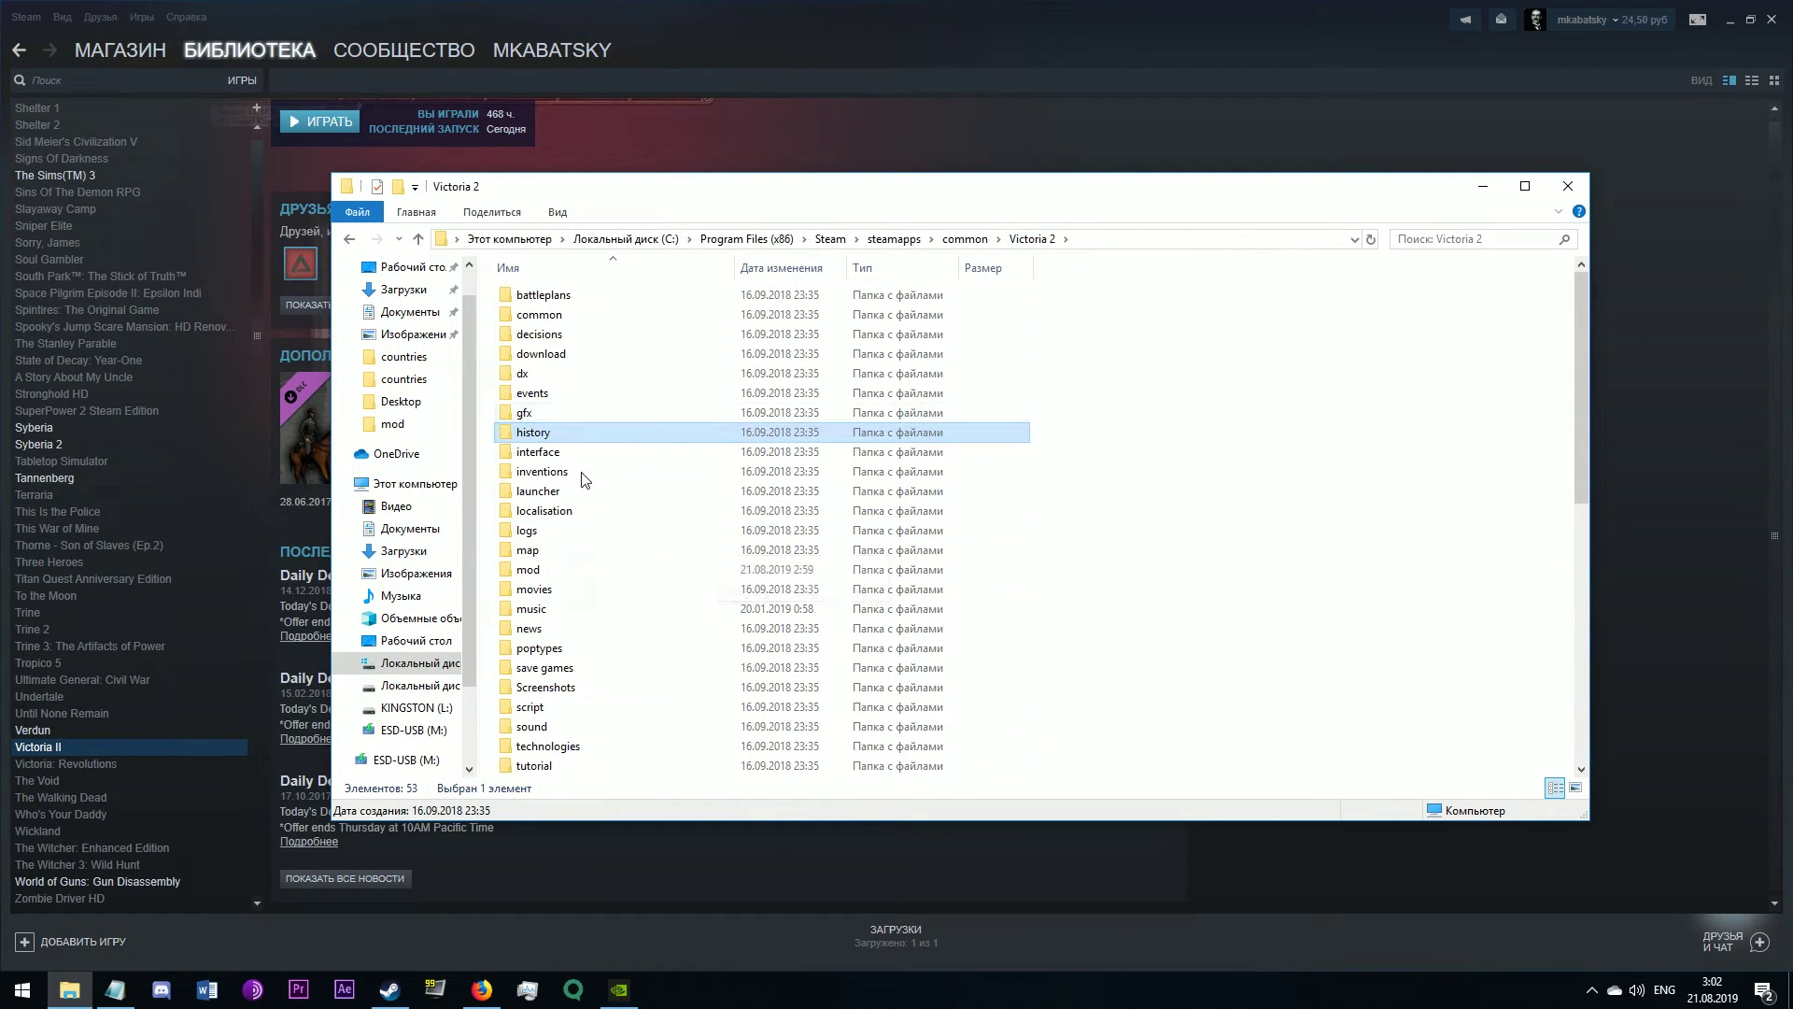
double_click(560, 570)
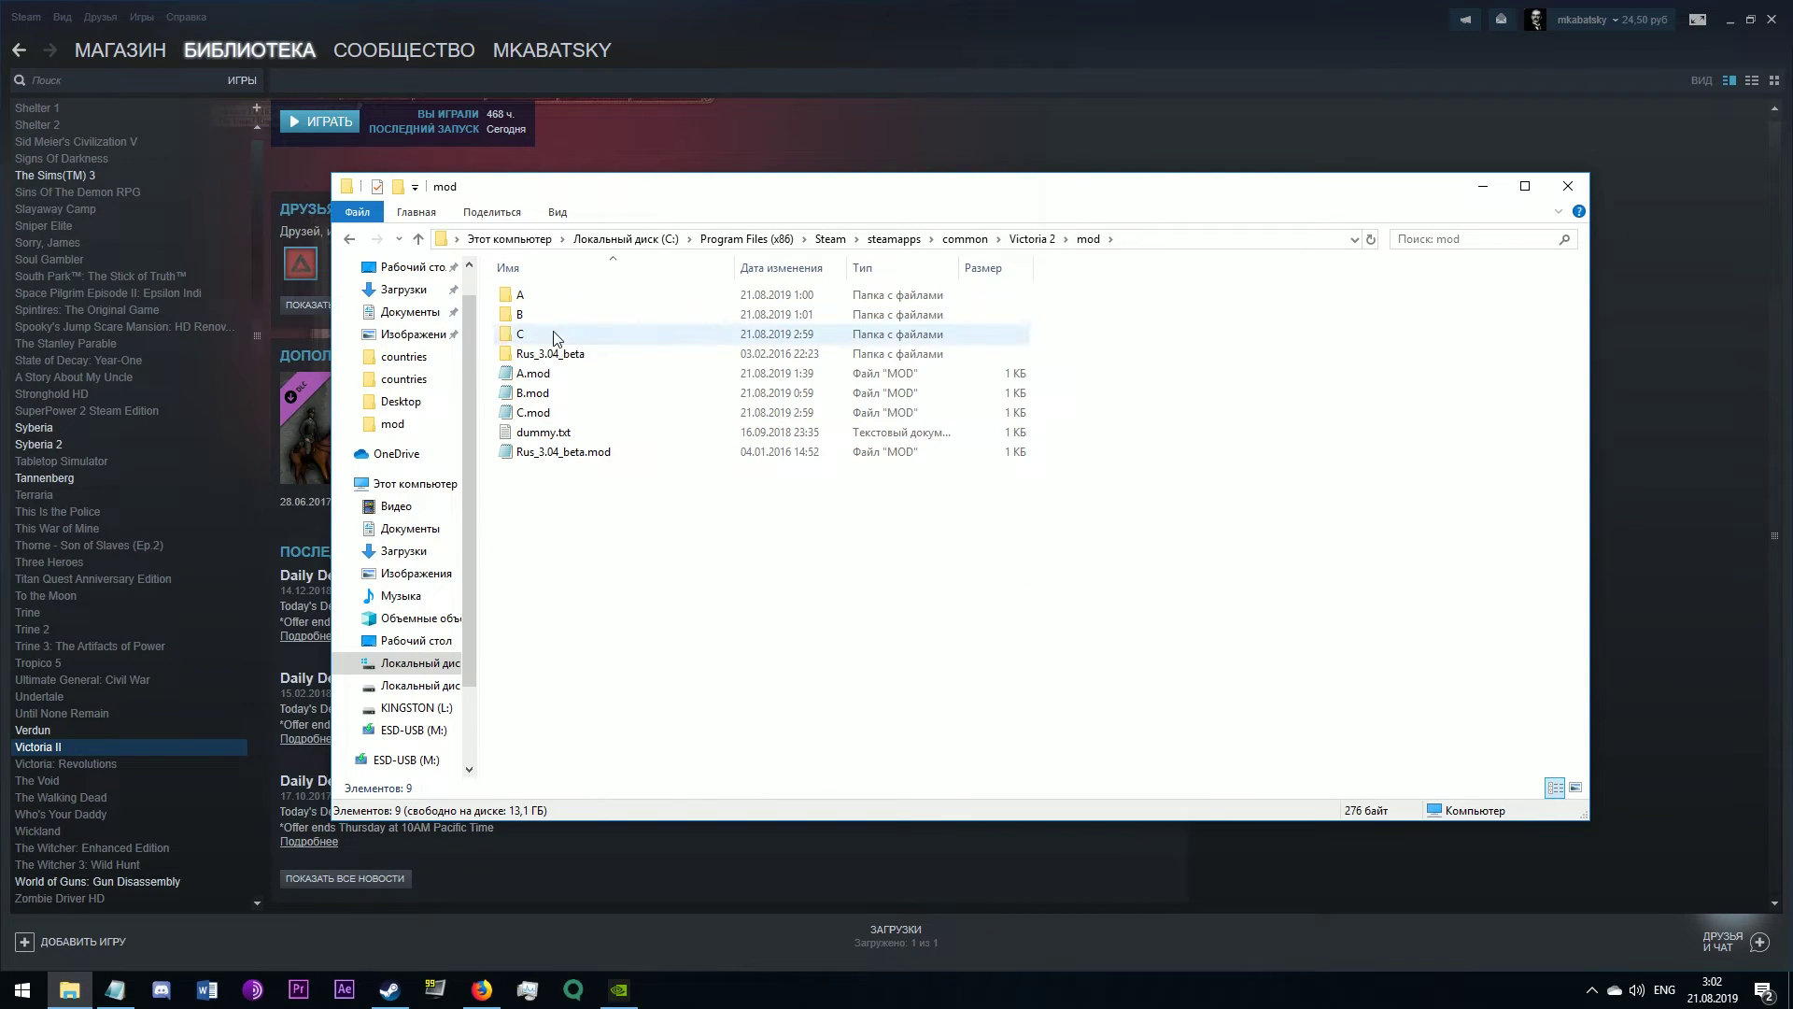
double_click(593, 334)
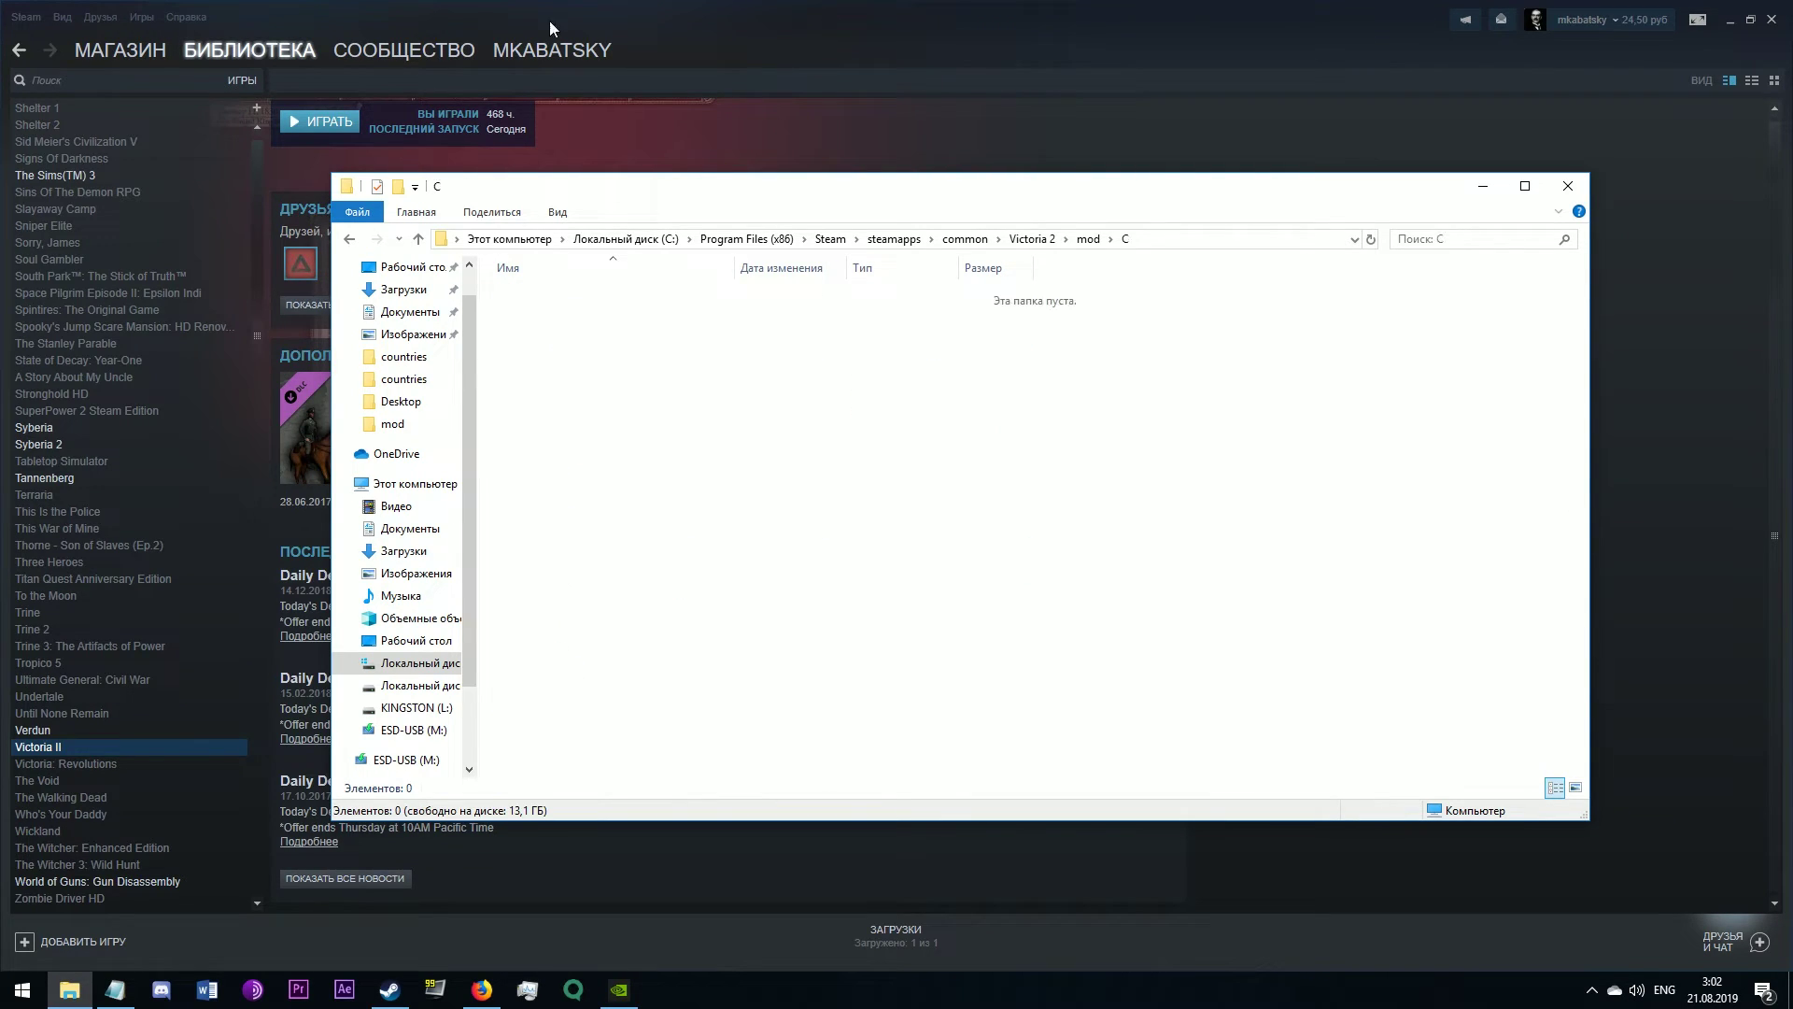
right_click(638, 588)
mouse_move(744, 812)
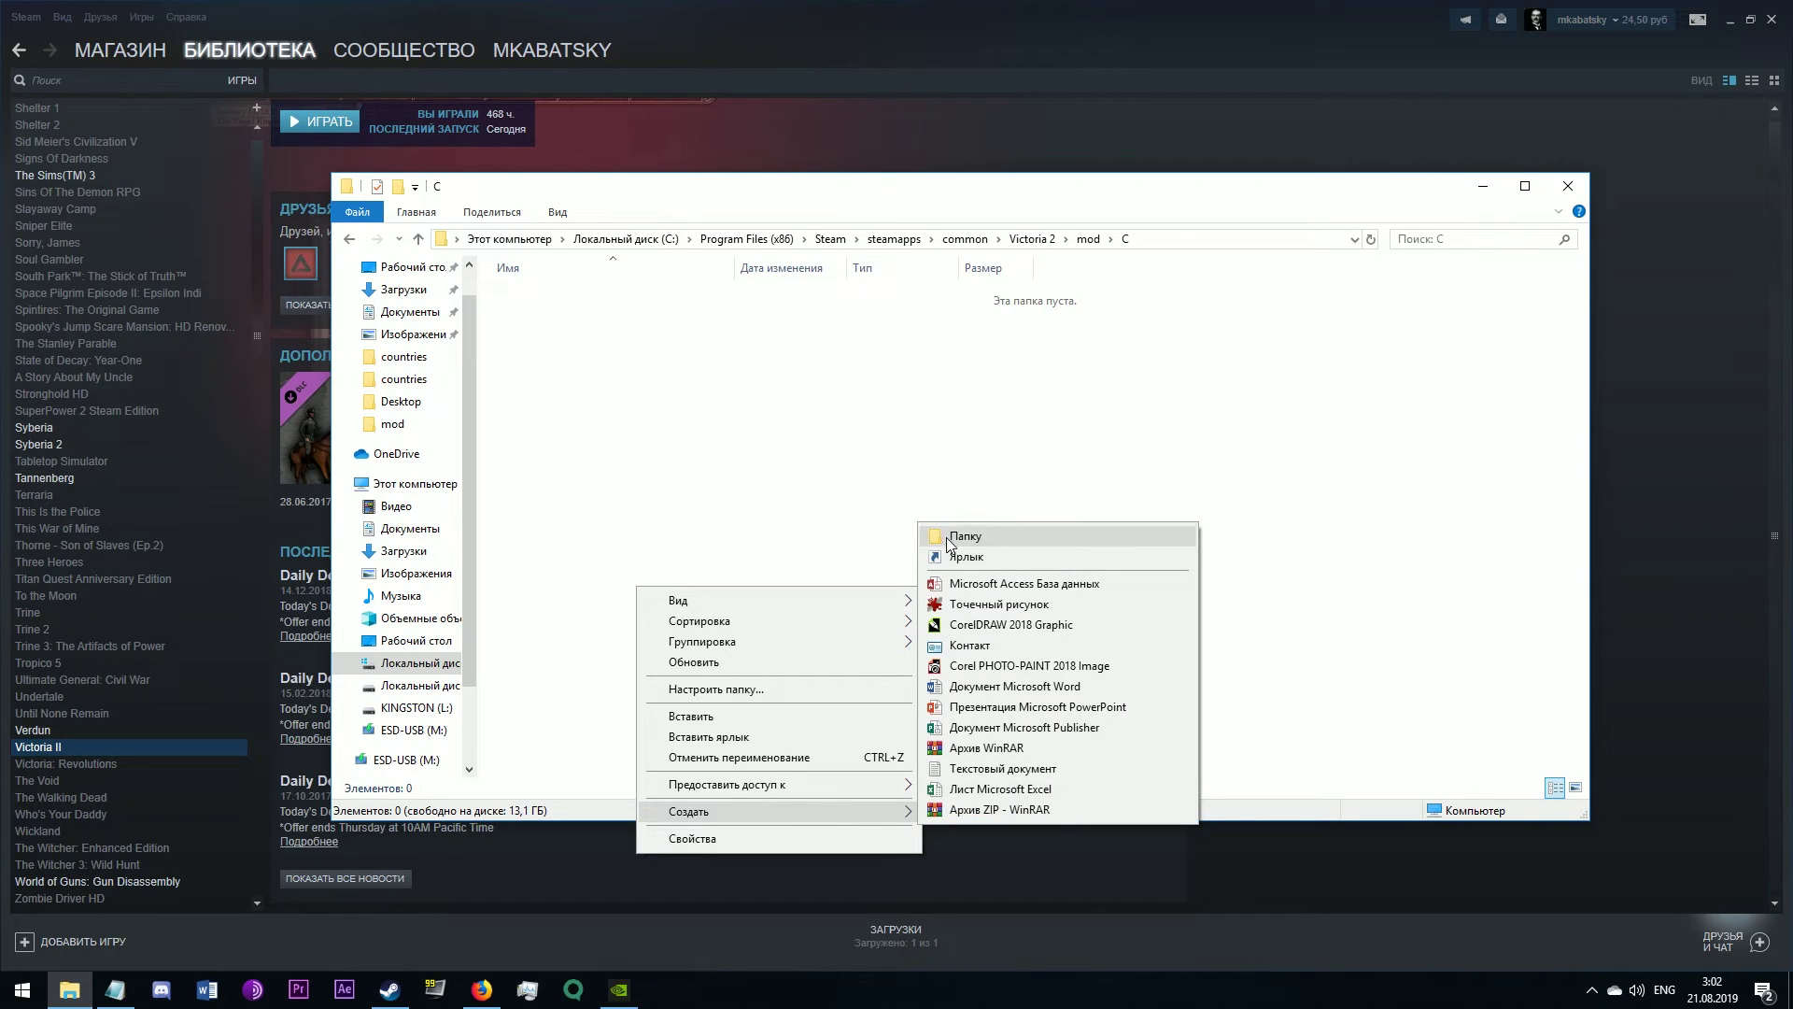
left_click(945, 536)
type("history")
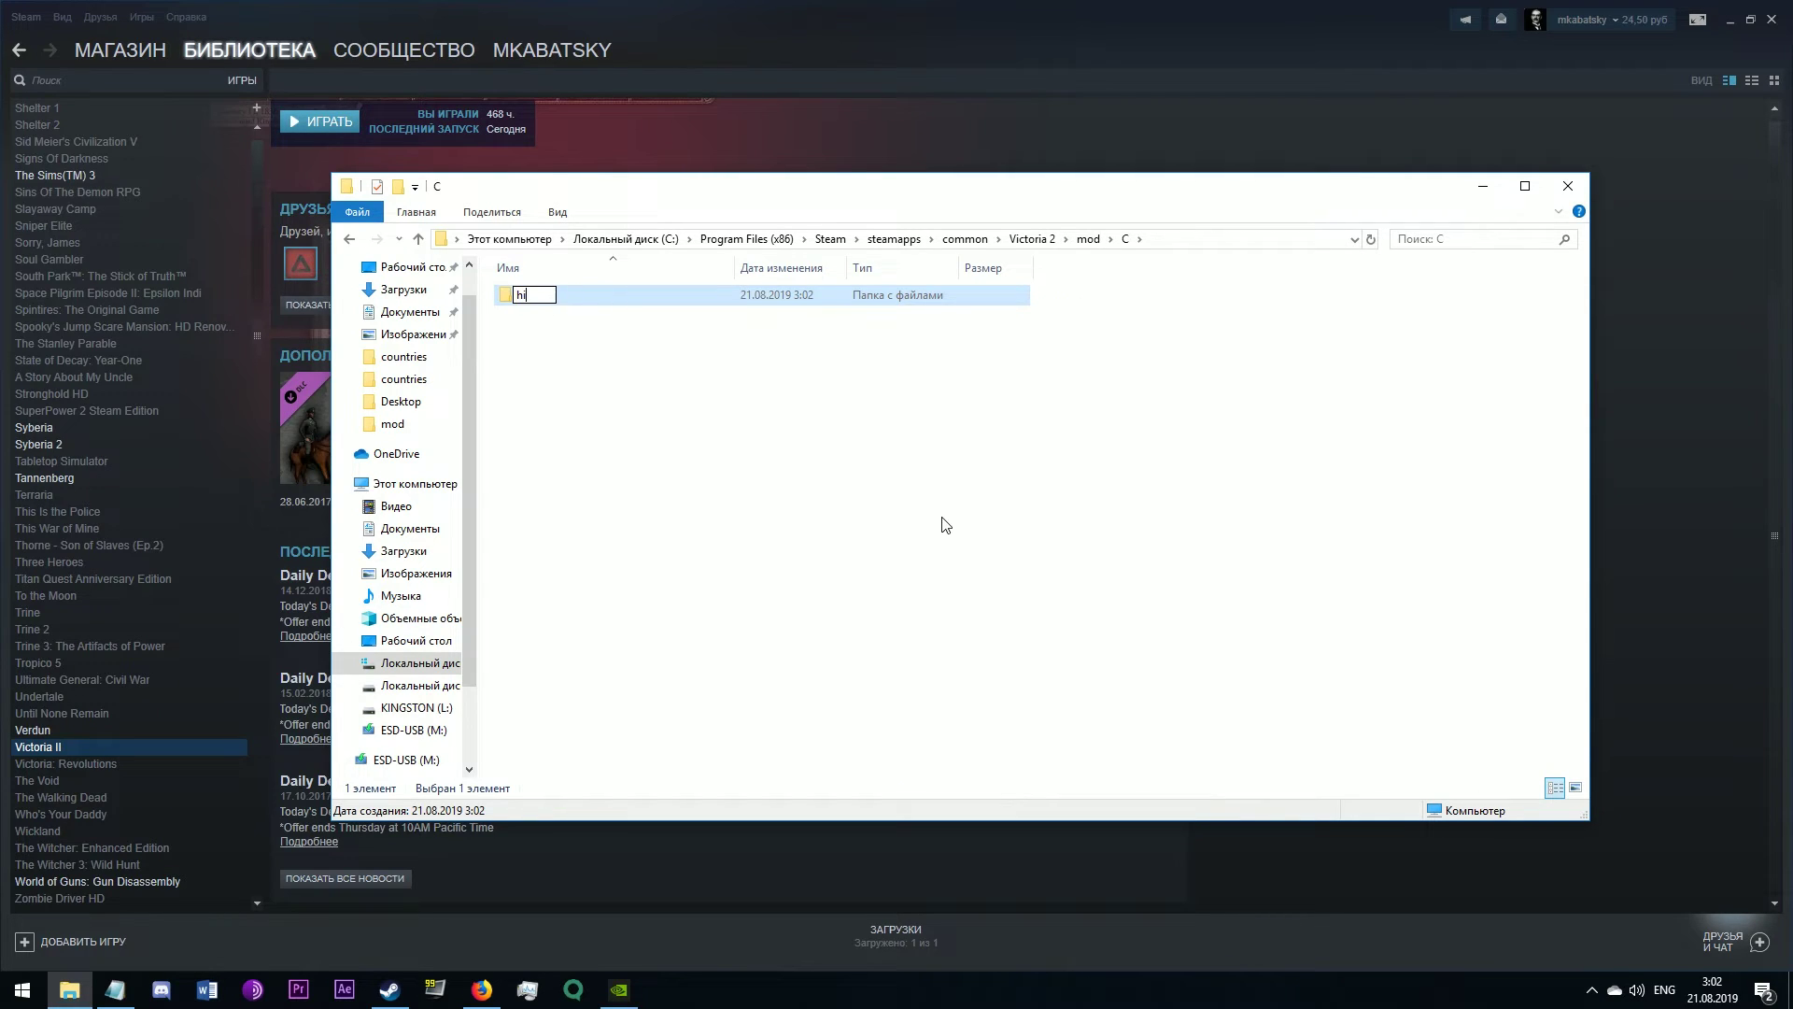
key("Return")
key("Return")
Step: Create a countries folder inside mod C's history folder and paste RUS - Russia.txt into it
right_click(823, 515)
mouse_move(922, 742)
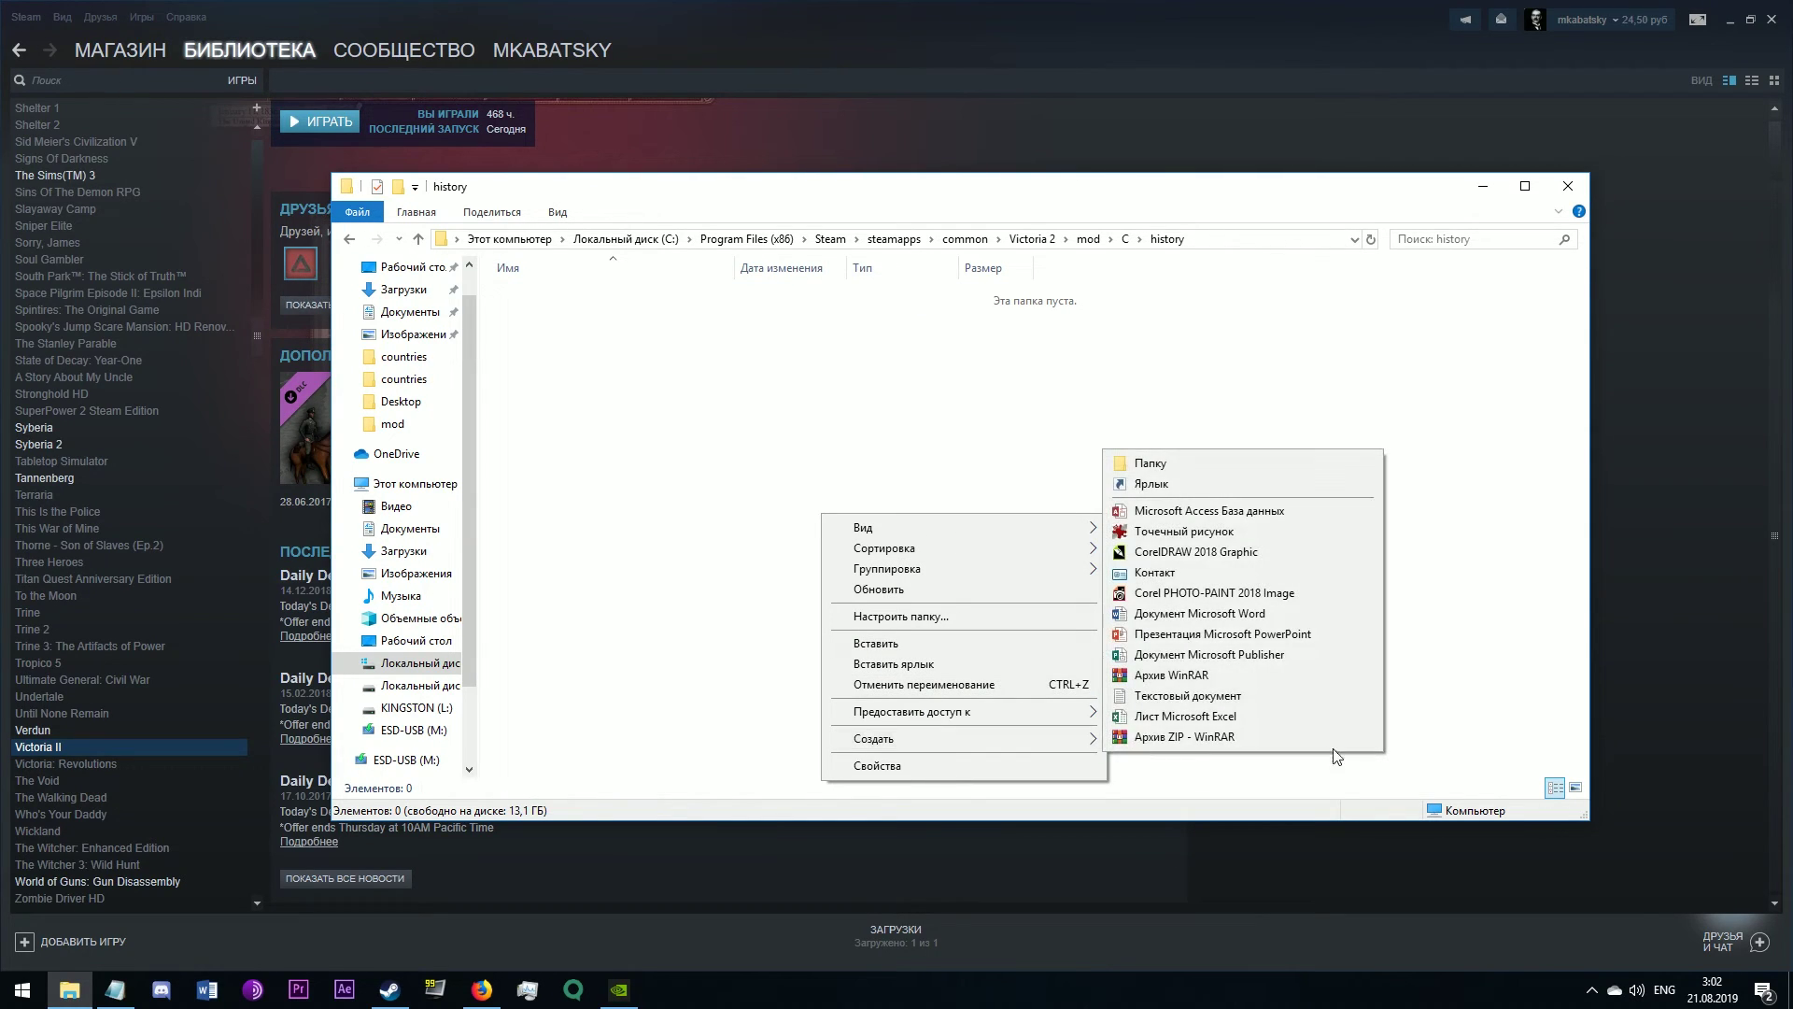
left_click(1201, 463)
type("countries")
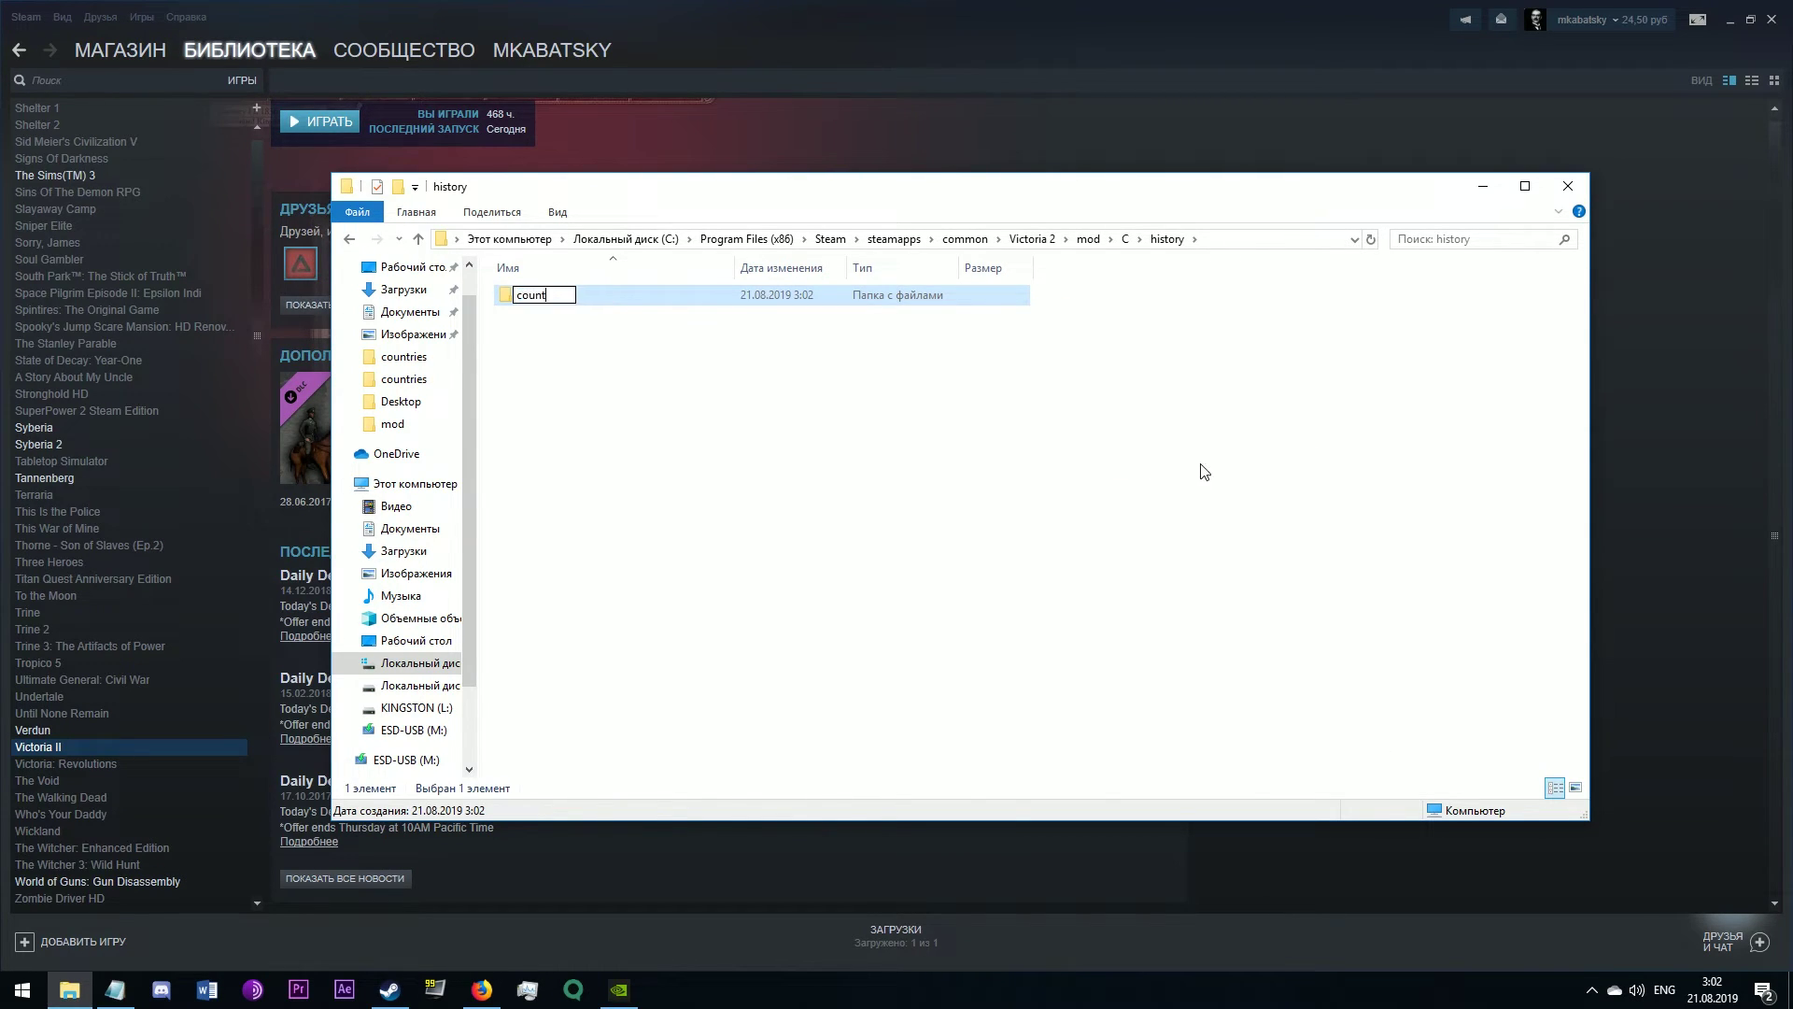
key("Return")
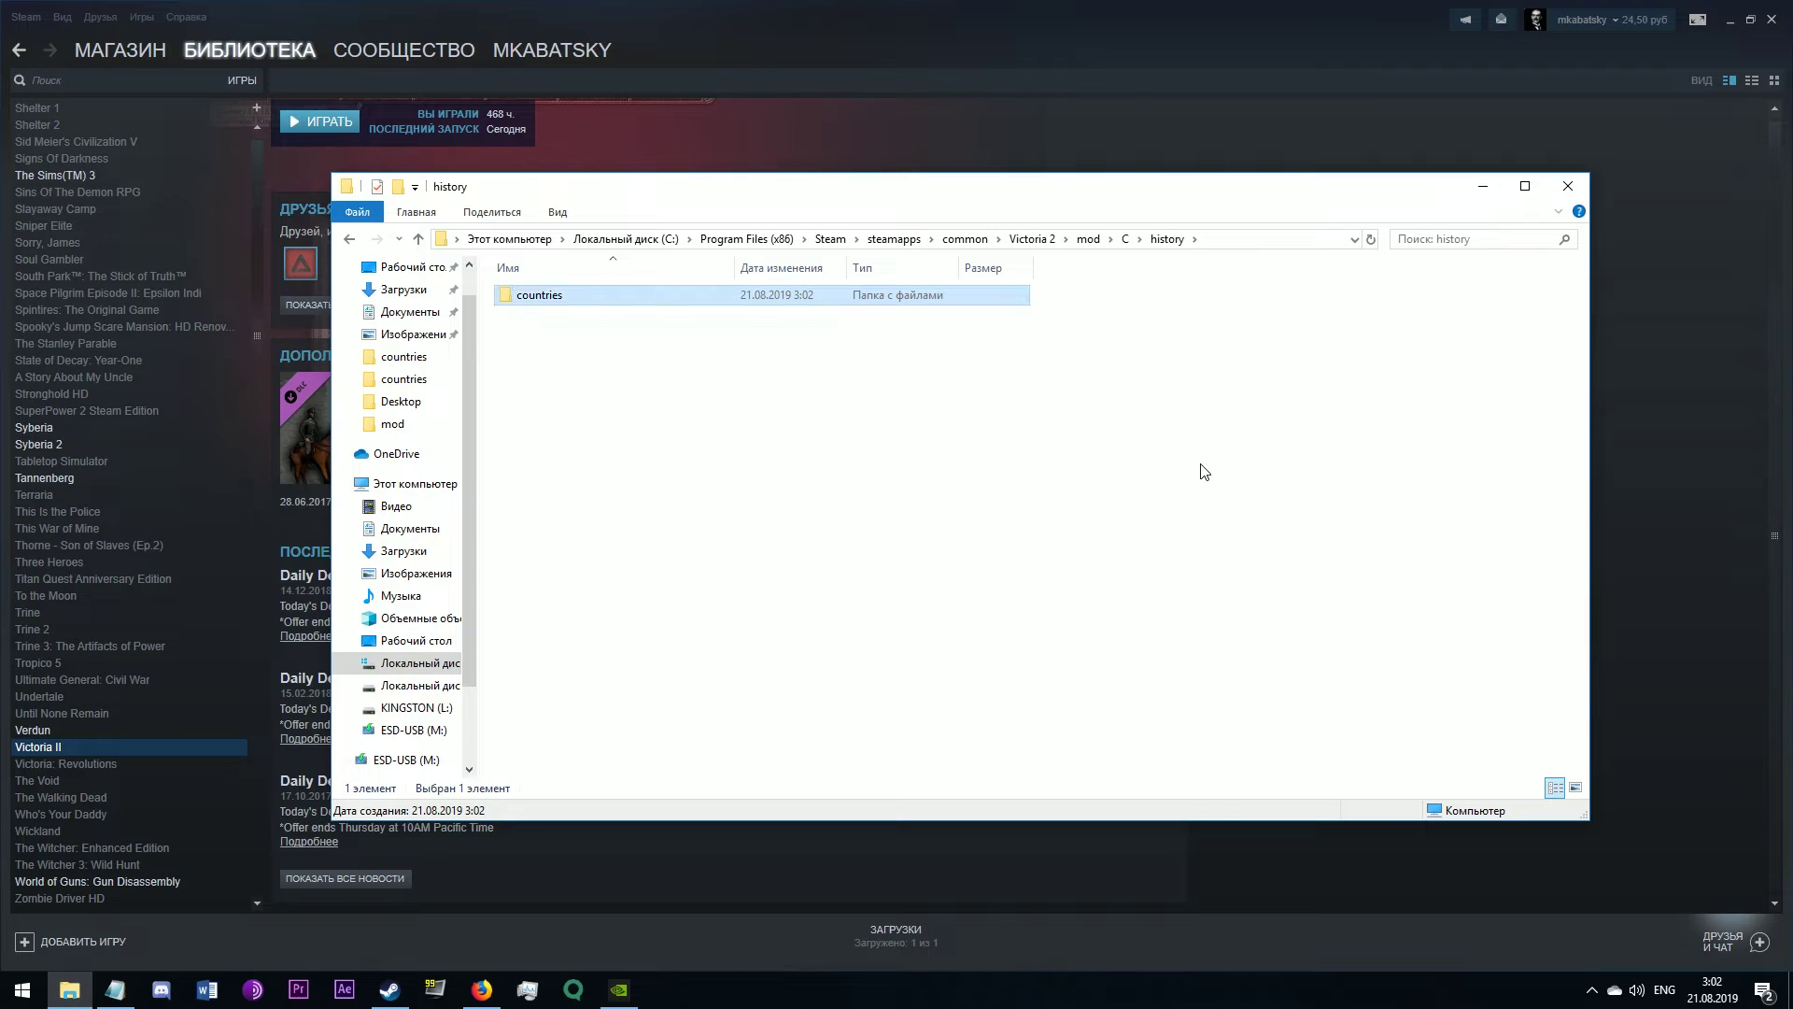
key("Return")
key("ctrl+v")
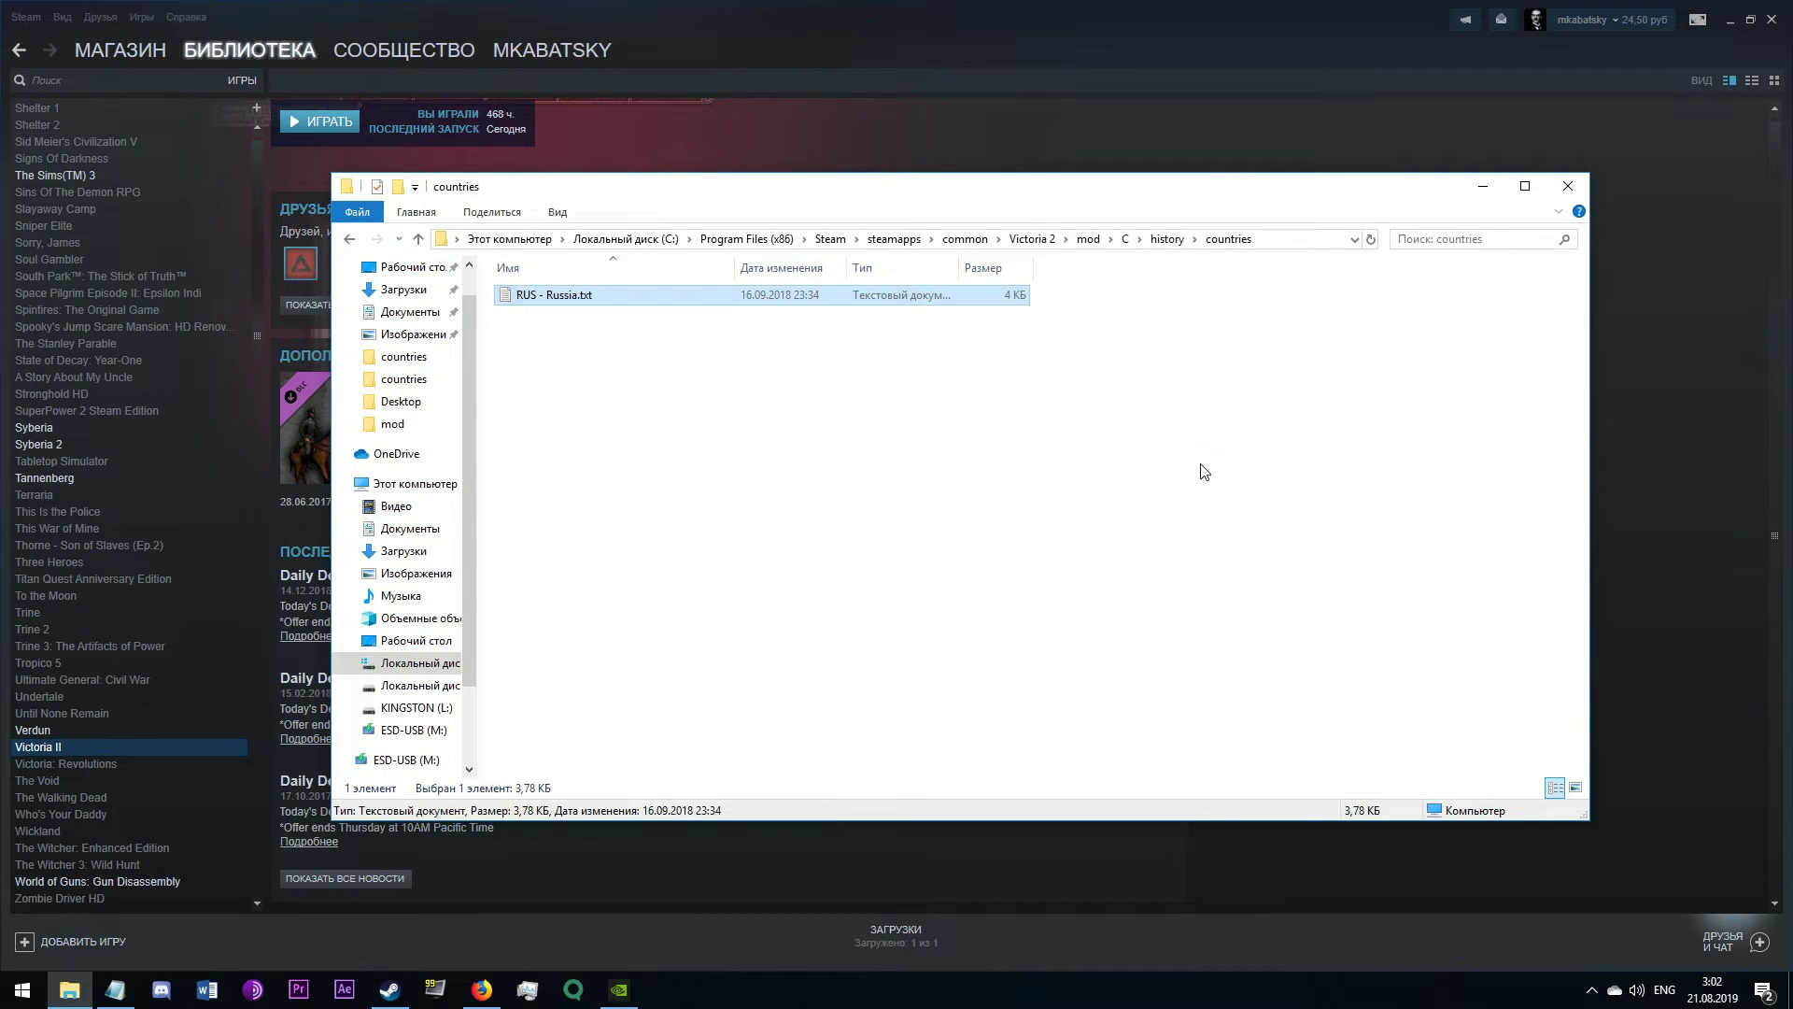
Step: Open mod C's RUS - Russia.txt, move its window clear, and examine the Social Reforms section and the upper_house party shares
key("Return")
left_click_drag(541, 180, 866, 112)
scroll(907, 392, "down", 4)
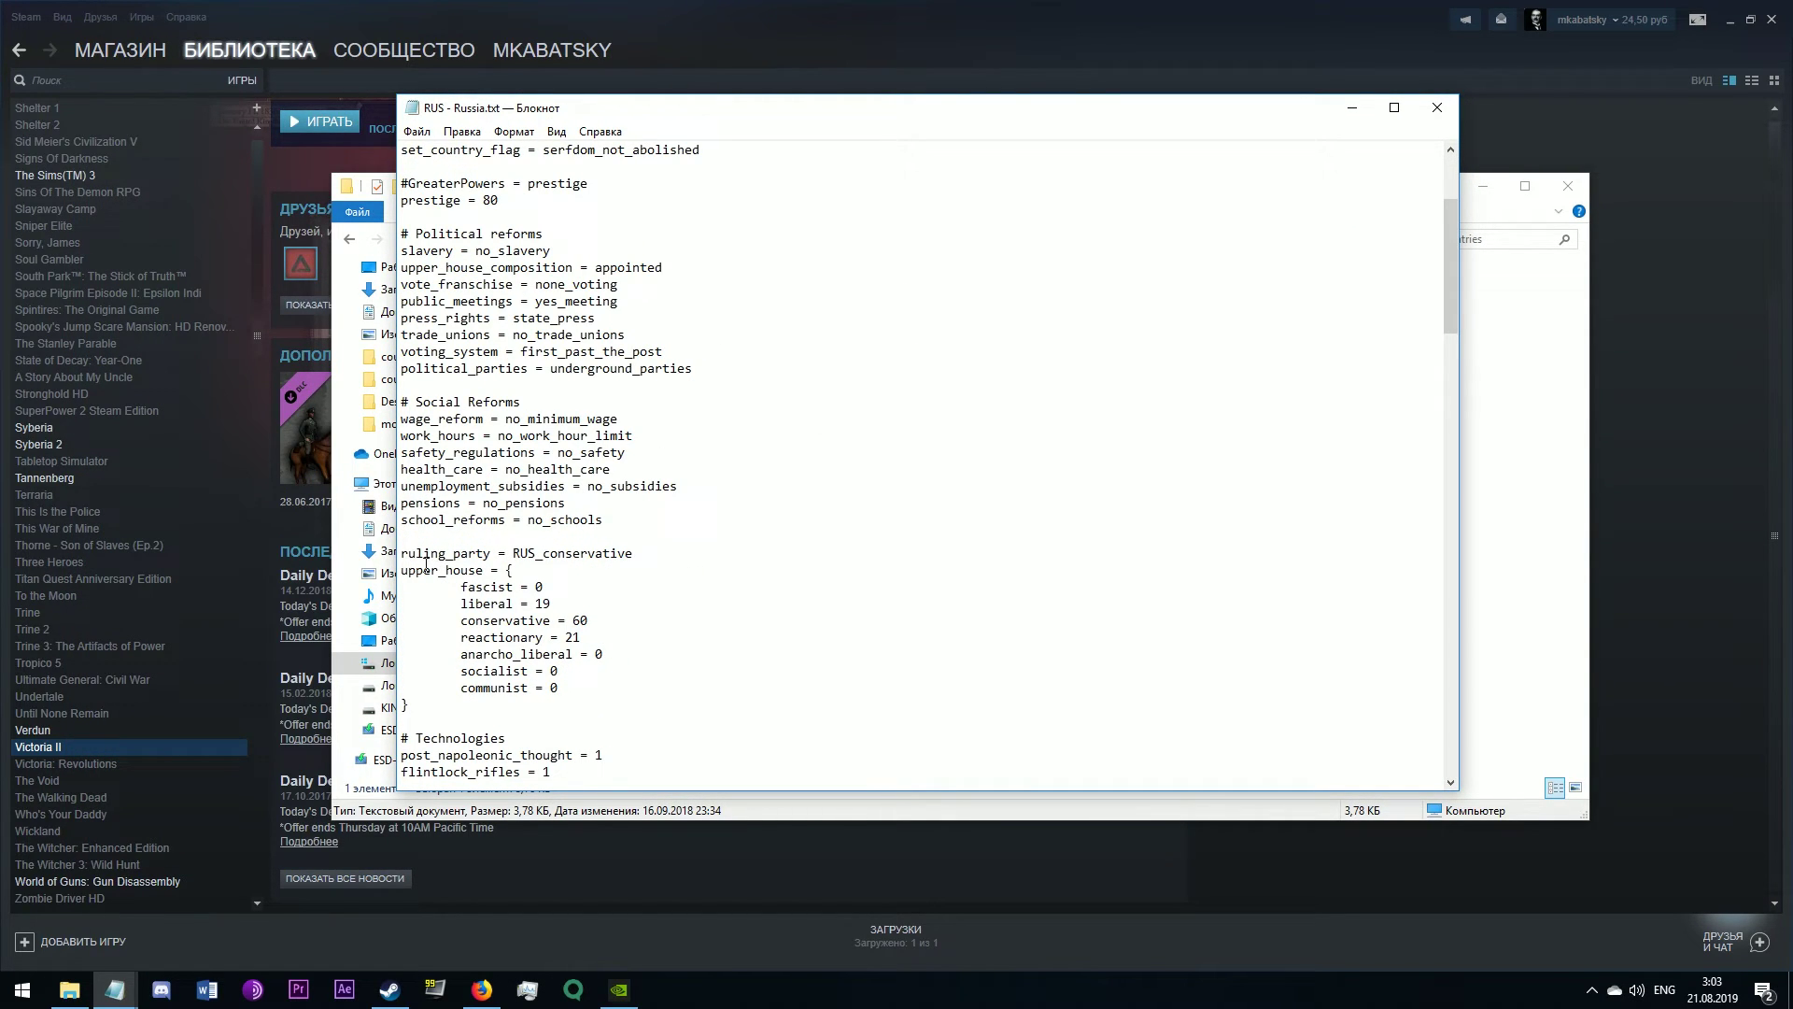
left_click_drag(402, 401, 446, 506)
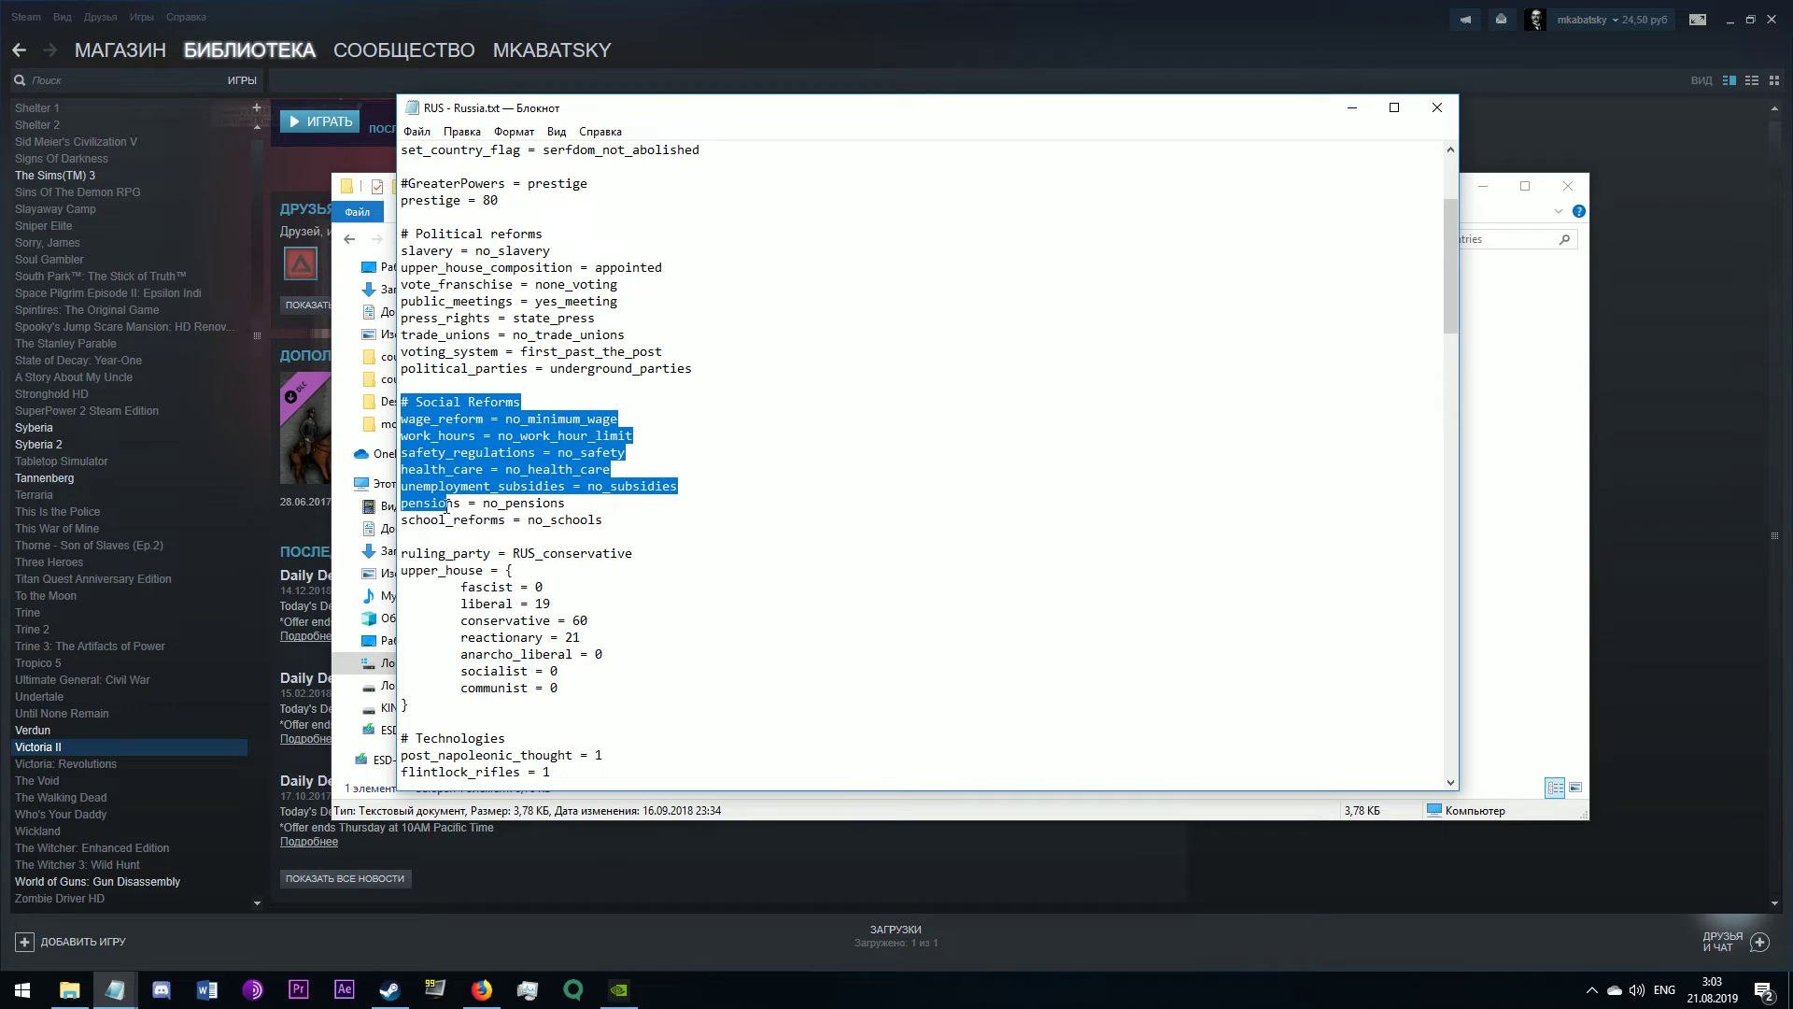
left_click(446, 507)
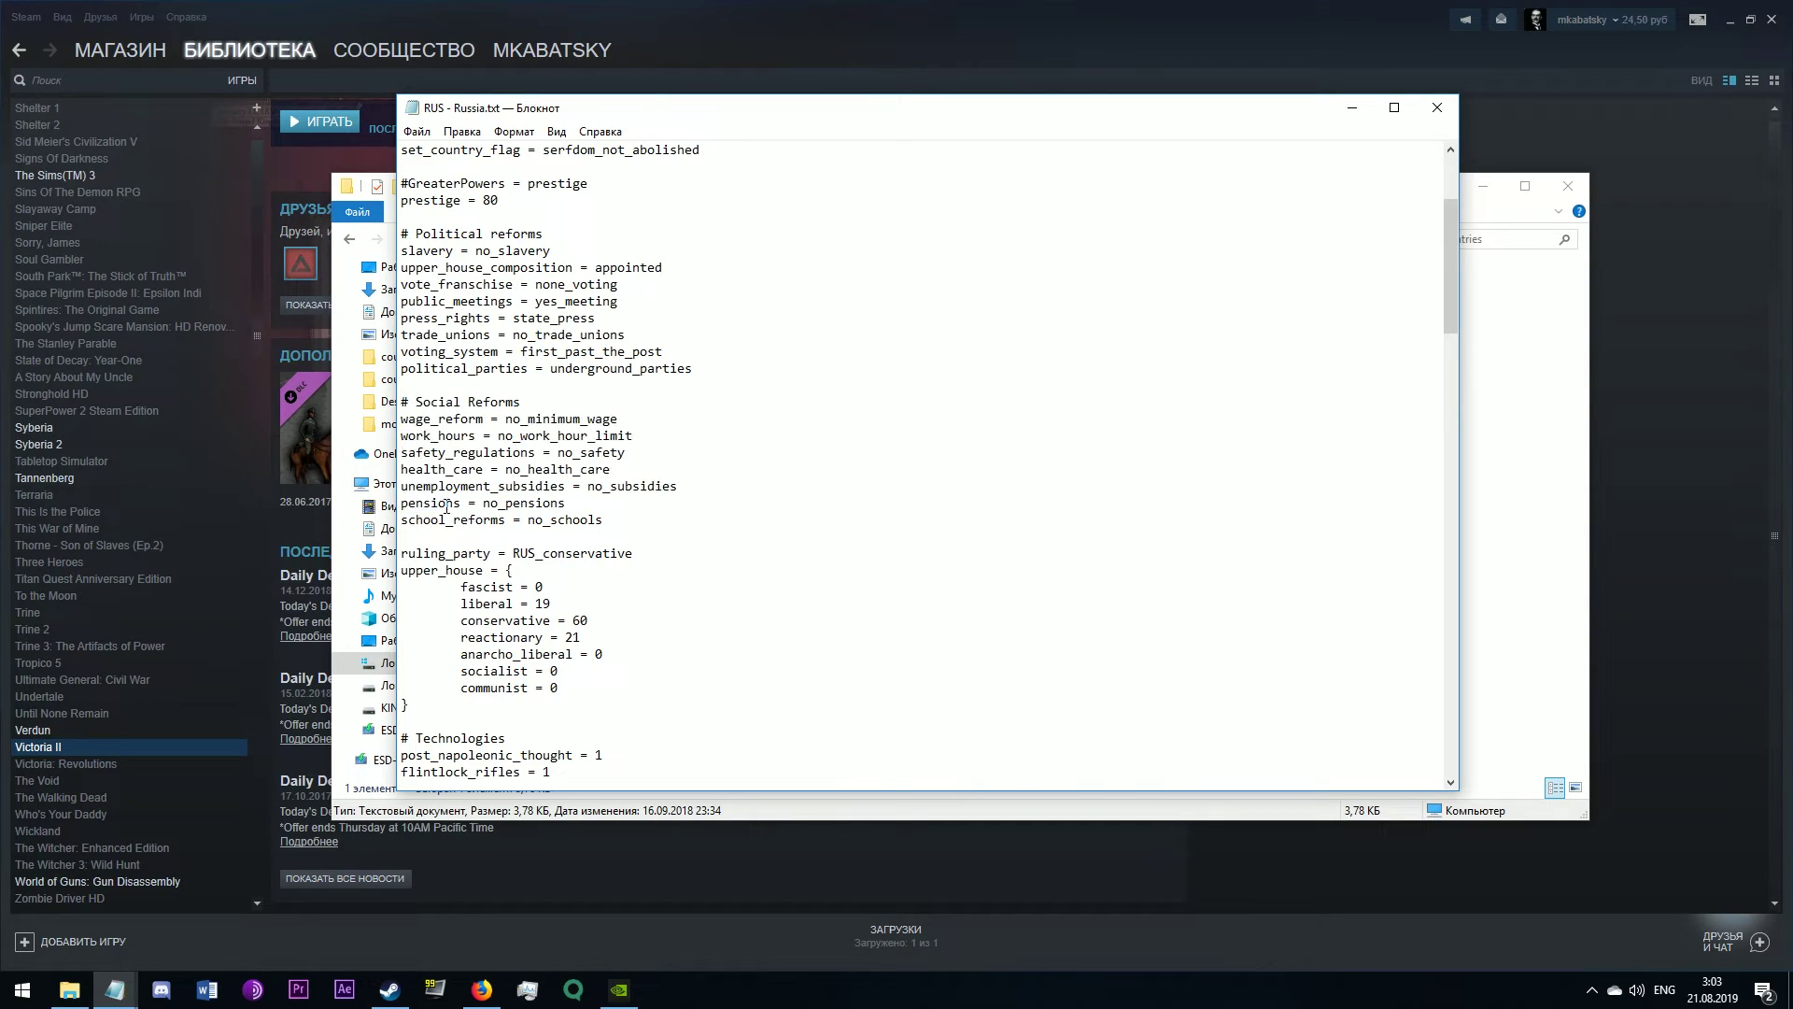
left_click_drag(401, 572, 484, 571)
double_click(425, 569)
left_click(419, 570)
double_click(421, 571)
double_click(421, 571)
left_click(508, 586)
double_click(607, 621)
double_click(504, 637)
double_click(578, 645)
double_click(541, 603)
Step: In the upper_house block, set conservative to 100, liberal to 0 and reactionary to 0, then save and close the file
left_click(565, 620)
double_click(566, 620)
type("100")
key("BackSpace")
key("BackSpace")
type("0")
key("Down")
key("Down")
key("Right")
key("Right")
key("BackSpace")
key("BackSpace")
type("0")
left_click(1437, 107)
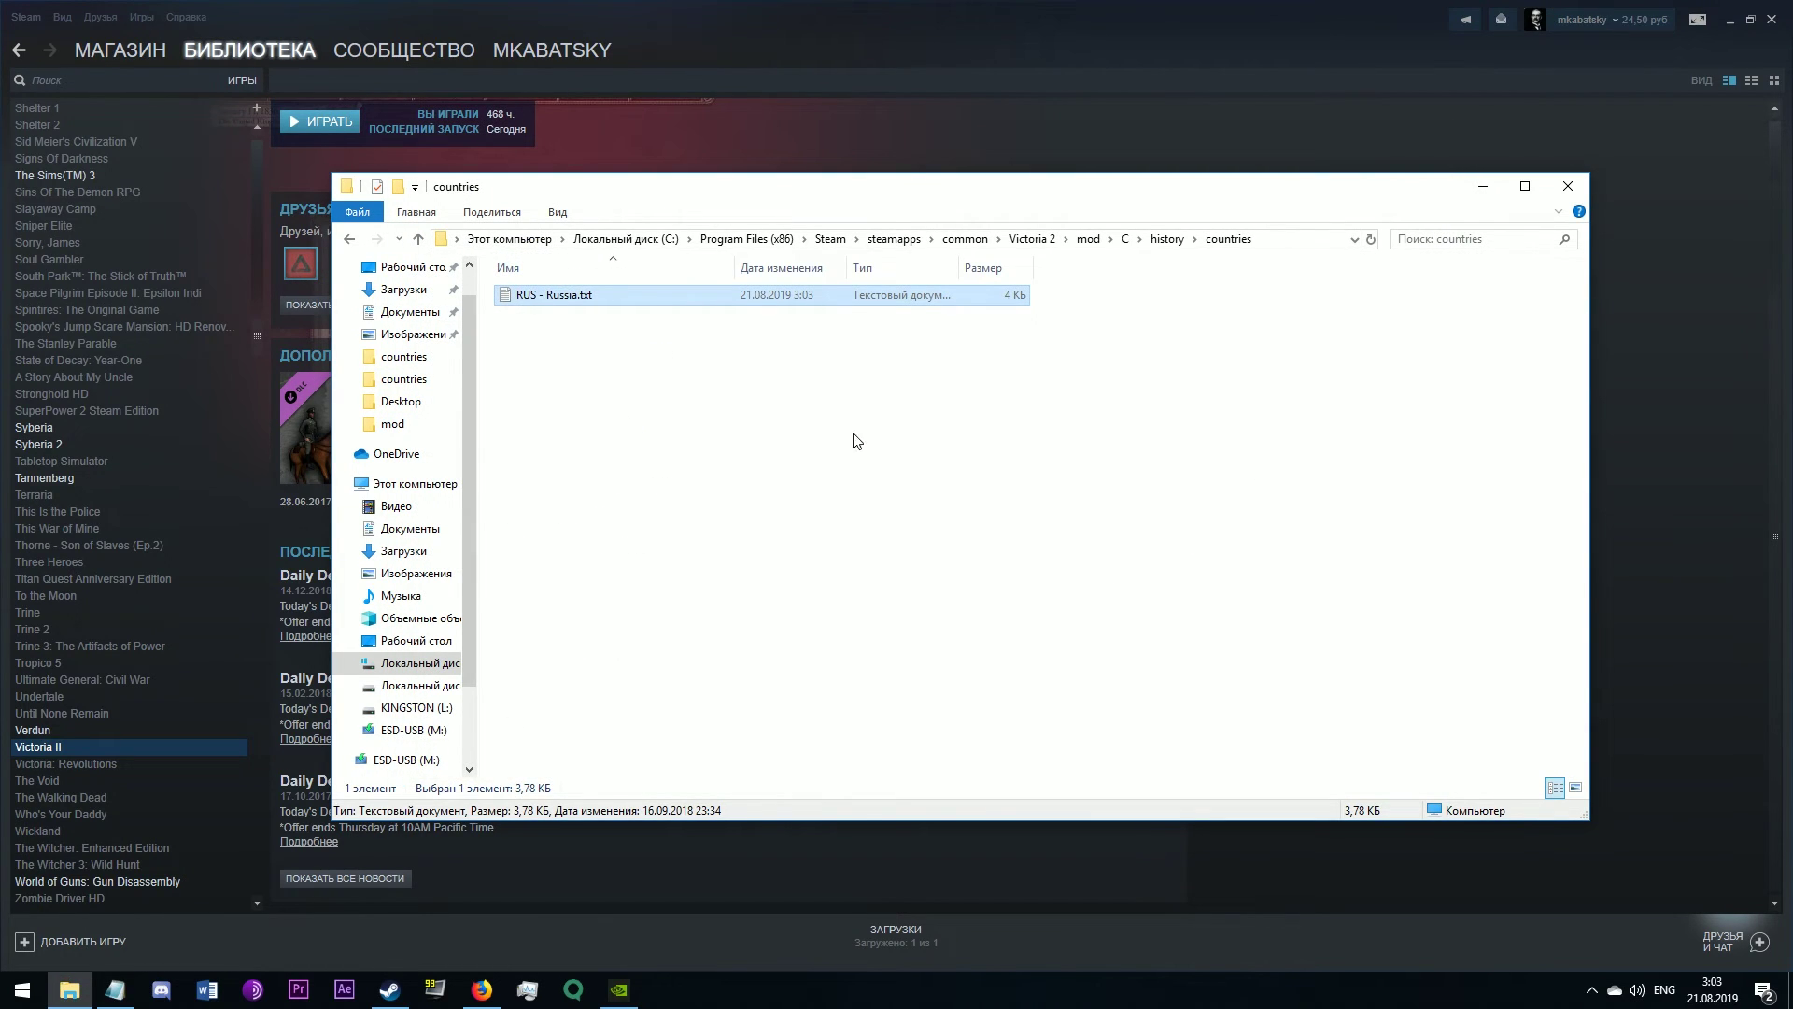
Step: Go back up from mod C's countries folder to the mod folder
left_click(852, 439)
key("BackSpace")
key("BackSpace")
key("BackSpace")
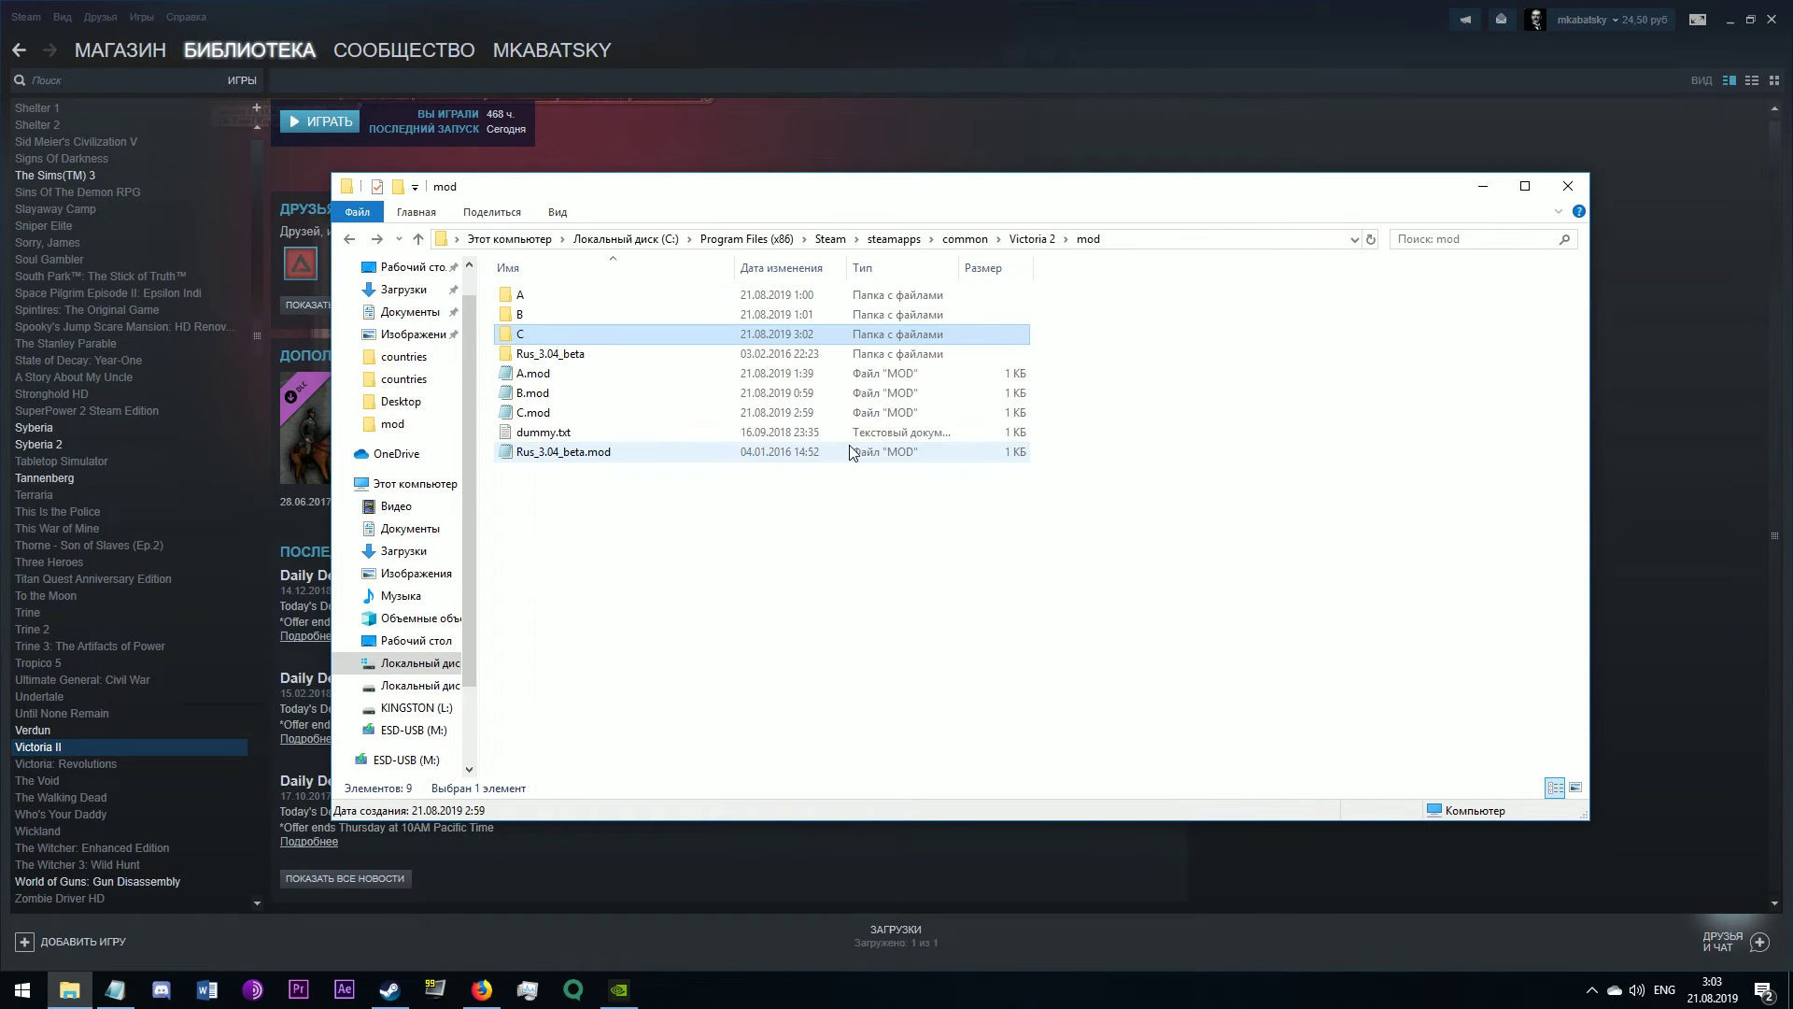
Step: Launch Victoria II from Steam with the mod Наш первый мод enabled and start the 1836 Grand Campaign as the Russian Empire
left_click(315, 123)
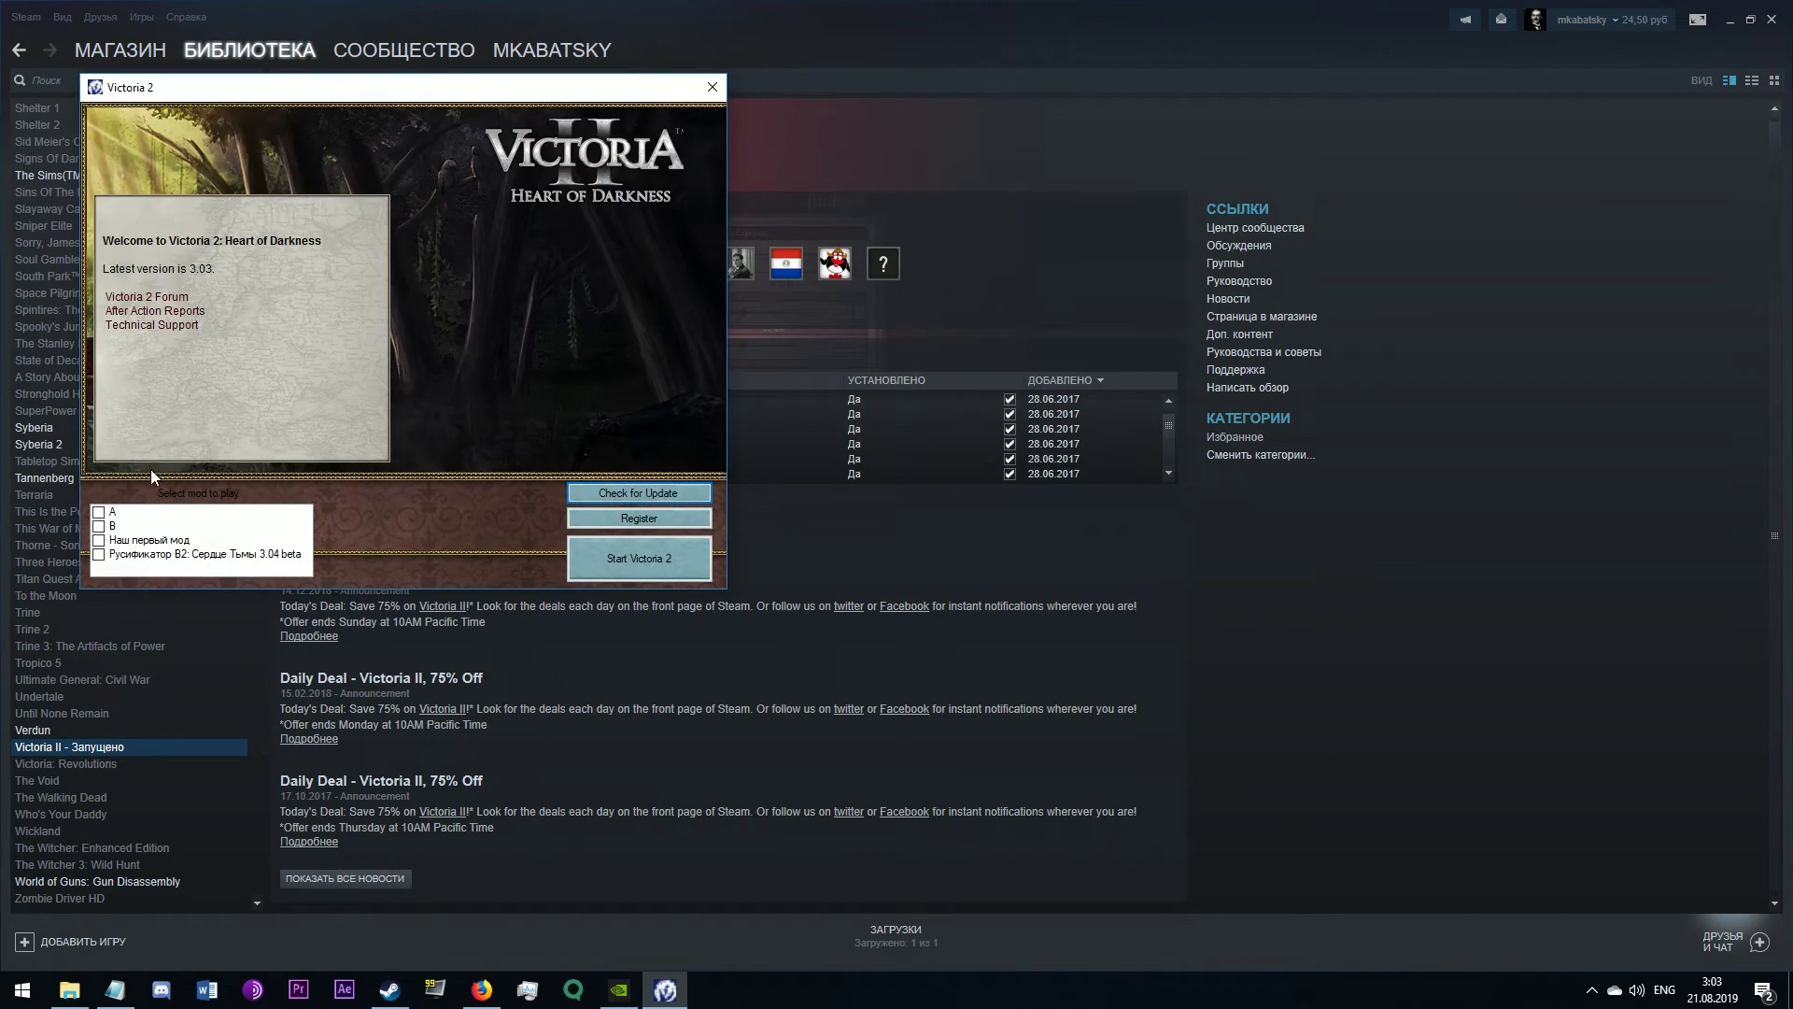
left_click(180, 540)
left_click(642, 567)
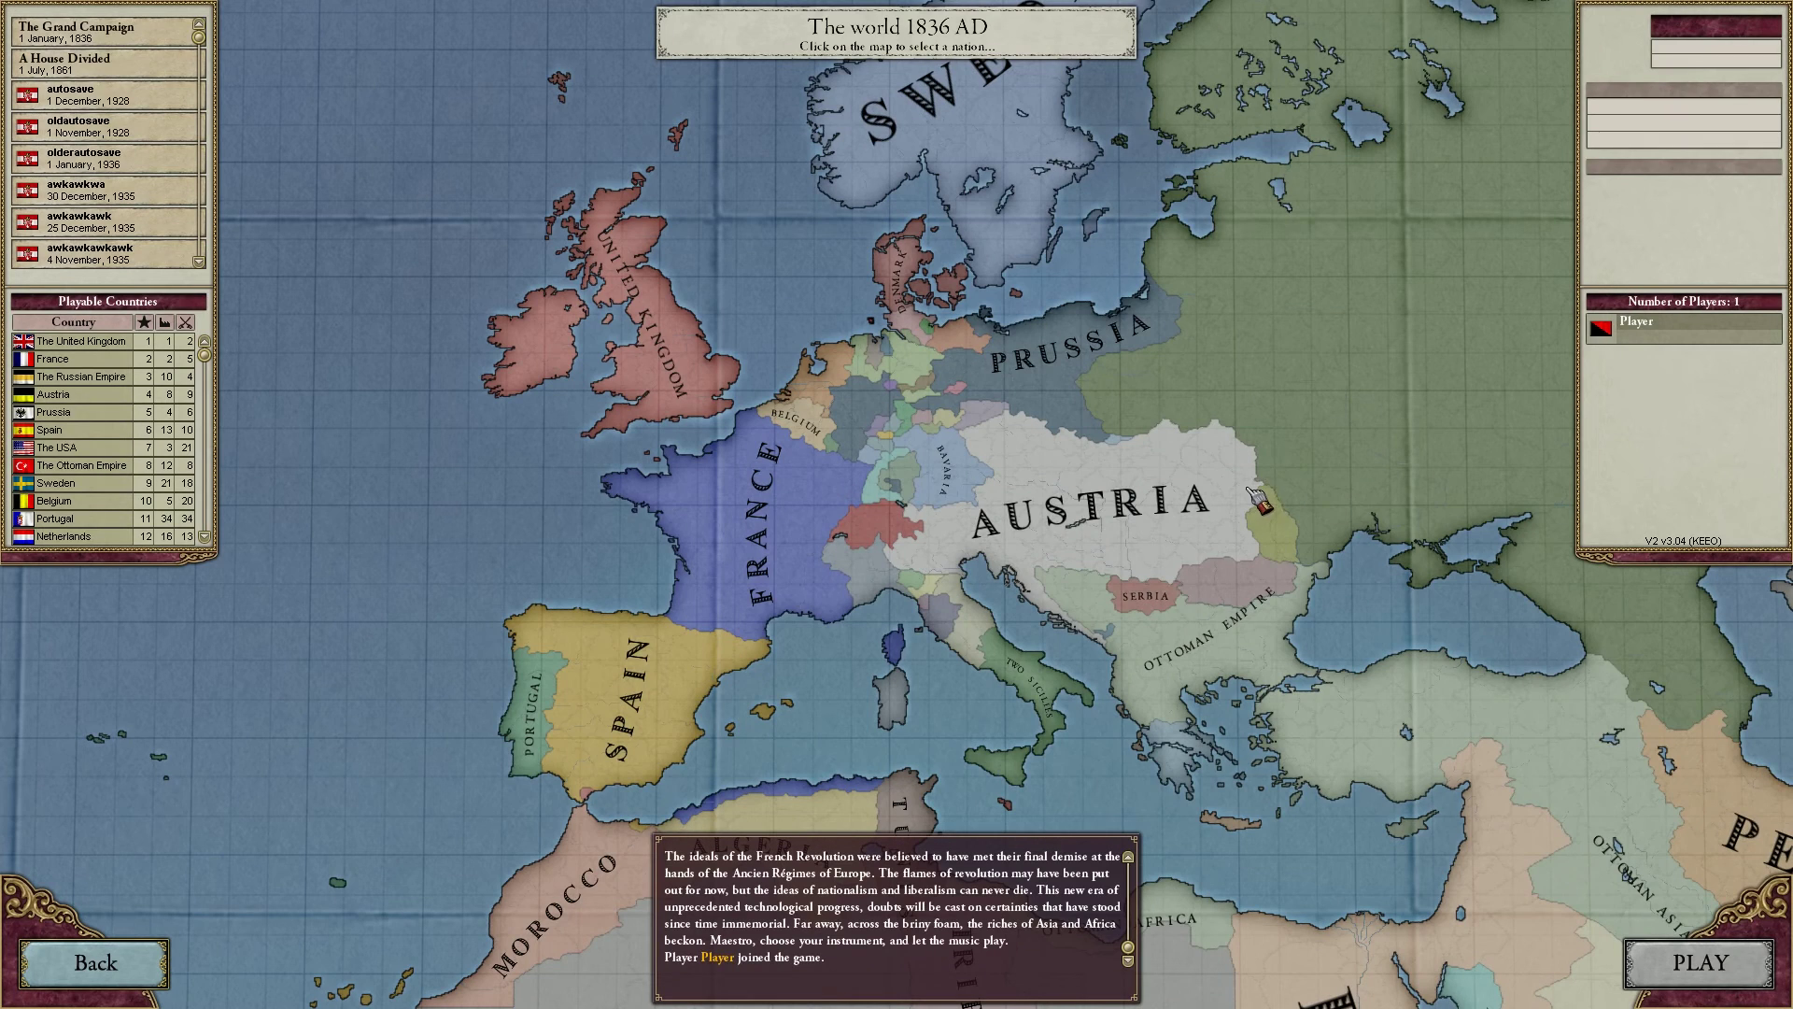
left_click(1349, 397)
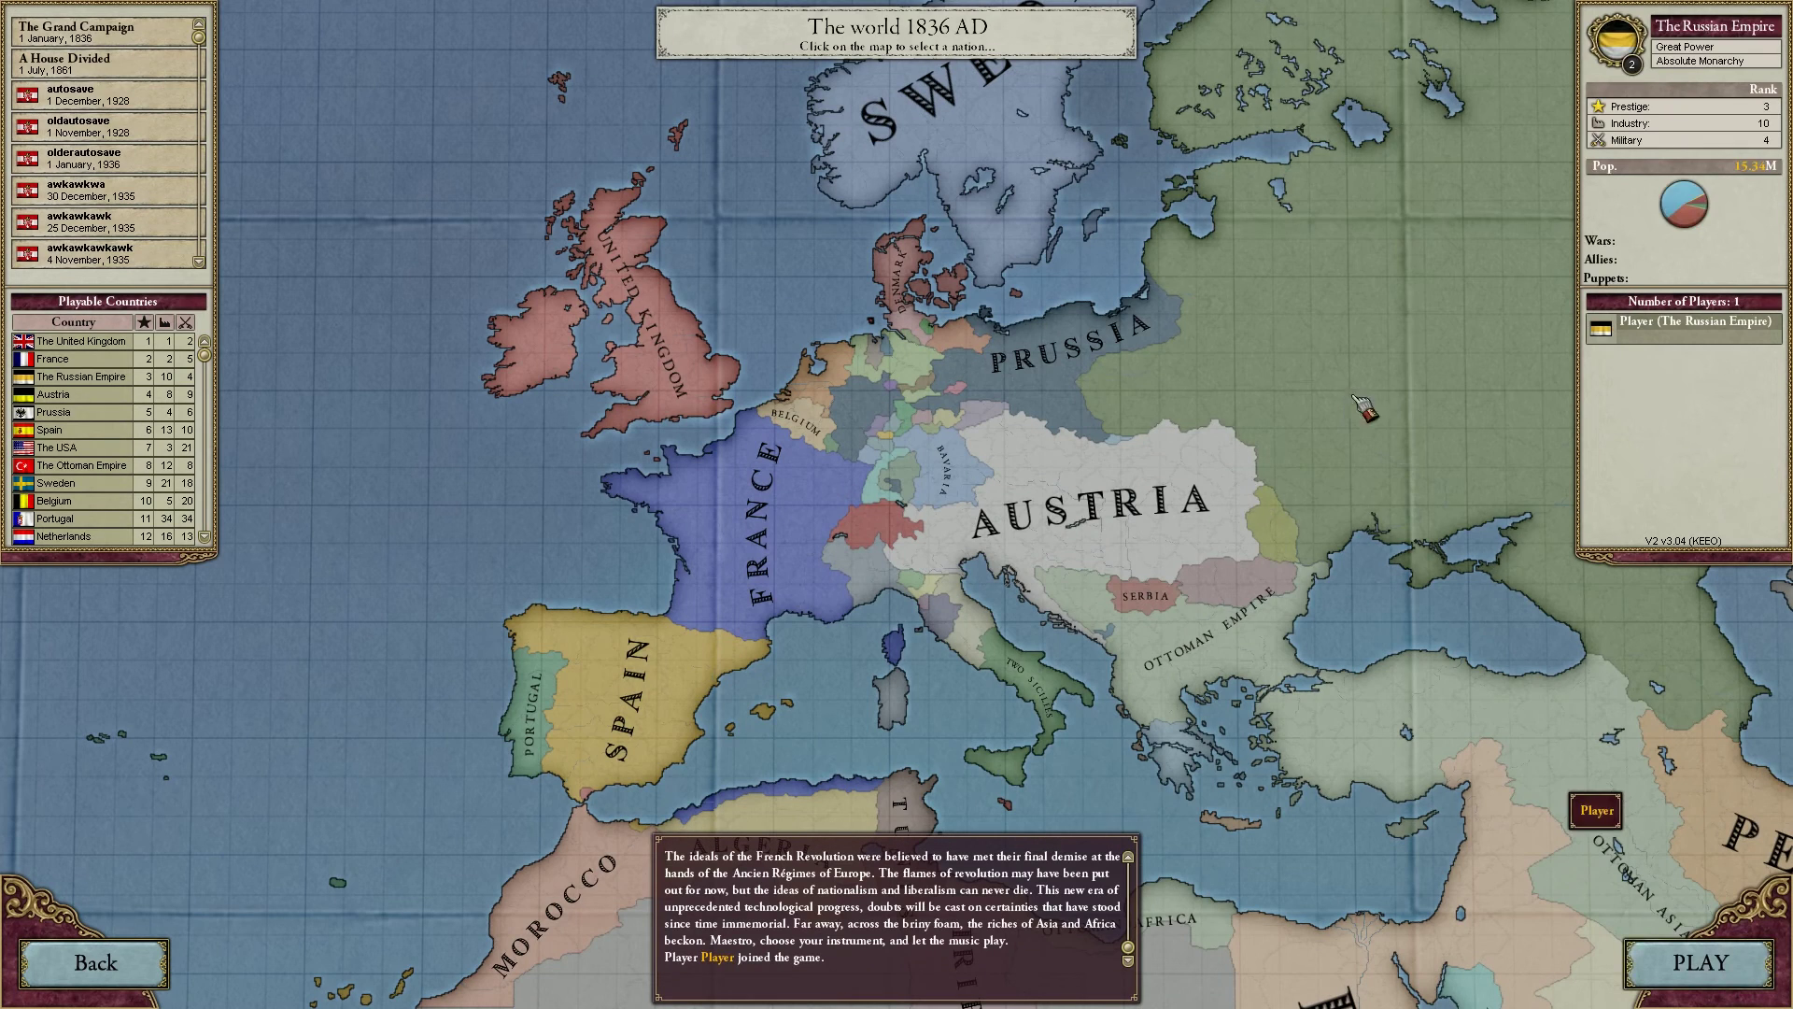
left_click(1690, 959)
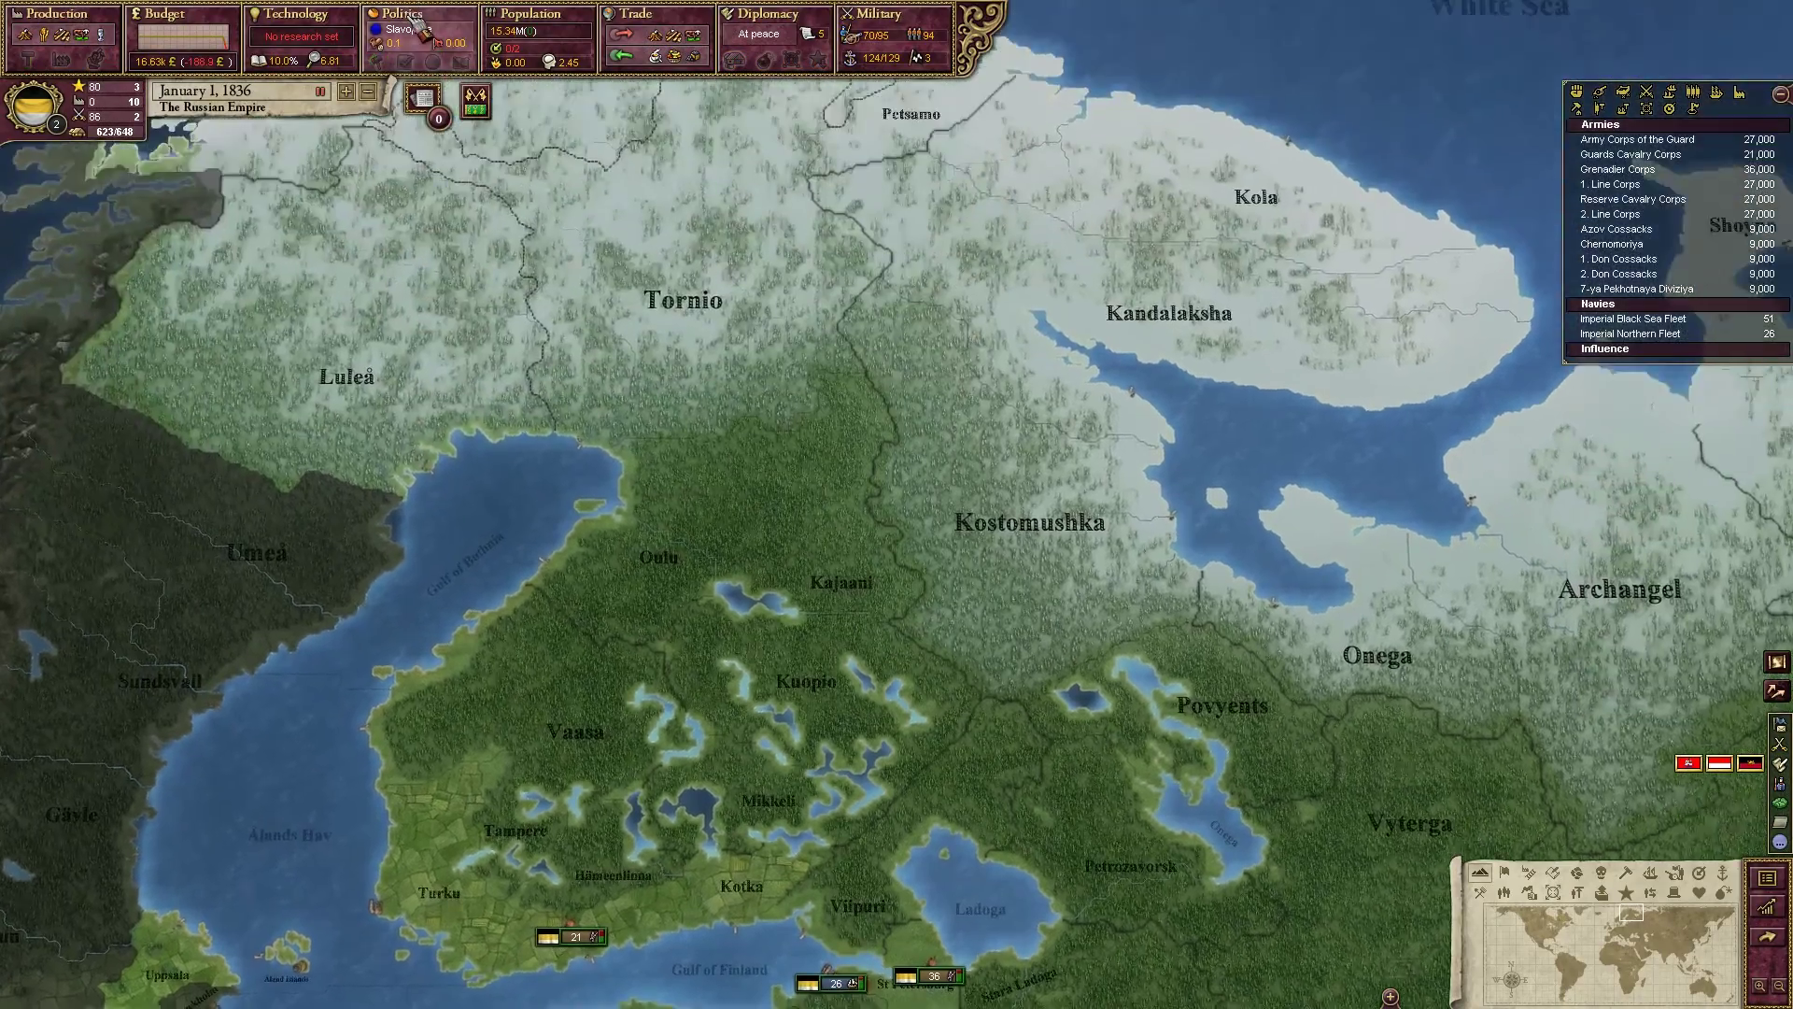
Step: Check Russia's upper house composition in the Politics overview and glance at its population, then quit the game to the desktop
left_click(420, 28)
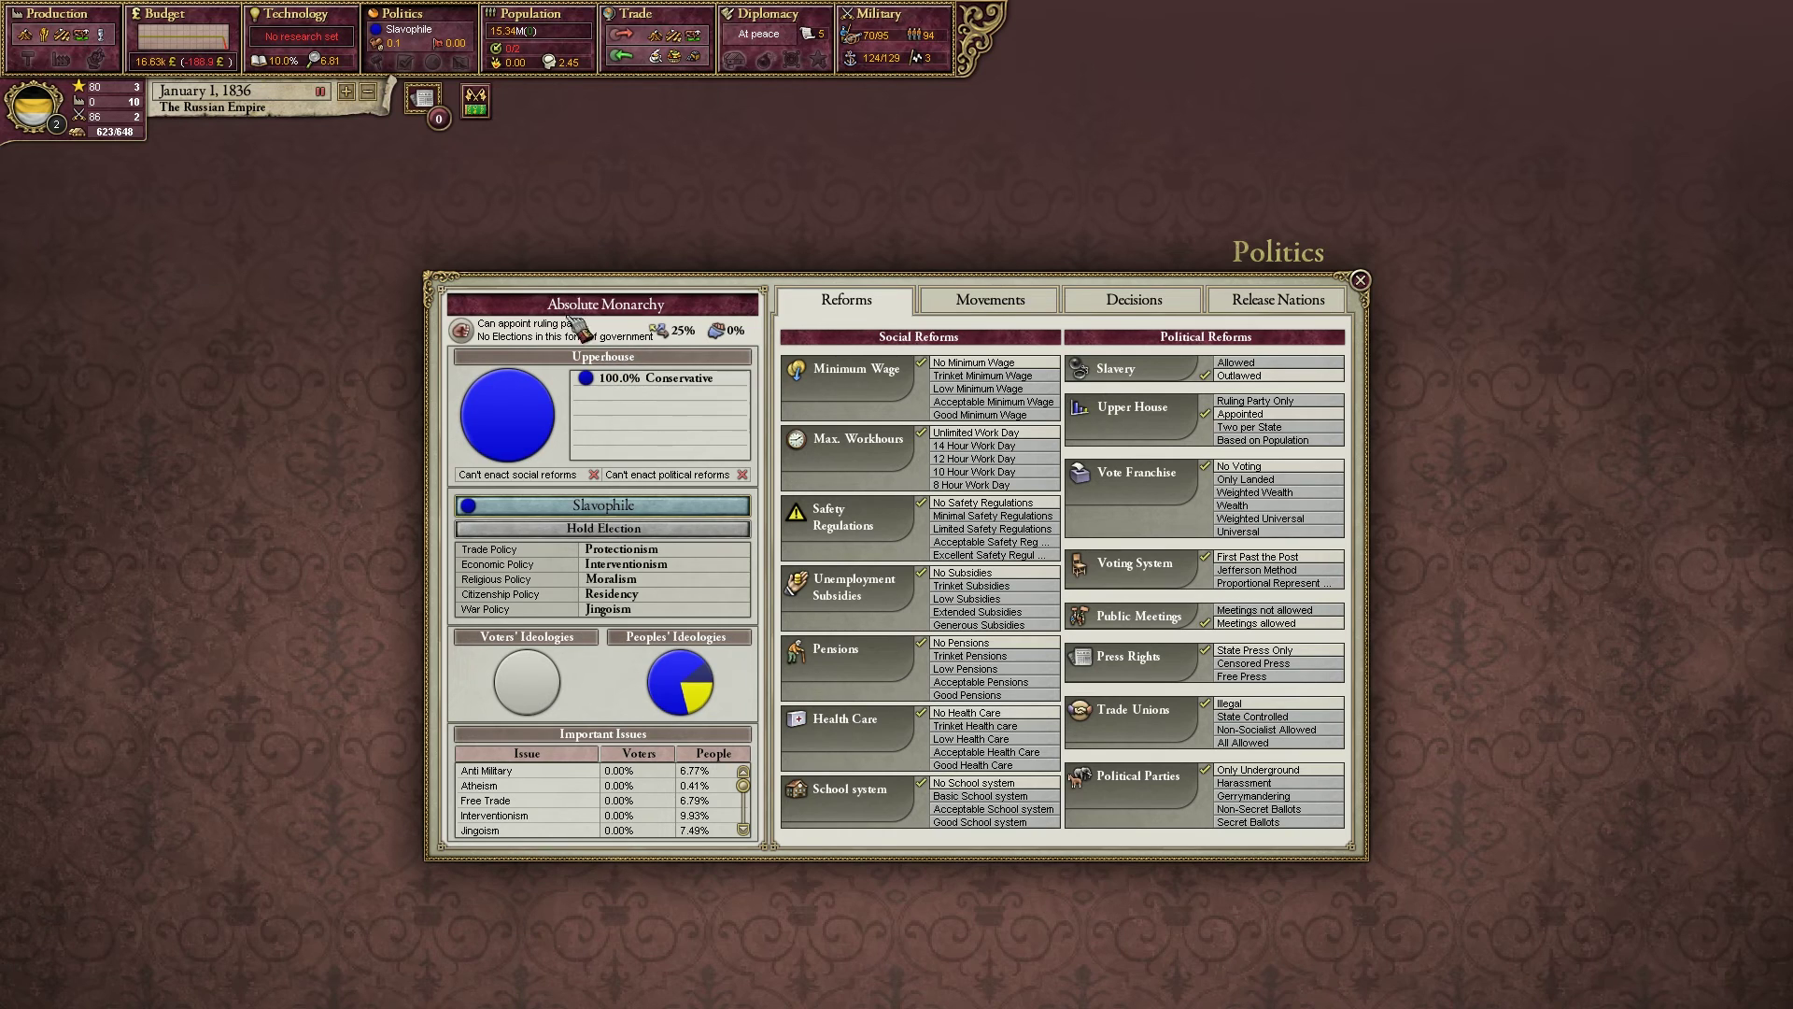
left_click(537, 16)
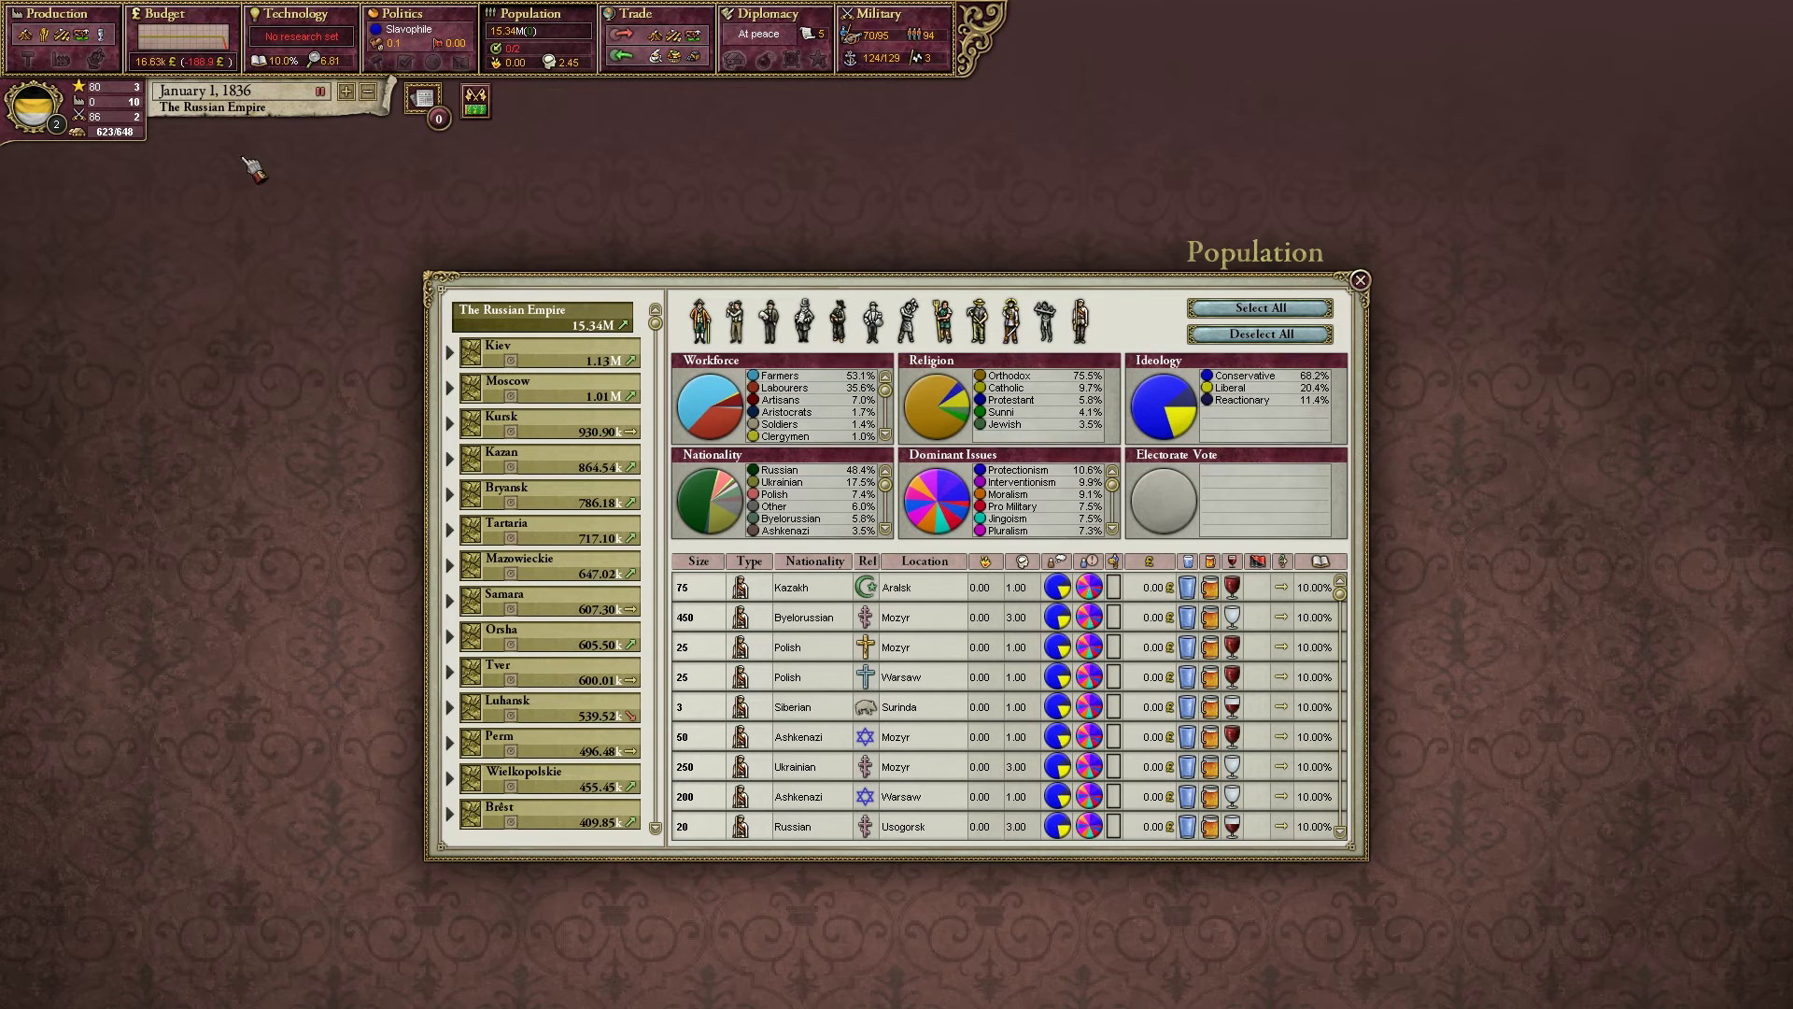
left_click(436, 54)
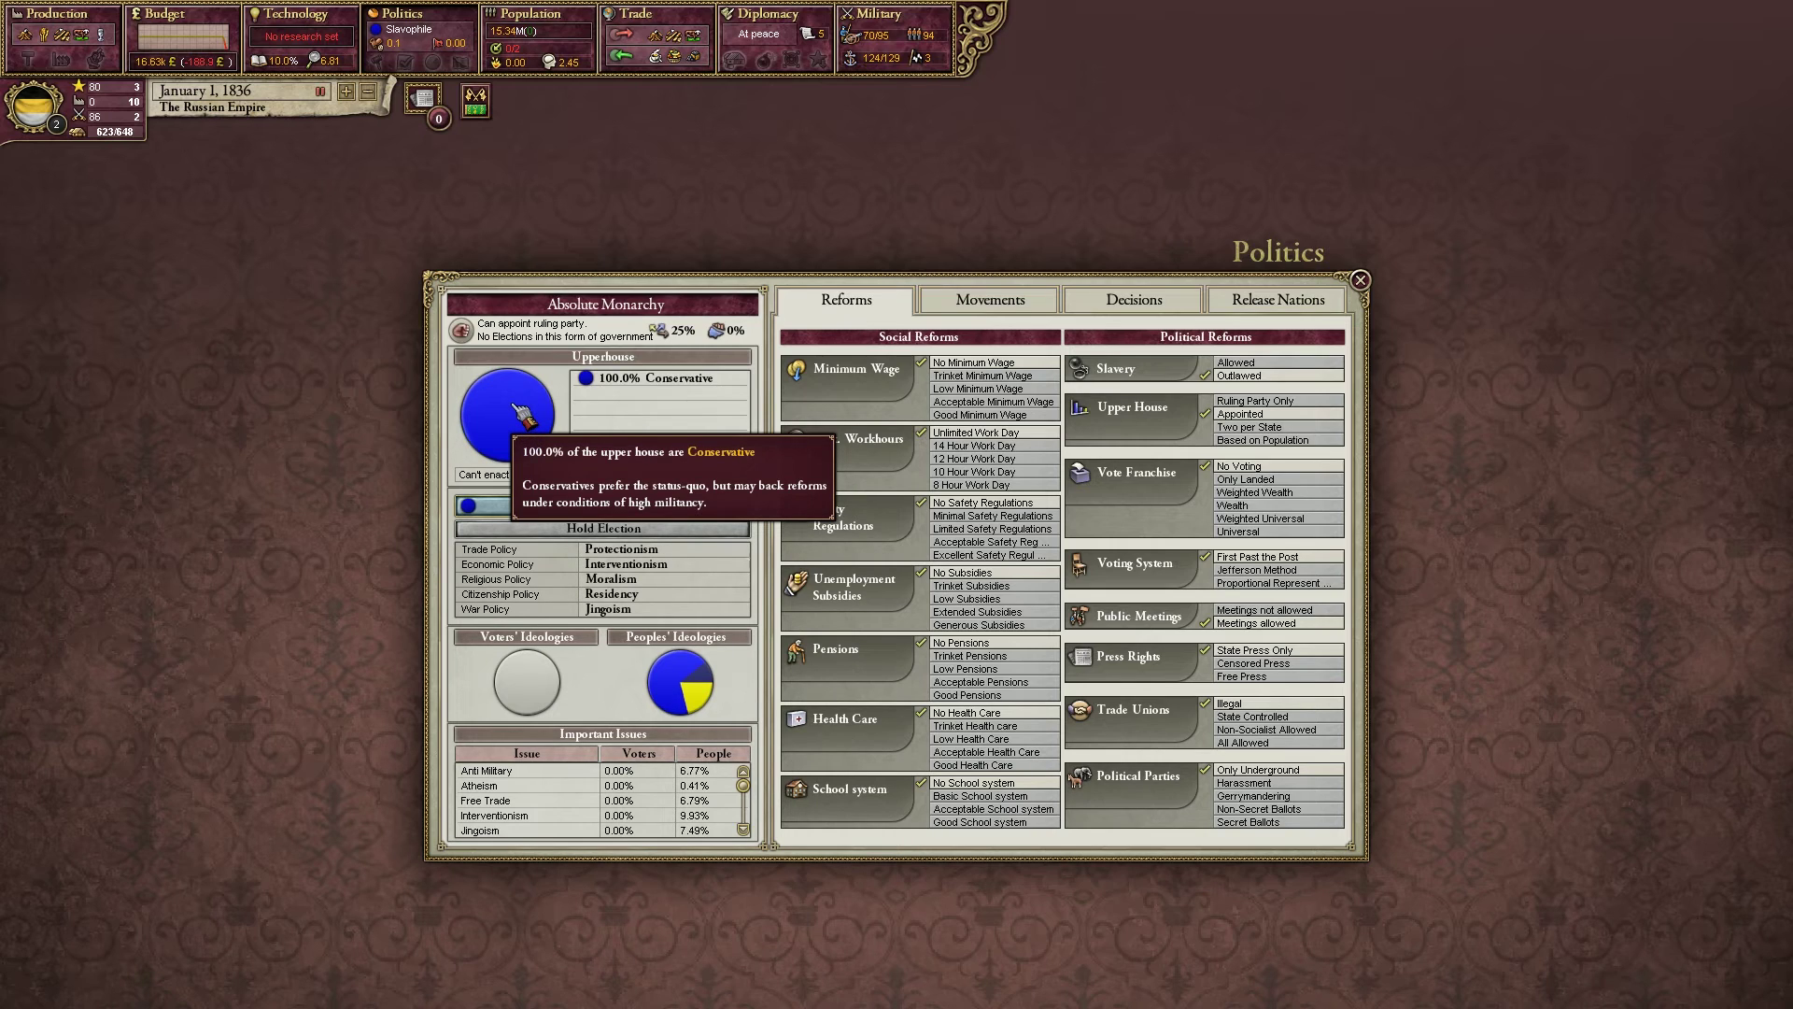
key("Escape")
key("Escape")
left_click(943, 597)
left_click(951, 623)
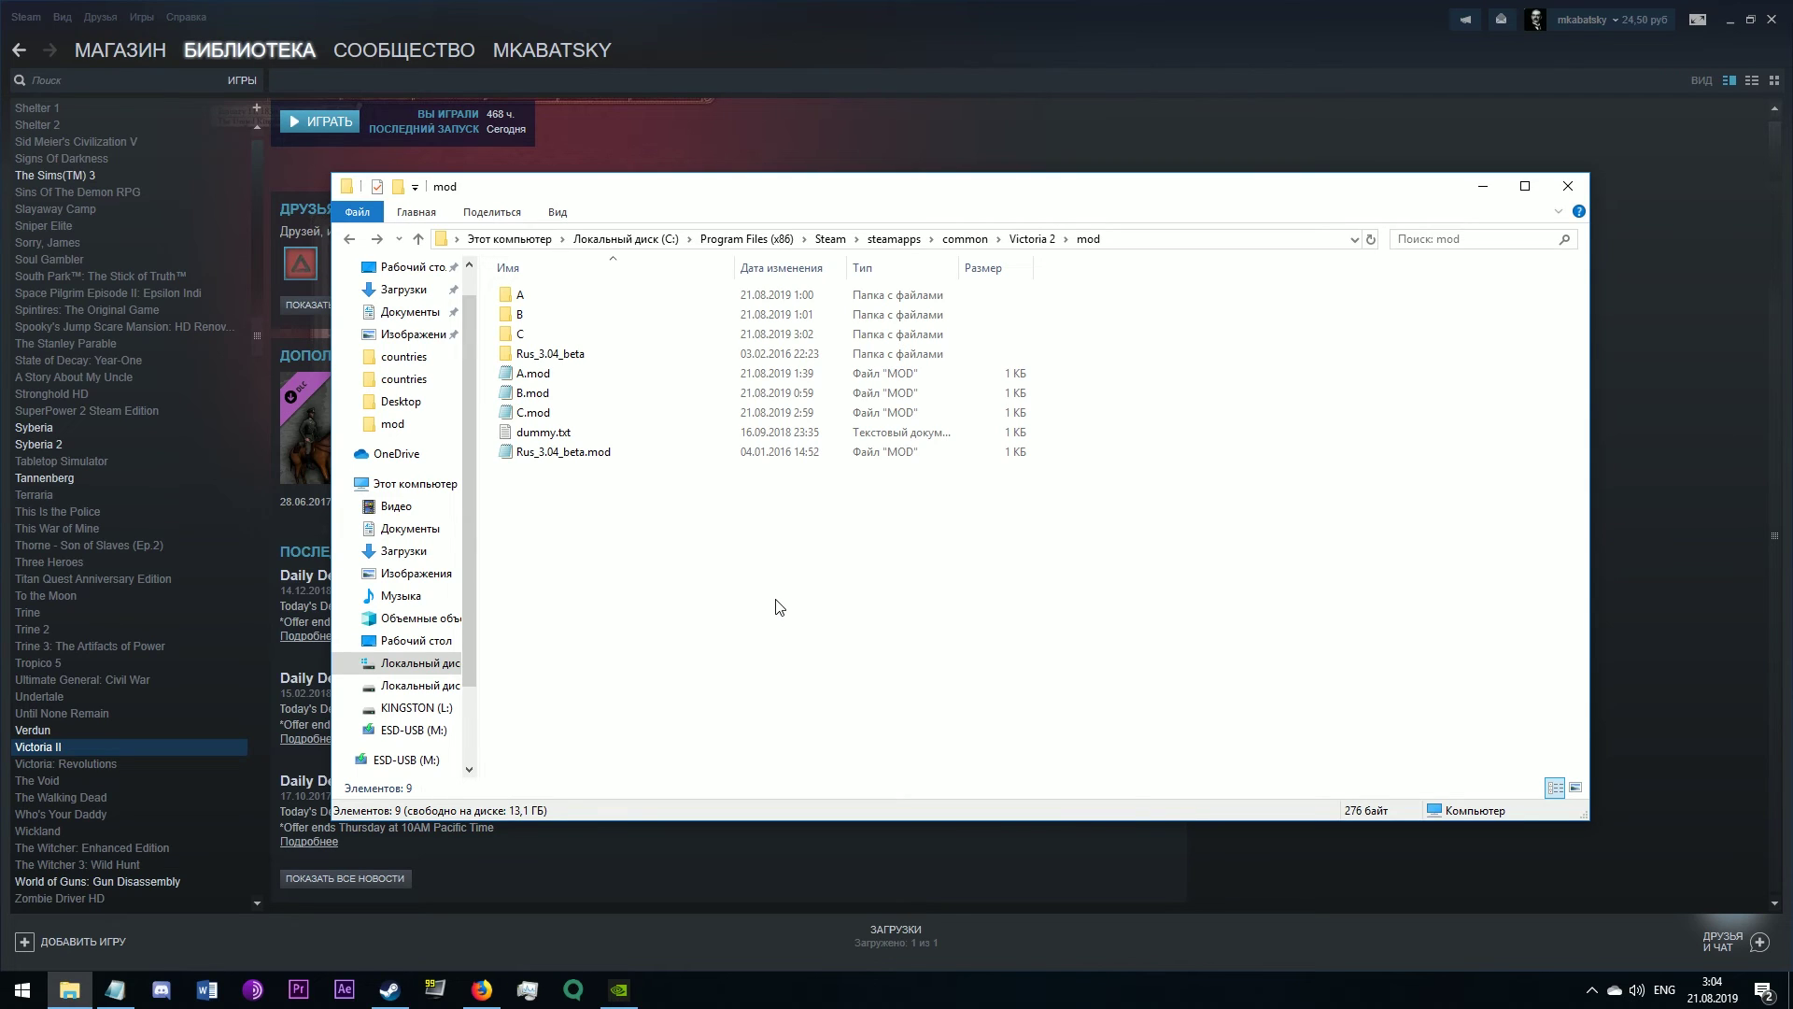
Step: Point out the C folder and C.mod, show the base Victoria 2 folder, and switch back to Steam
left_click(534, 337)
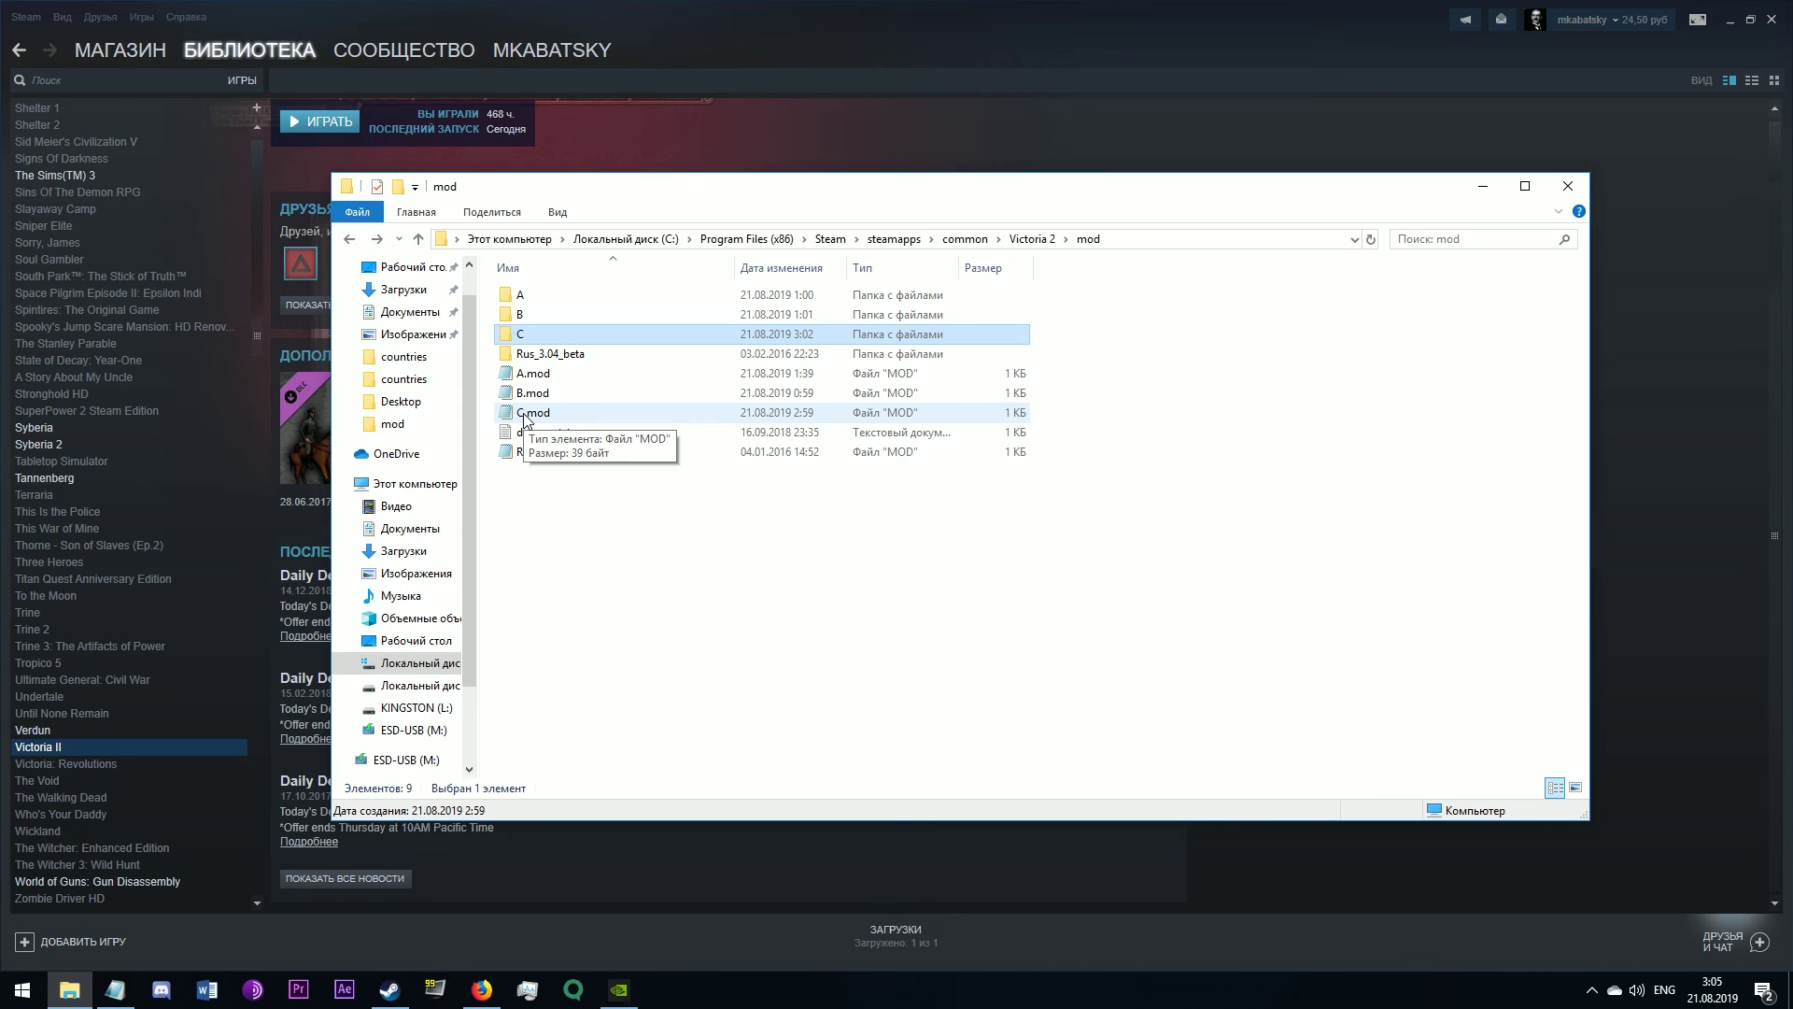
left_click(66, 991)
left_click(63, 995)
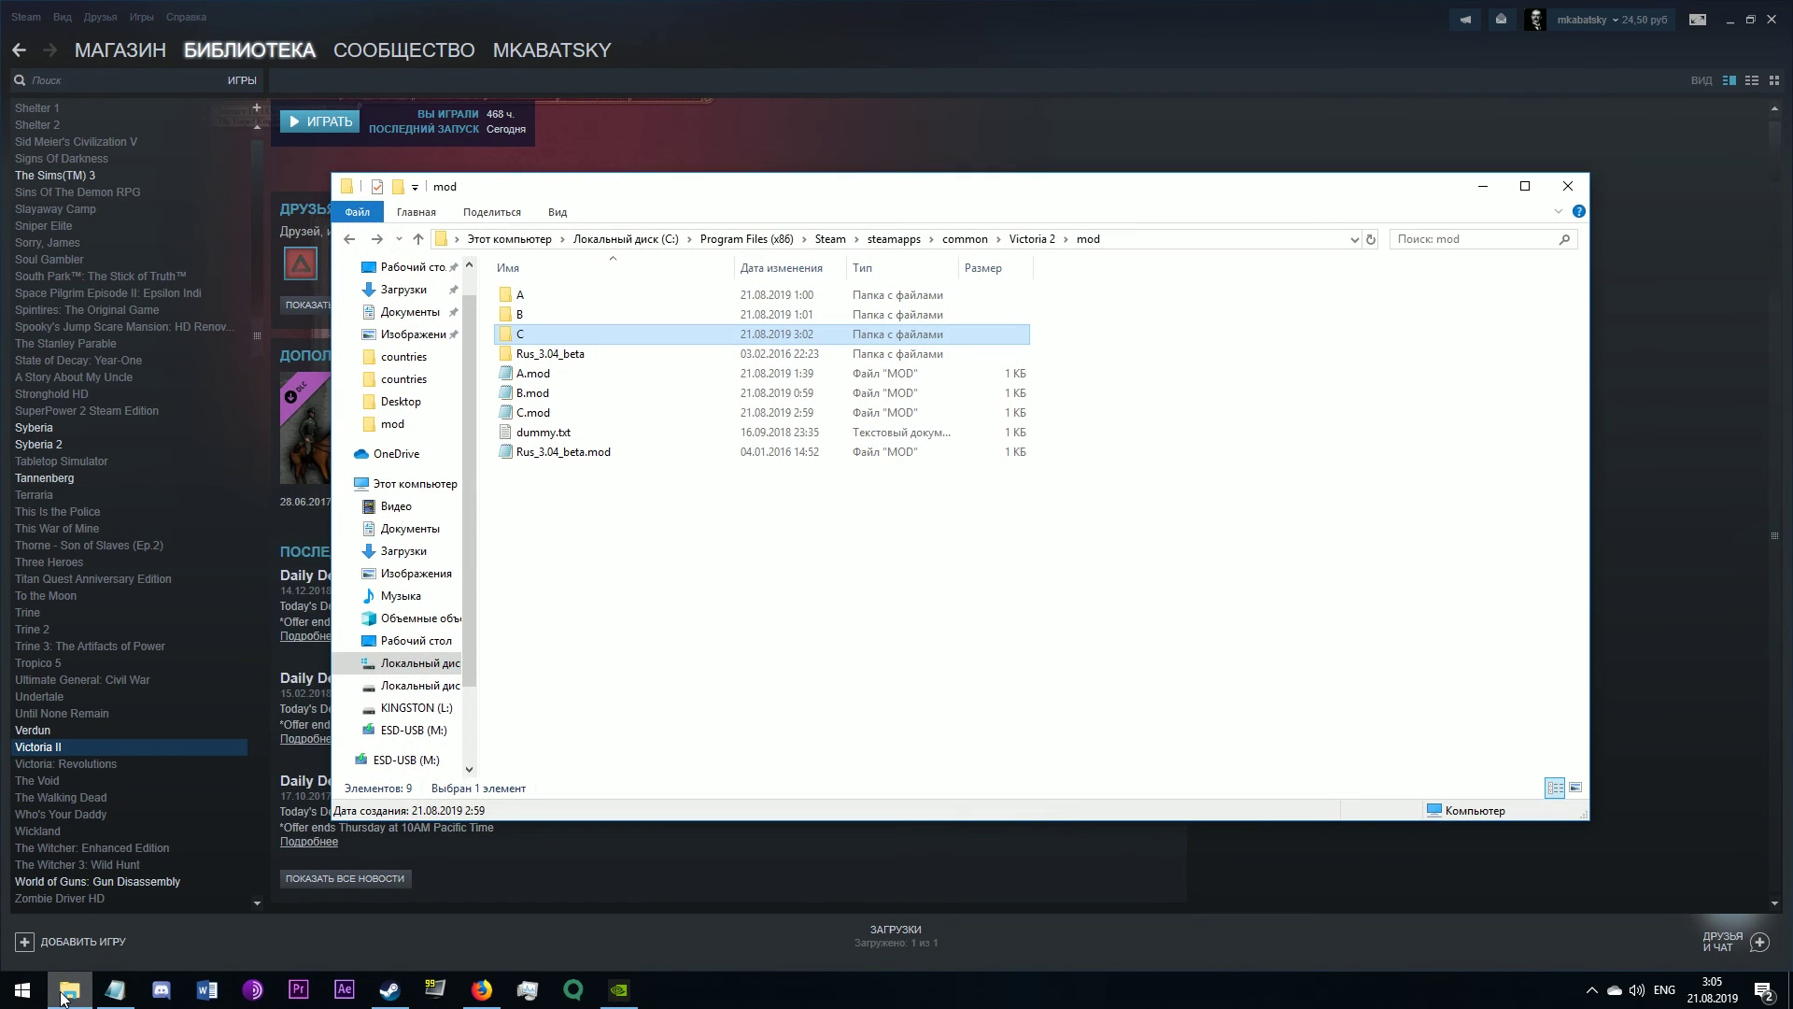
left_click(1032, 239)
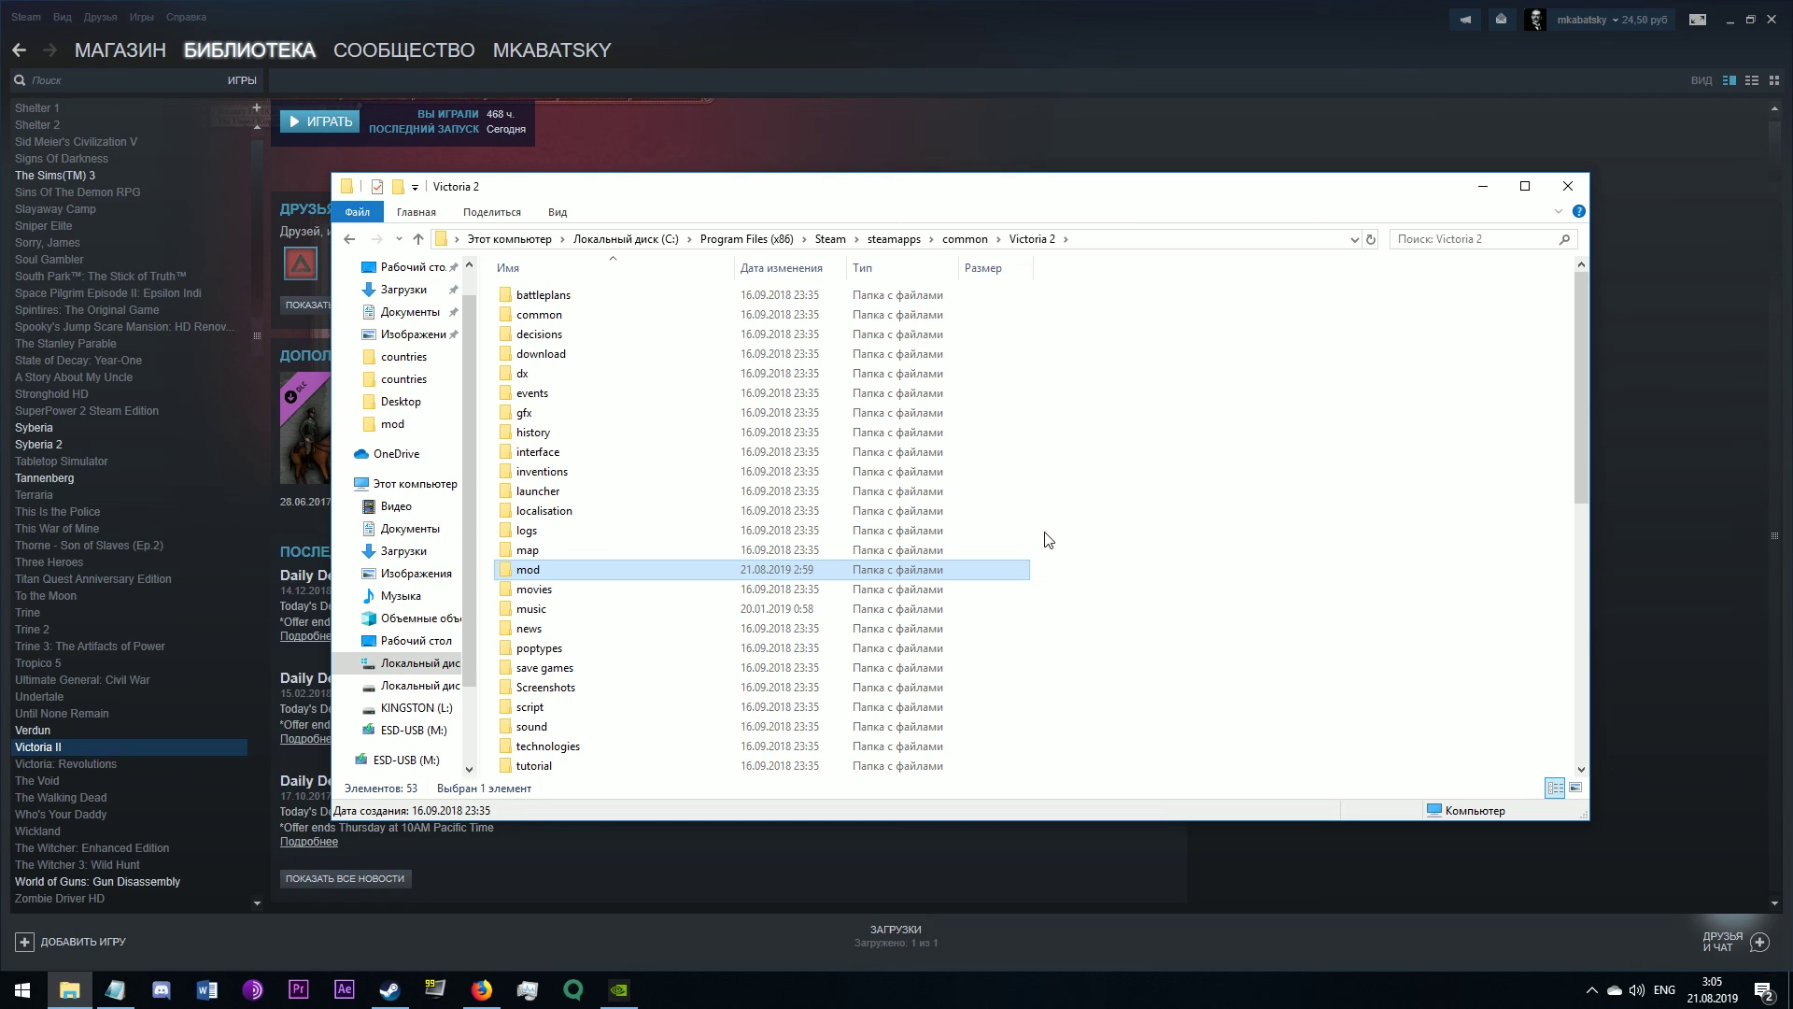
left_click(925, 140)
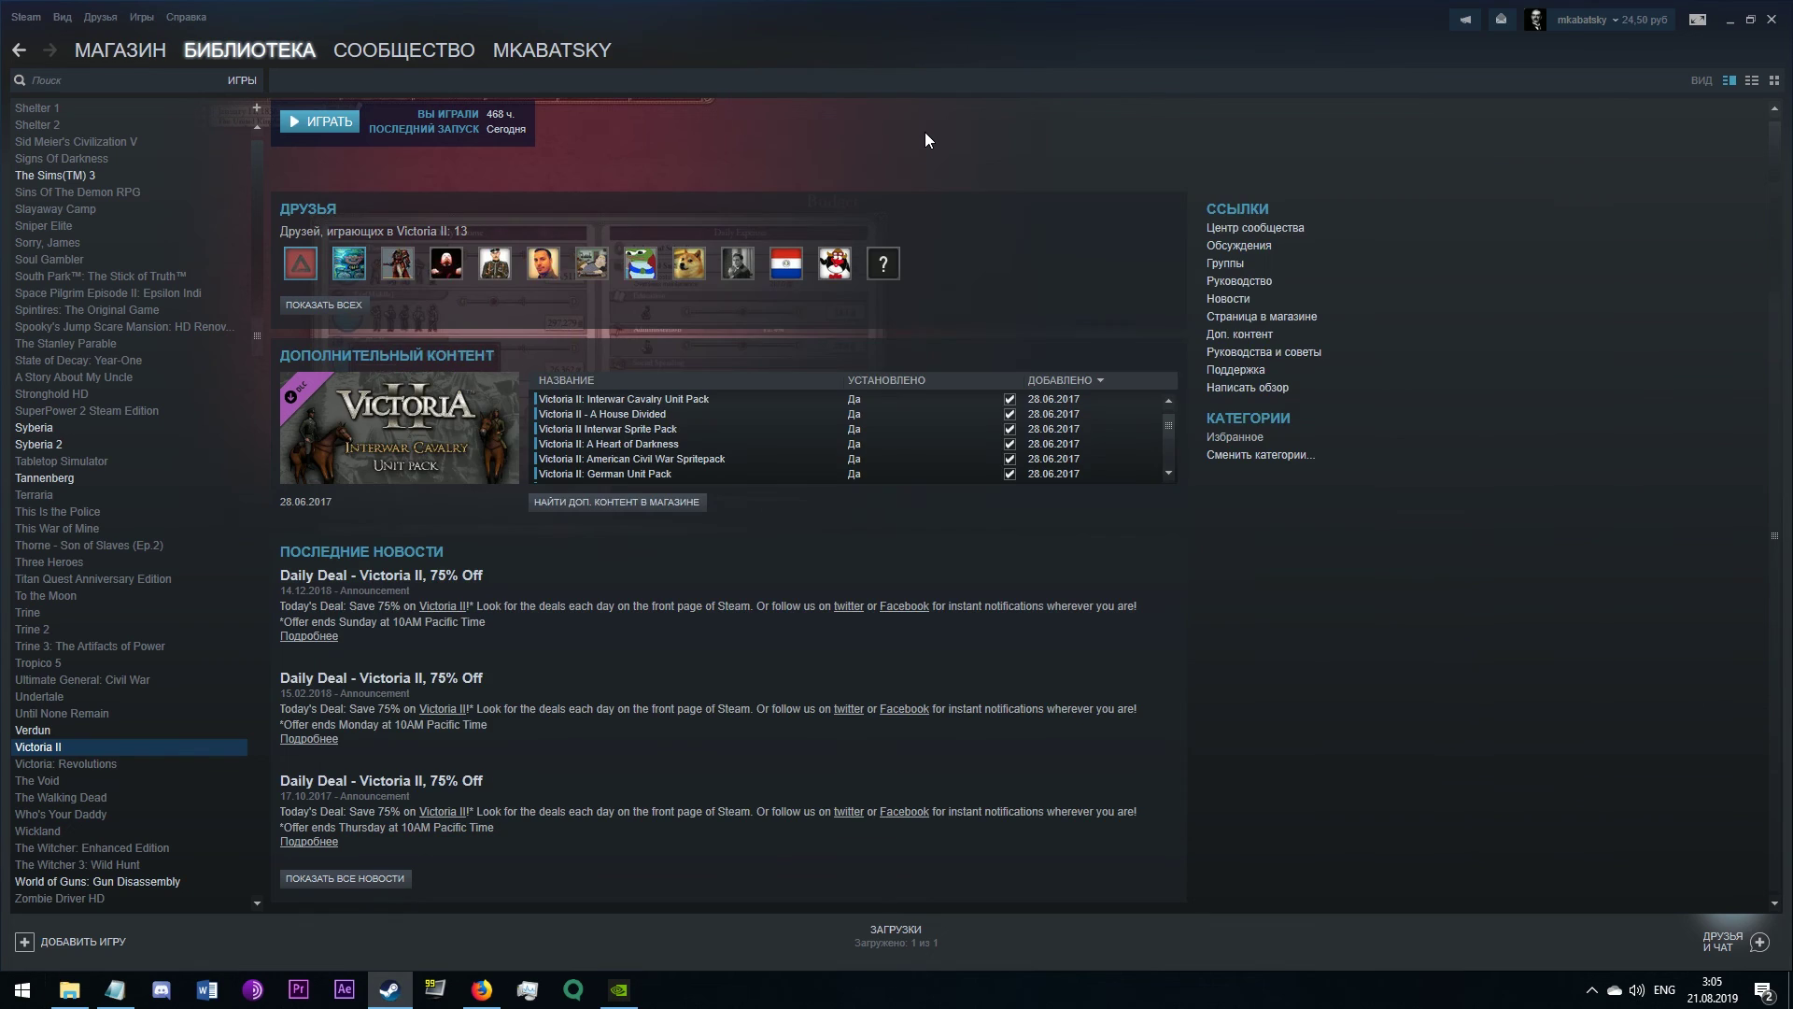